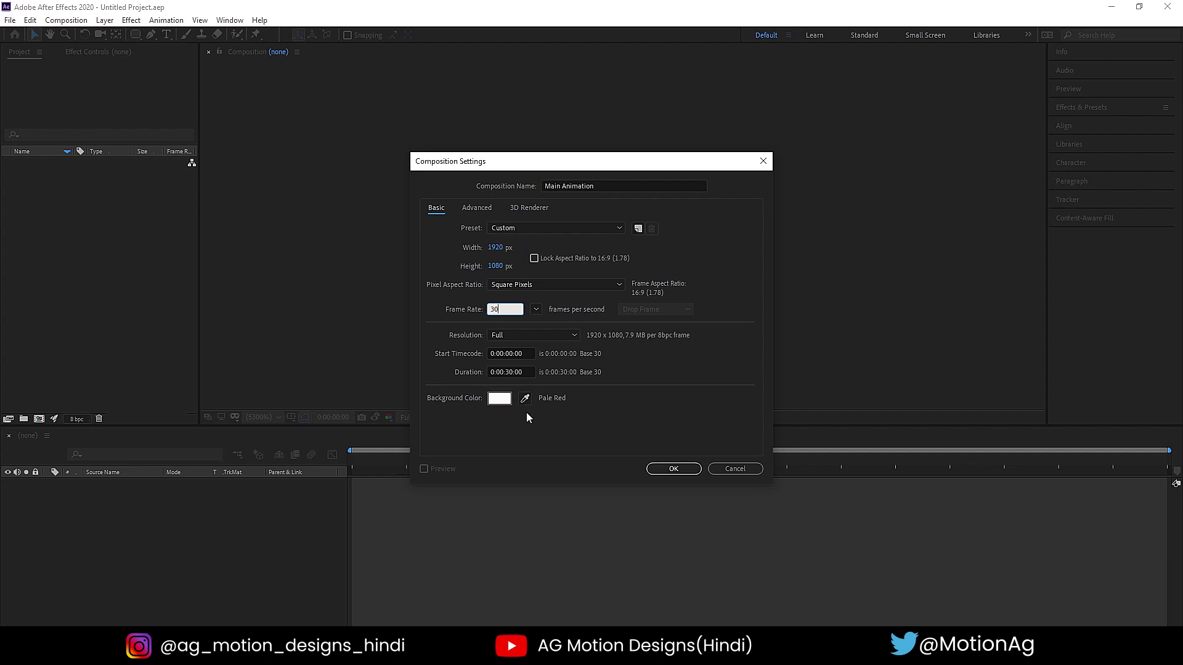
Create the Main Animation composition at 1920 x 1080 px, 30 fps, 30 seconds long, with a white background.
click(674, 469)
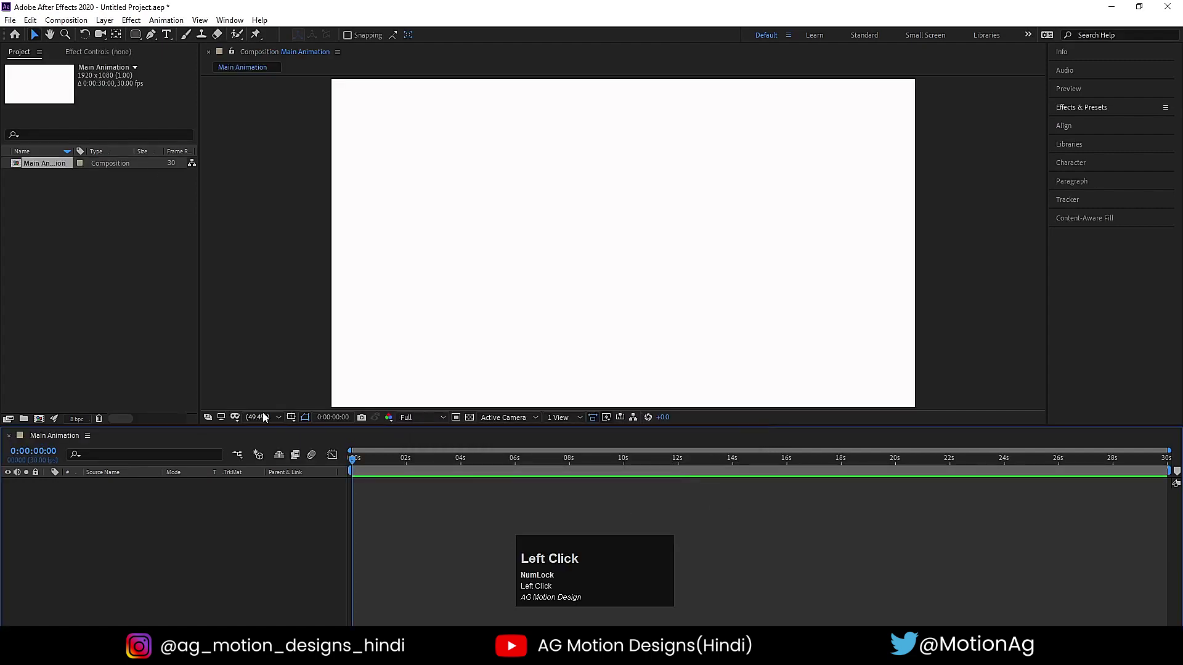
Draw a straight horizontal Pen tool line across the middle of the frame, past both side edges, with a black 50 px stroke.
click(151, 36)
click(396, 35)
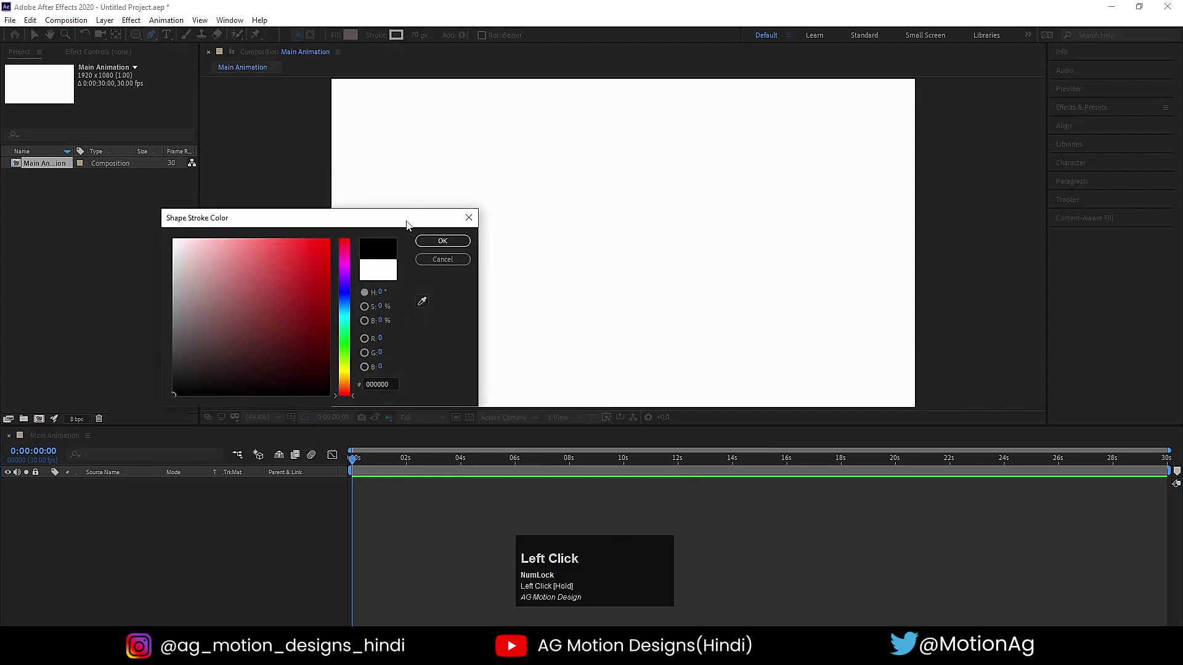
click(443, 241)
click(419, 36)
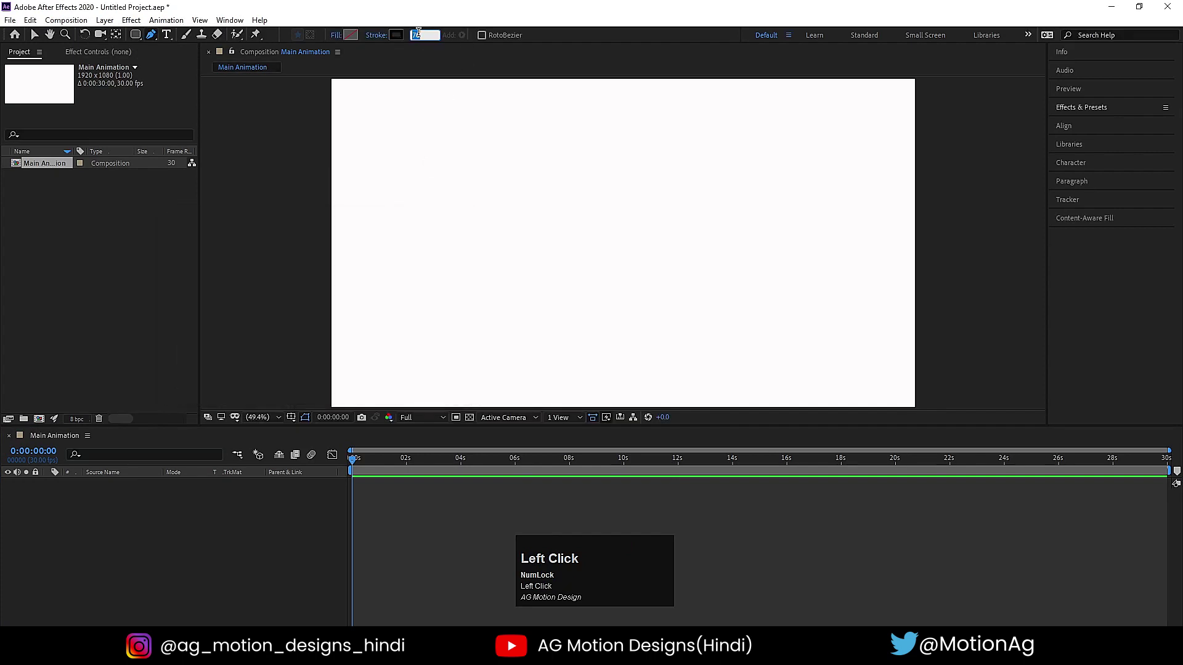
key(Return)
click(322, 249)
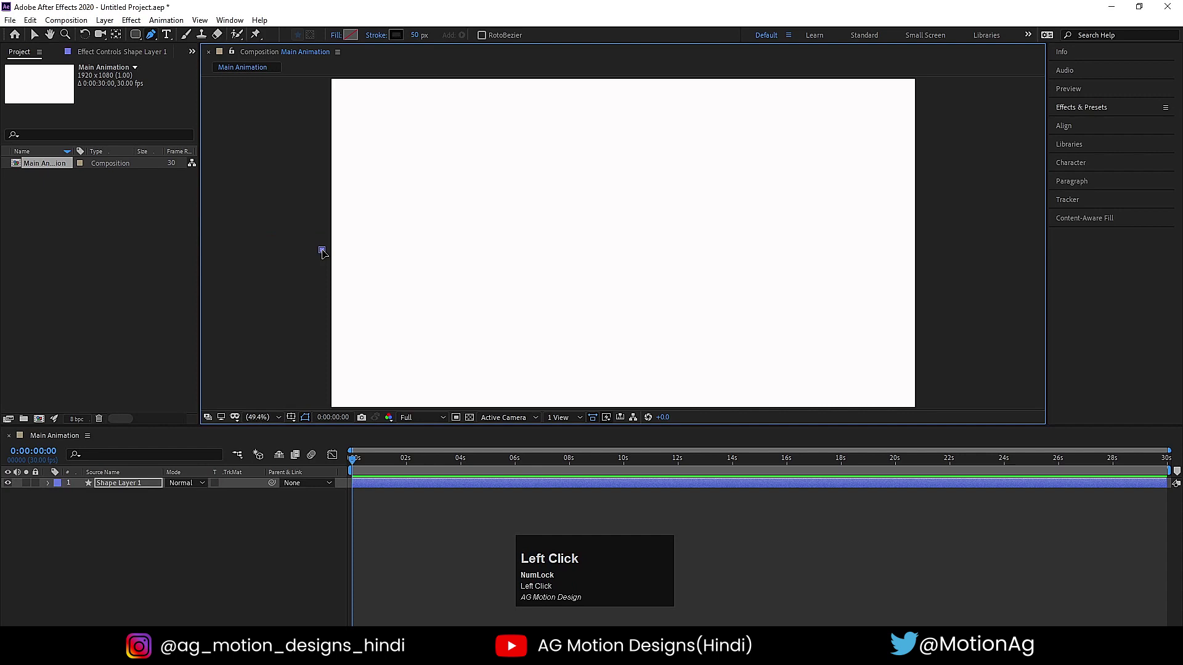
shift+click(938, 249)
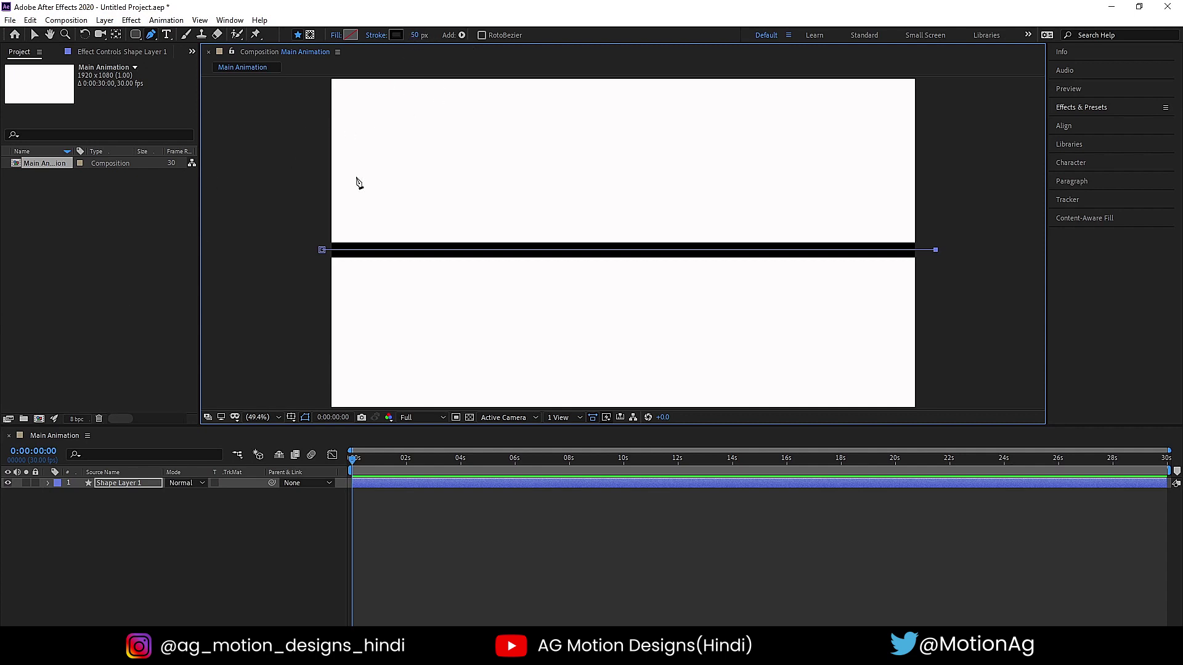
Add a Wiggle Paths operator to the contents of the line's shape layer.
click(50, 483)
click(77, 496)
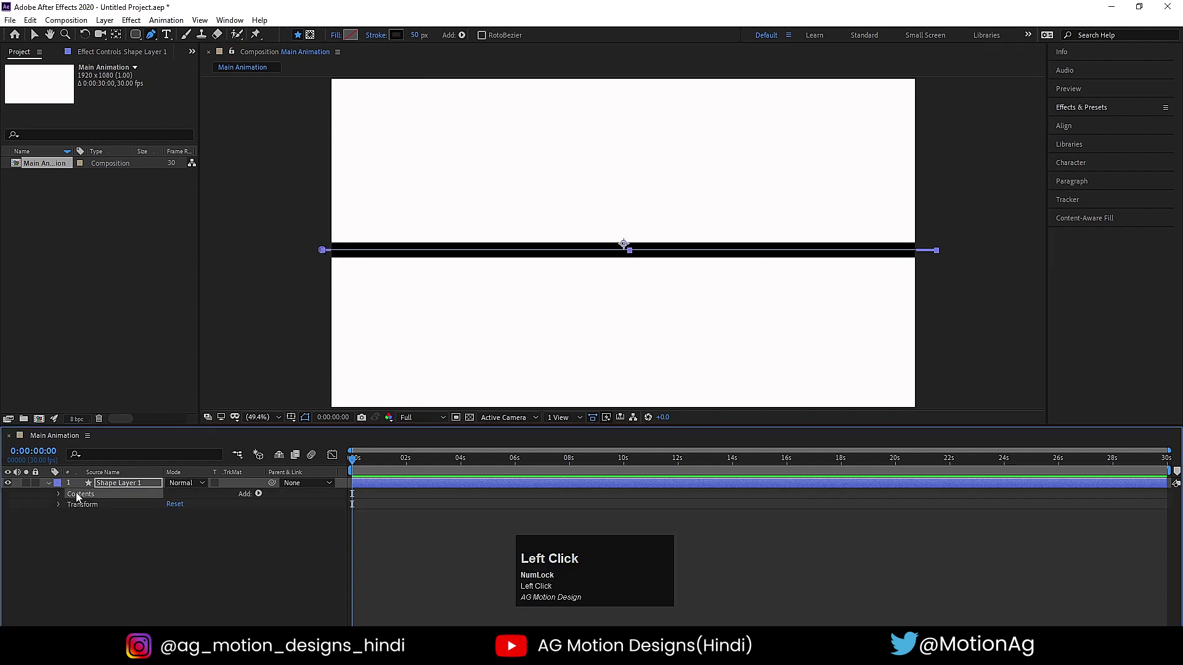
click(259, 495)
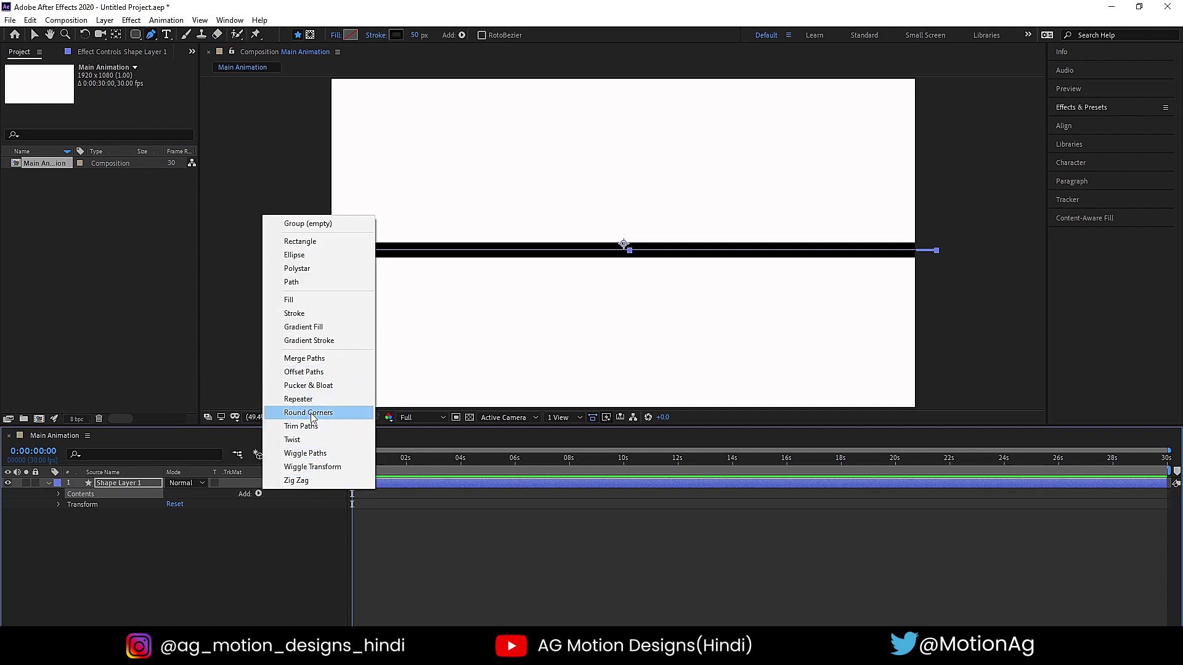
click(320, 454)
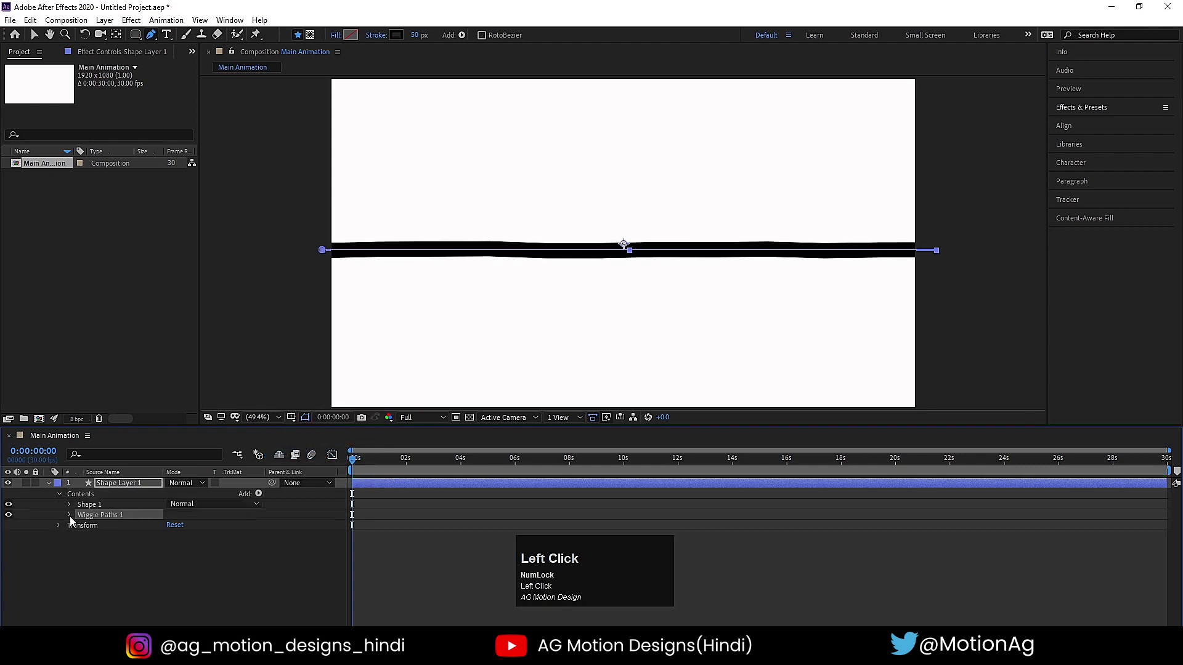
Set the Wiggle Paths size to 143 and its detail to 7.
click(69, 517)
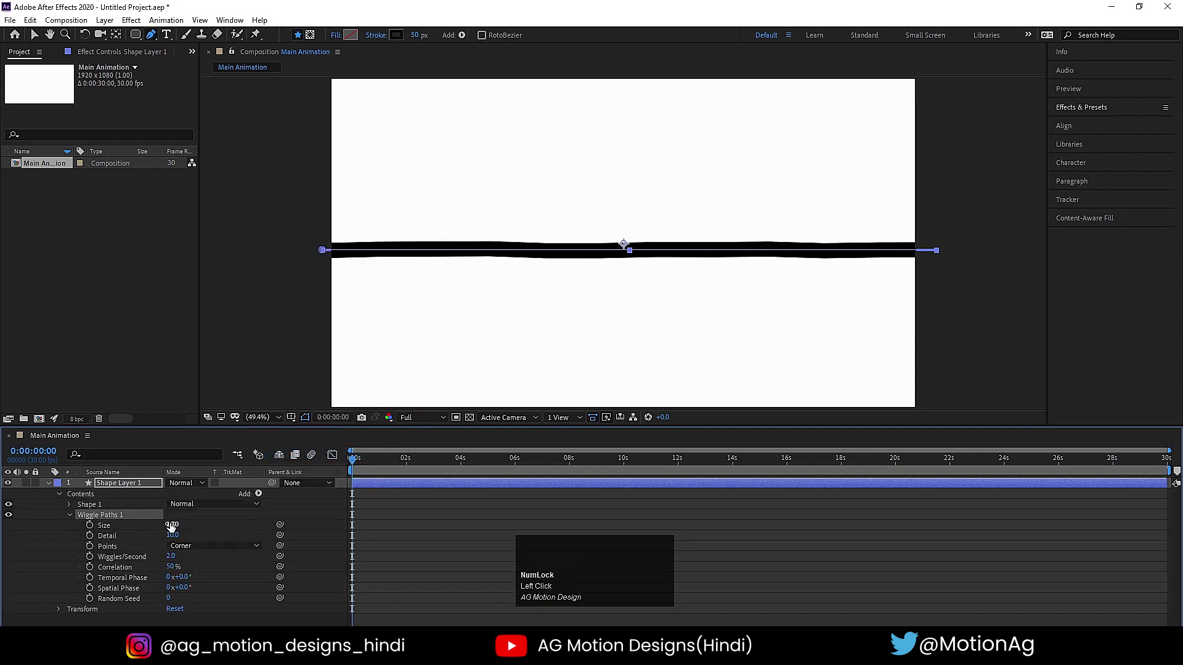
mouse_move(171, 525)
mouse_down()
mouse_move(225, 517)
mouse_move(173, 536)
mouse_move(188, 538)
mouse_up()
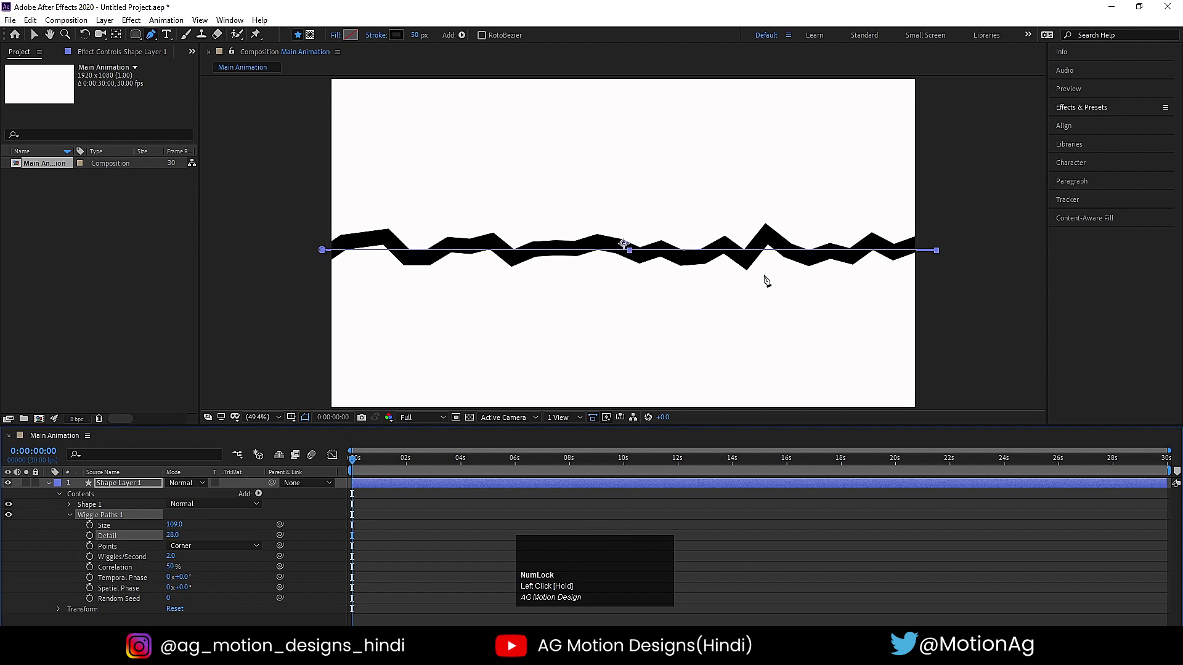
click(173, 536)
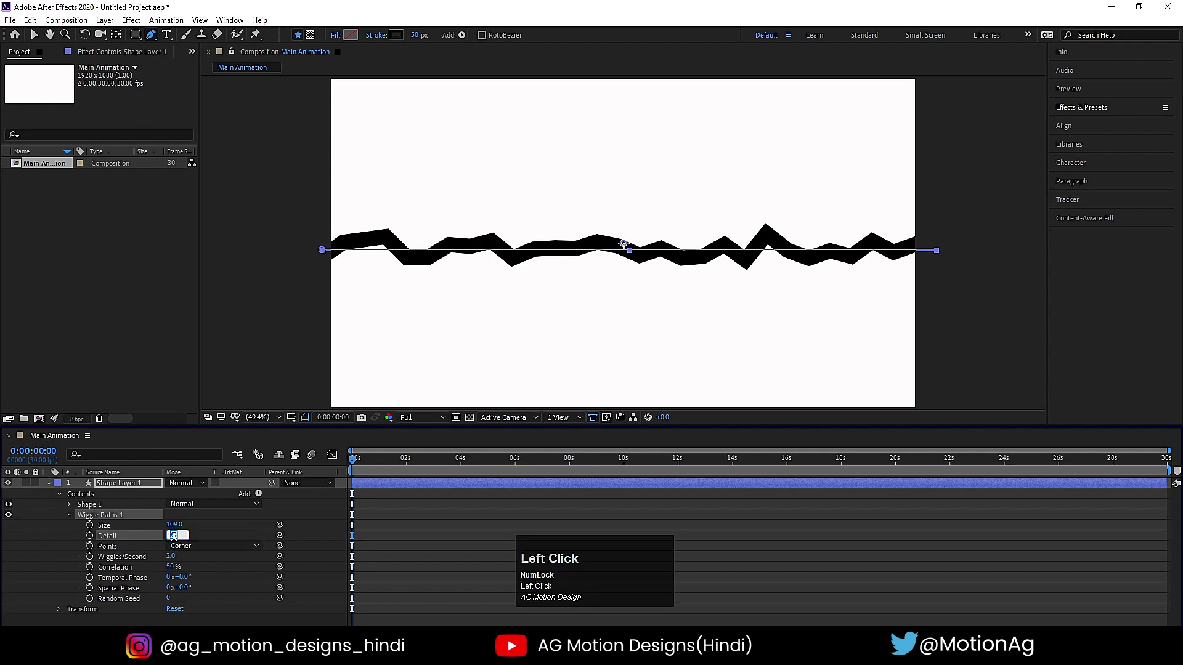
key(Return)
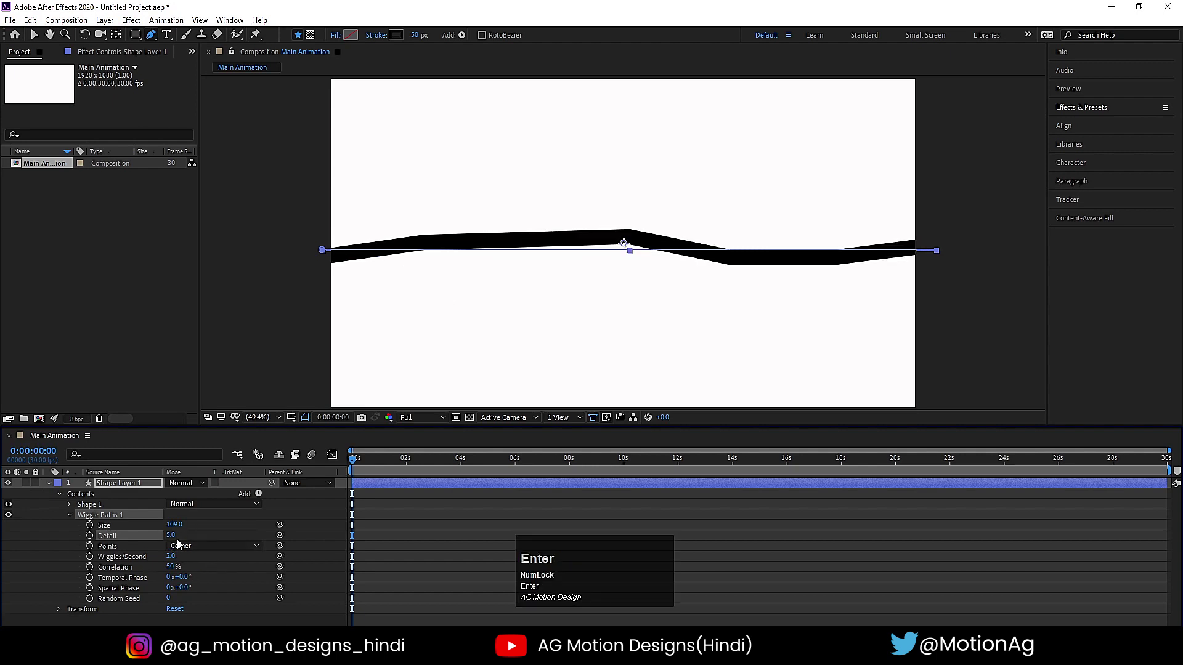
drag(175, 525, 190, 538)
click(175, 536)
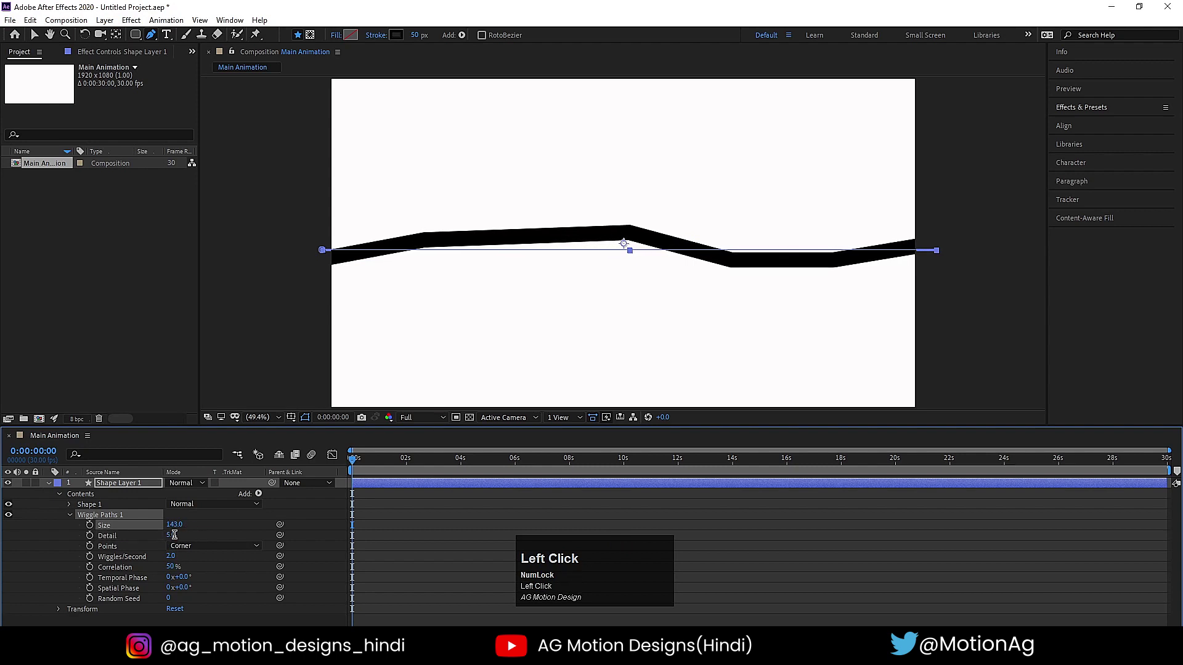
text(7)
key(Return)
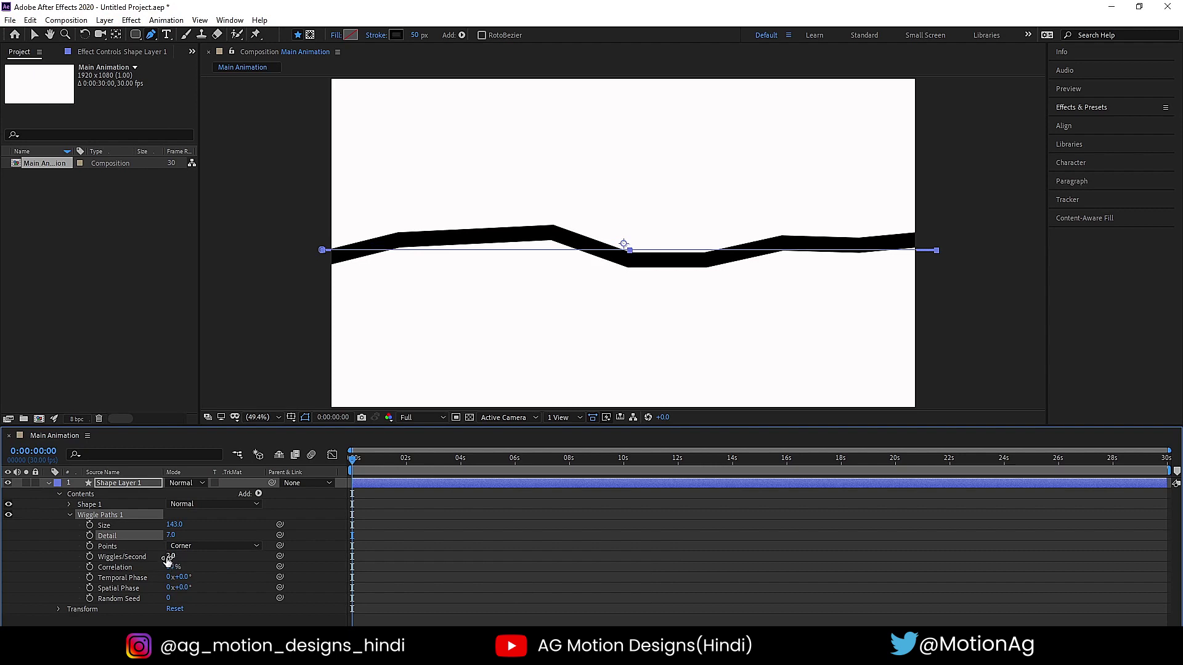
Preview the wiggling line, try a Wiggles/Second value of 1, and replay the animation from the start.
click(140, 558)
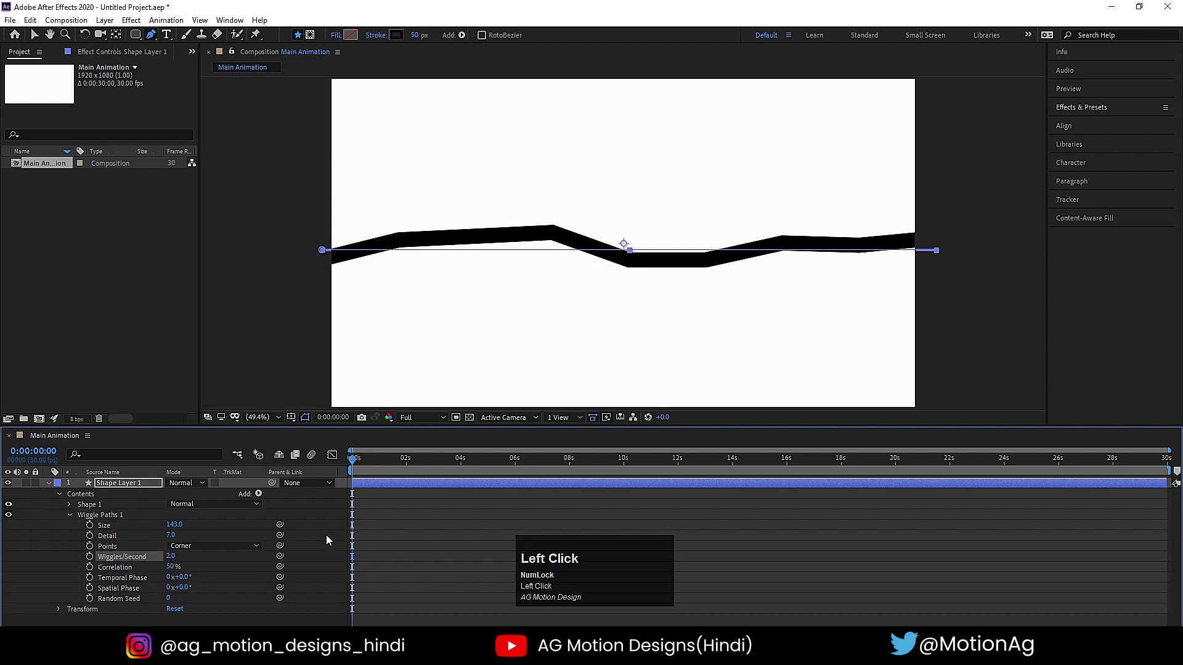
click(373, 509)
key(space)
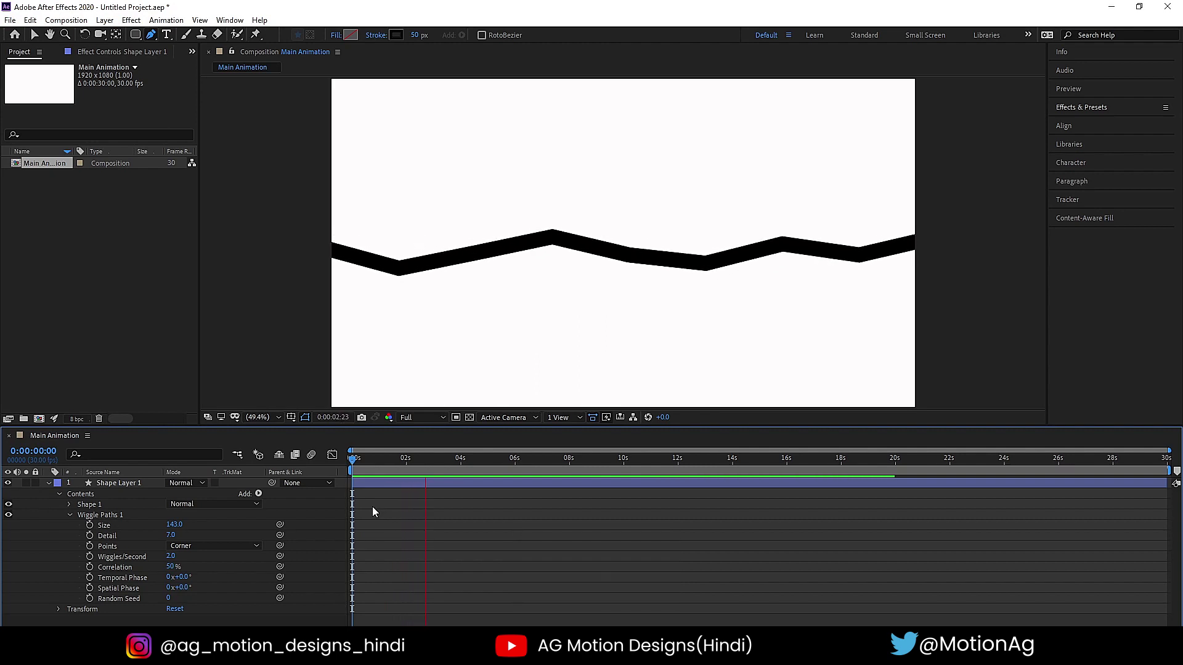
key(space)
click(170, 556)
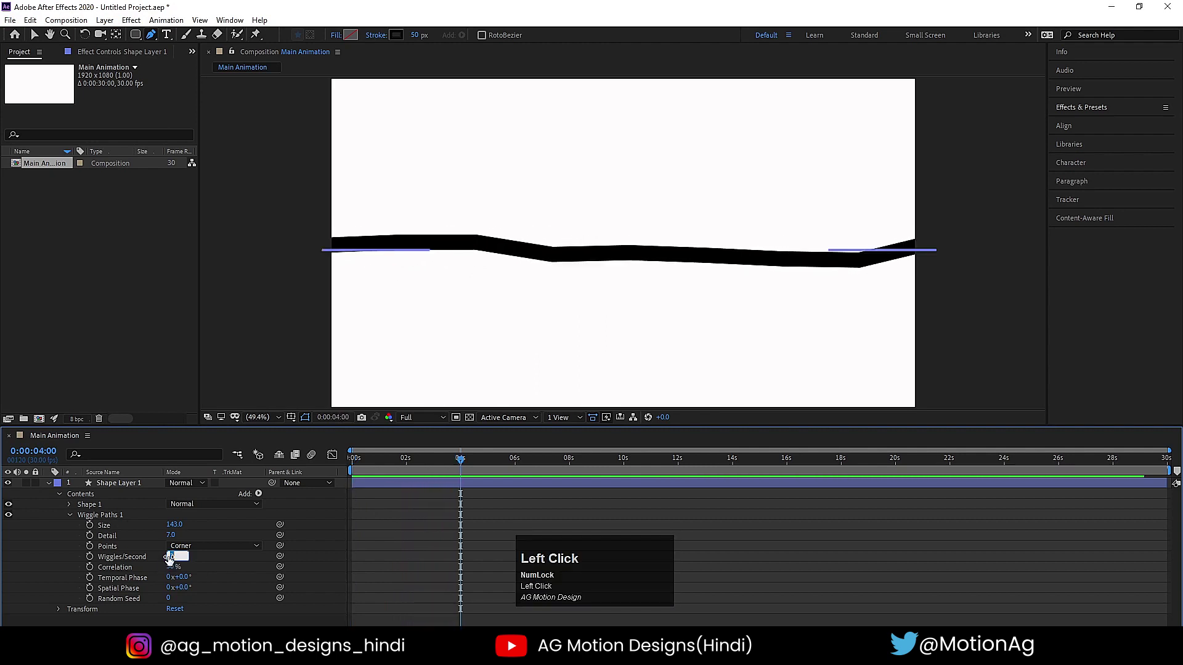
text(1)
key(Return)
drag(372, 457, 309, 466)
key(space)
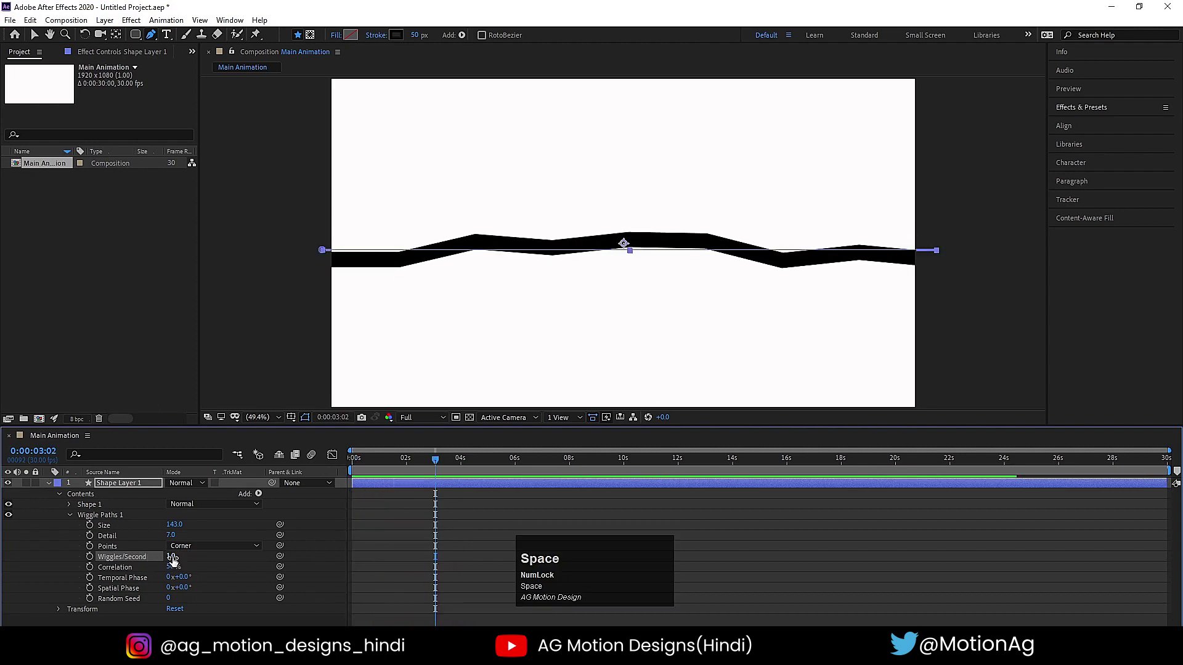
Set Wiggles/Second to 0.8 and preview the slower wiggle from the start of the timeline.
click(172, 557)
text(0.8)
key(Return)
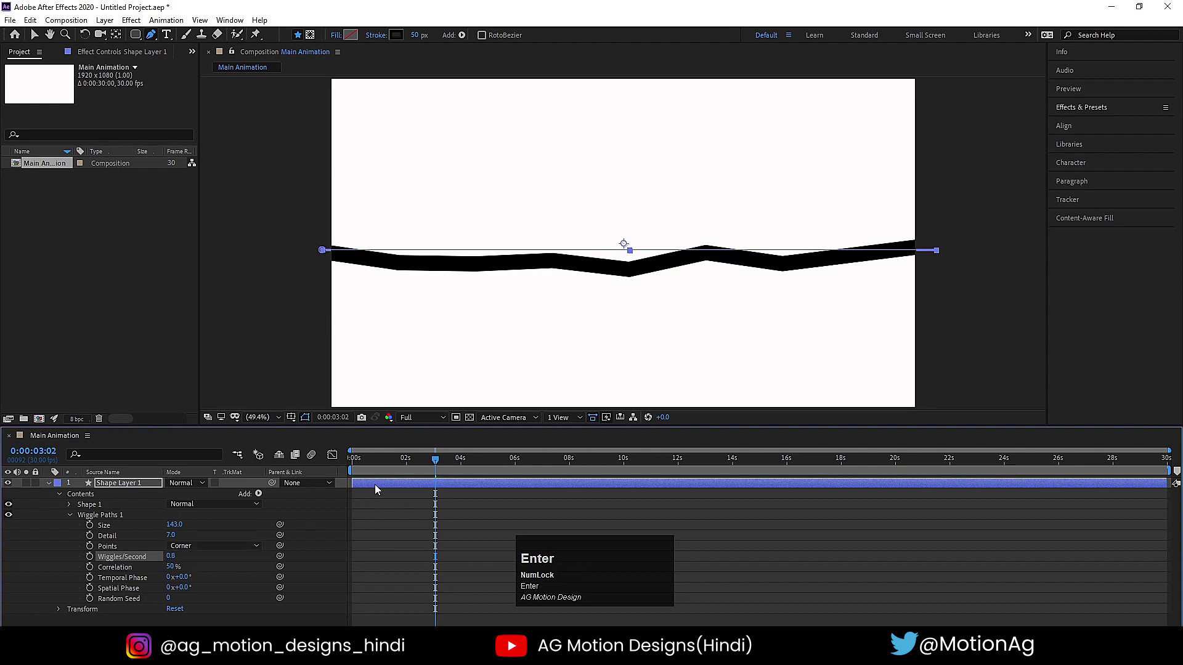
click(383, 462)
key(space)
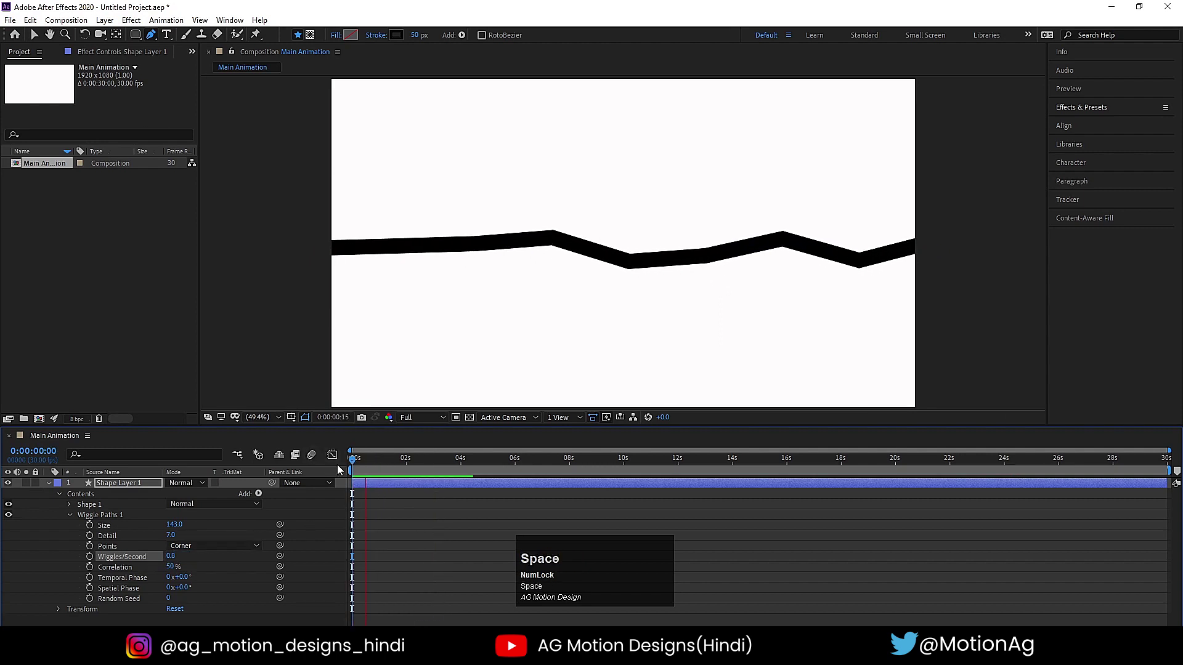
key(space)
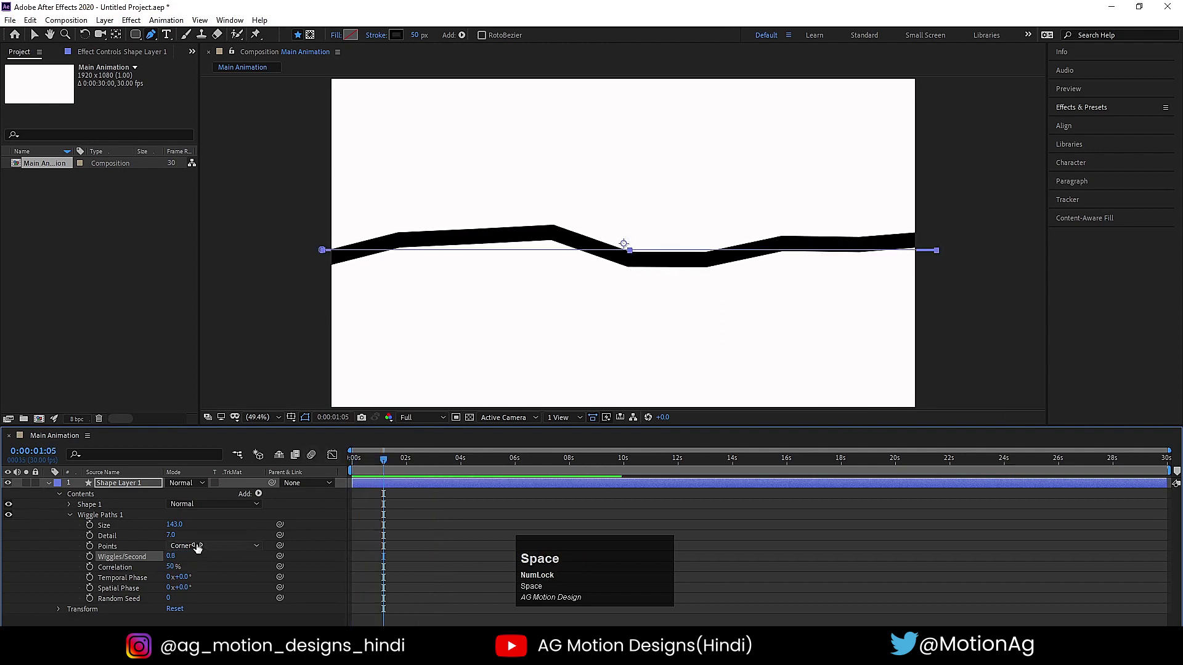
Change the Wiggle Paths points to Smooth and preview the wavy line.
click(154, 546)
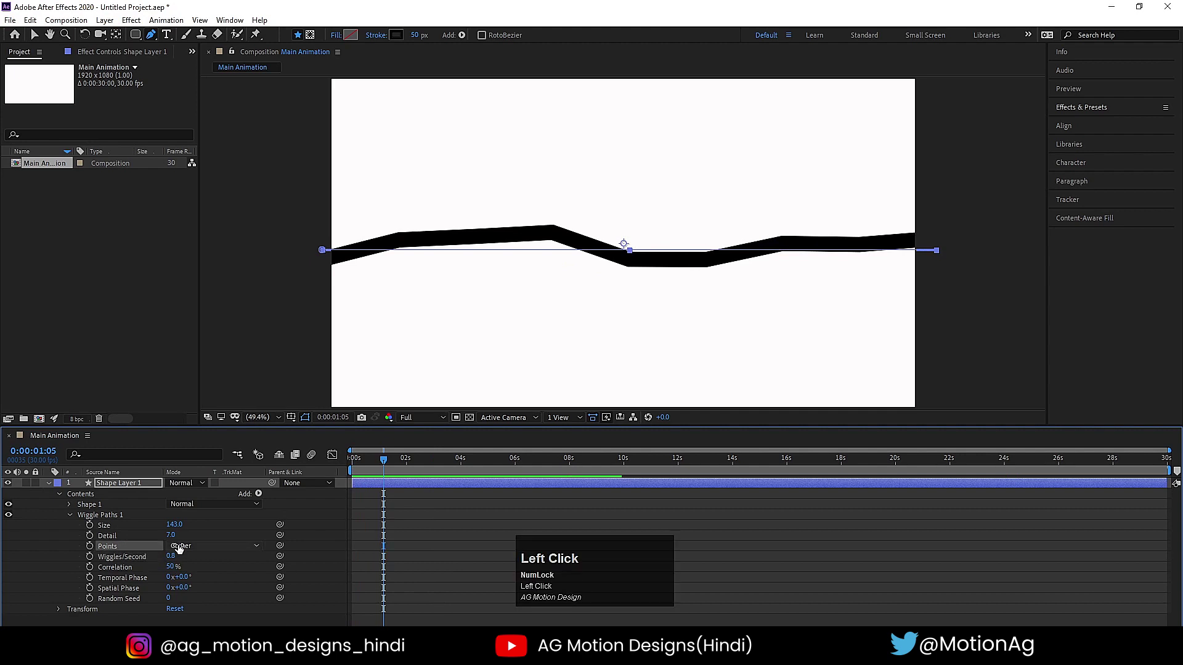
click(179, 547)
click(188, 572)
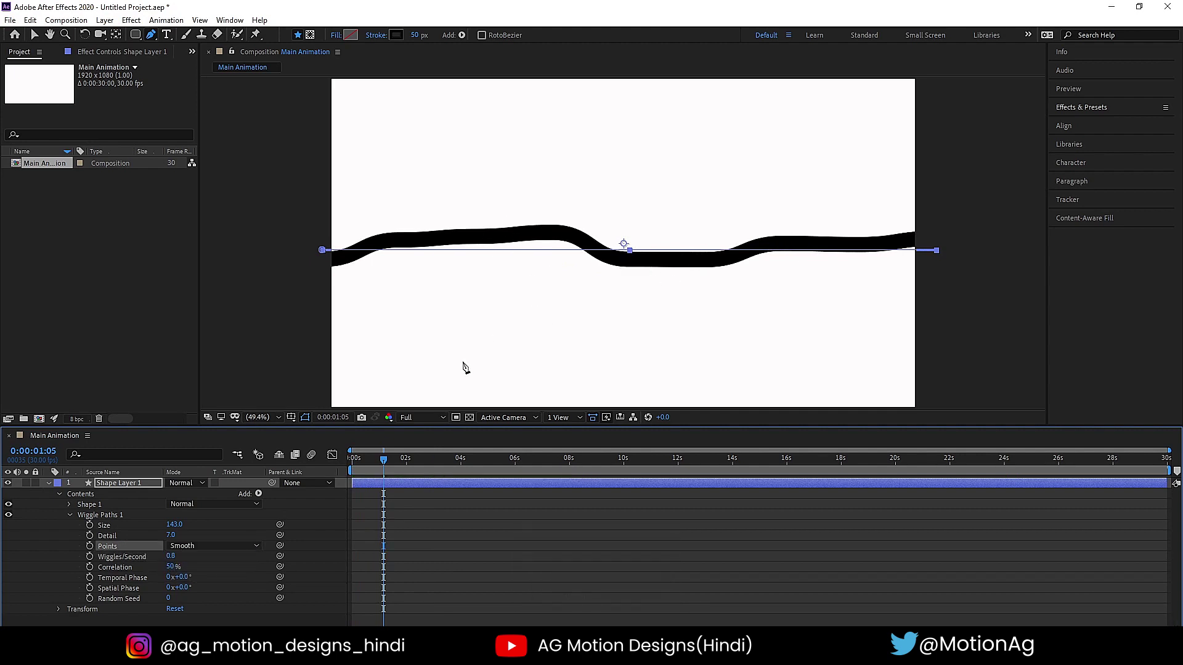
key(space)
key(space)
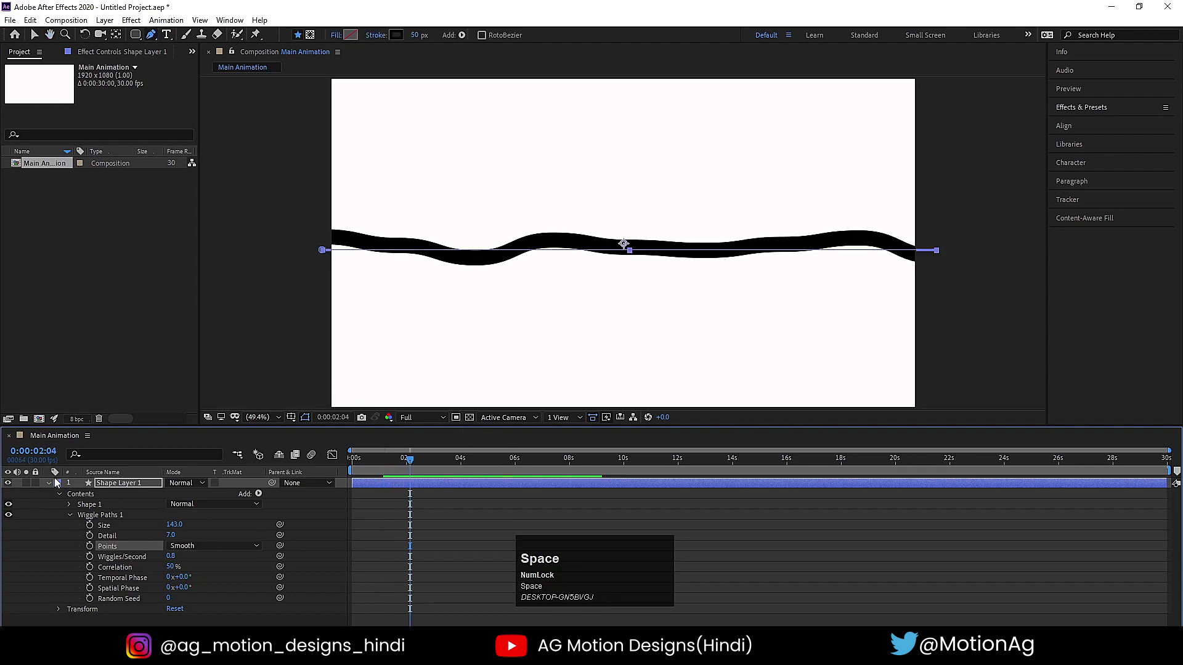
Pre-compose the line's shape layer into a new composition named Stroke, moving all attributes into it.
click(48, 482)
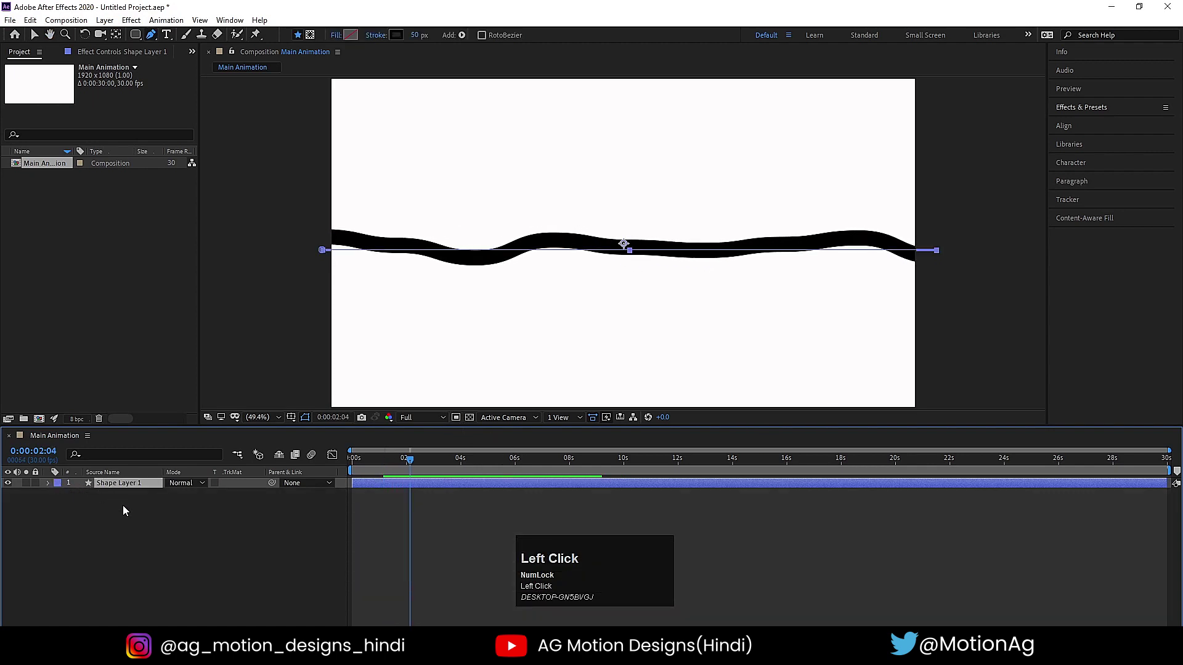
click(123, 505)
click(104, 485)
key(ctrl+shift+c)
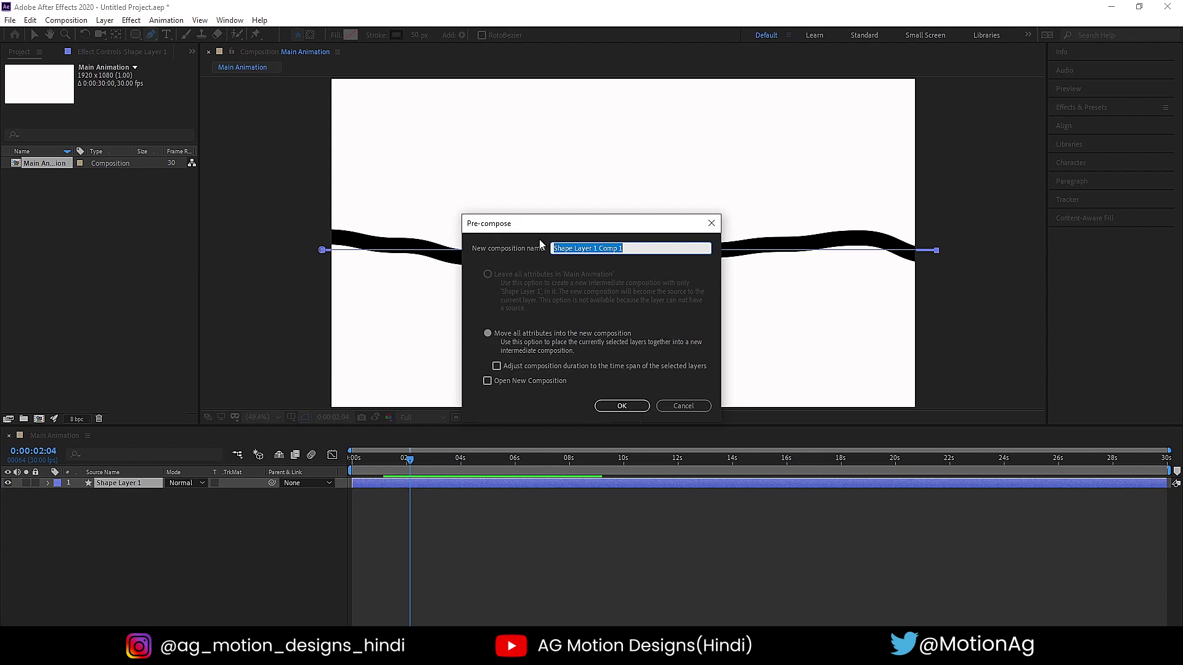
text(Stroke)
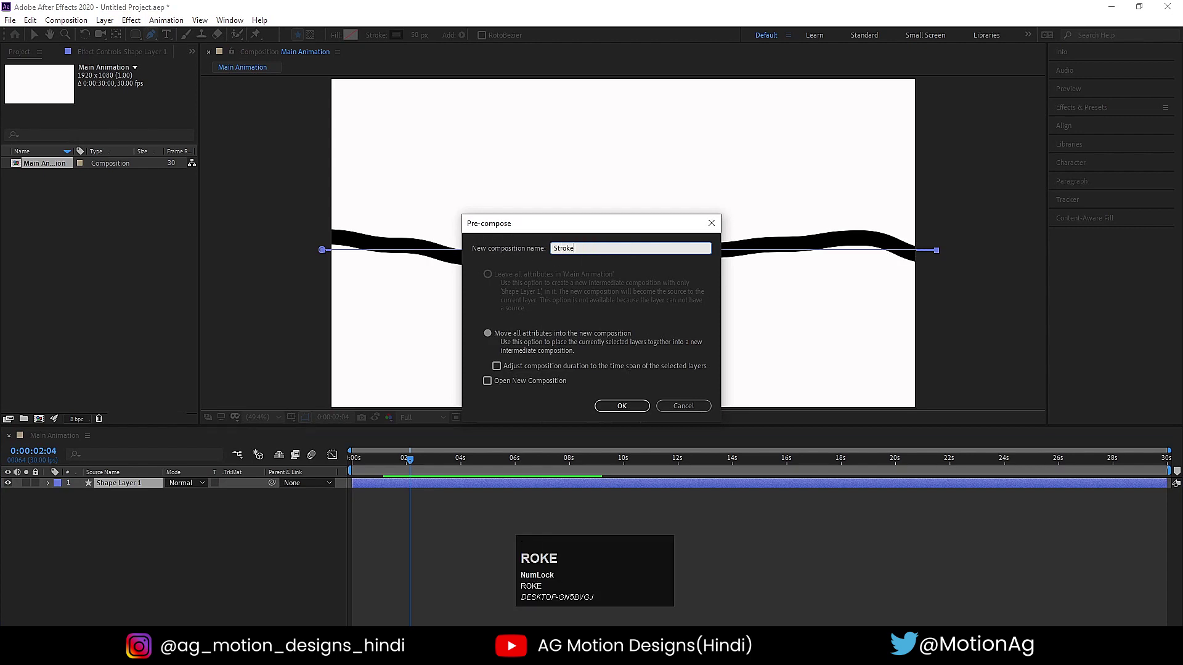
key(Return)
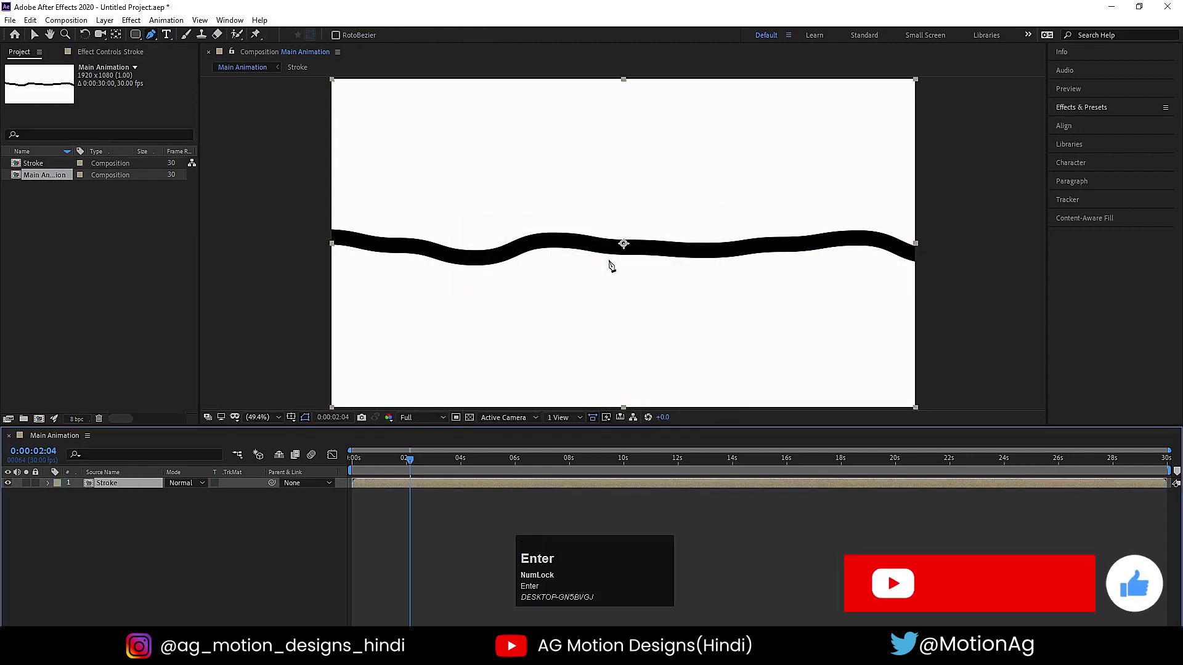
Move the Stroke layer up near the frame's upper edge by setting its Y position to 80.
key(p)
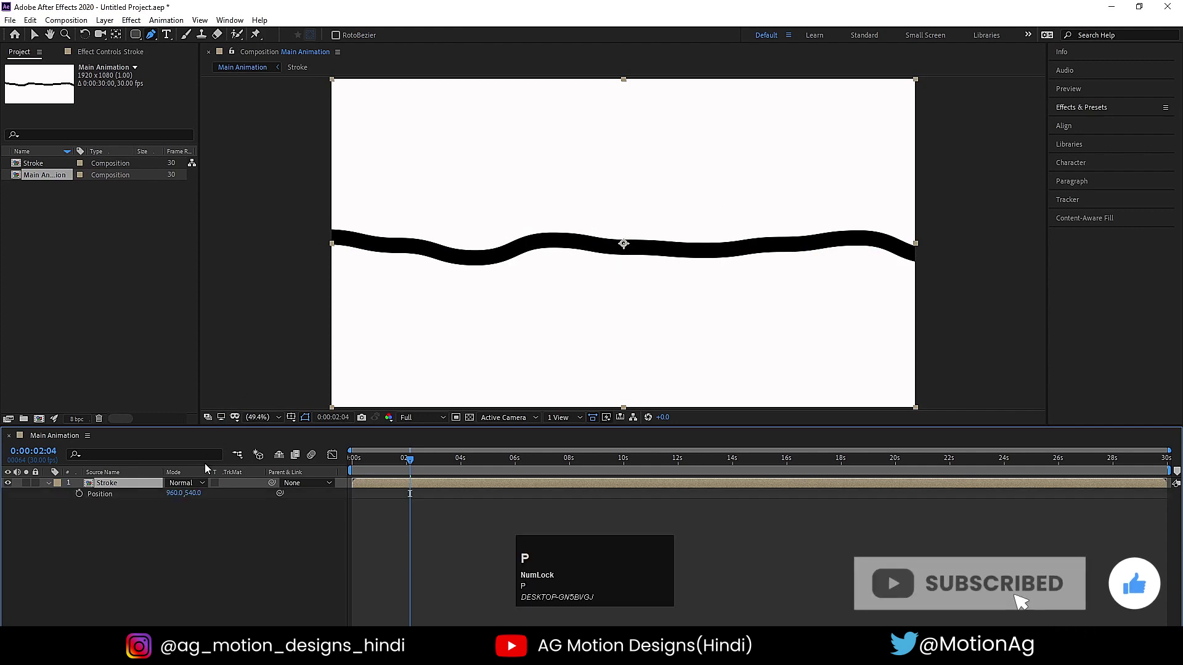
drag(193, 493, 36, 379)
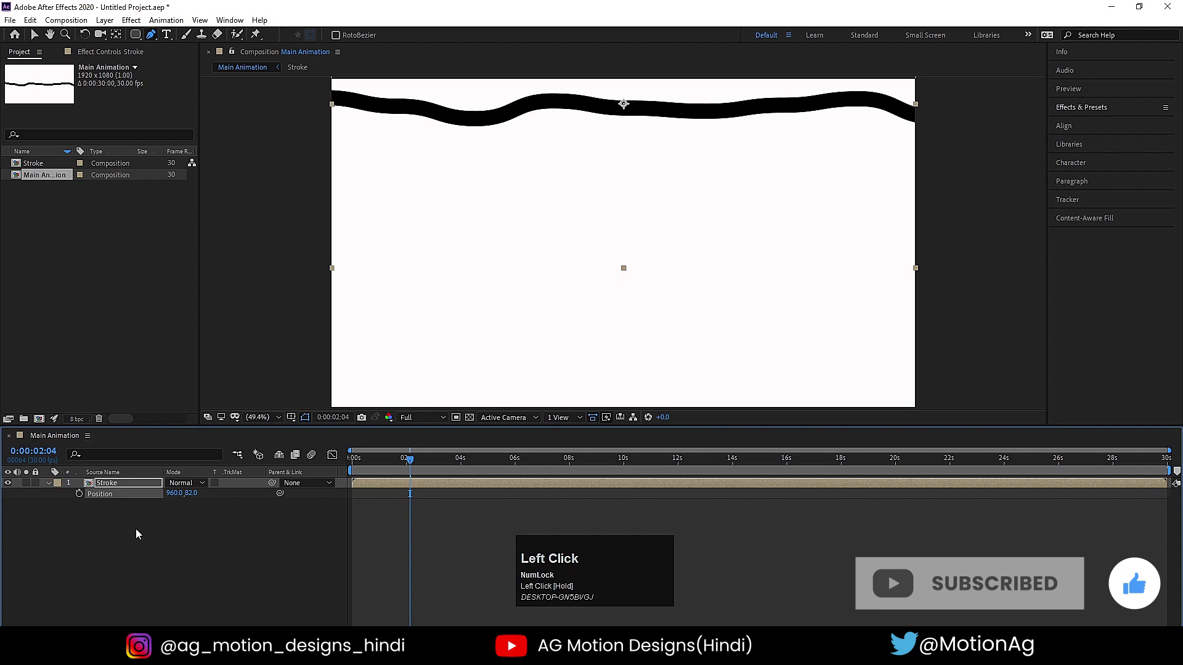
click(191, 493)
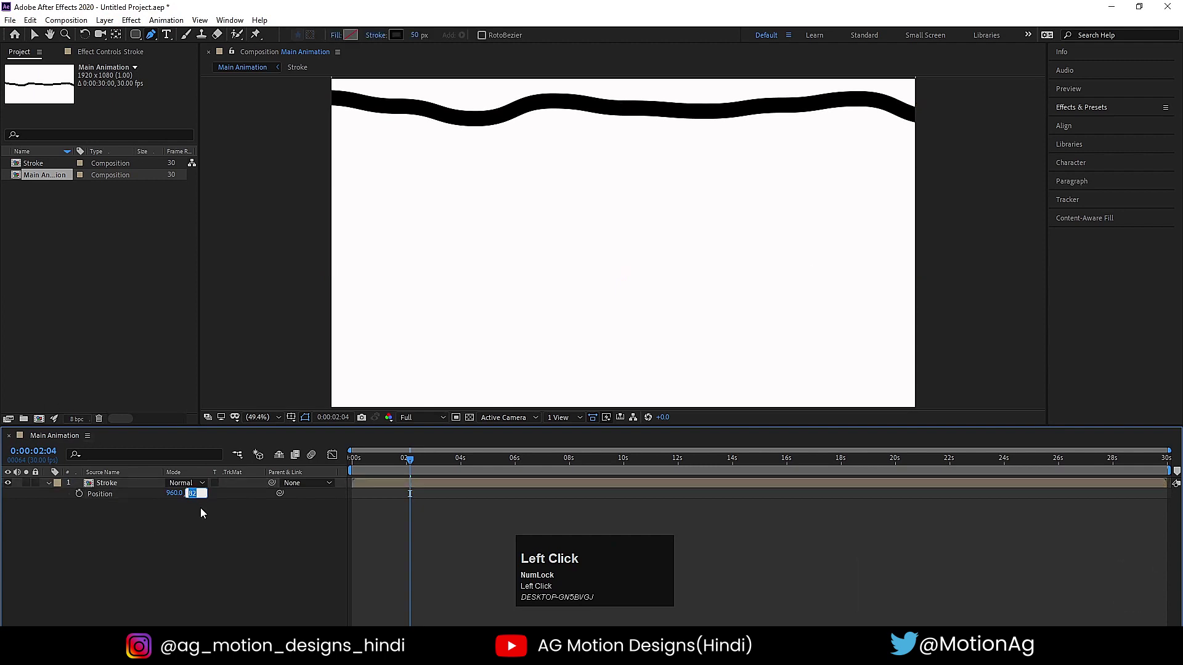
text(80)
key(Return)
click(149, 513)
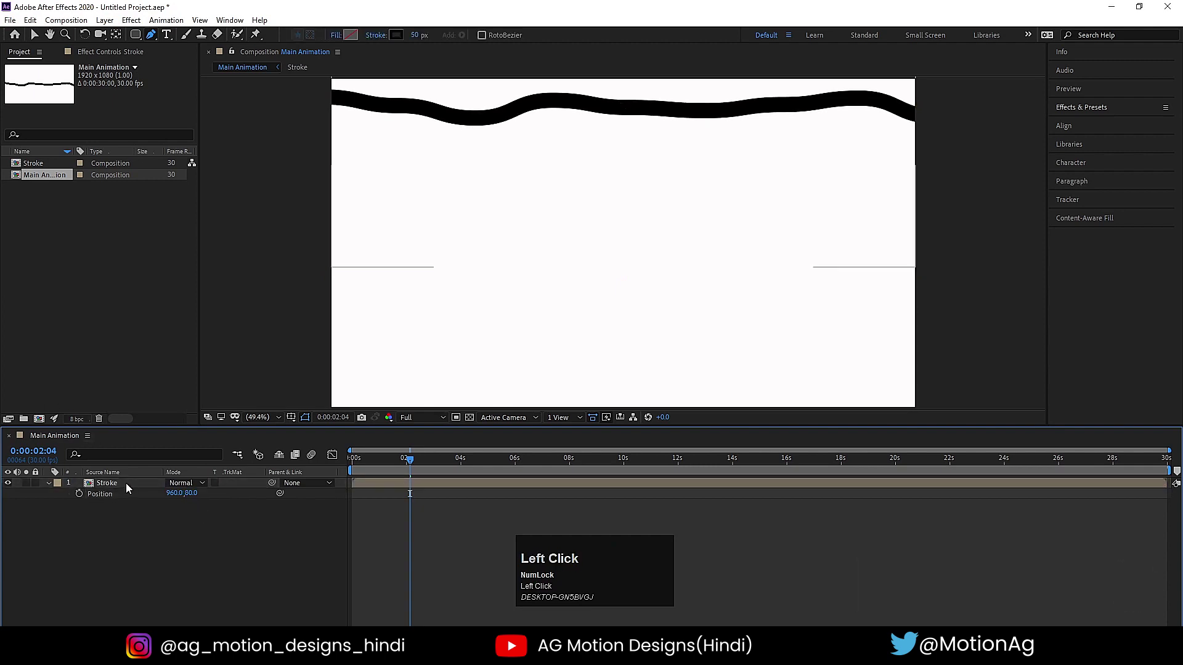
Duplicate the Stroke layer and move the lower layer of the pair down to a Y position of 134.
click(126, 483)
key(ctrl+d)
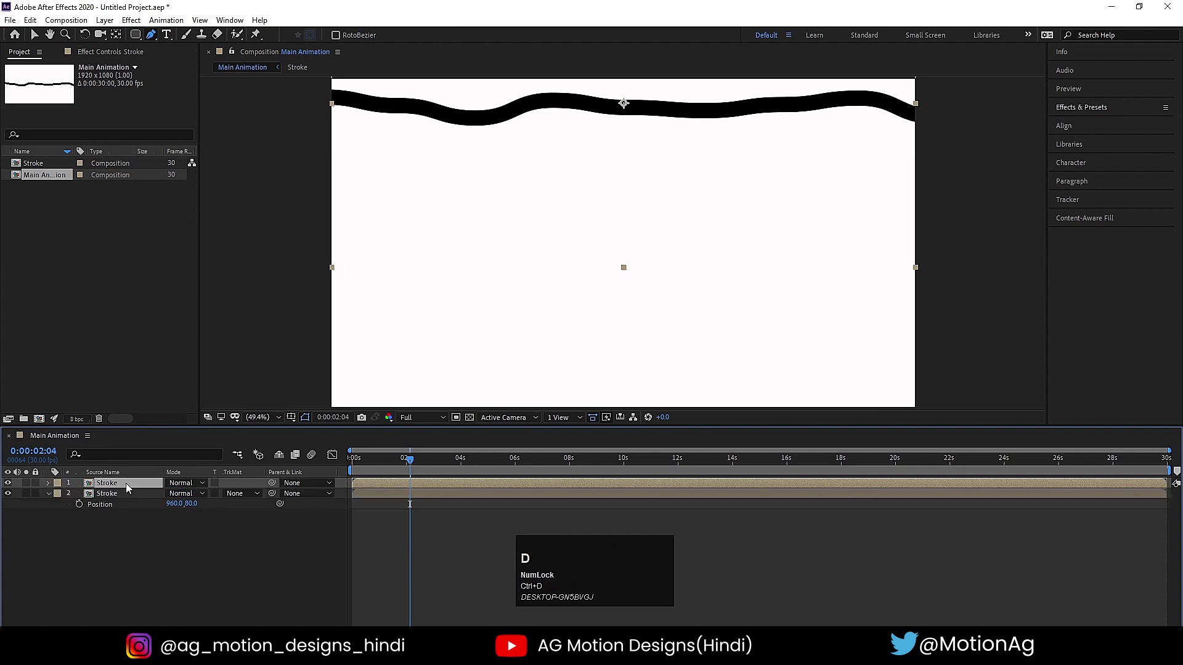
click(124, 494)
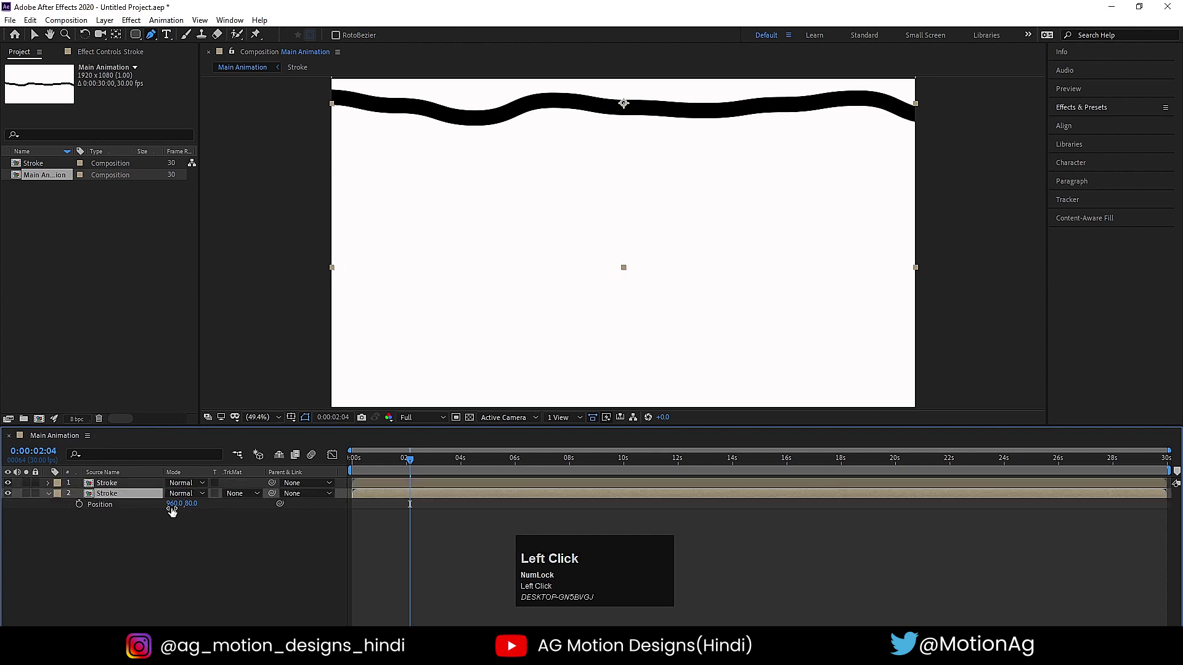
drag(190, 505, 217, 511)
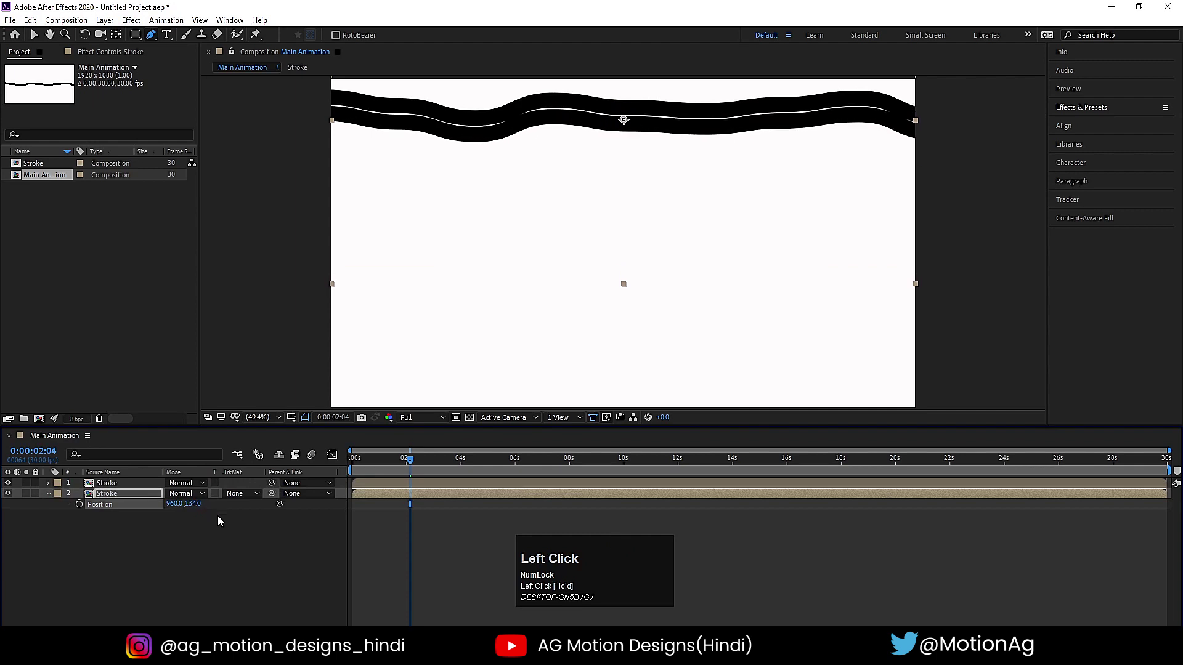
Nudge the lower Stroke layer up to a Y position of 129.5 to close the gap between the two lines.
key(Up)
key(Up)
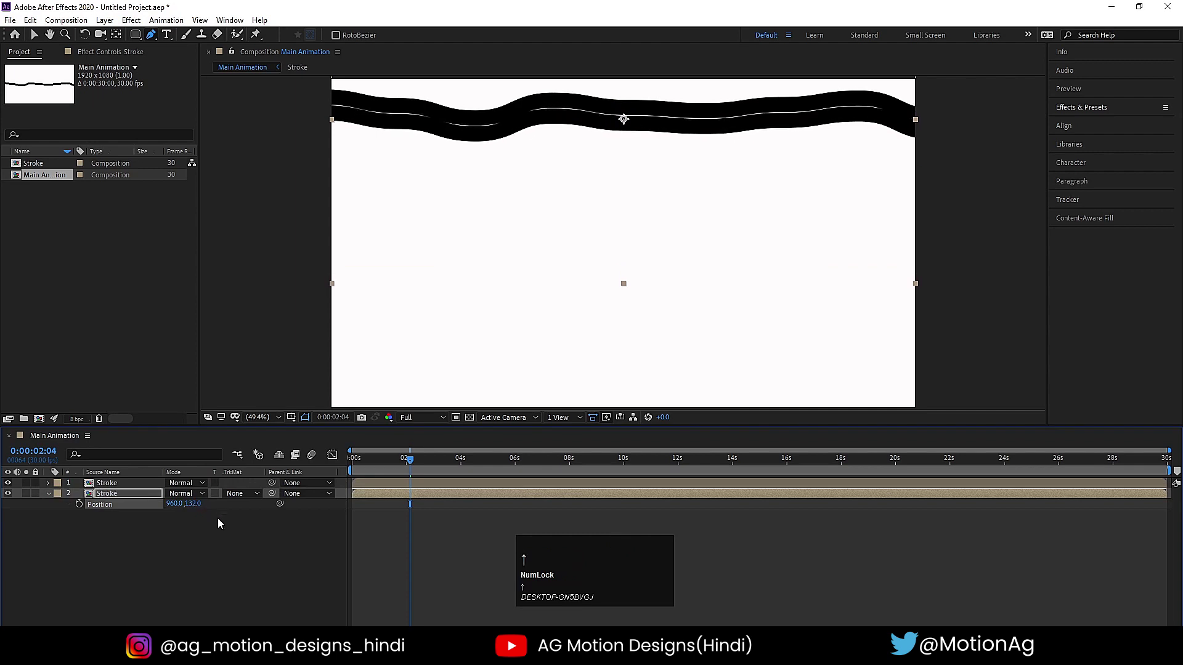
key(Down)
key(Down)
scroll(630, 139, up, 4)
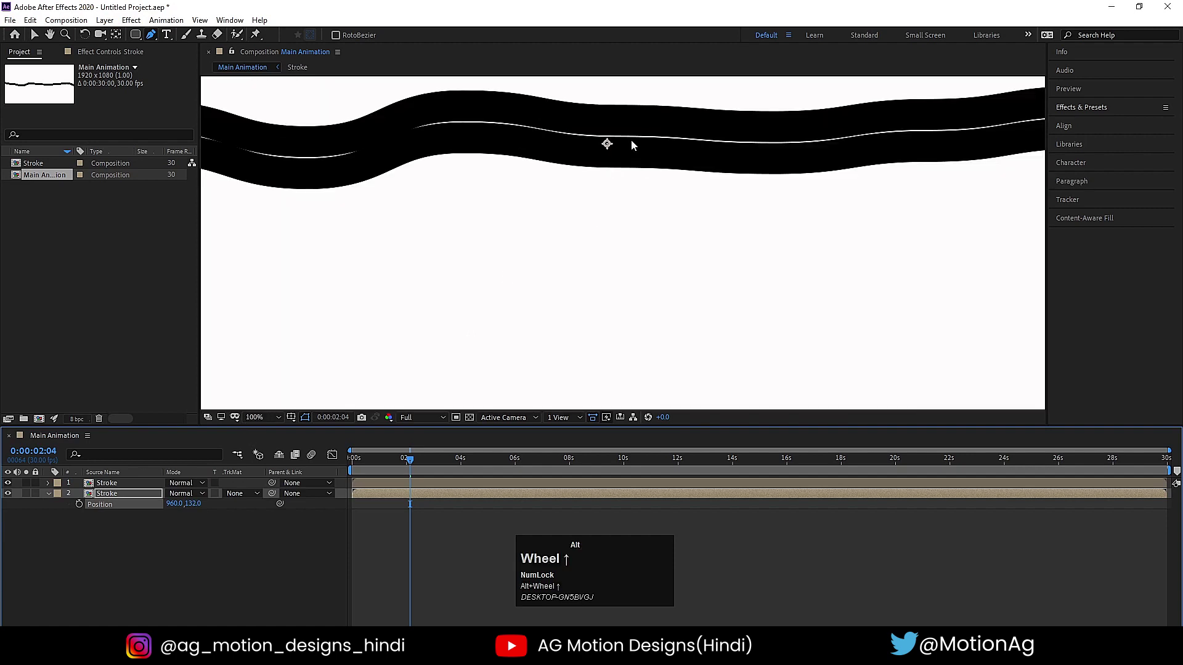
key(space)
drag(627, 180, 628, 267)
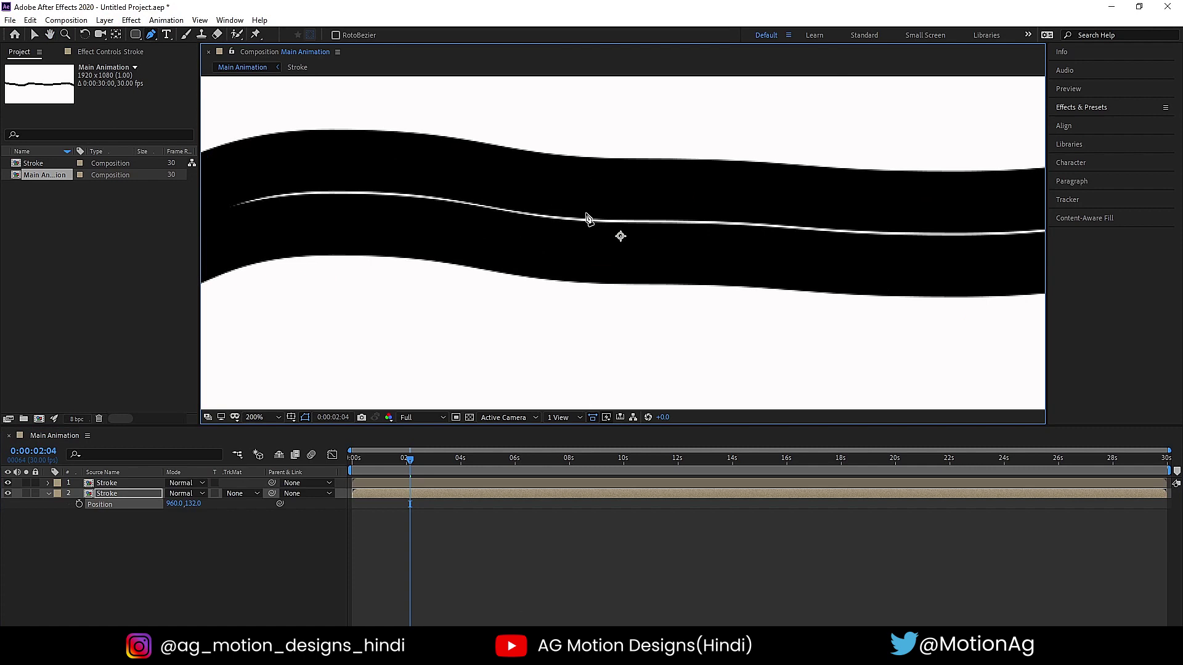
key(Up)
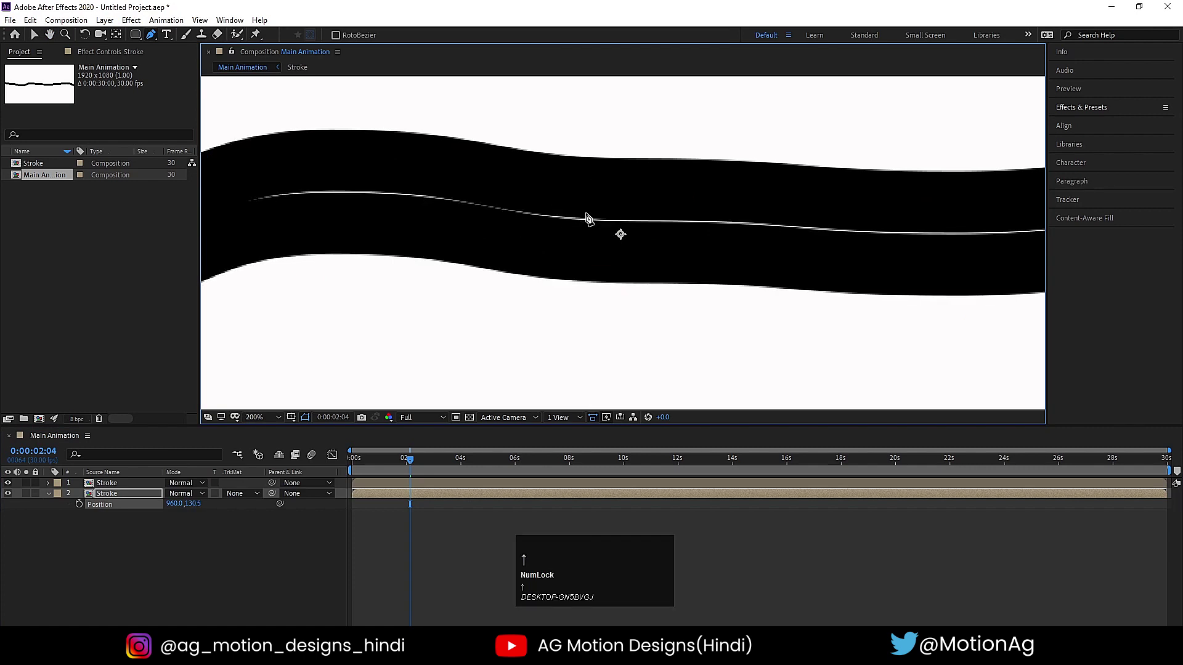
key(Up)
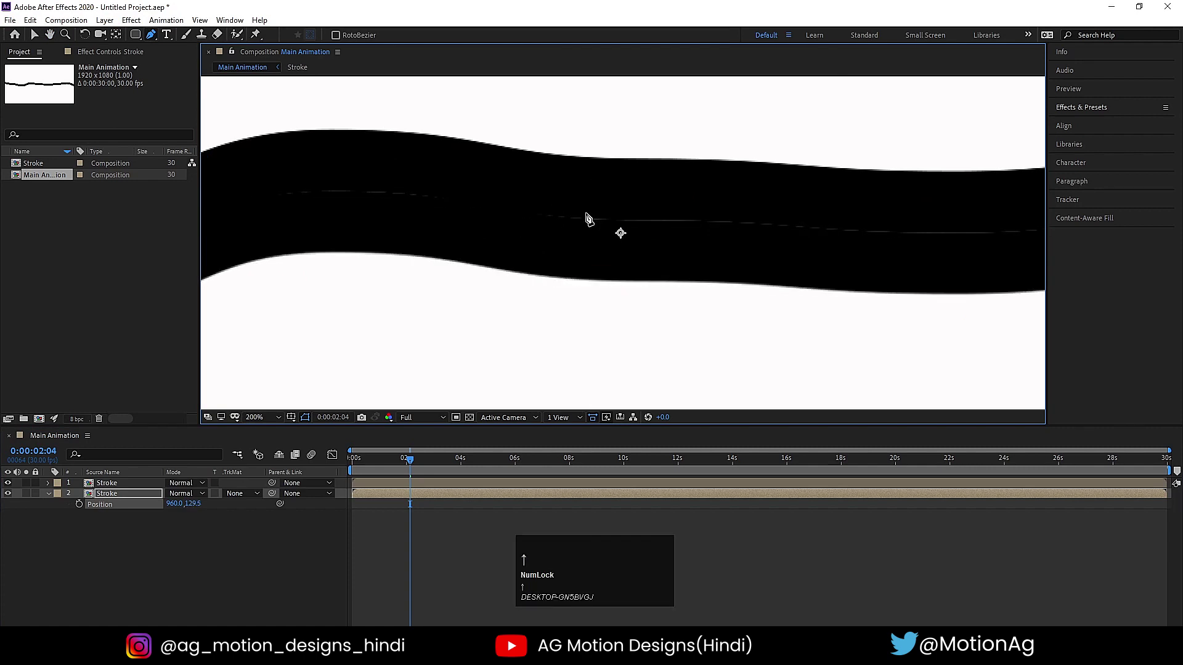
click(196, 565)
scroll(622, 242, down, 2)
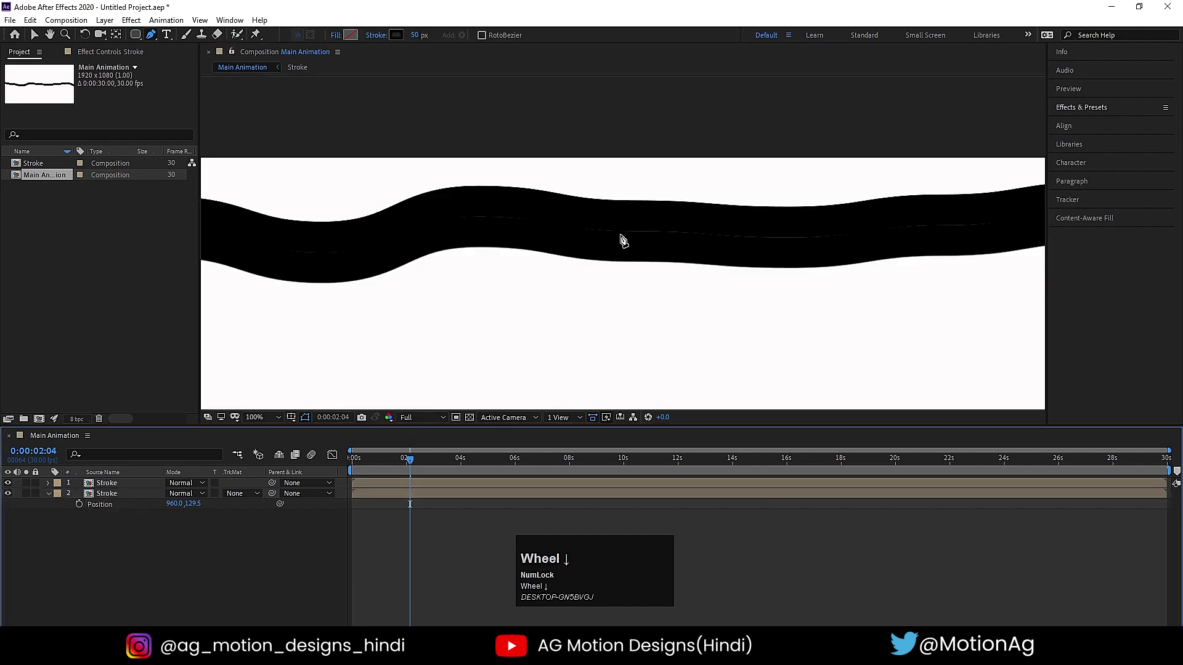
Duplicate both Stroke layers and place the two copies at the end of the layer stack.
click(121, 545)
key(ctrl+a)
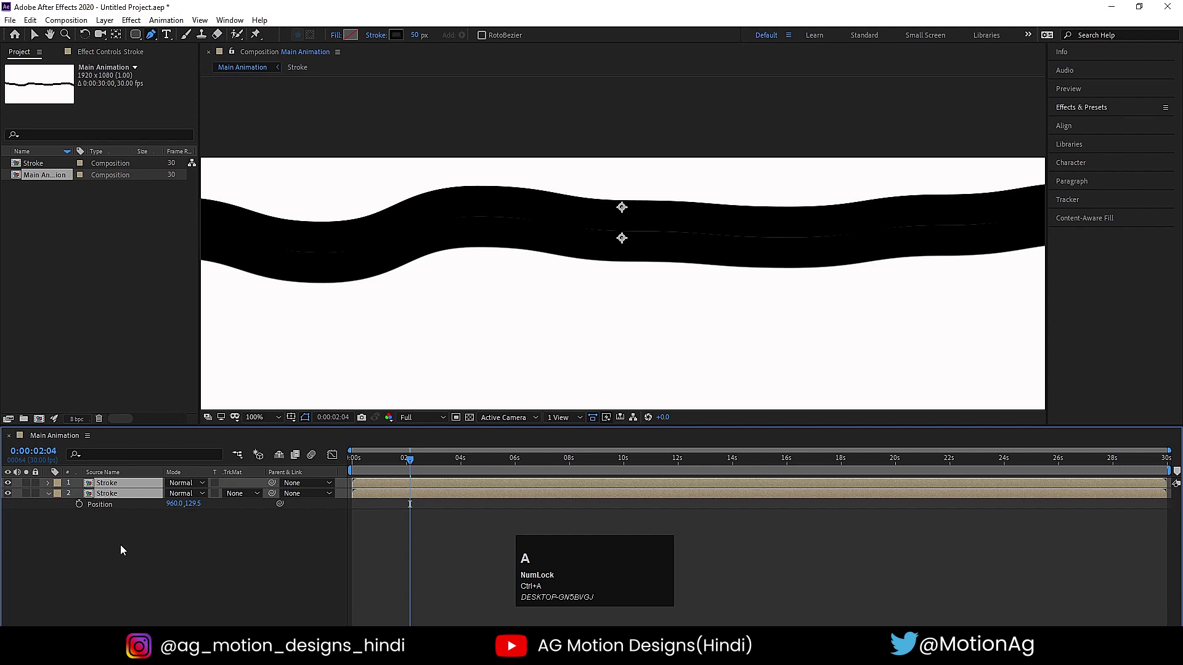
key(ctrl+d)
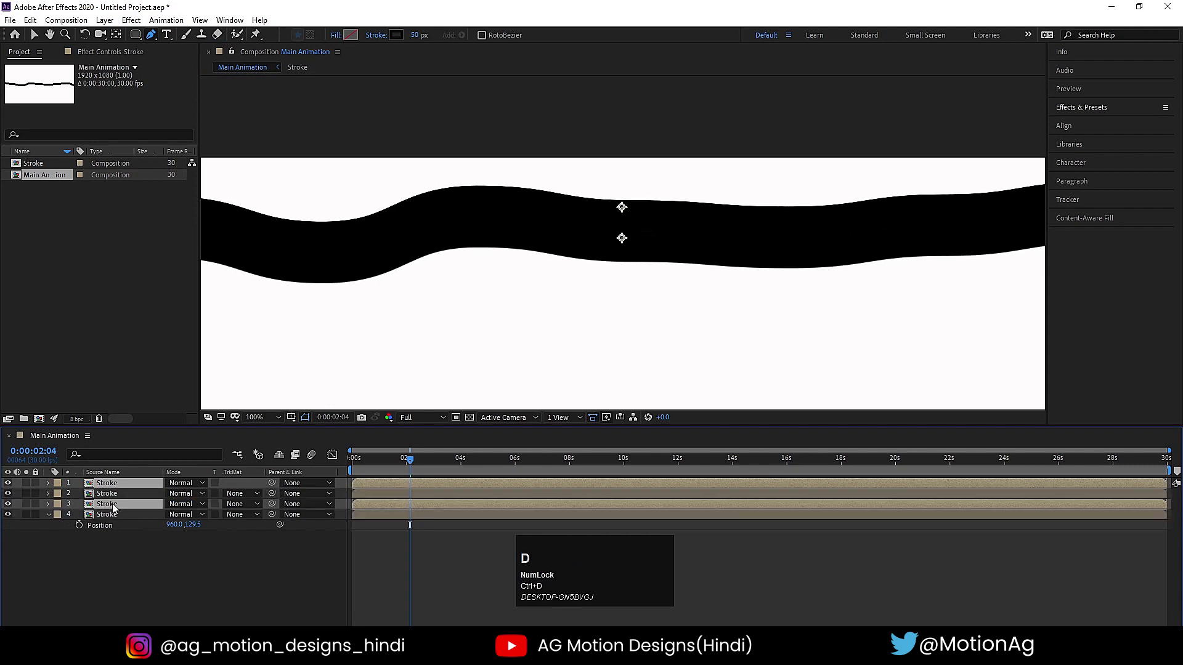
drag(113, 507, 120, 568)
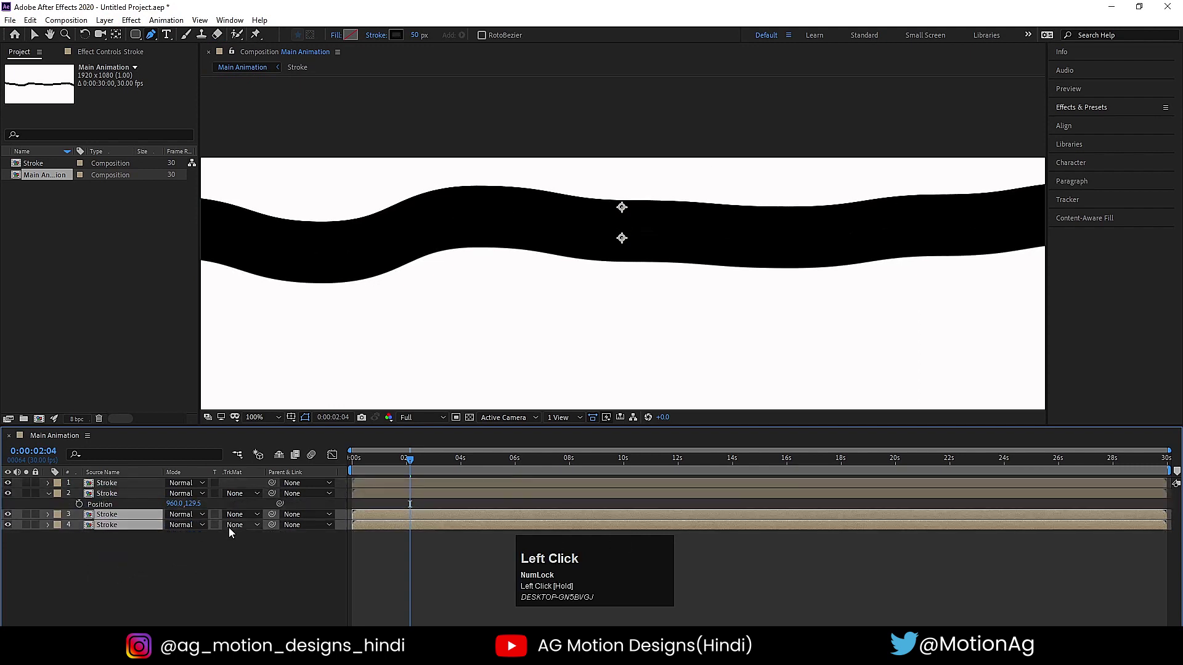
Move the two copied Stroke layers down together to Y positions of 179 and 228.5.
key(p)
drag(193, 525, 243, 540)
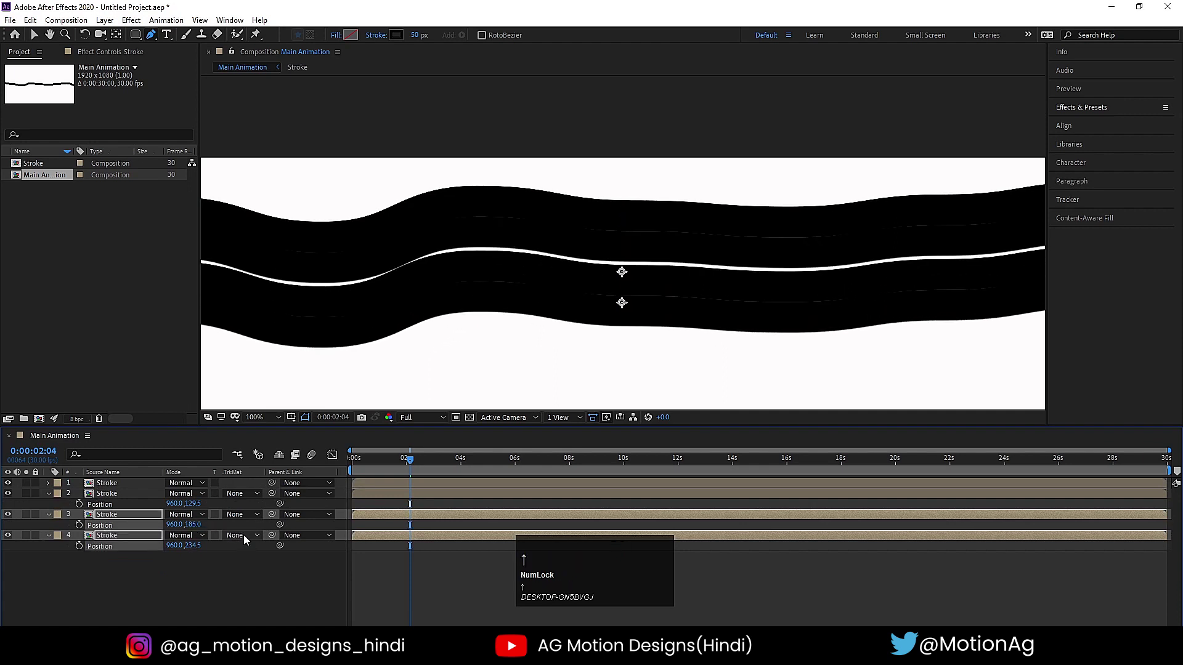
key(Up)
key(Up)
key(Up)
key(Up)
key(Up)
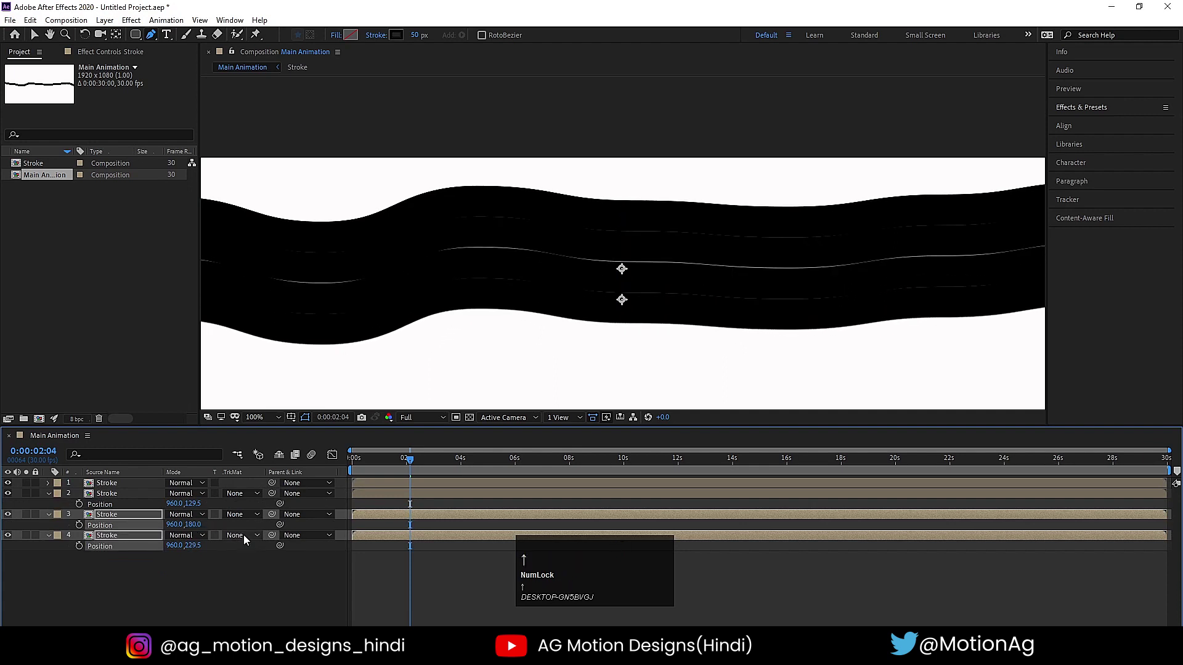
key(Up)
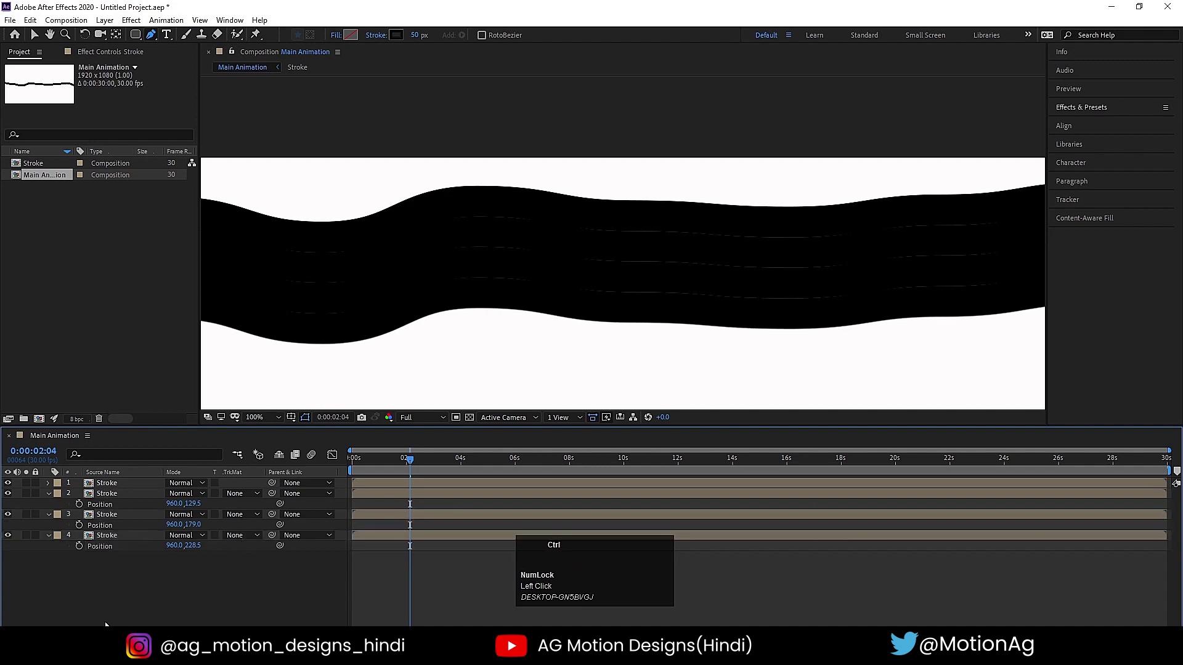
Duplicate all four Stroke layers below the originals and move the copies down together so the first has a Y position of 278.
key(ctrl+a)
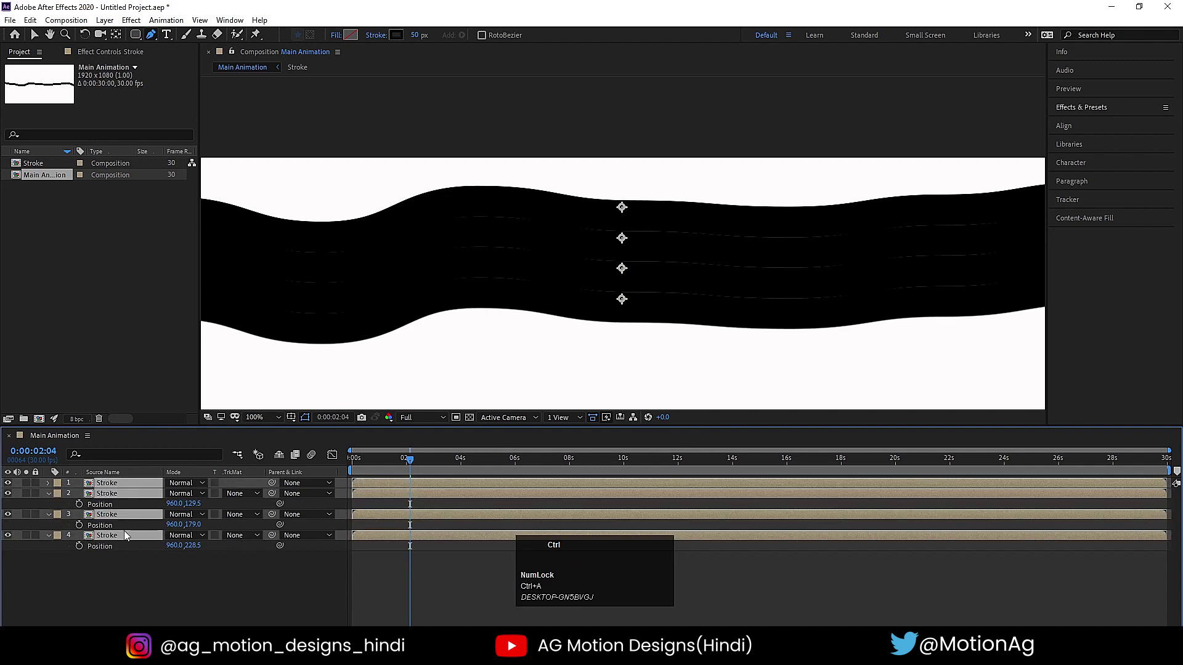
key(ctrl+d)
drag(124, 567, 127, 605)
key(p)
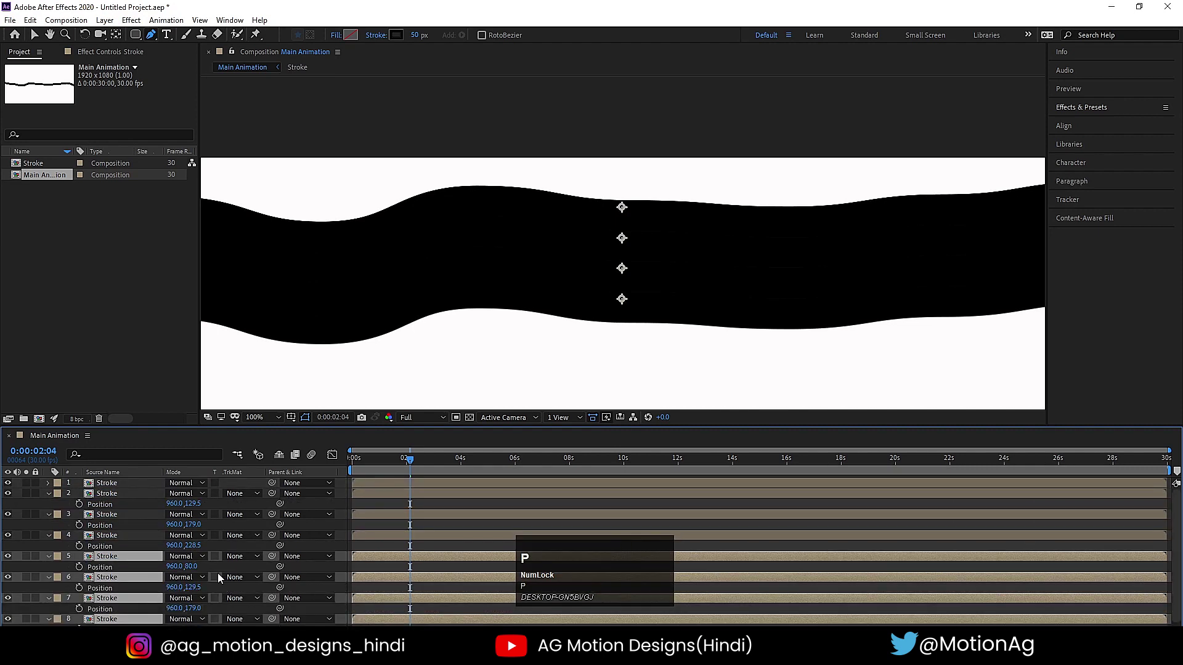
drag(191, 565, 316, 560)
scroll(542, 323, down, 4)
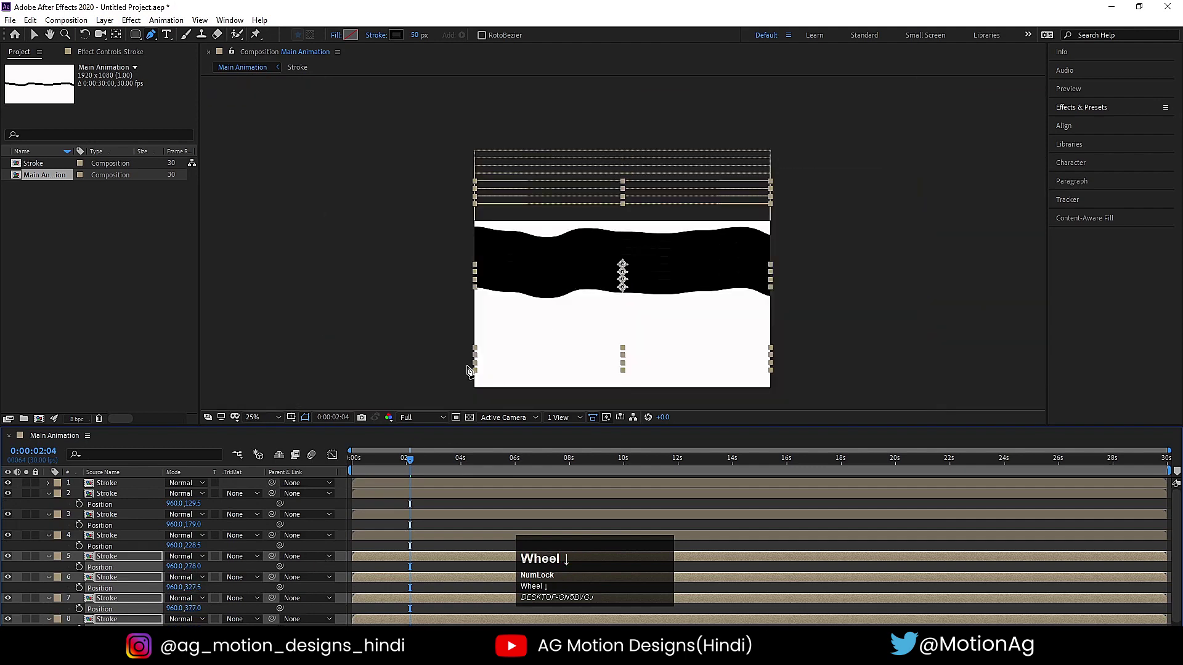
click(312, 546)
key(u)
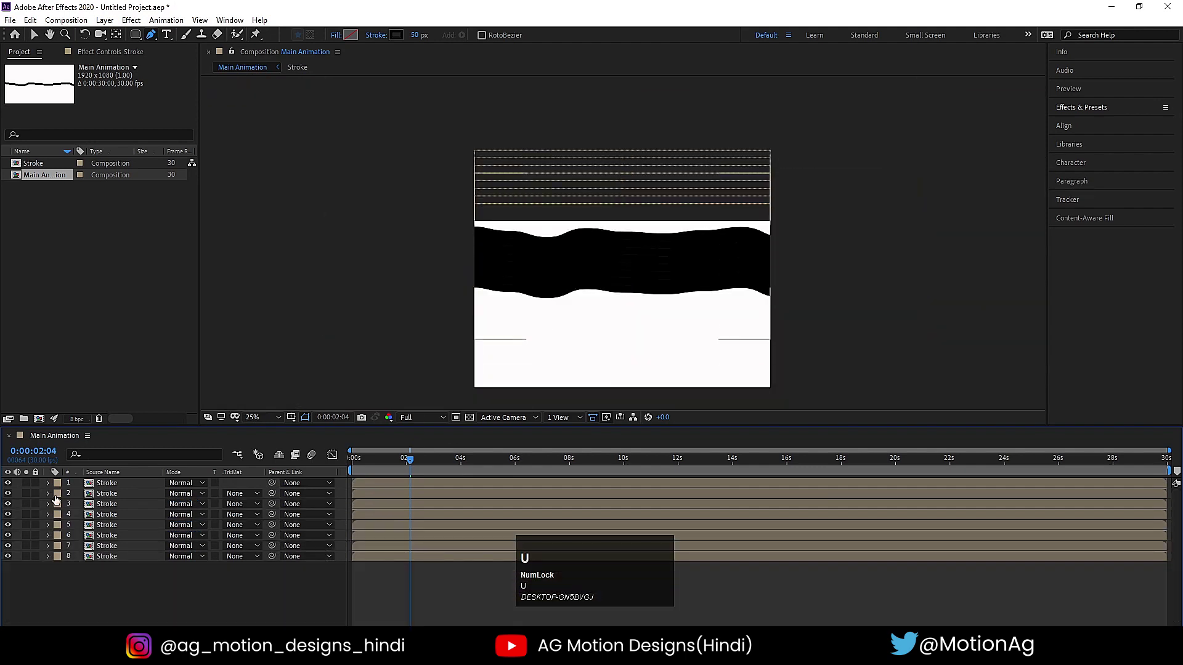
Duplicate all eight Stroke layers below the originals and move the copies down together so the first has a Y position of 476.
key(ctrl)
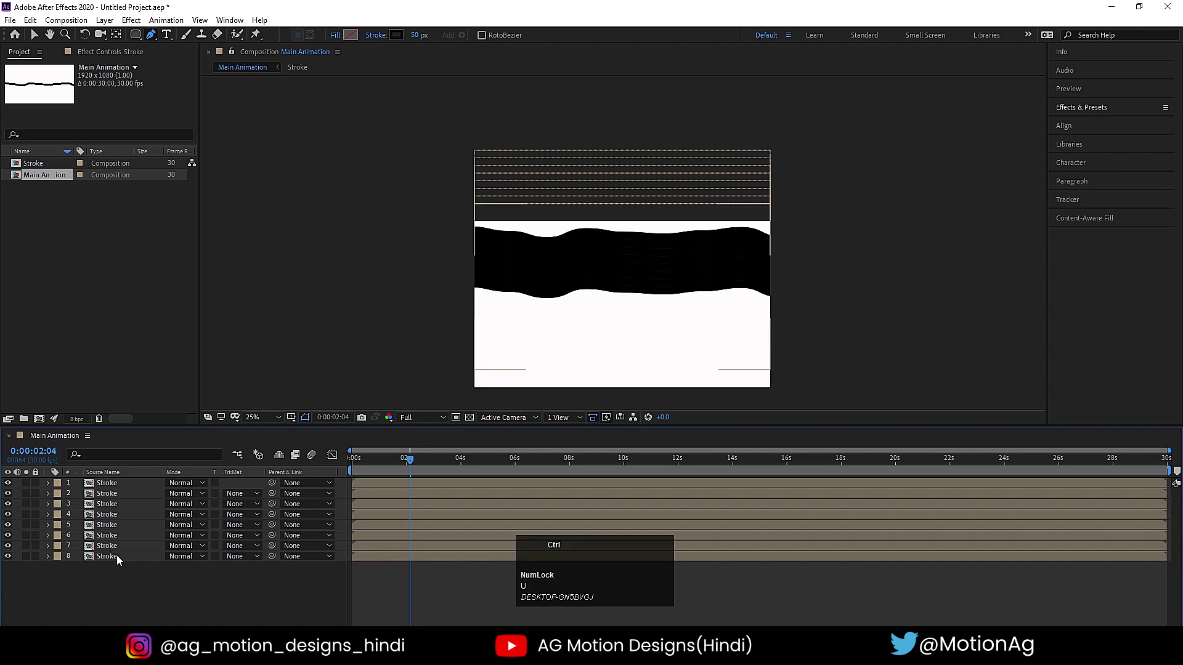
key(ctrl+a)
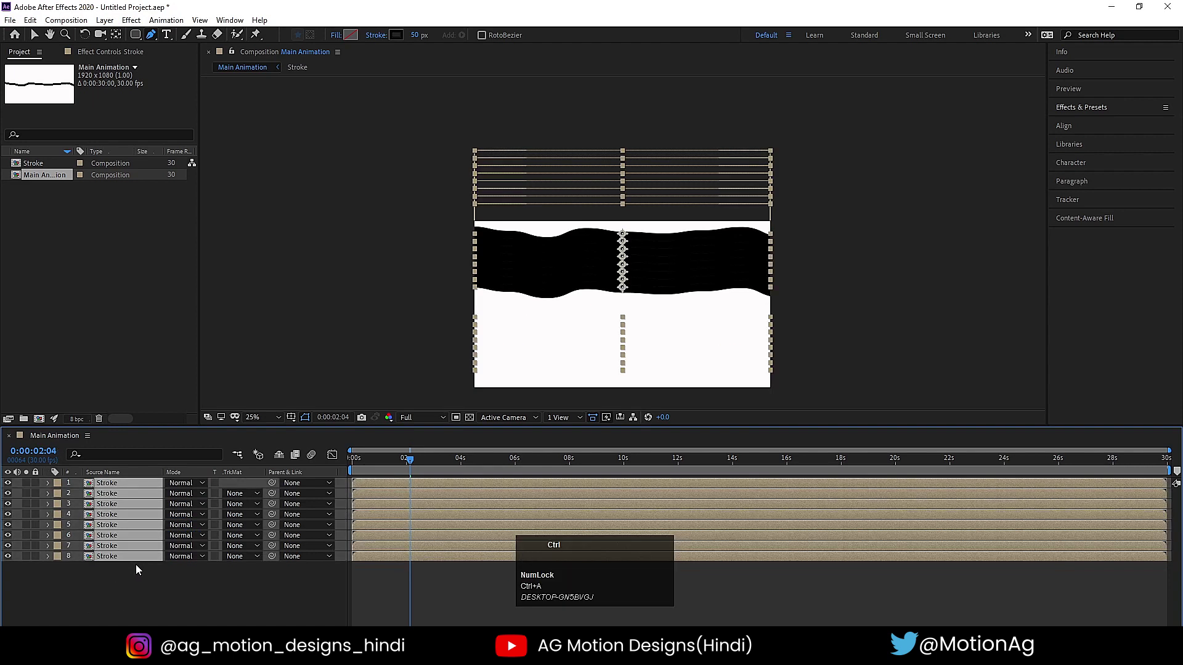
key(ctrl+d)
scroll(136, 560, down, 1)
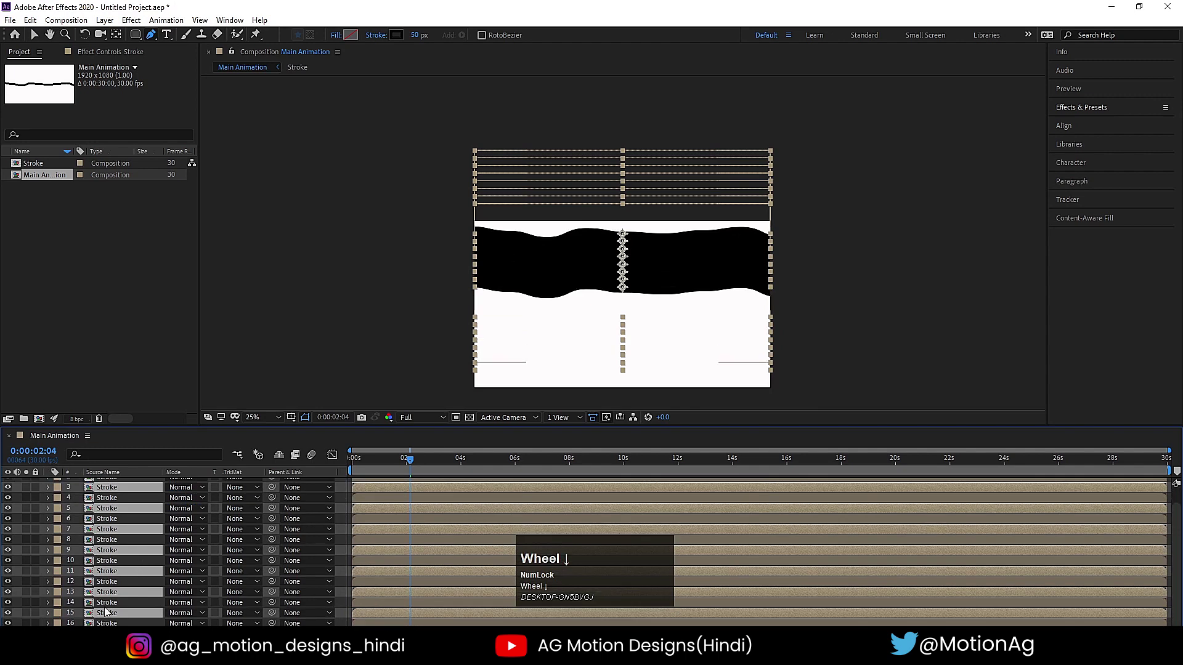
drag(113, 618, 126, 625)
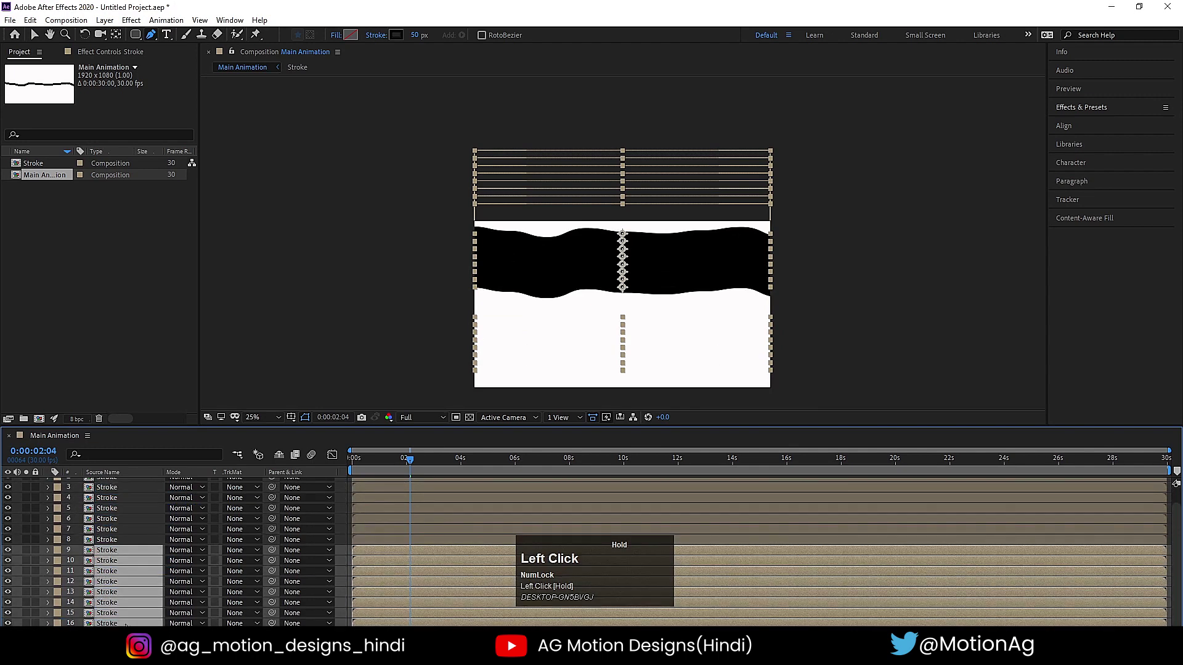
key(p)
mouse_move(191, 561)
mouse_down()
mouse_move(453, 575)
mouse_move(415, 579)
mouse_move(432, 576)
mouse_up()
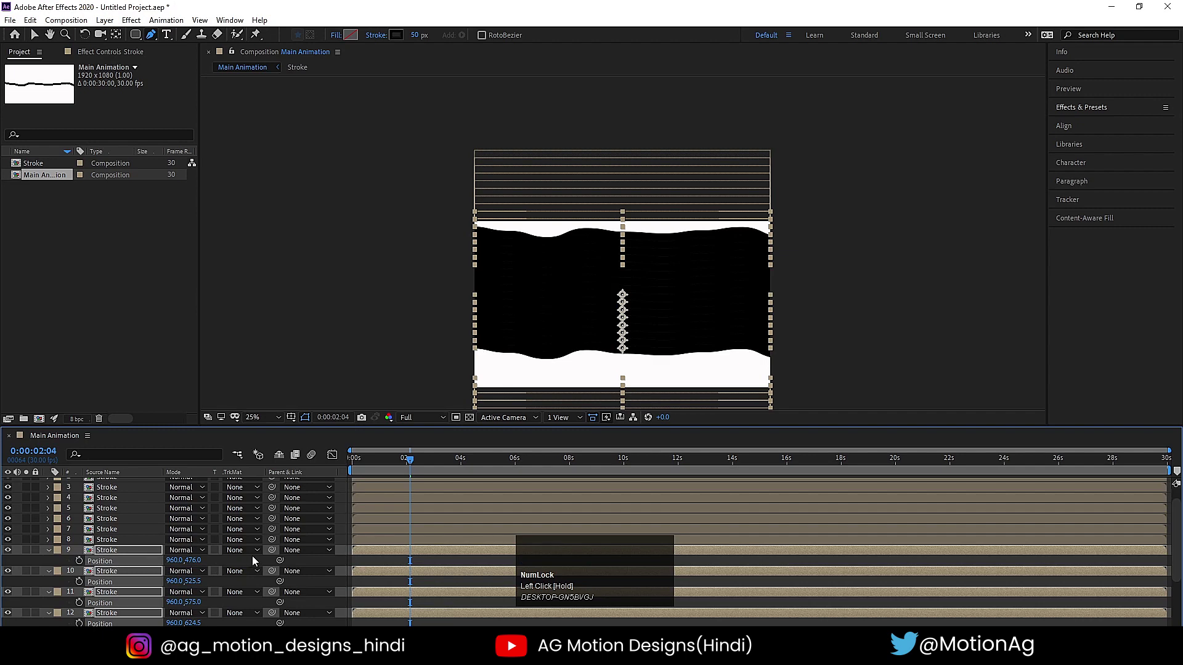
click(114, 562)
key(u)
scroll(116, 564, down, 2)
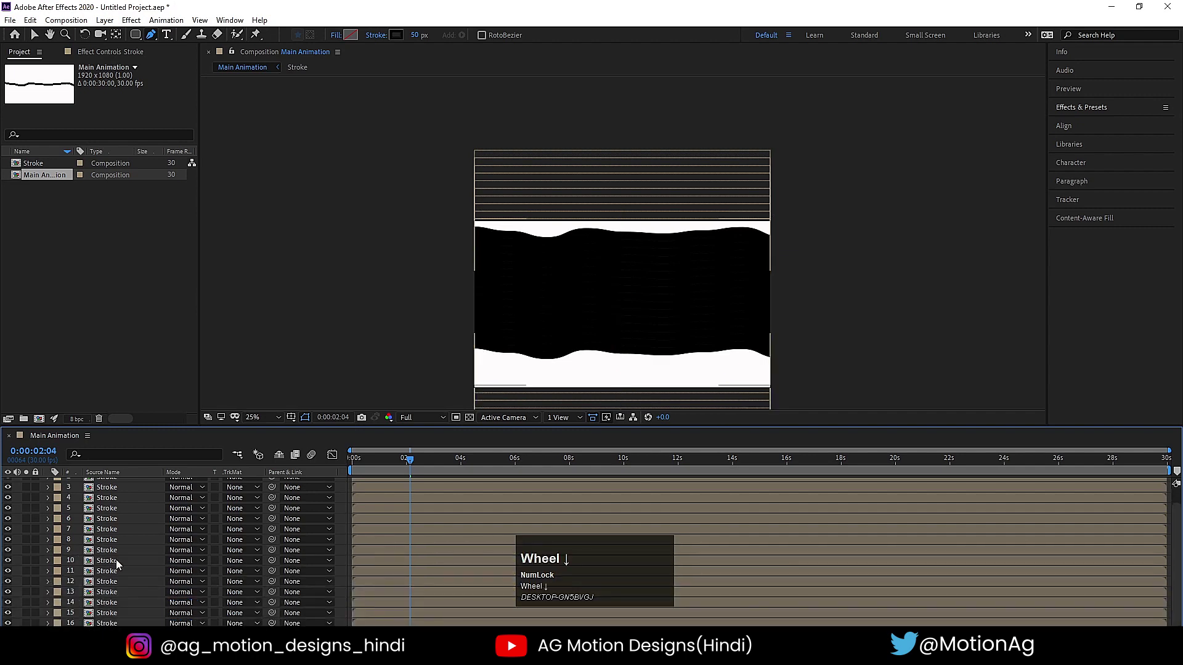
Duplicate Stroke layers 12 to 16 below the rest and move the copies down together so the first has a Y position of 870.5.
click(110, 623)
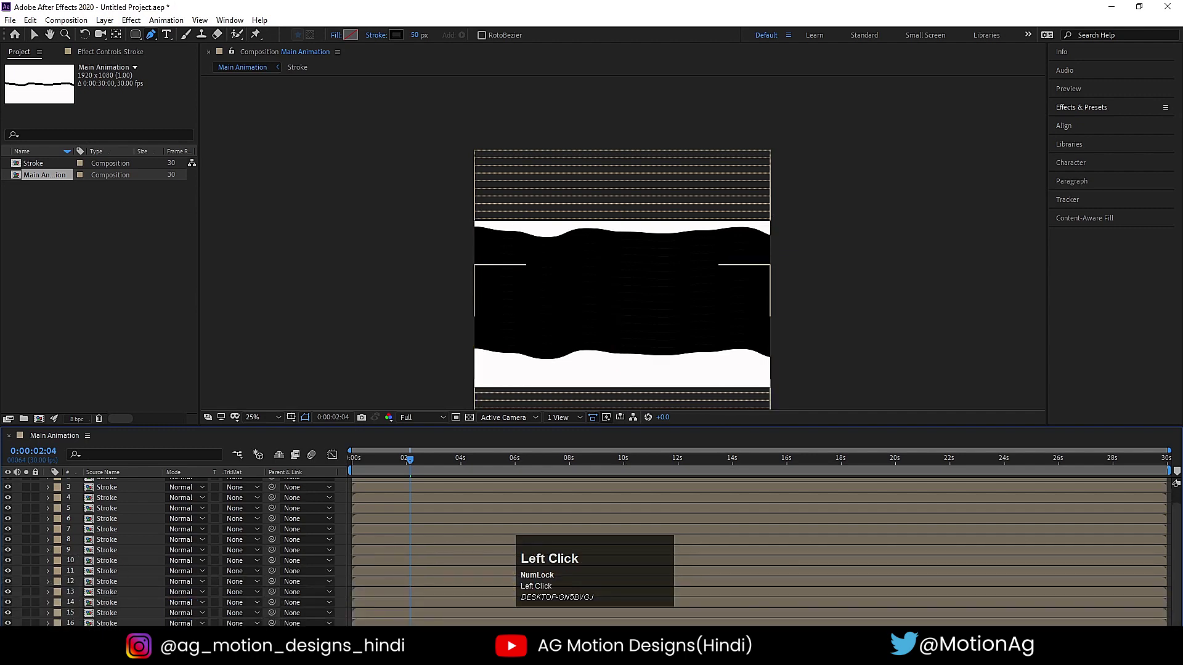
shift+click(104, 582)
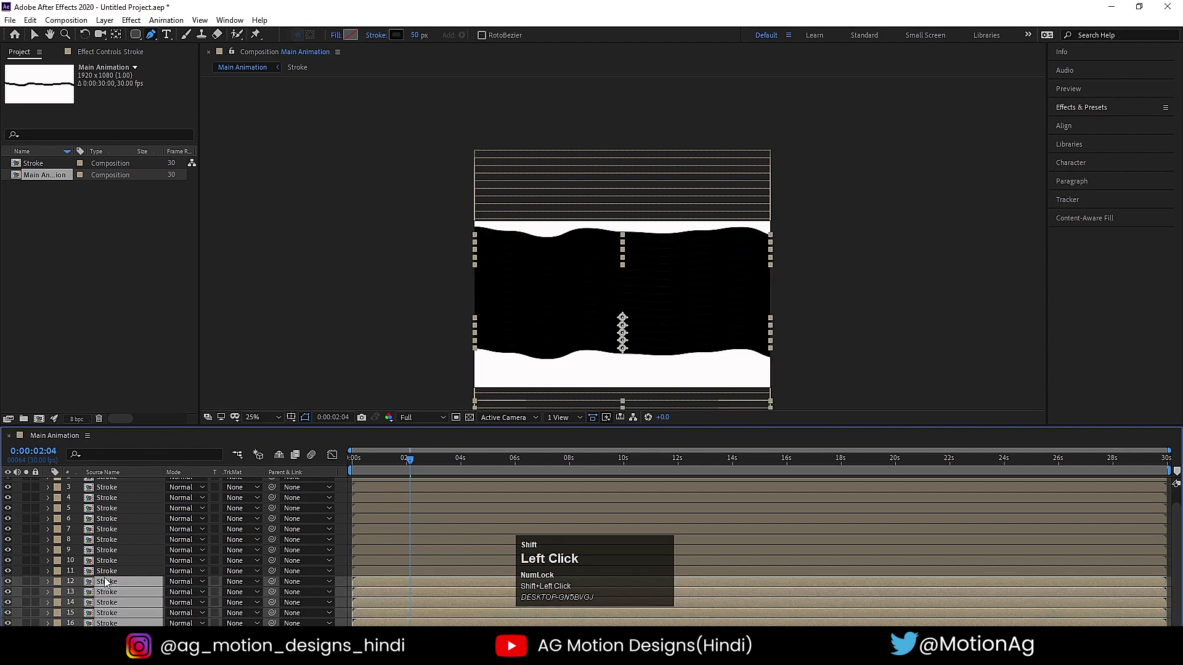
ctrl+click(108, 593)
ctrl+click(111, 613)
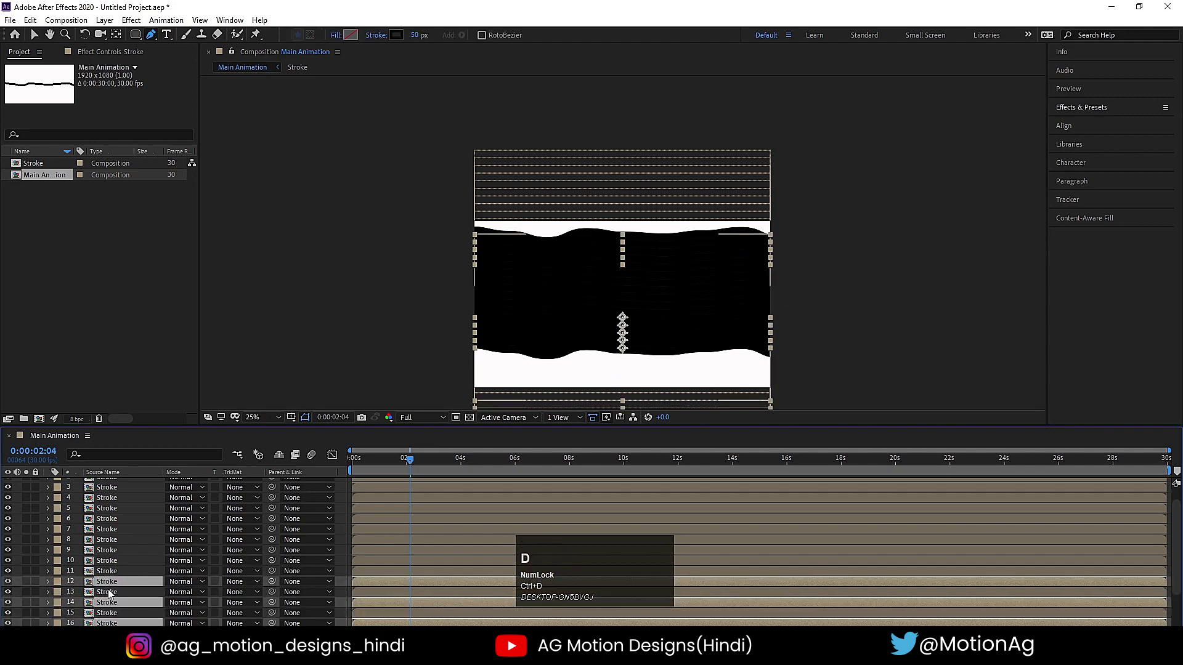
scroll(112, 612, down, 3)
drag(113, 614, 120, 625)
drag(188, 612, 330, 607)
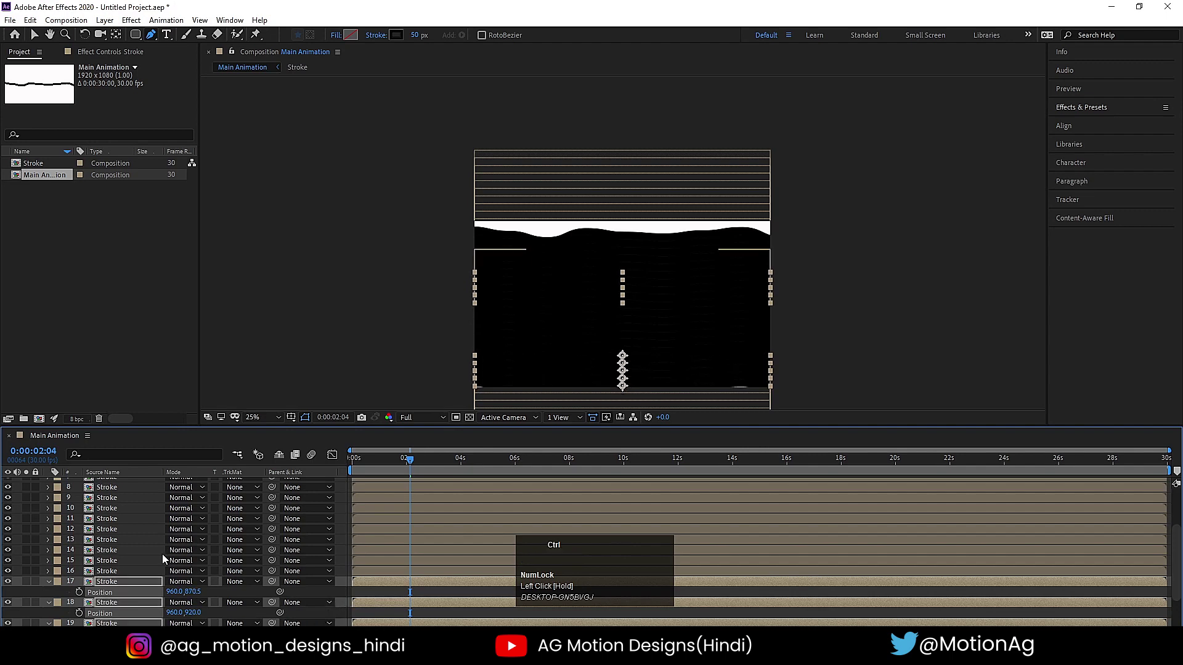
Shift all Stroke layers up together so the first has a Y position of 32, and collapse their position properties.
key(ctrl+a)
scroll(162, 558, up, 3)
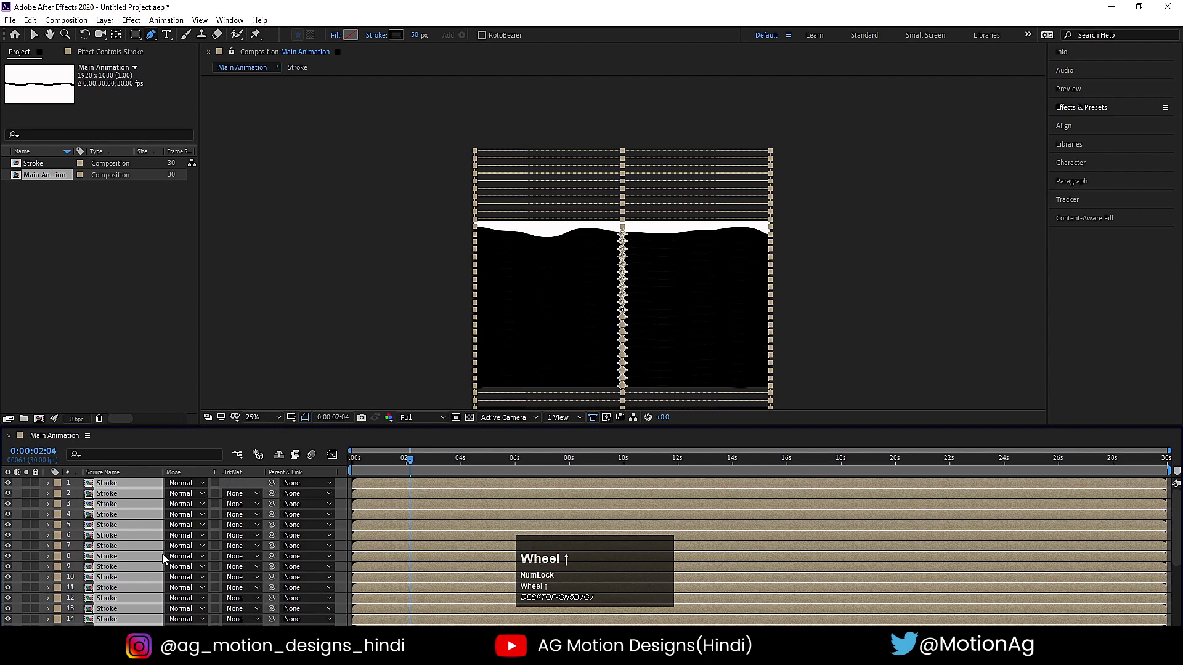
key(p)
drag(184, 494, 159, 503)
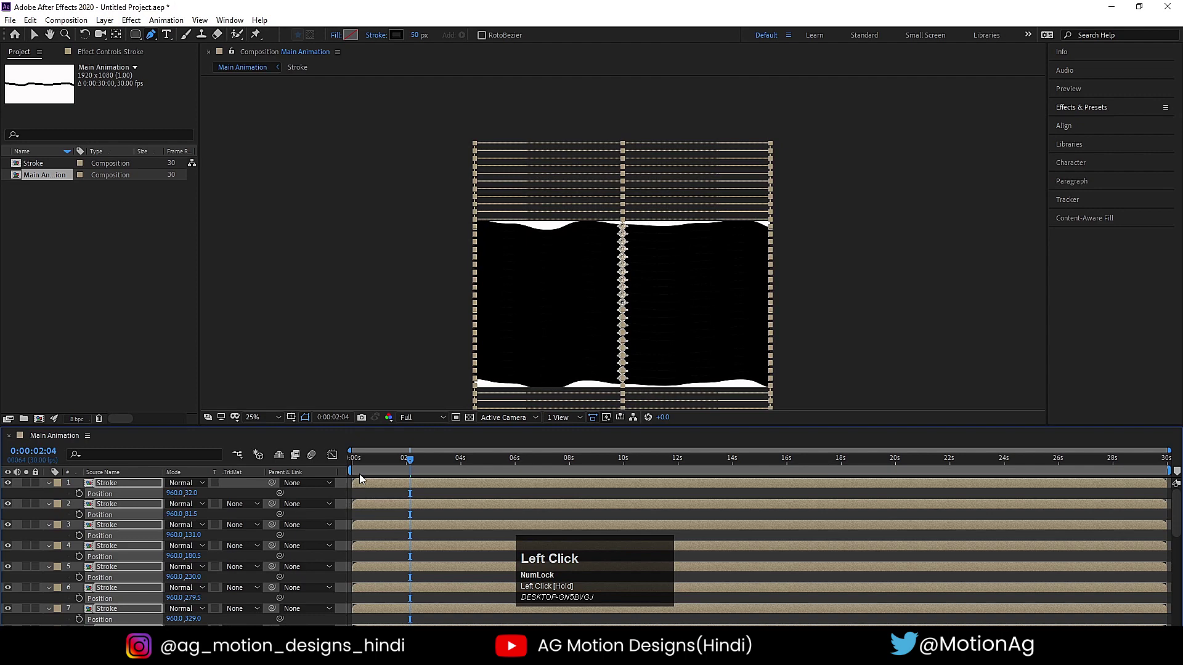
click(354, 467)
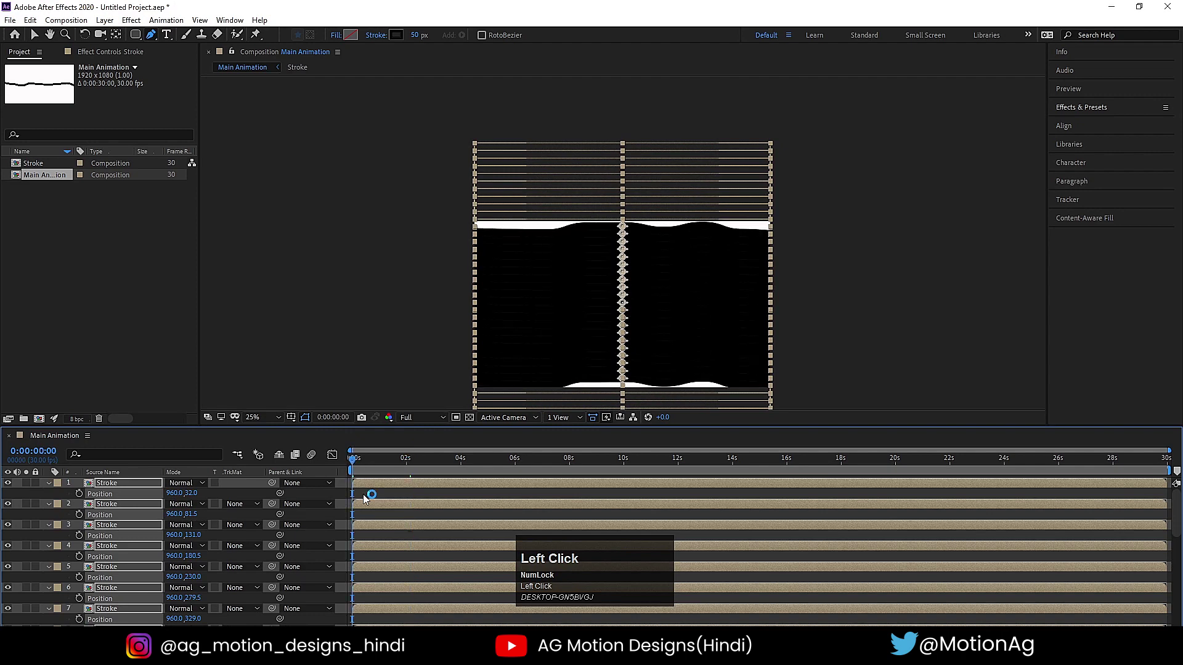
click(369, 496)
key(u)
Set the preview resolution to Quarter and play the stacked lines from the start of the timeline.
click(274, 418)
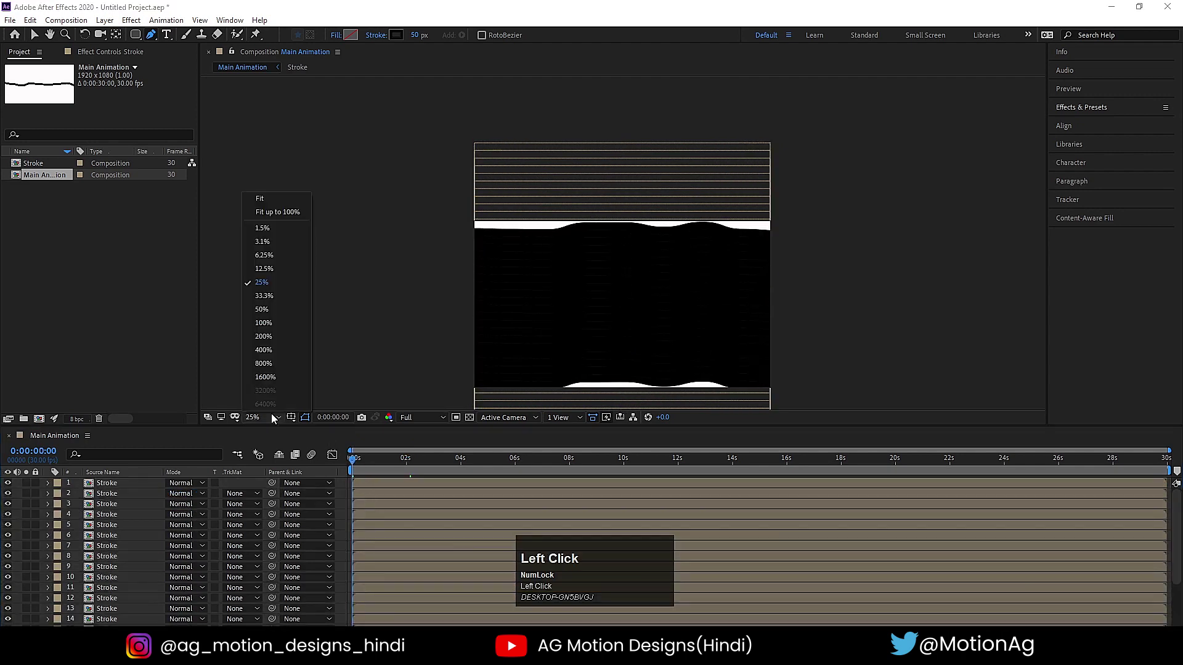
click(259, 198)
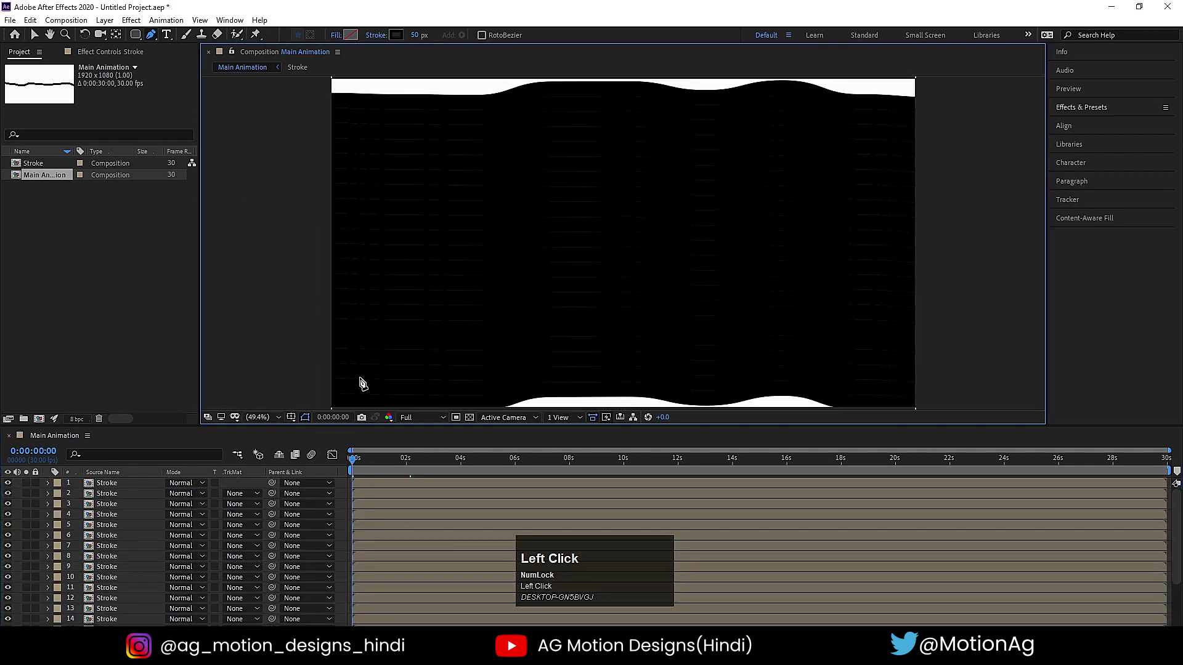
click(411, 421)
click(427, 485)
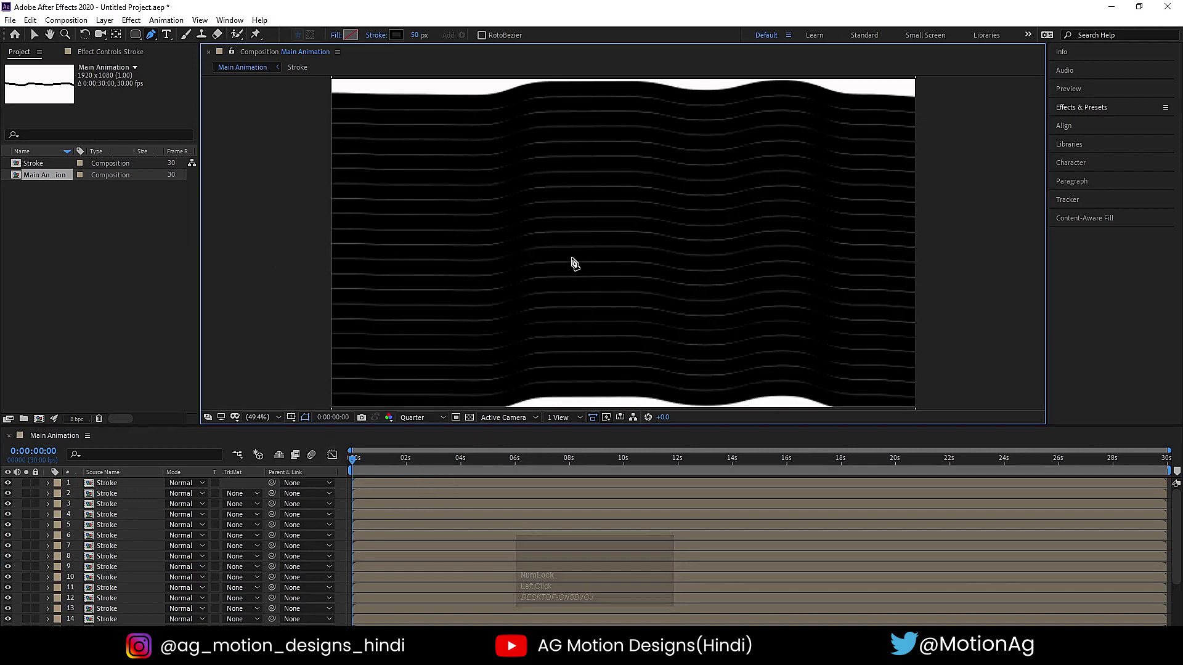
scroll(576, 265, up, 3)
scroll(573, 333, down, 4)
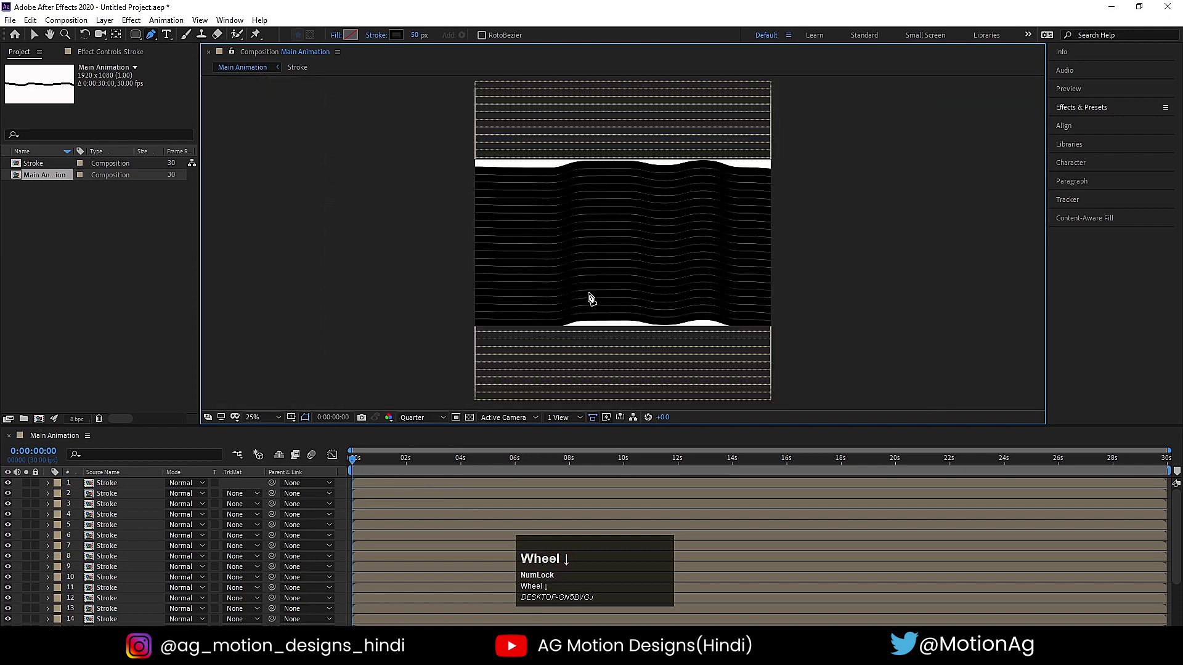
key(space)
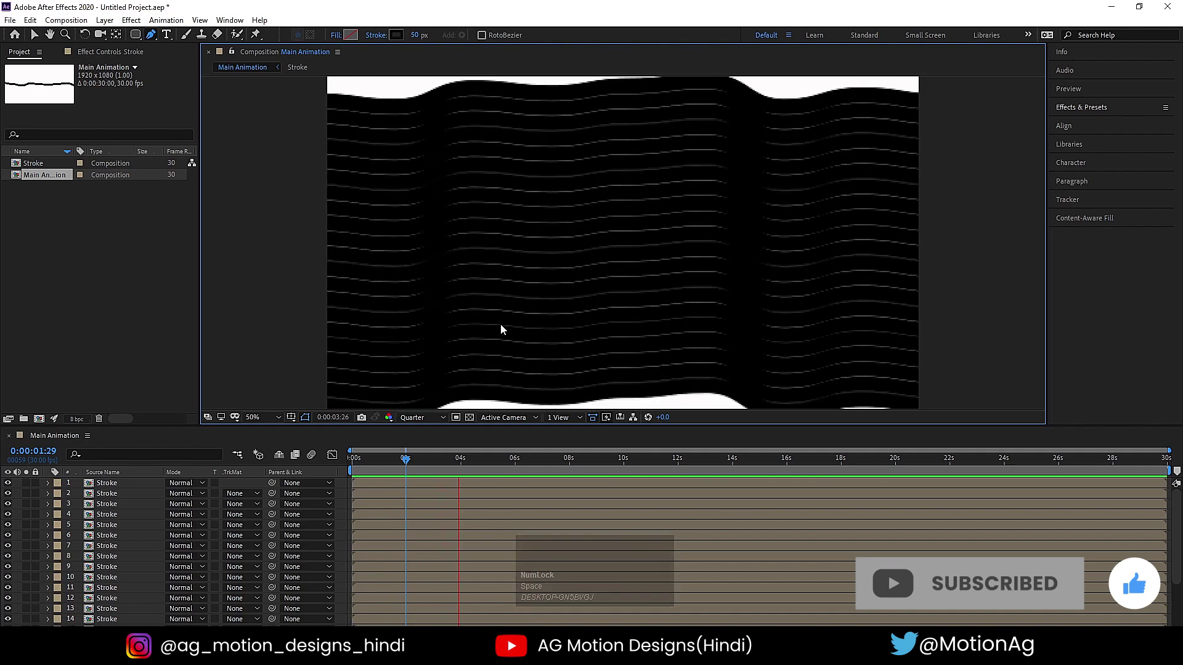
key(space)
click(262, 443)
drag(261, 444, 111, 552)
scroll(77, 599, down, 3)
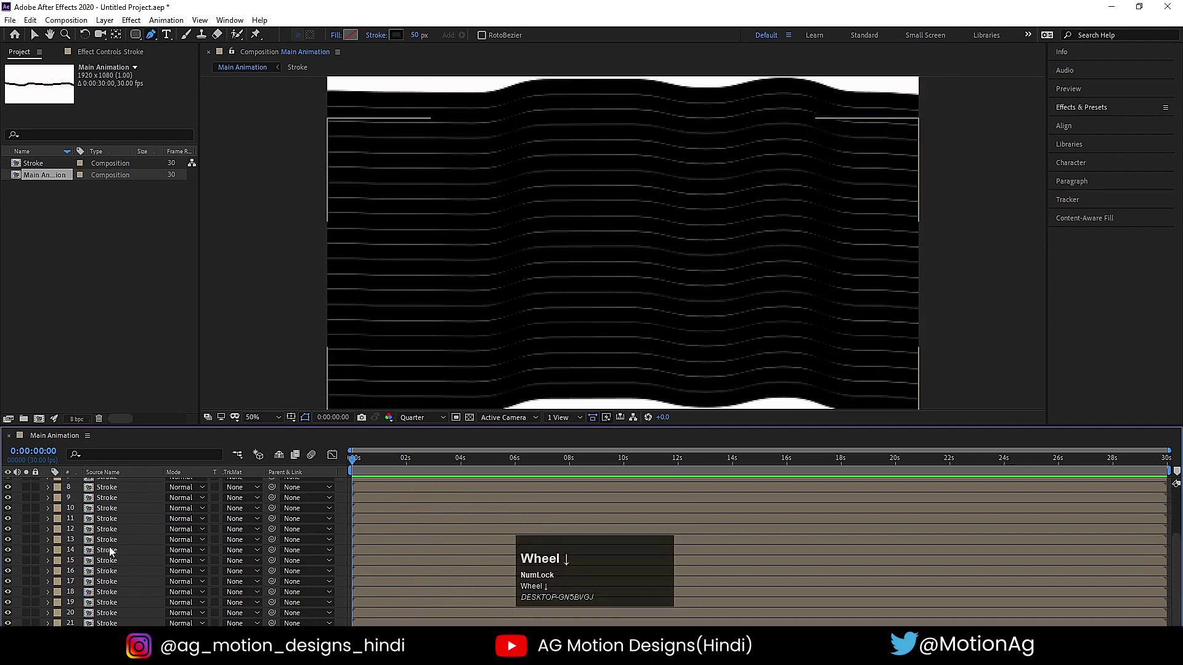
Toggle the visibility of Stroke layers 10 and 8 off and on to identify the line each one draws.
click(107, 508)
click(8, 509)
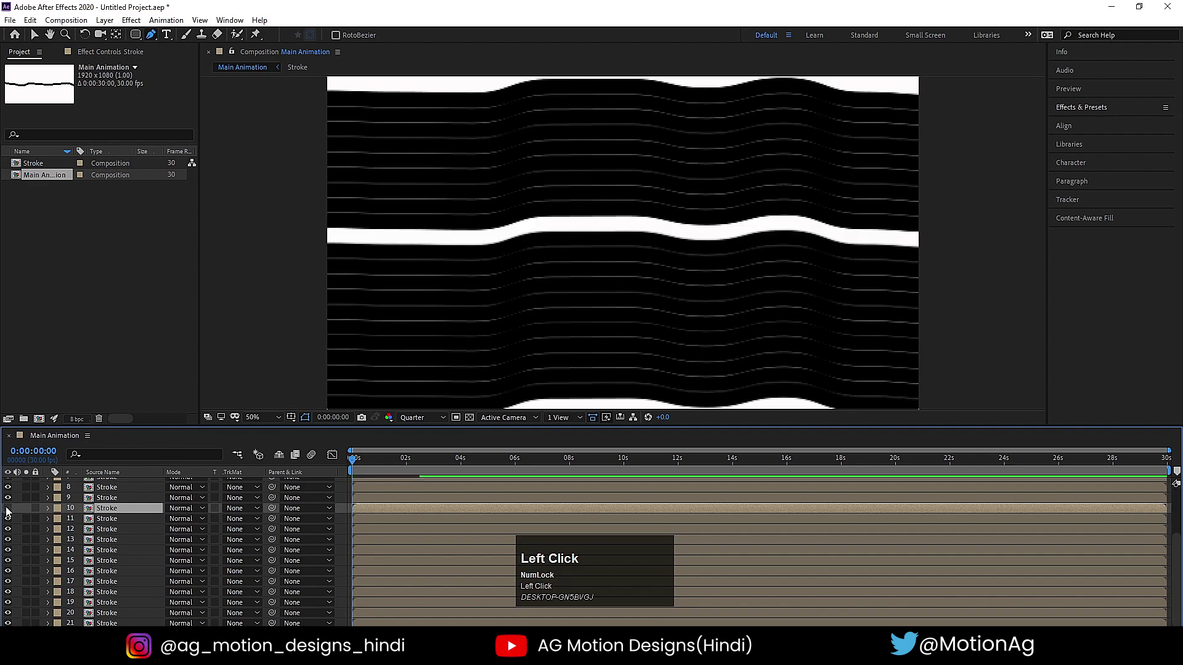
click(8, 508)
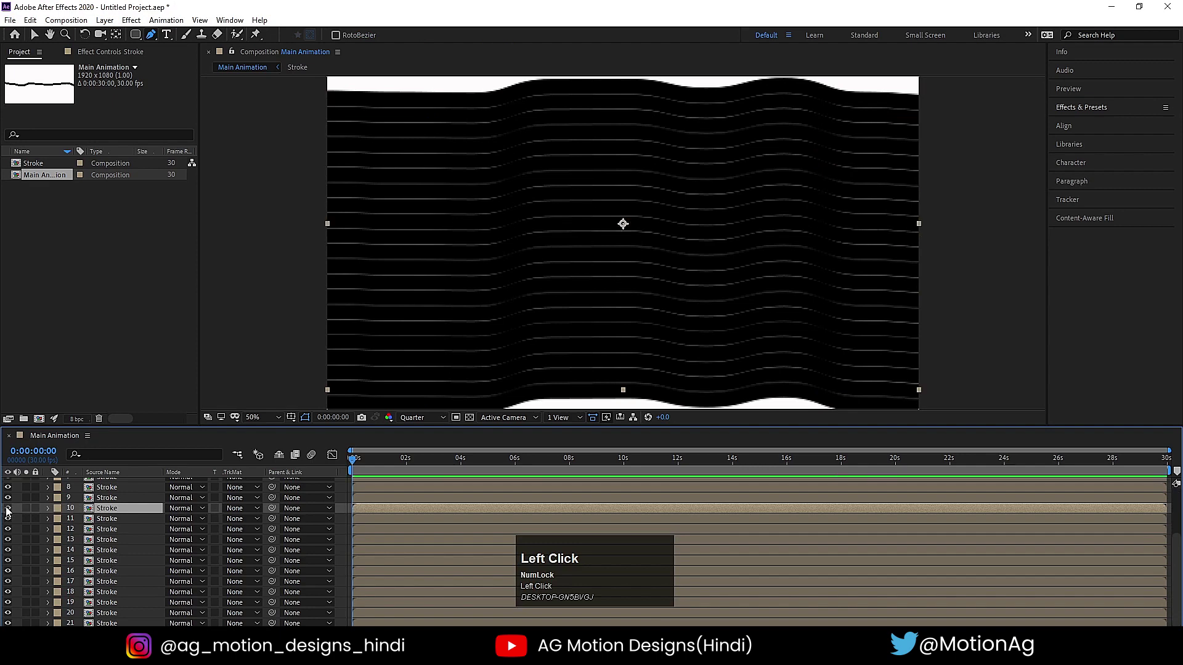
click(7, 488)
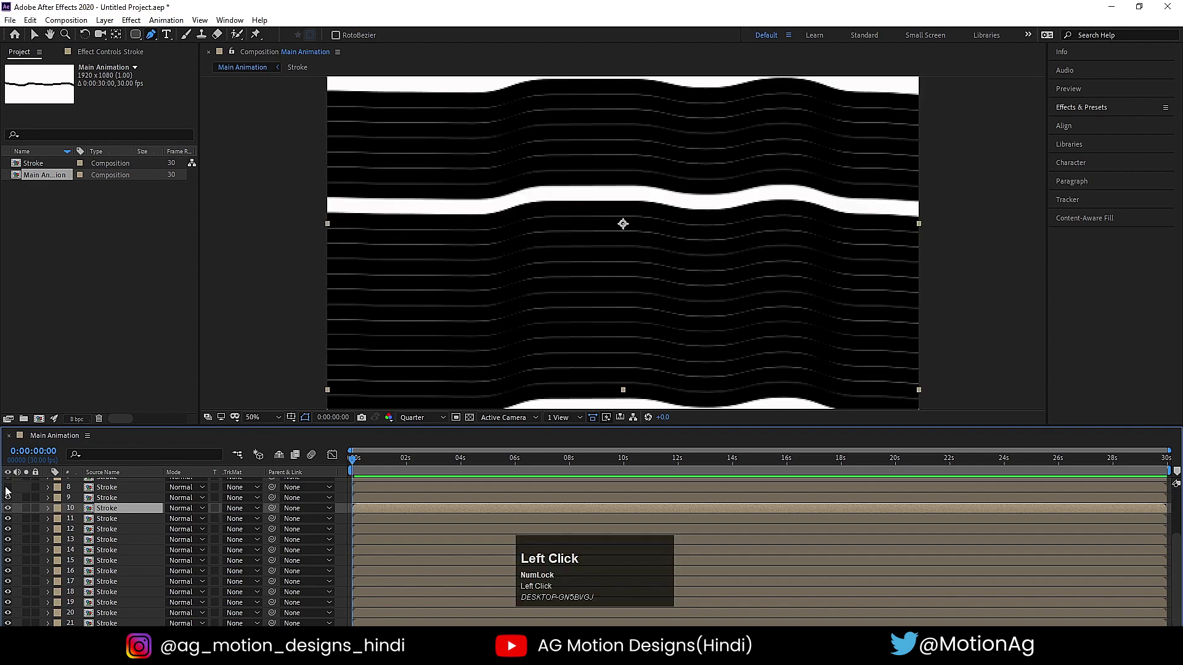
click(8, 488)
click(7, 487)
click(7, 487)
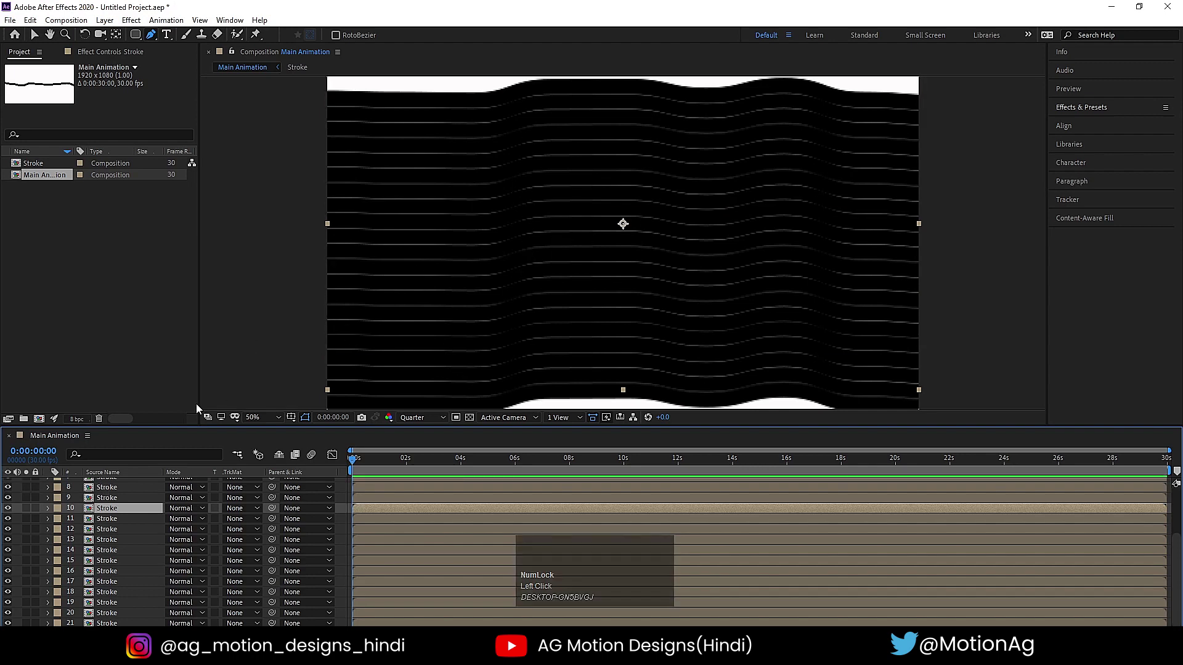
Change the label colour of Stroke layer 8 to red.
click(106, 487)
scroll(95, 557, up, 3)
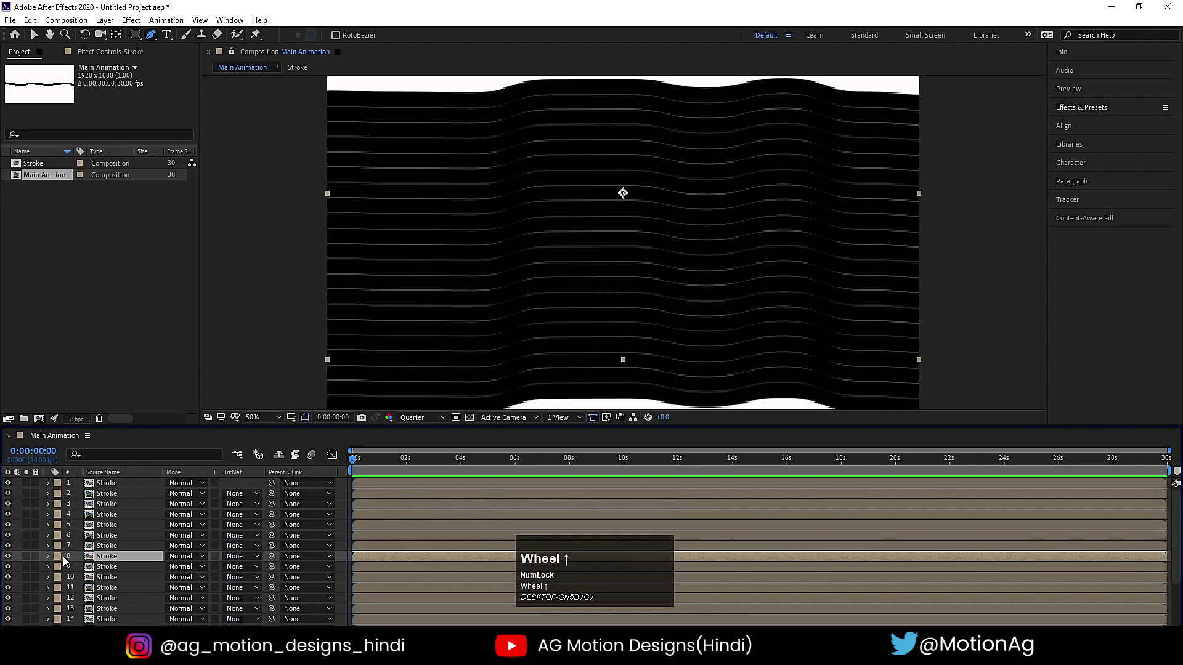
click(59, 557)
click(97, 351)
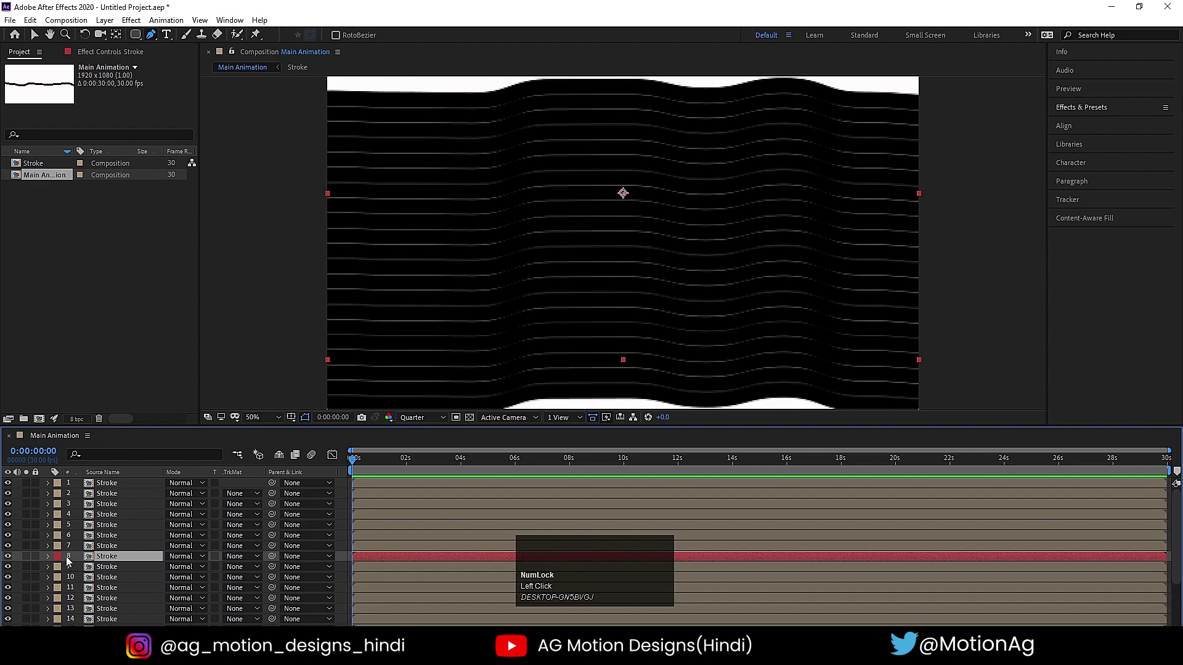
Try moving the red-labelled Stroke layer to the top of the stack, undo the move, and deselect it.
drag(117, 559, 133, 483)
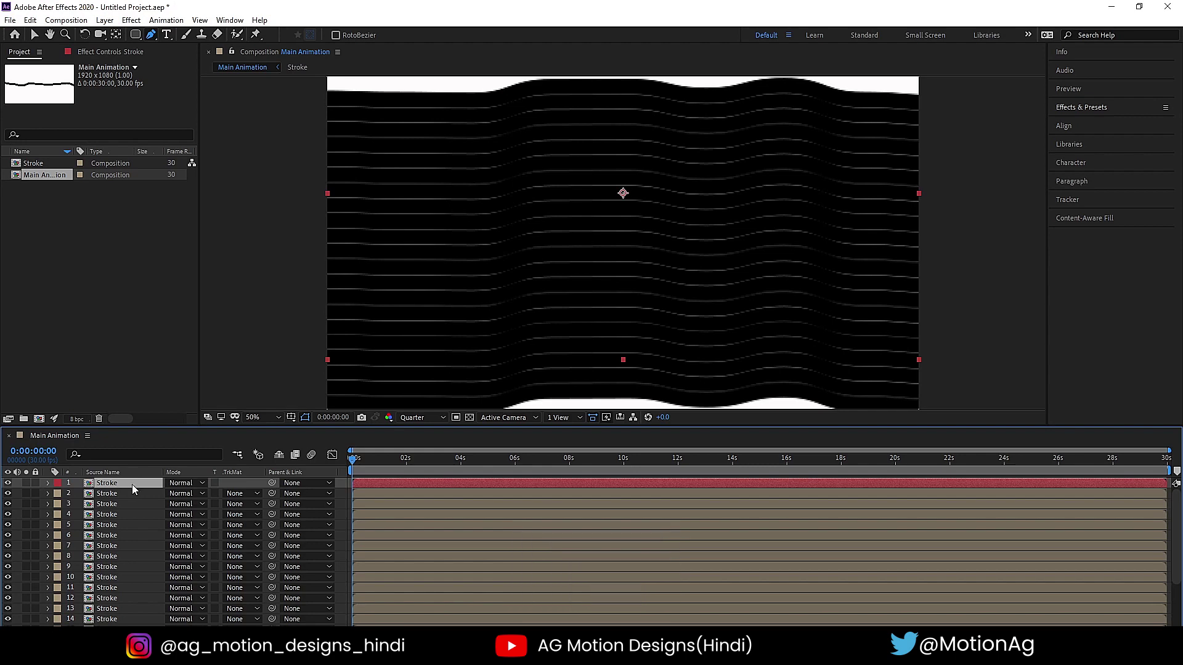
key(ctrl+z)
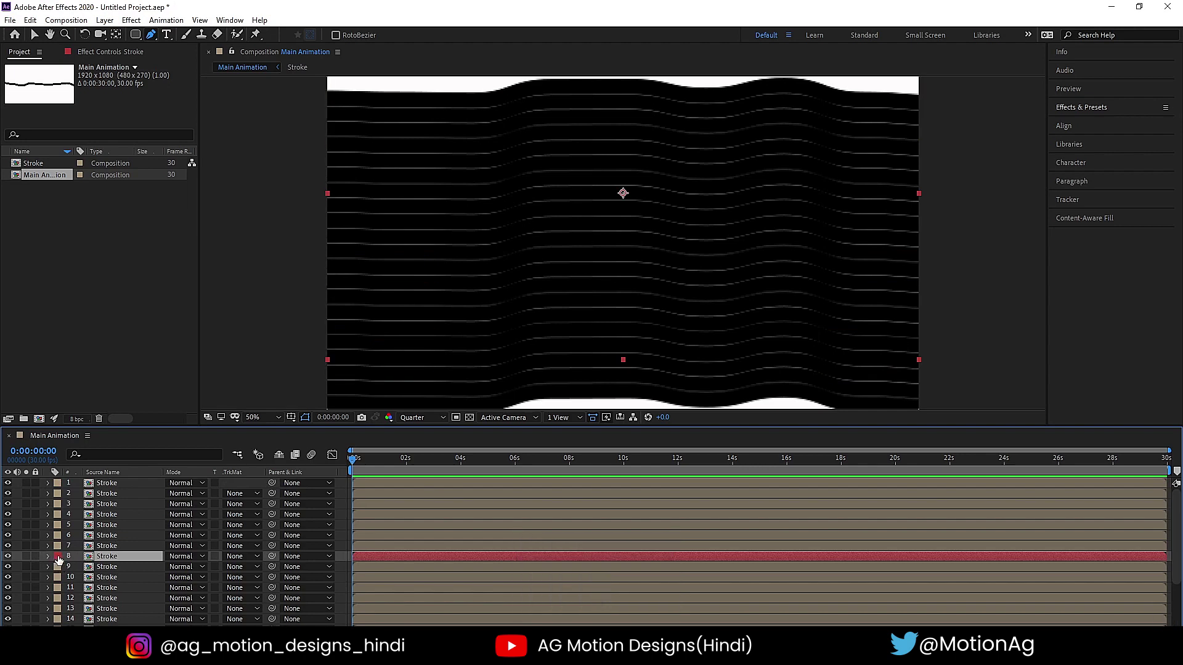
click(339, 484)
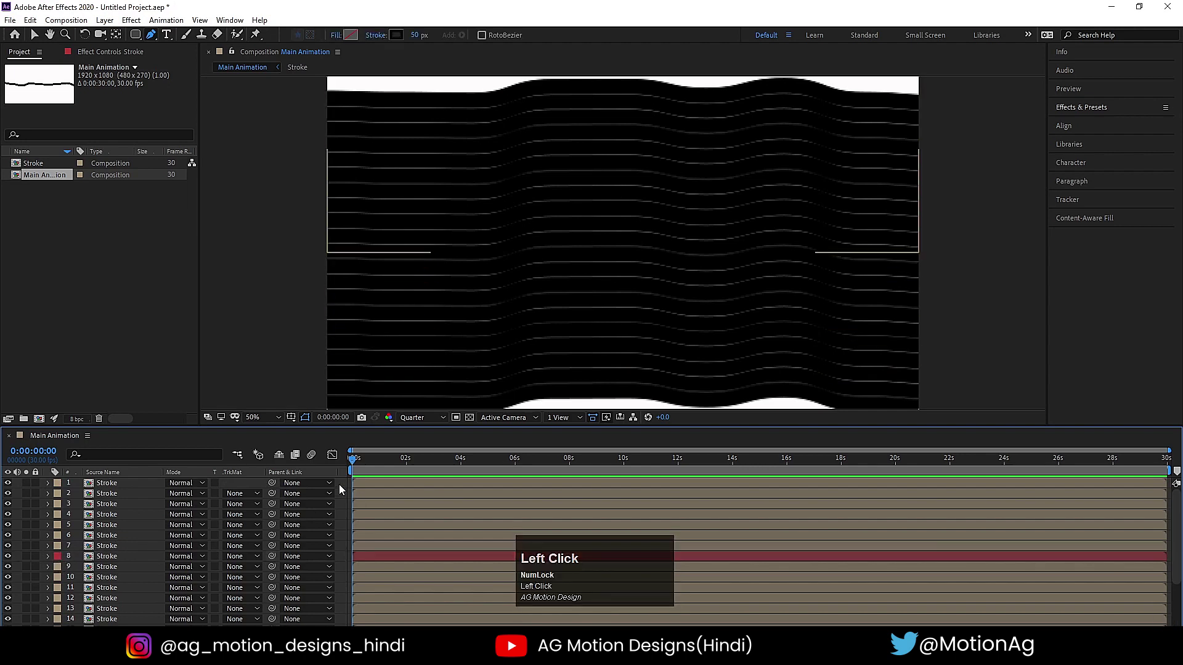
Step frame by frame through the first six frames of the composition and return to the first frame.
key(Page_Down)
key(equal)
key(equal)
key(equal)
key(equal)
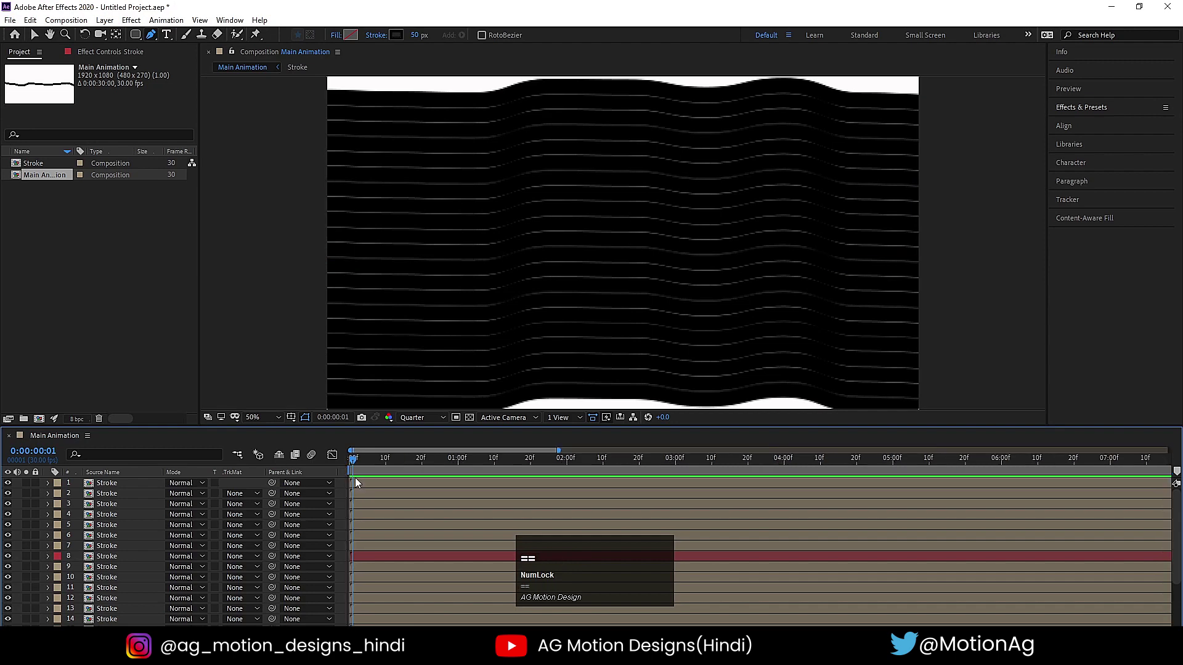
drag(356, 456, 327, 461)
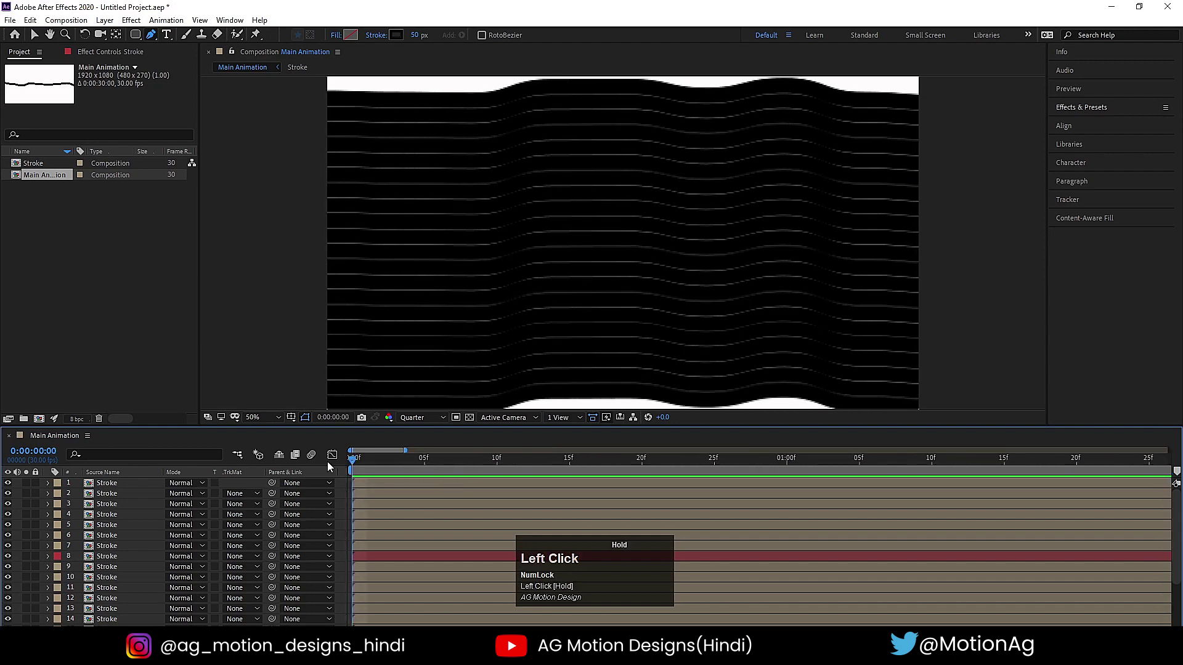
key(Page_Down)
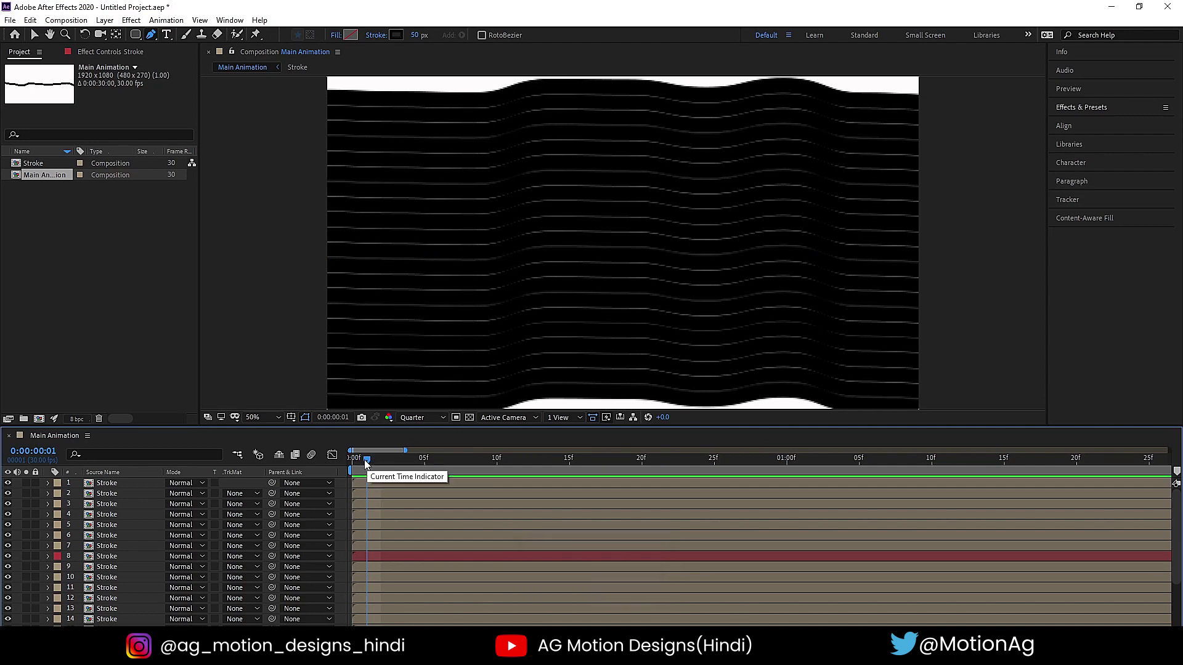
key(Page_Down)
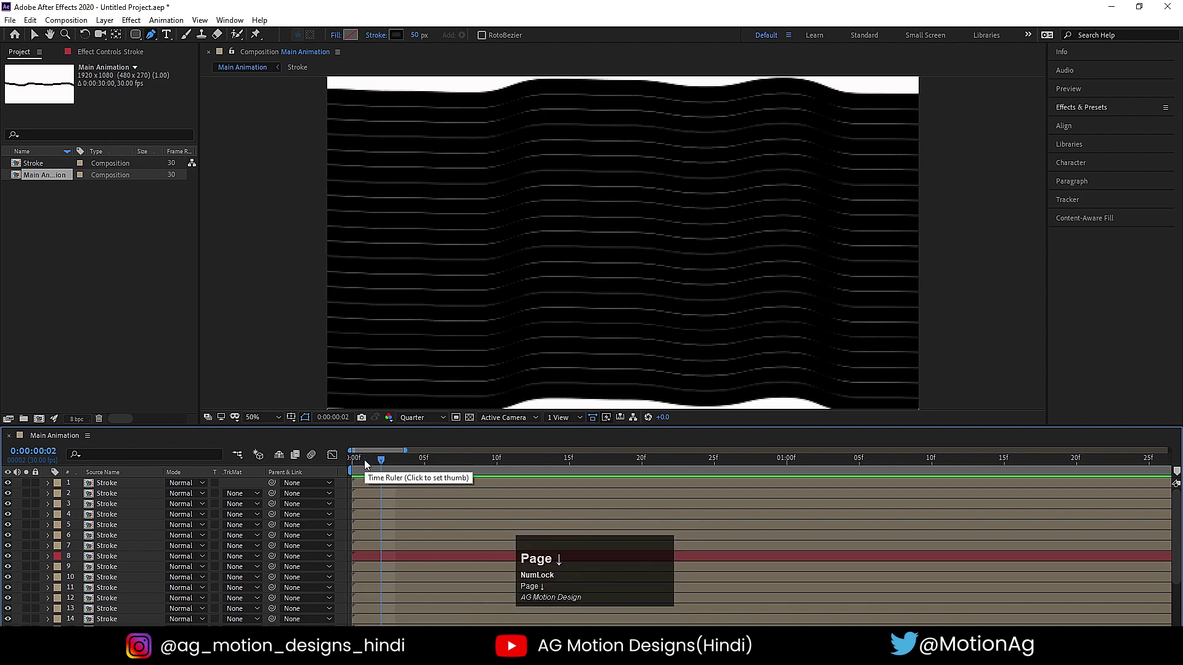
key(Page_Down)
key(Page_Down)
key(Page_Down)
key(Page_Down)
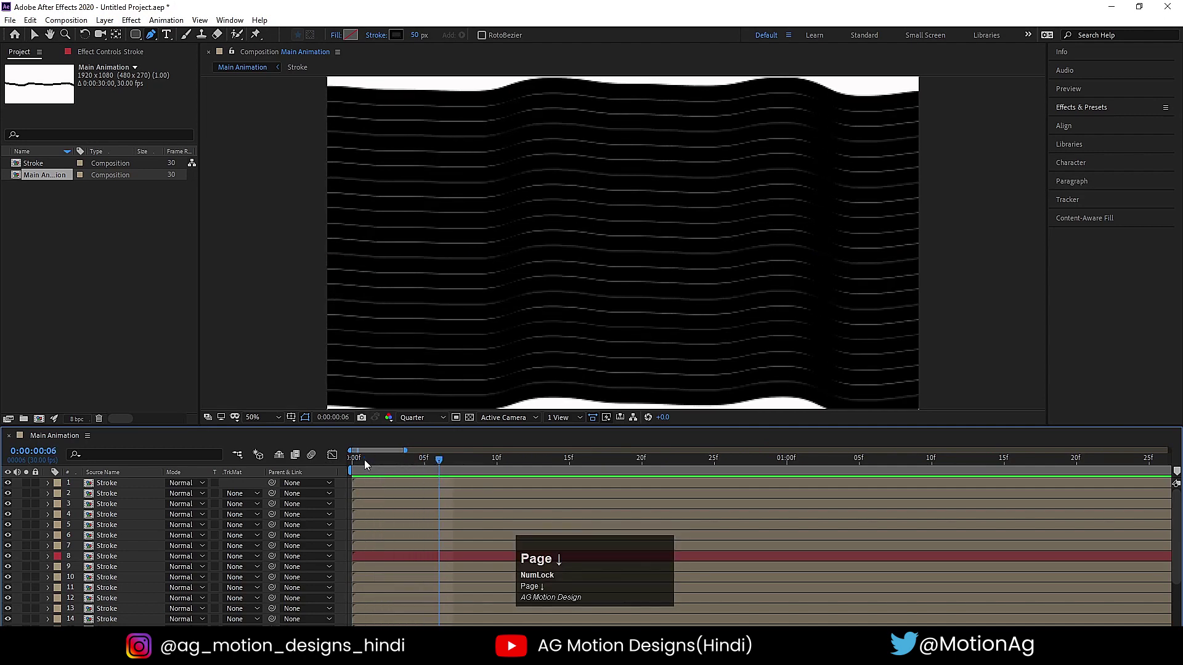
click(364, 460)
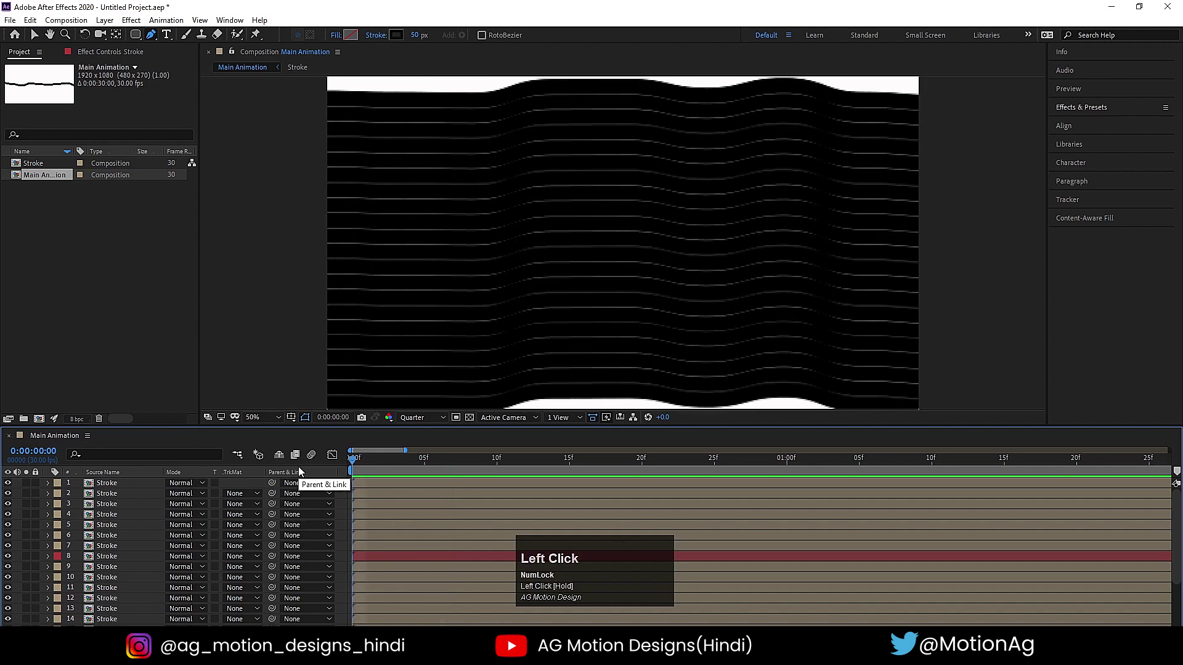
Trim the ends of all Stroke layers so that each one lasts only the first frame.
key(Page_Down)
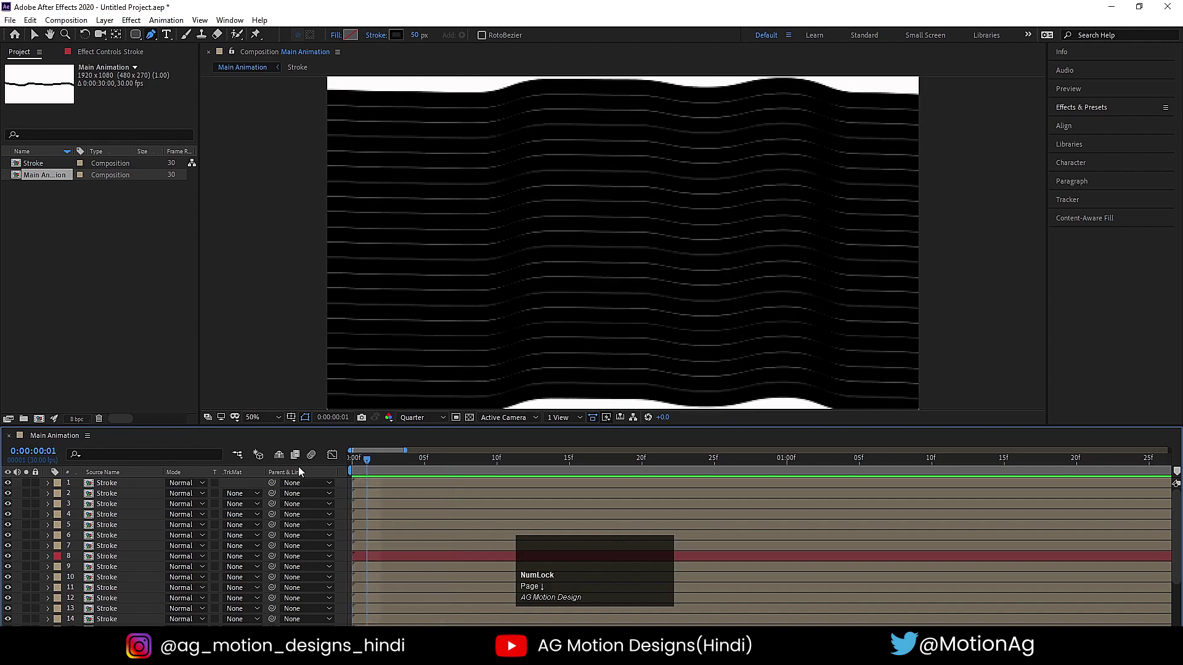
key(ctrl+a)
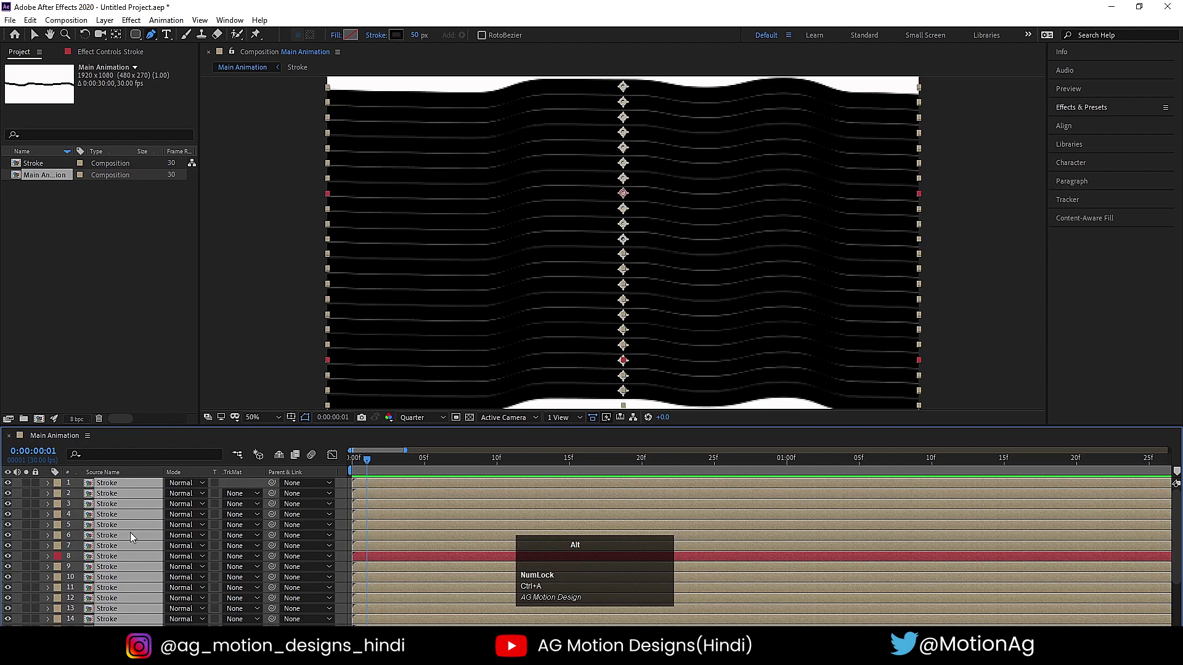
key(alt+bracketright)
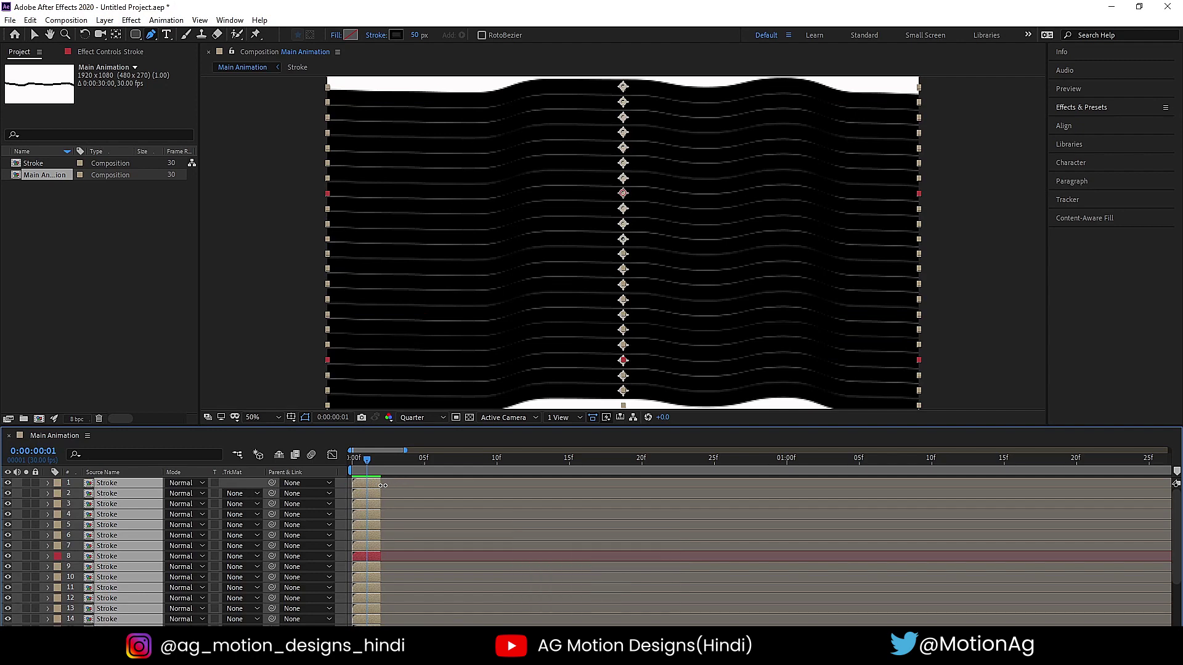
mouse_move(383, 486)
mouse_down()
mouse_move(483, 498)
mouse_move(374, 501)
mouse_up()
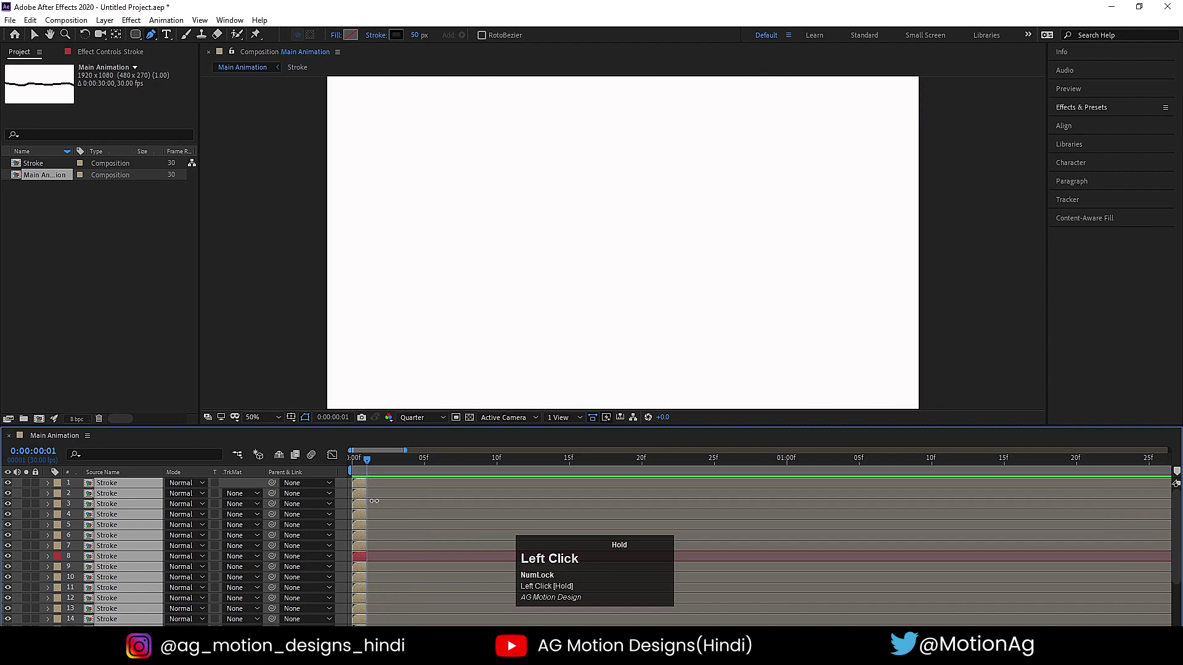
Arrange the trimmed Stroke layers one after another in time with the Sequence Layers keyframe assistant.
right_click(364, 485)
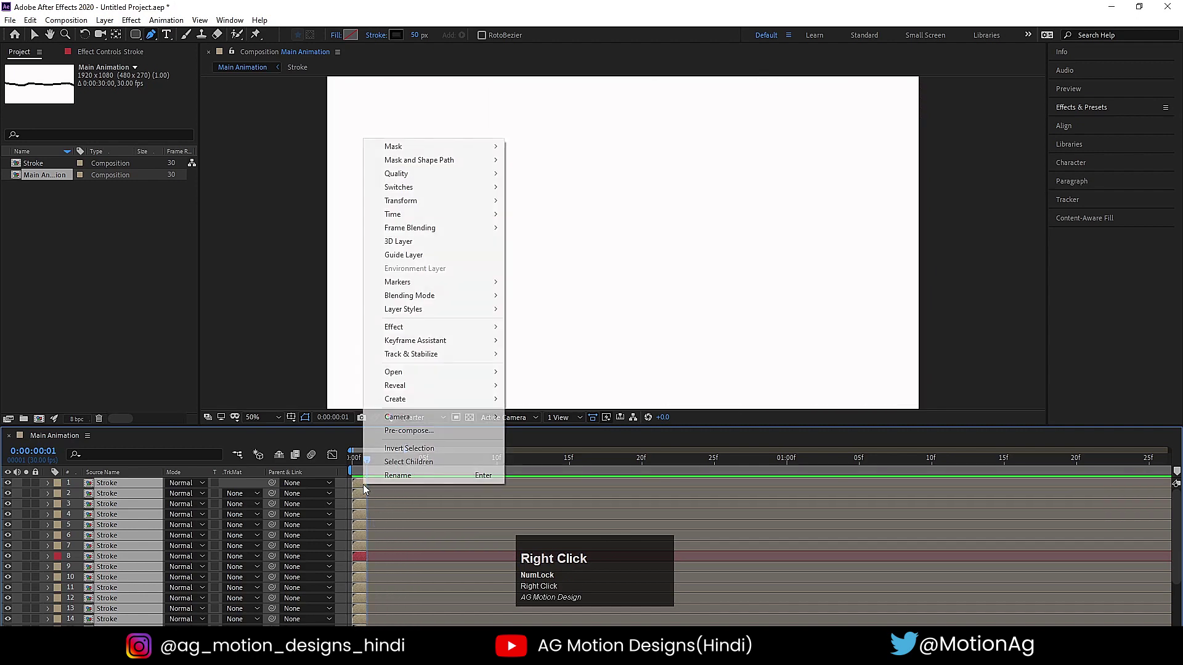
click(425, 340)
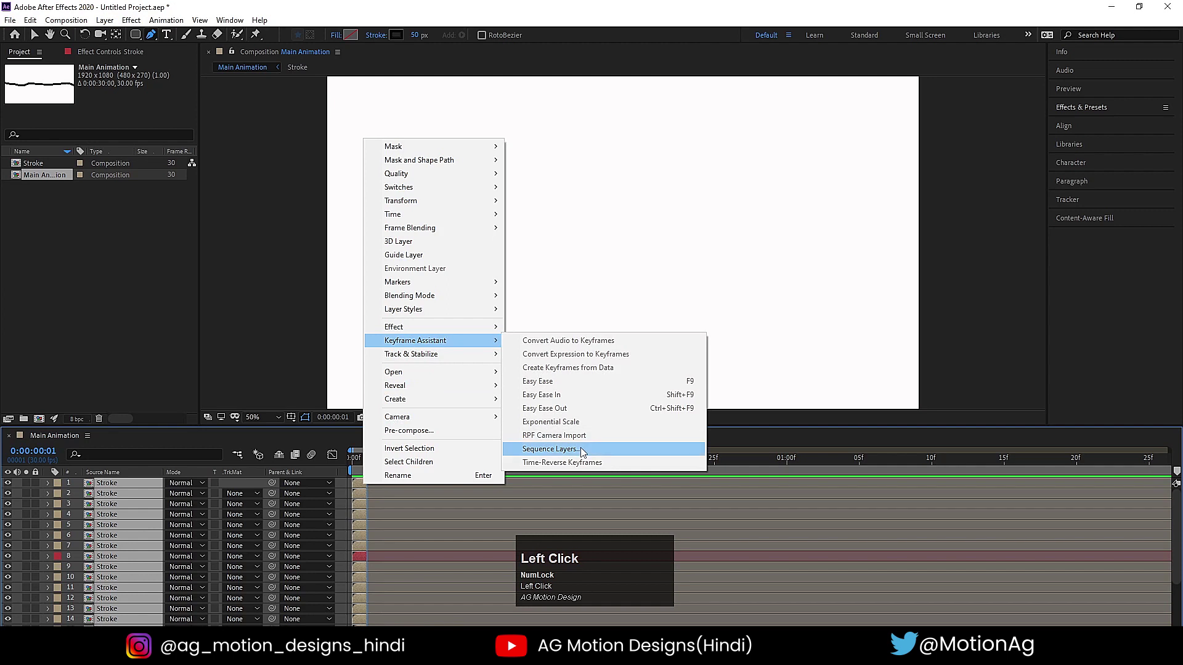
click(581, 449)
click(626, 360)
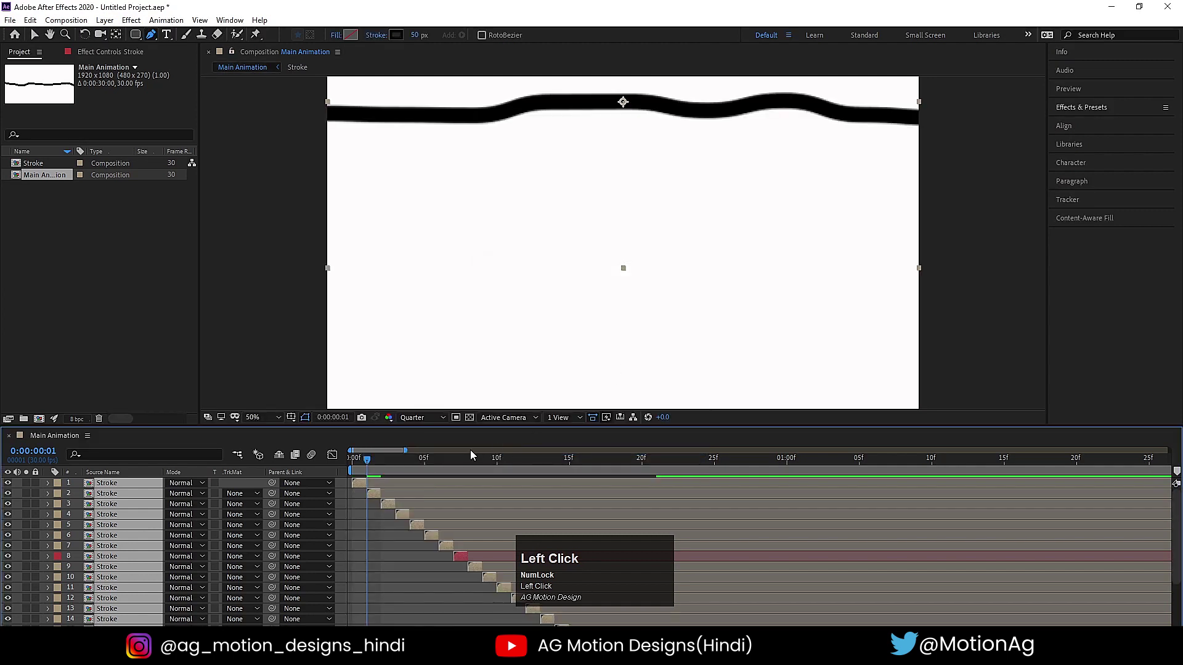
Extend the ends of all the staggered Stroke layers to the end of the 30-second composition.
key(minus)
key(minus)
key(minus)
key(minus)
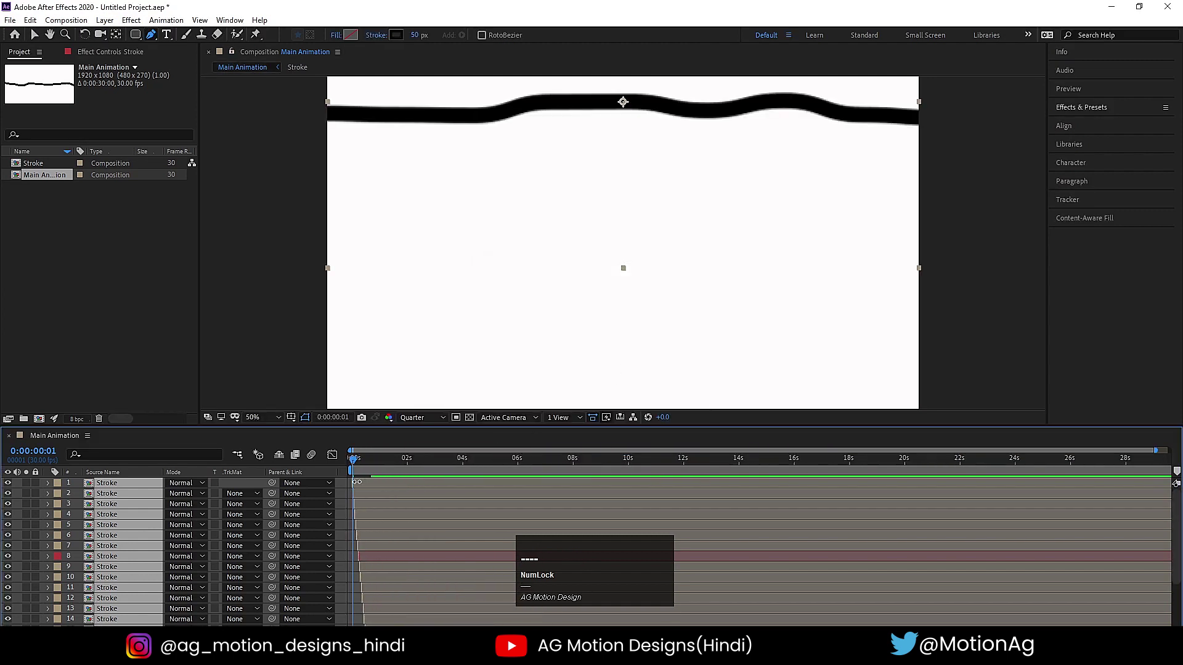
mouse_move(357, 482)
mouse_down()
mouse_move(1112, 479)
mouse_move(1178, 451)
mouse_up()
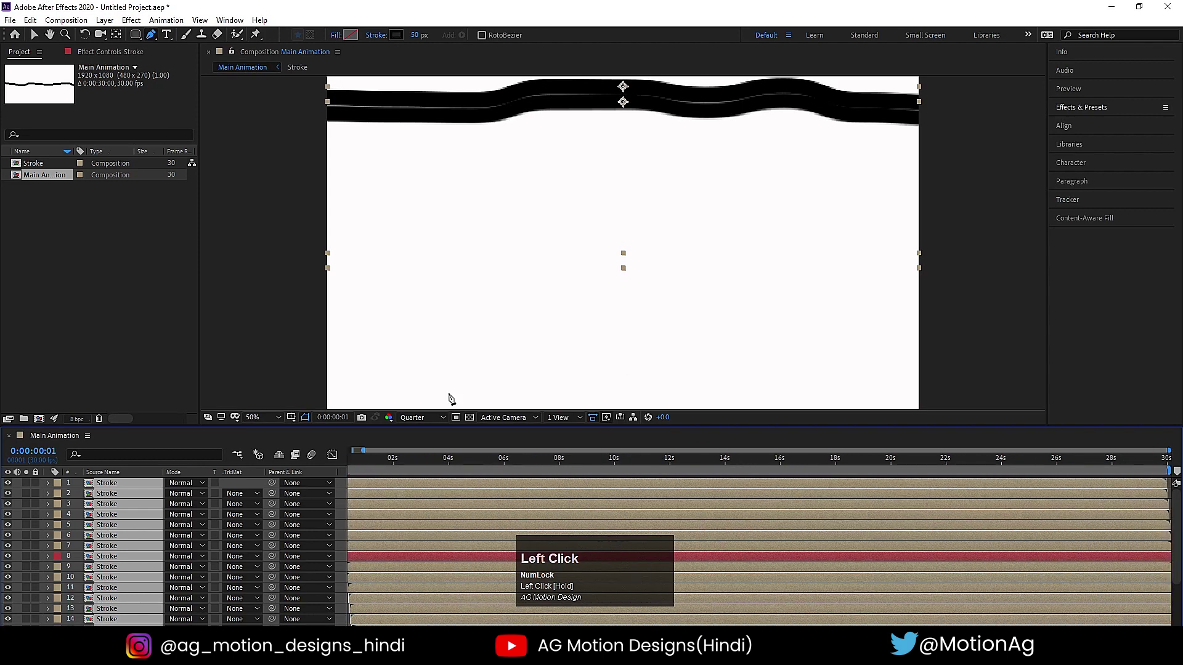
Play the staggered wavy lines from the start of the composition and stop the preview.
drag(362, 467, 286, 465)
key(space)
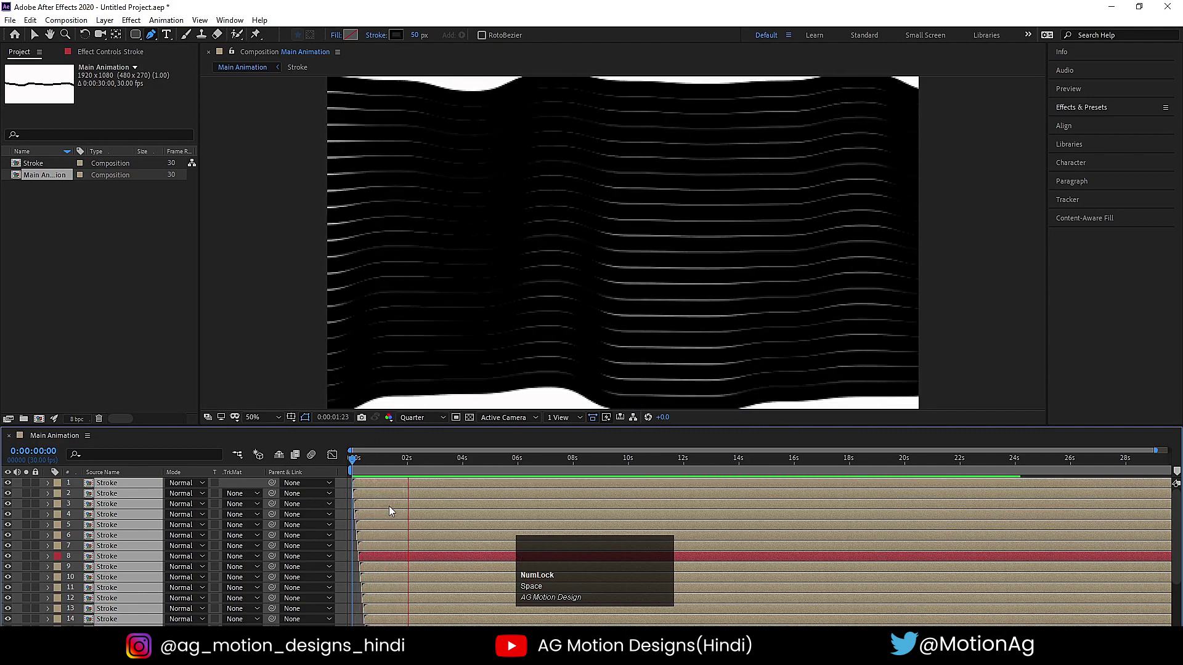
key(space)
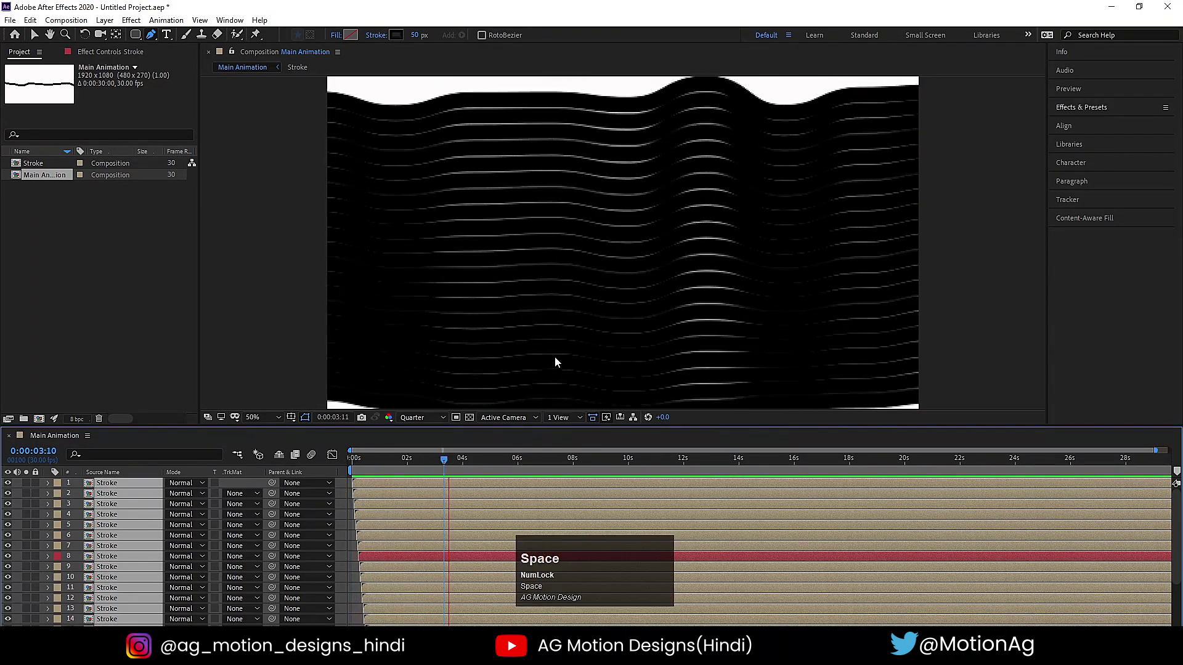
Examine the staggered starts of the lower Stroke layers at frame level and replay the opening from the first frame.
click(371, 464)
scroll(367, 502, down, 3)
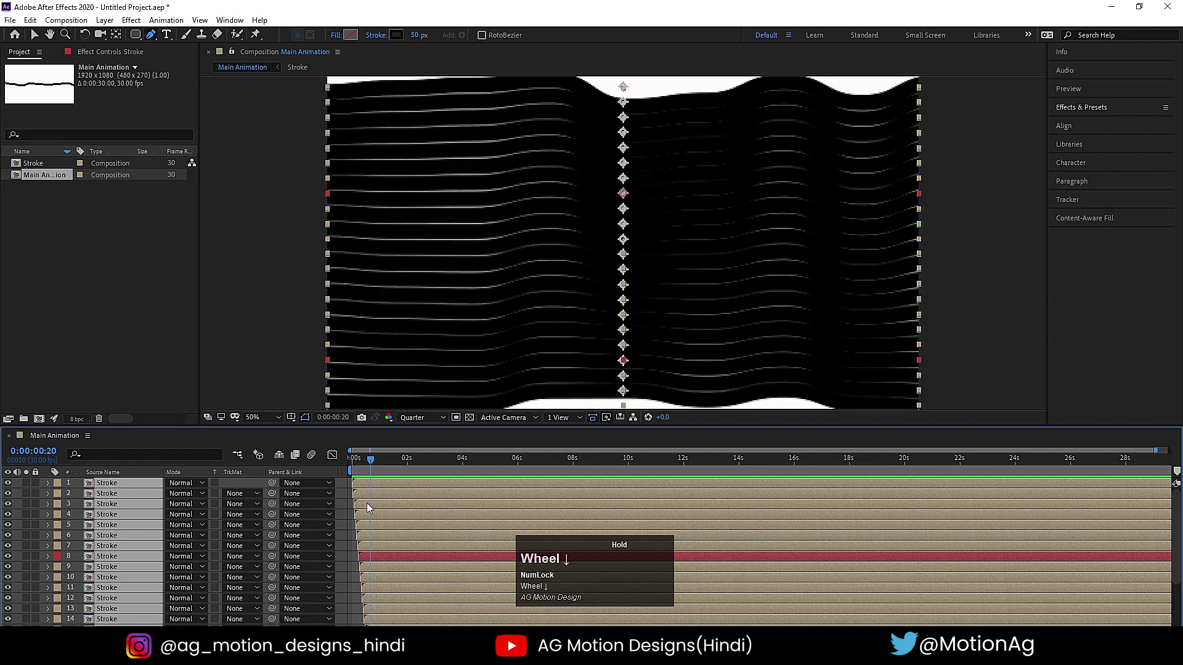
key(equal)
key(equal)
key(equal)
key(equal)
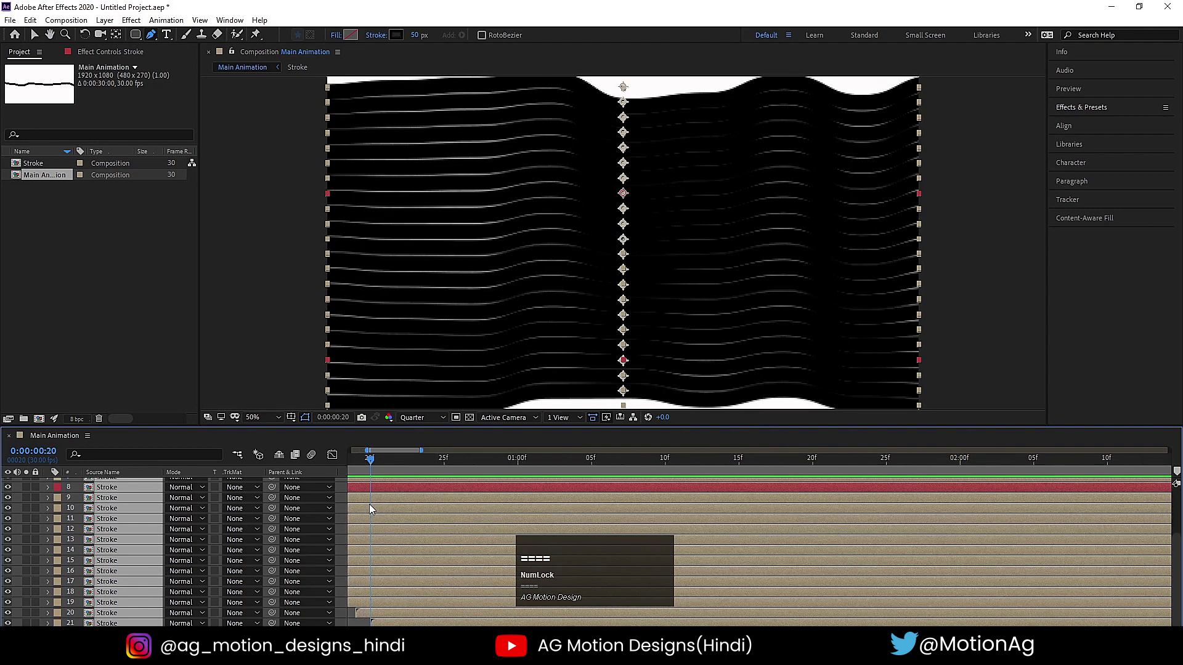
drag(362, 465, 303, 462)
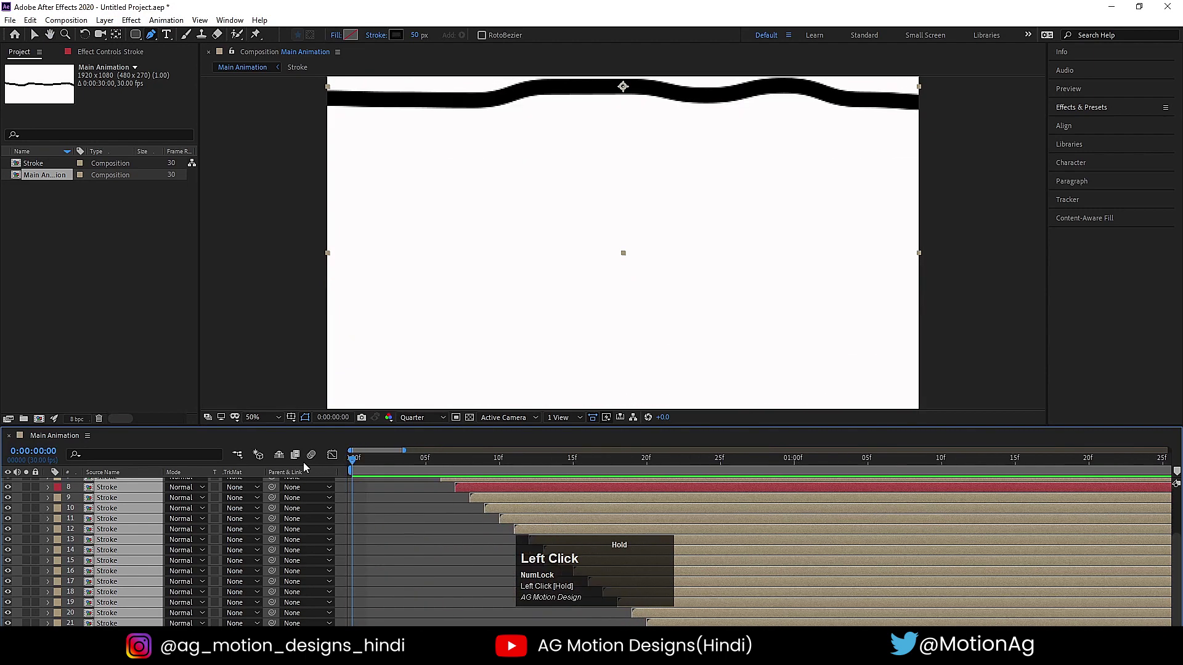
key(space)
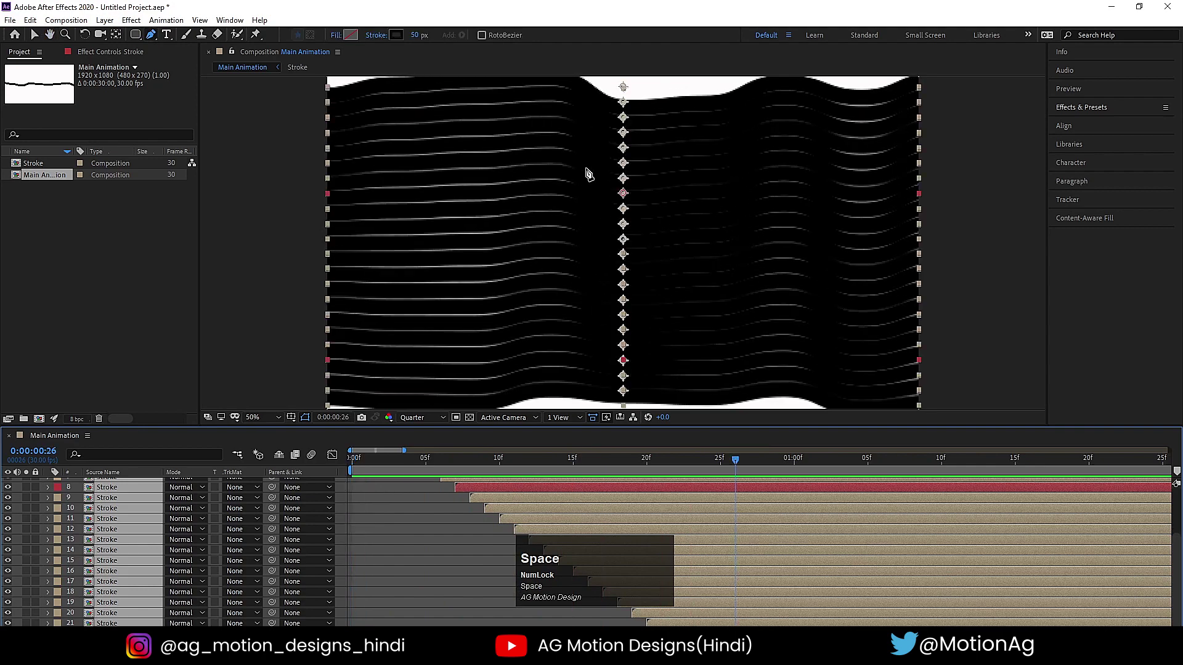
Trim the starts of all Stroke layers to frame 20, where layer 21 begins.
mouse_move(634, 571)
mouse_down()
mouse_move(842, 531)
mouse_move(679, 535)
mouse_move(422, 499)
mouse_move(586, 572)
mouse_move(474, 583)
mouse_up()
click(678, 623)
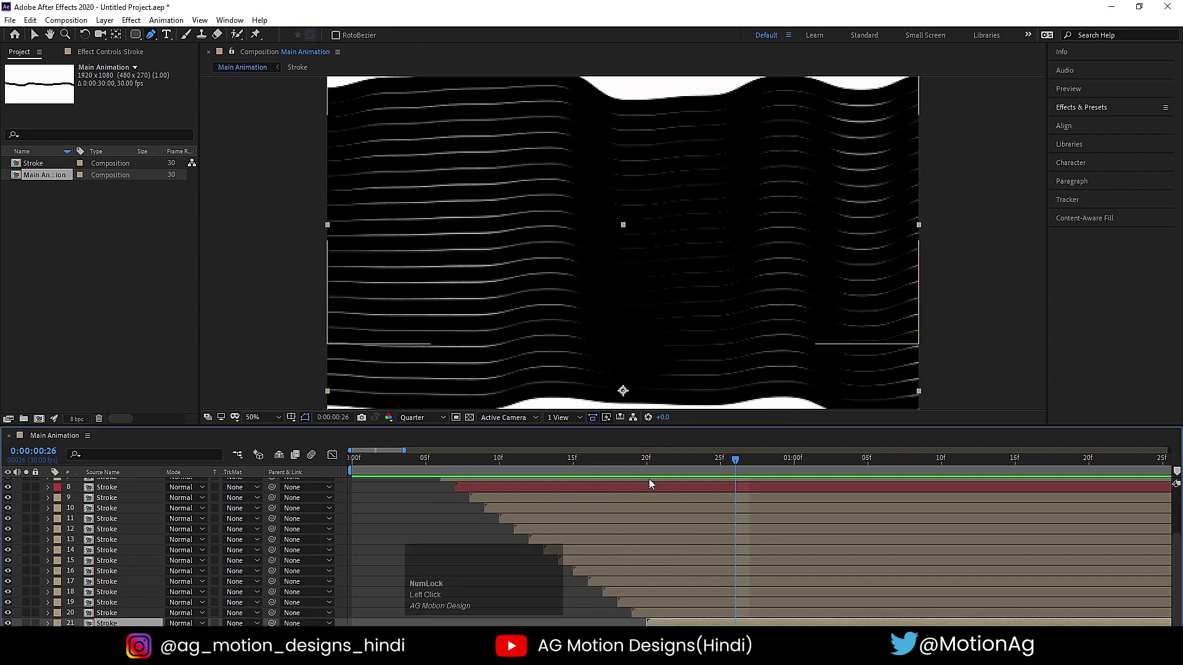
drag(663, 460, 653, 463)
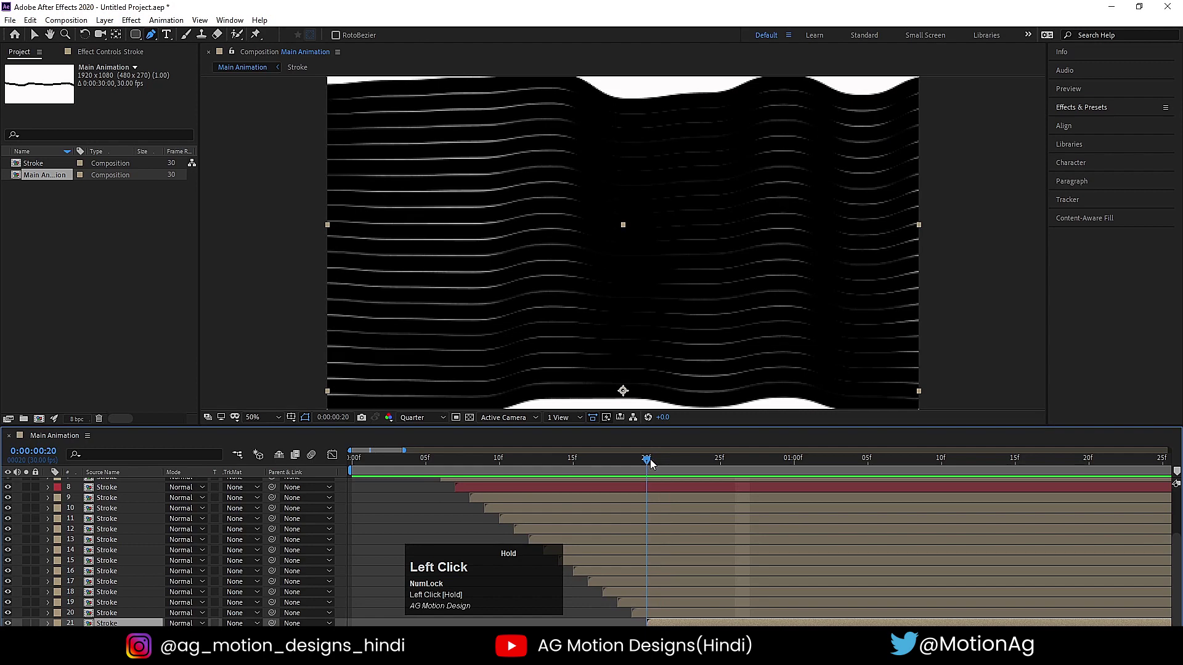
key(ctrl)
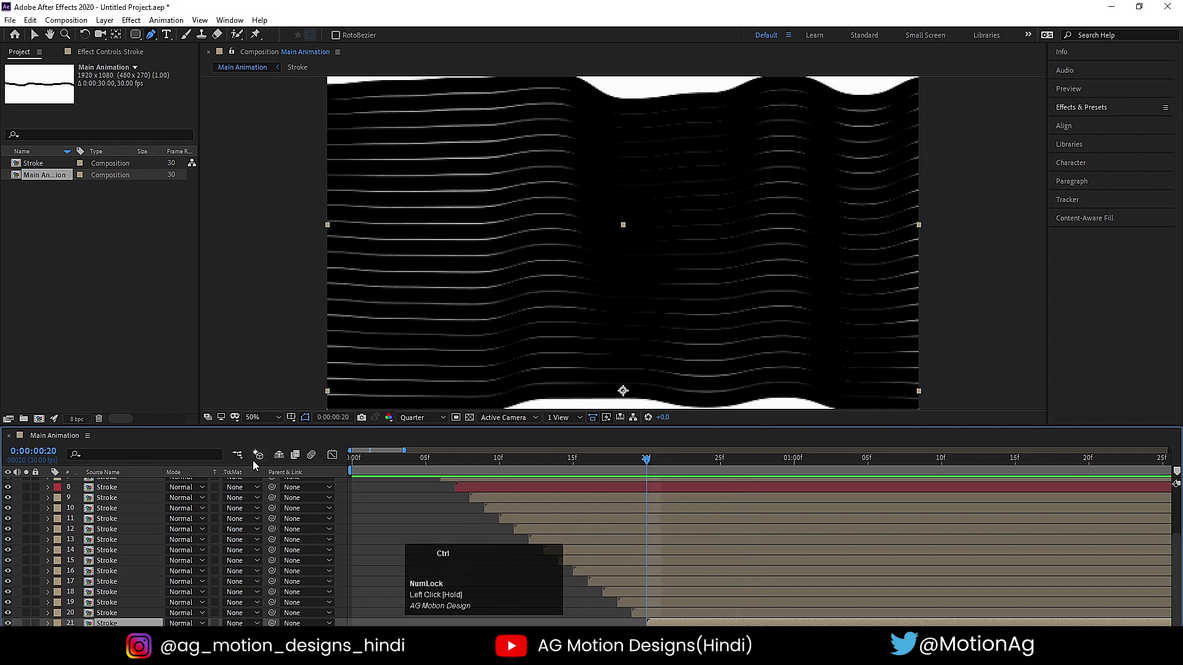
key(ctrl+a)
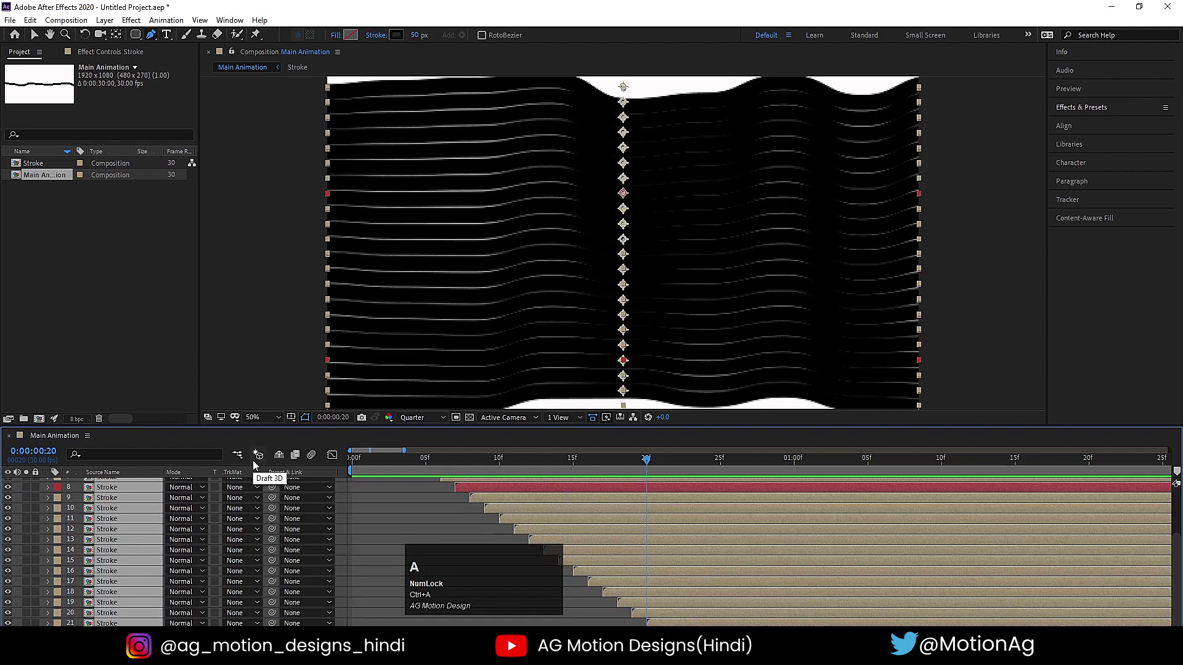
key(alt+bracketleft)
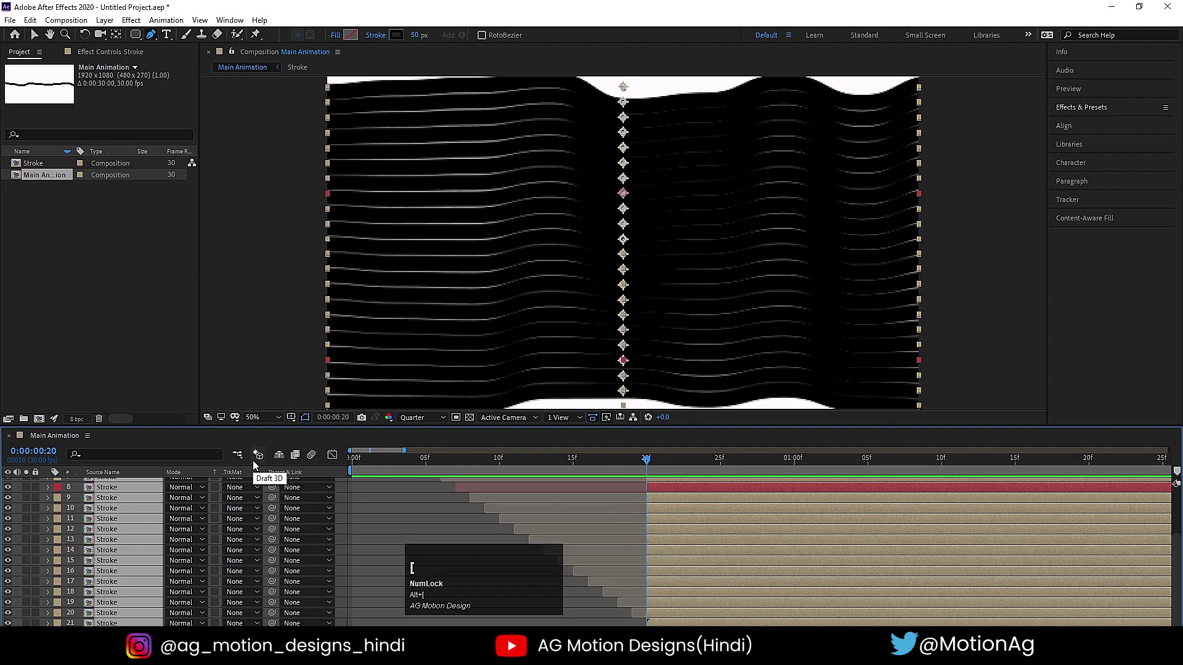
Move all trimmed Stroke layers so they start at frame 0, and preview the wavy lines from the beginning.
scroll(624, 531, up, 3)
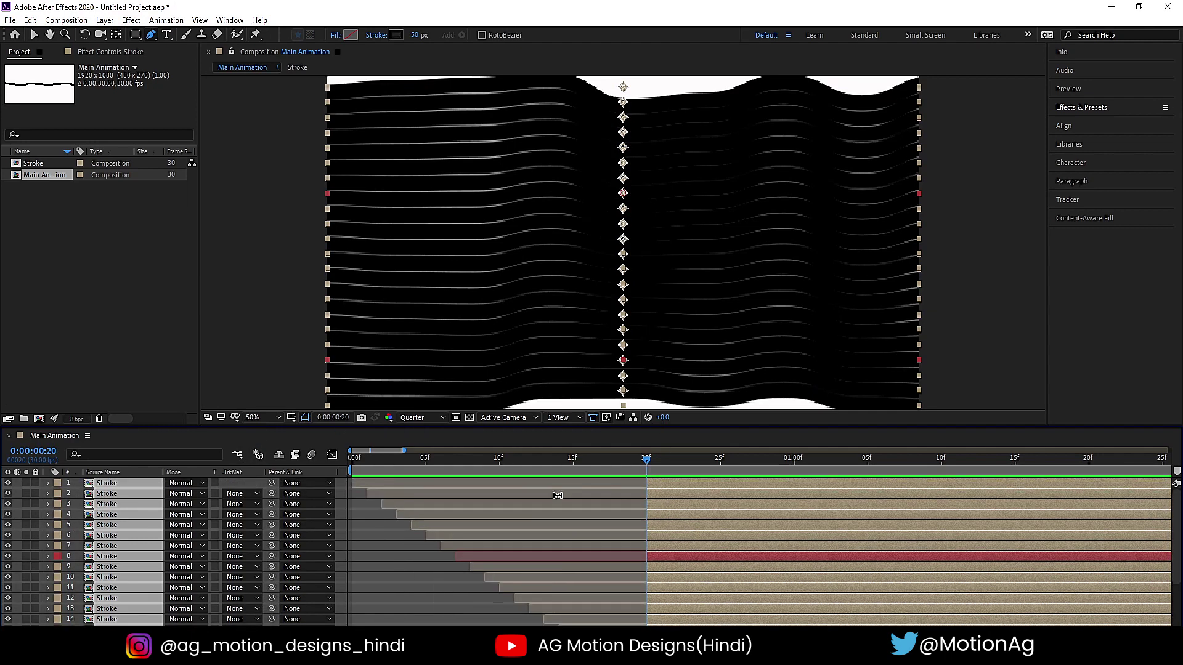
drag(397, 464, 352, 459)
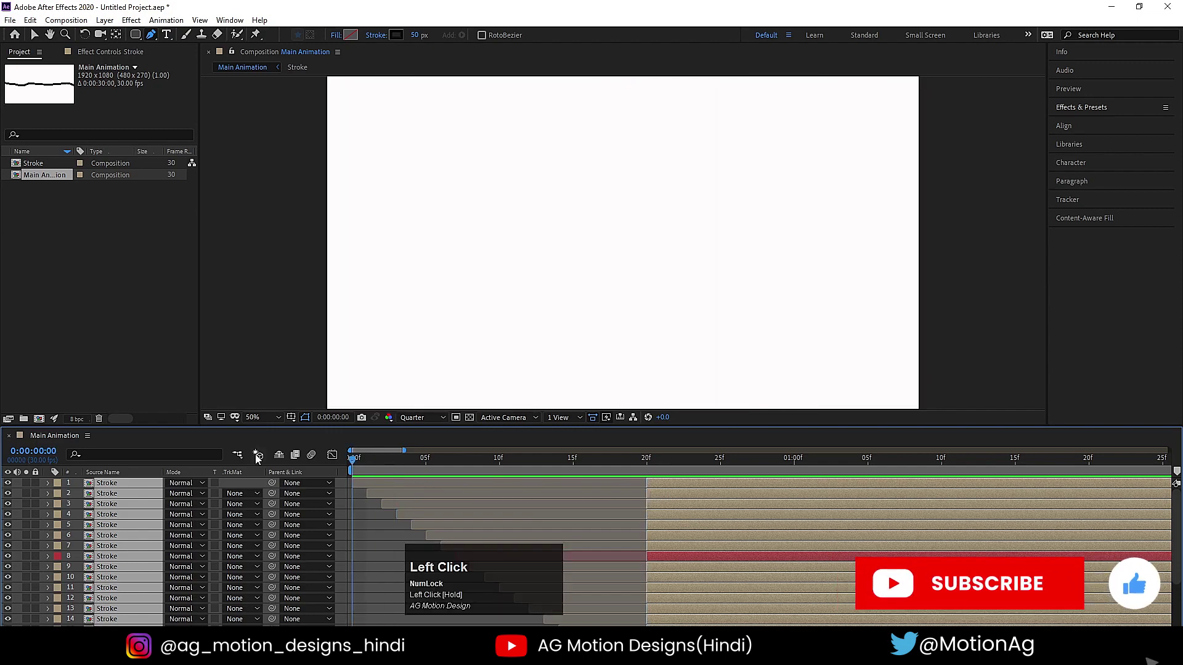
key(space)
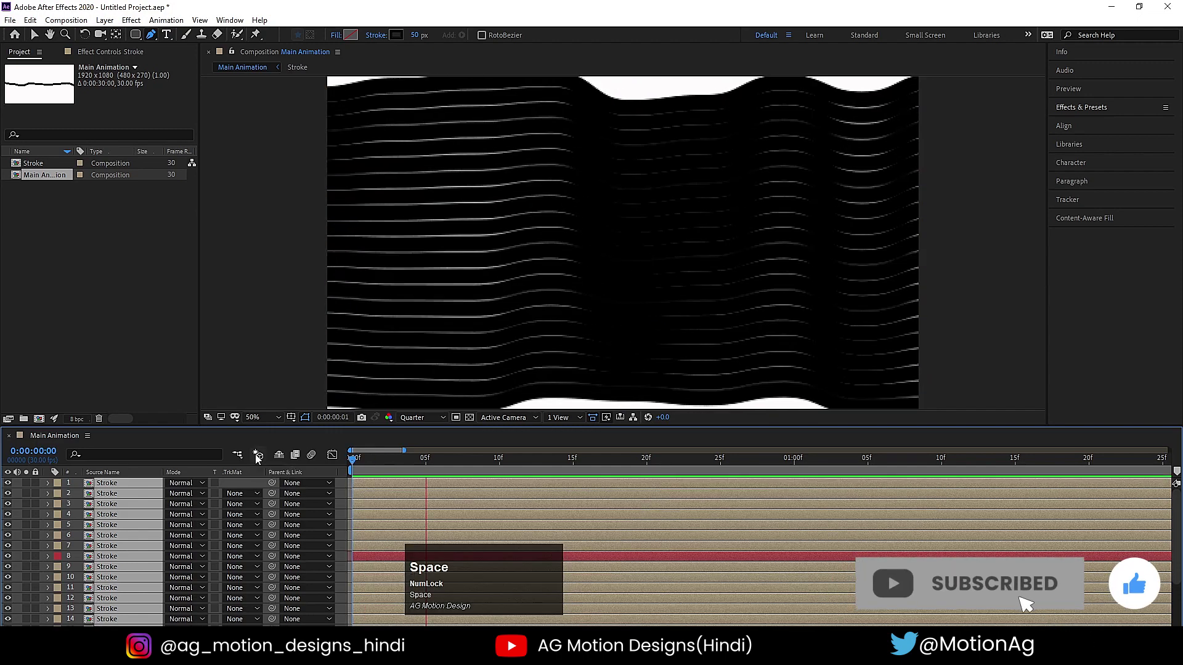
key(space)
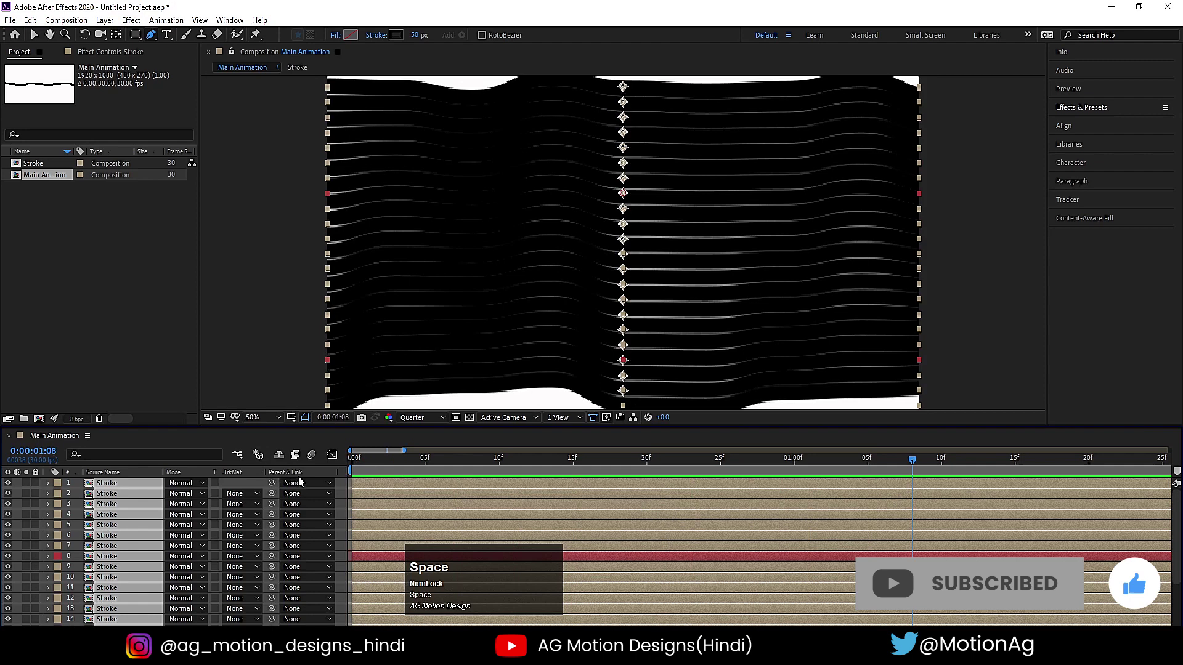
click(347, 486)
scroll(121, 497, up, 2)
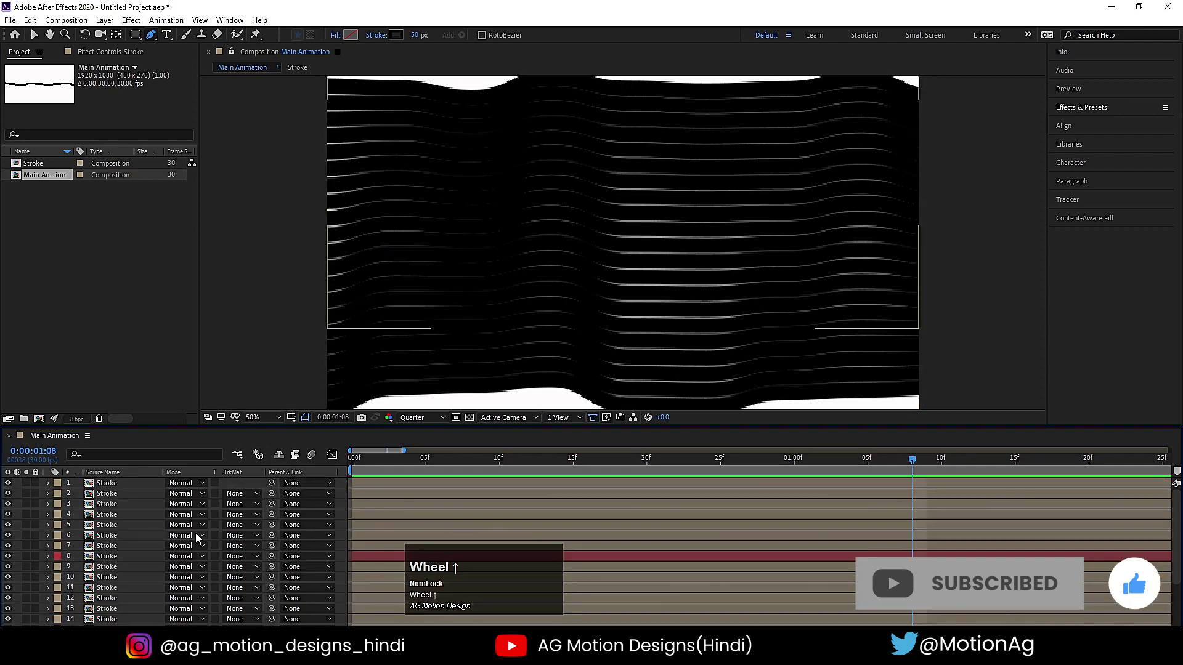
Find the Fill effect and apply it to the topmost Stroke layer.
click(115, 487)
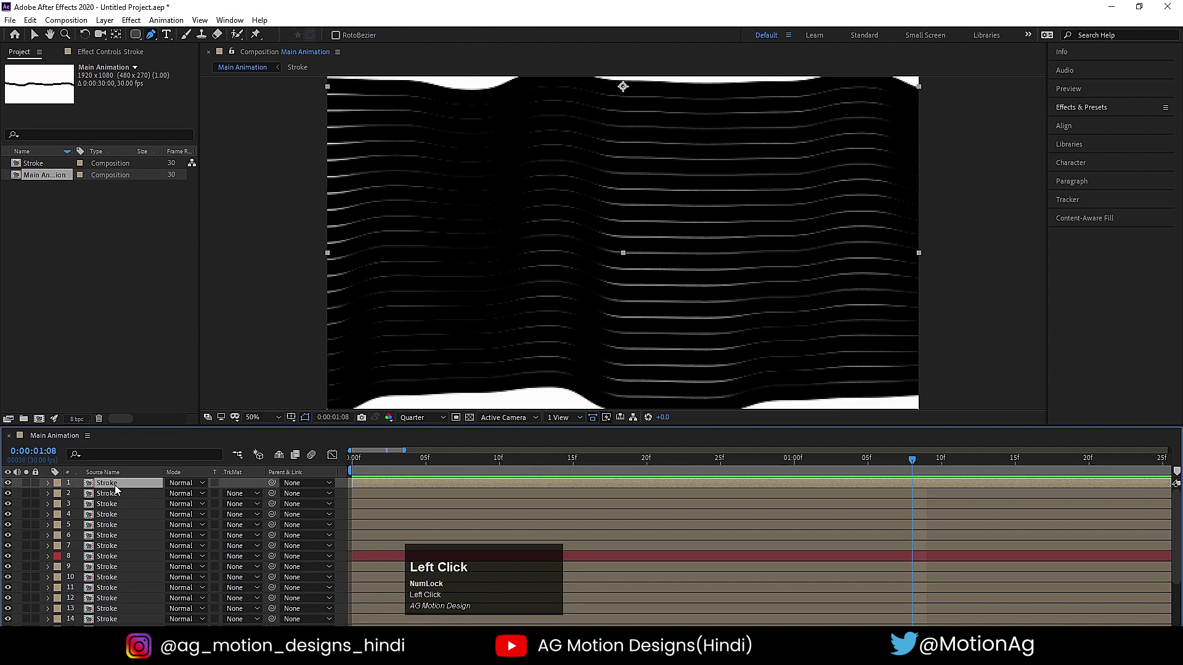
click(1071, 109)
click(1085, 123)
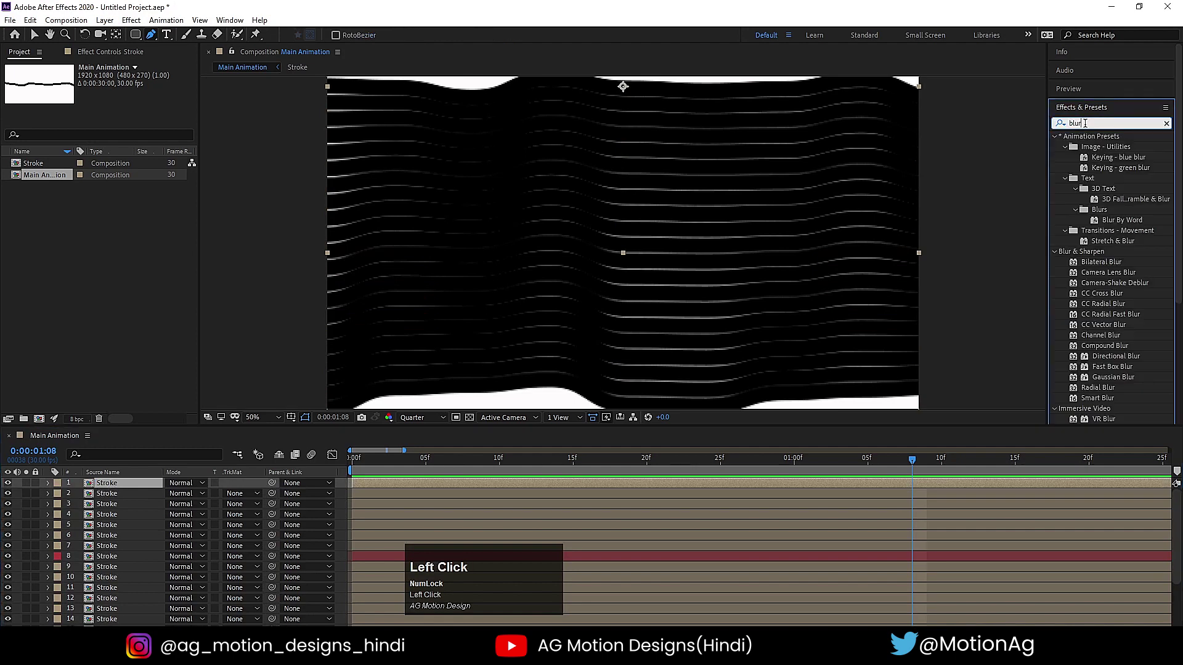
key(ctrl+a)
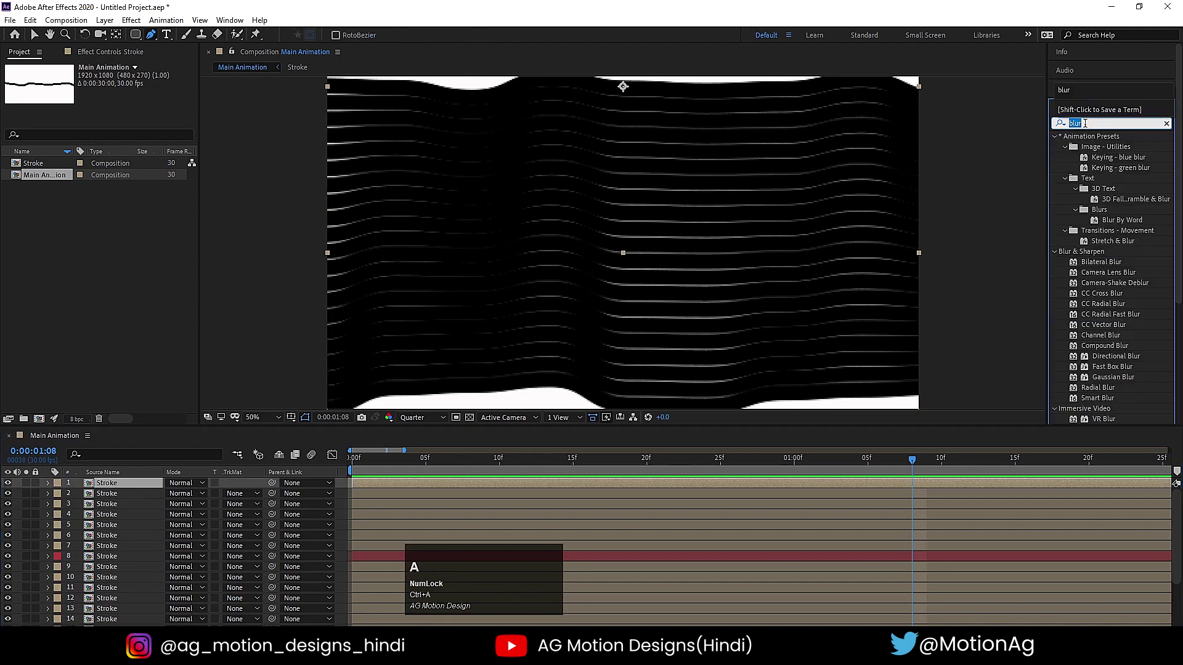
text(fill)
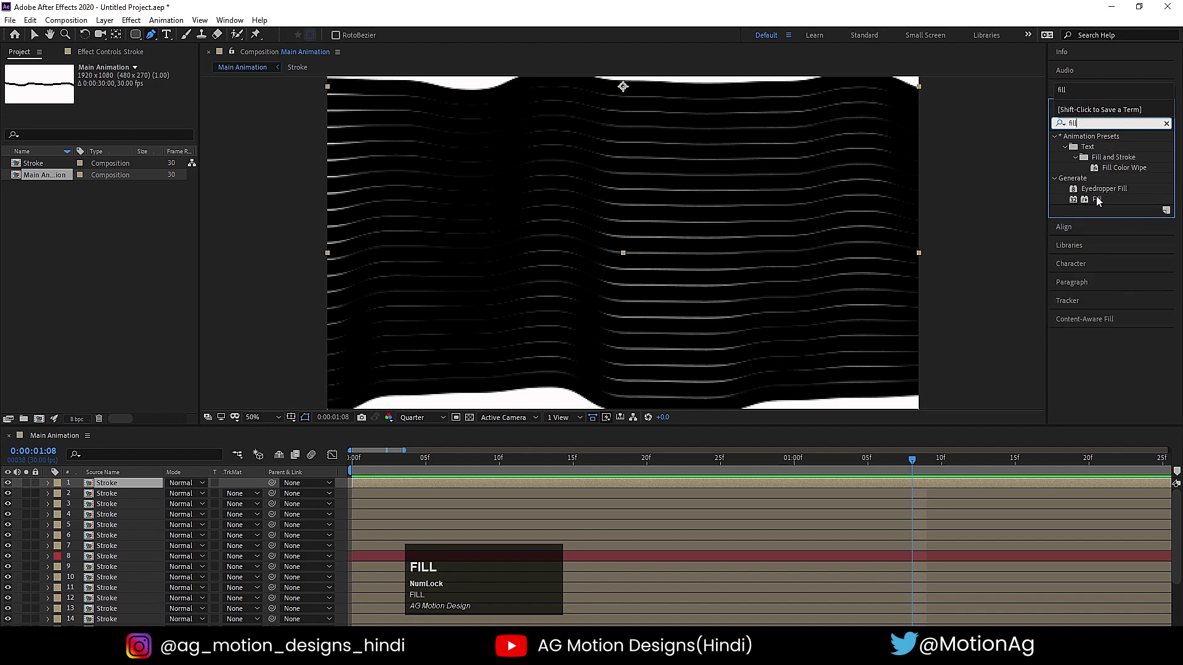
double_click(1097, 200)
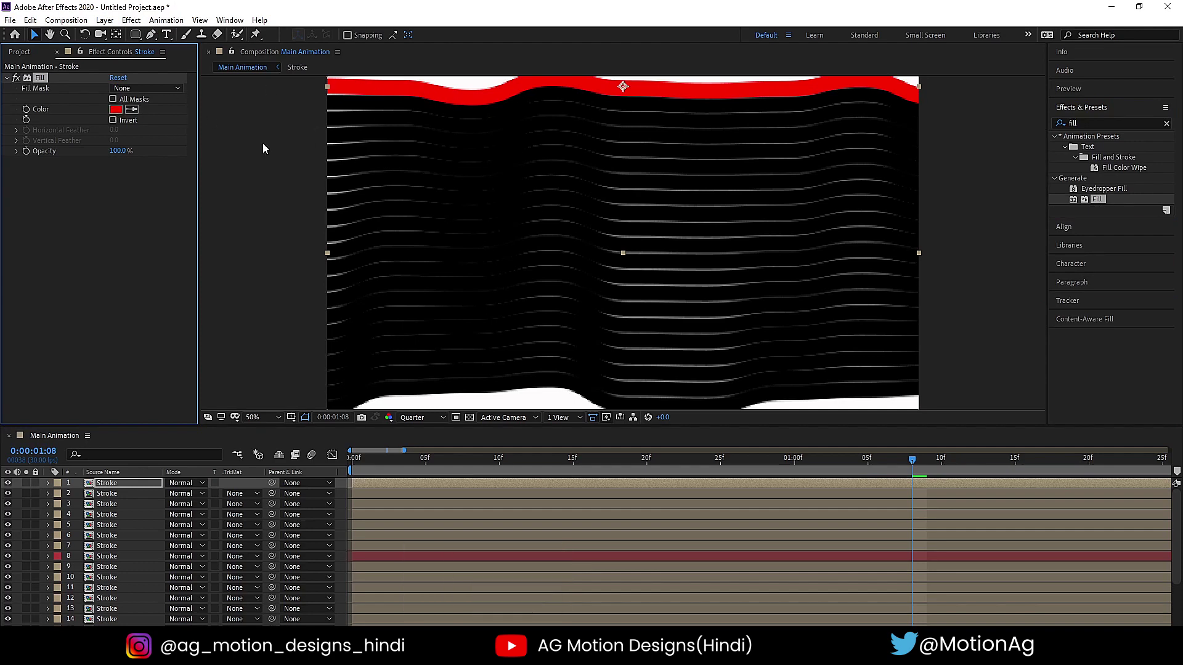
Set the Fill effect's color to white on the topmost Stroke layer.
click(116, 109)
drag(213, 294, 101, 136)
click(443, 241)
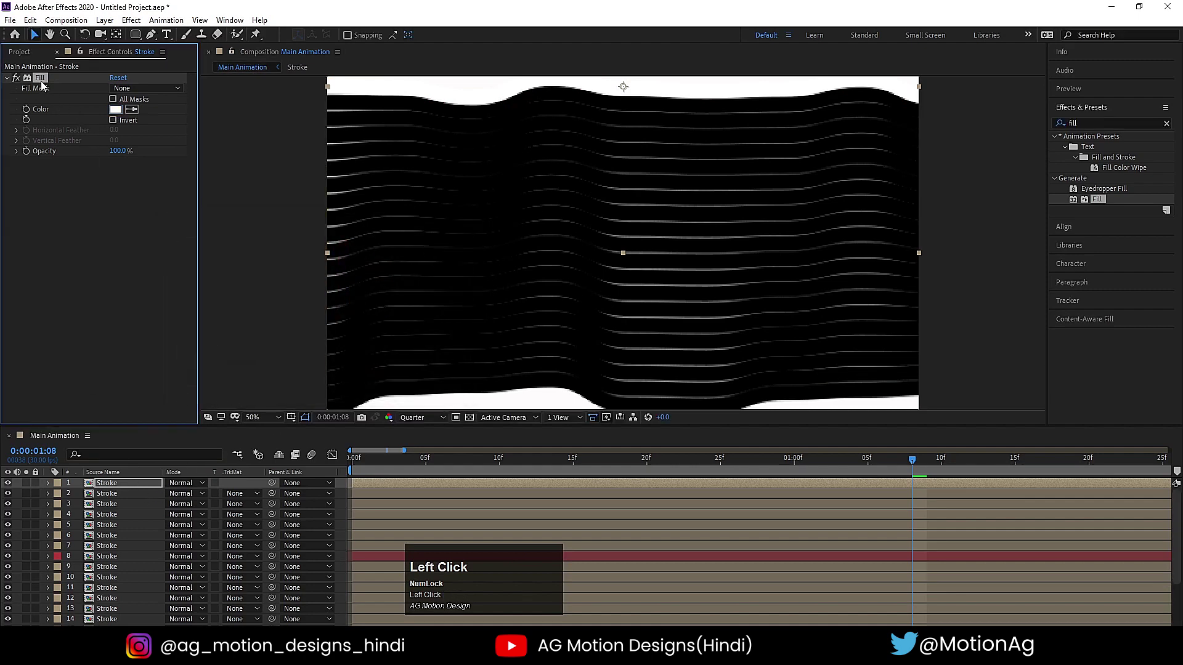
Copy the white Fill effect from Stroke layer 1.
key(ctrl)
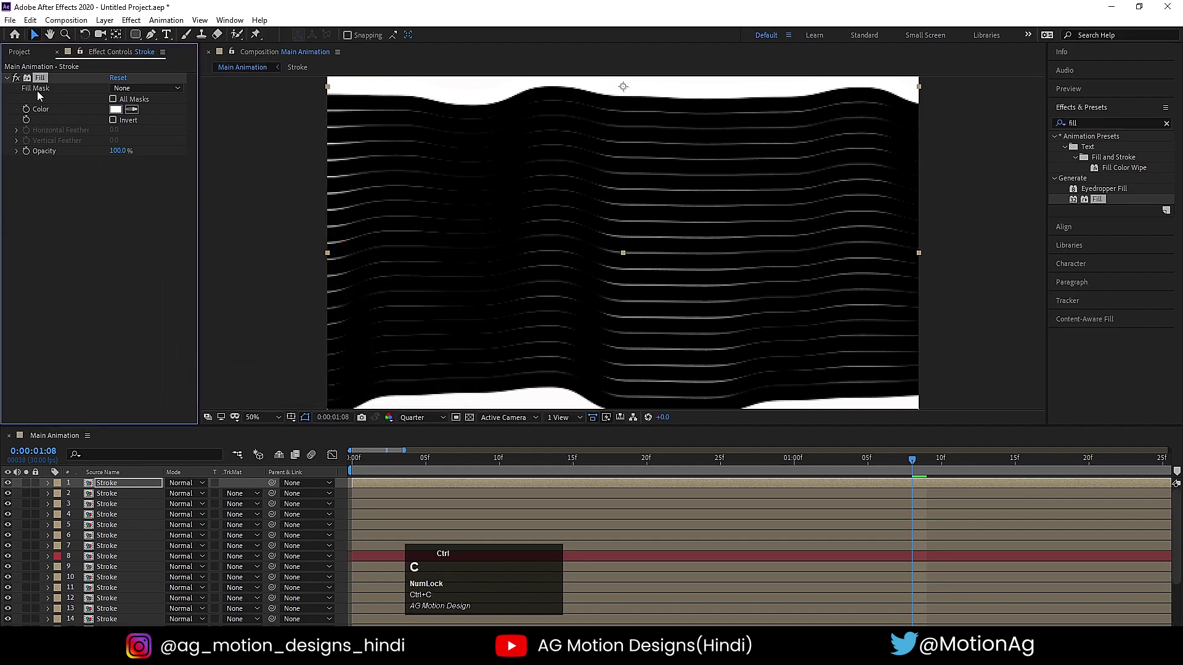
click(106, 484)
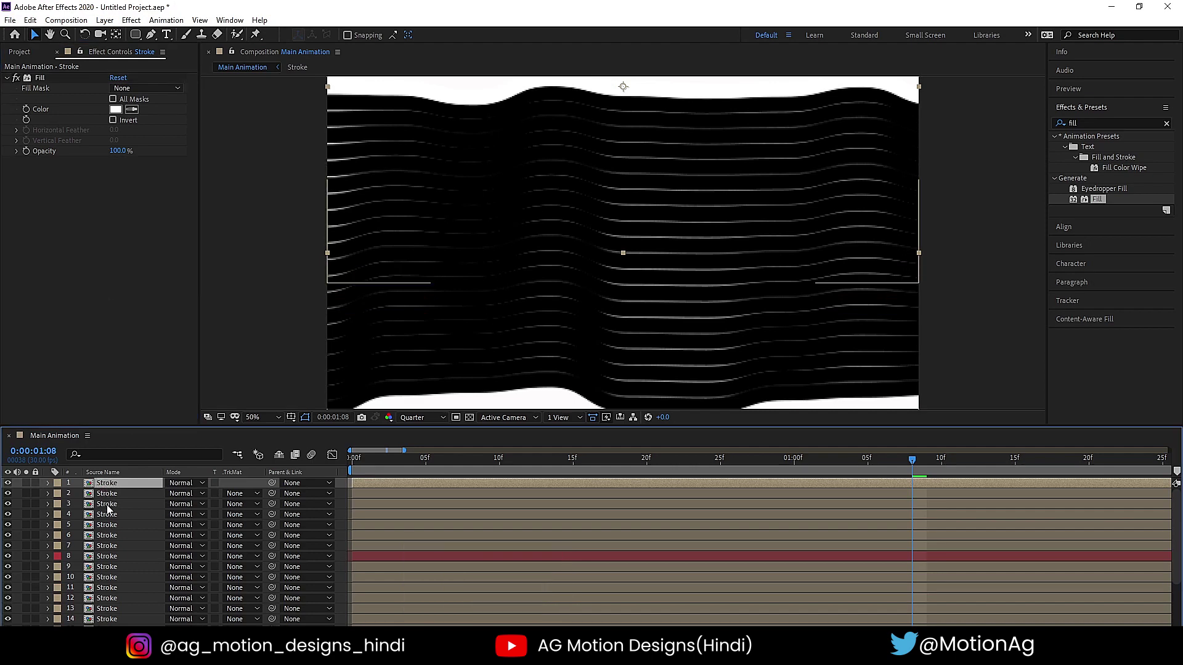
click(107, 504)
click(106, 484)
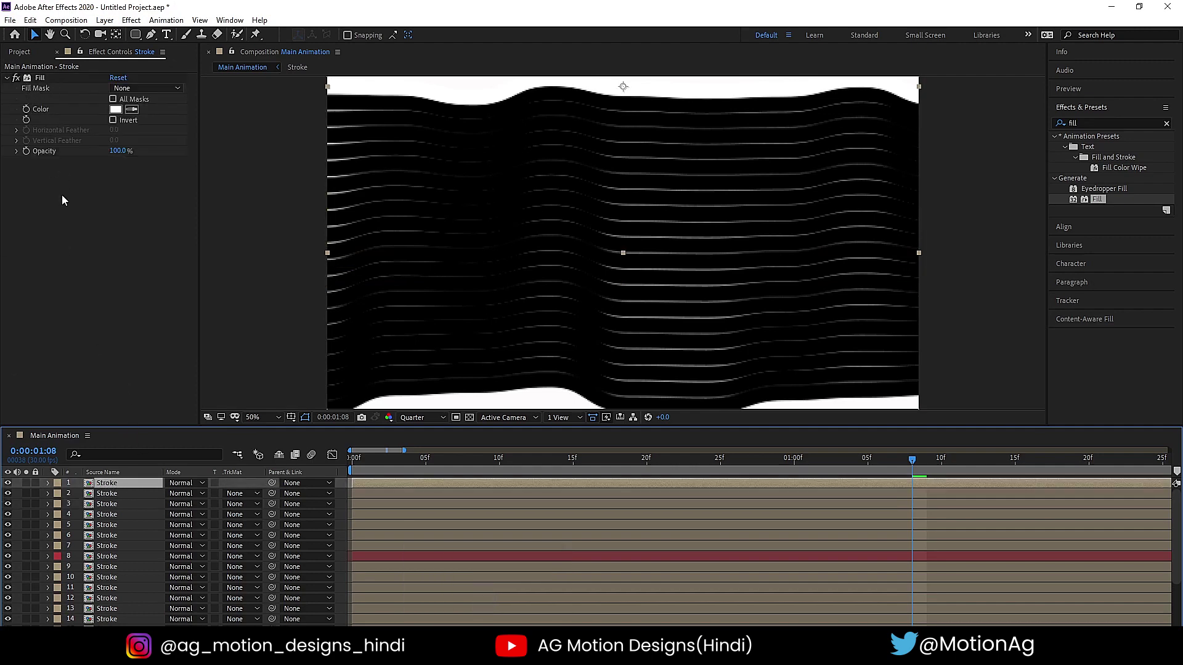
click(40, 78)
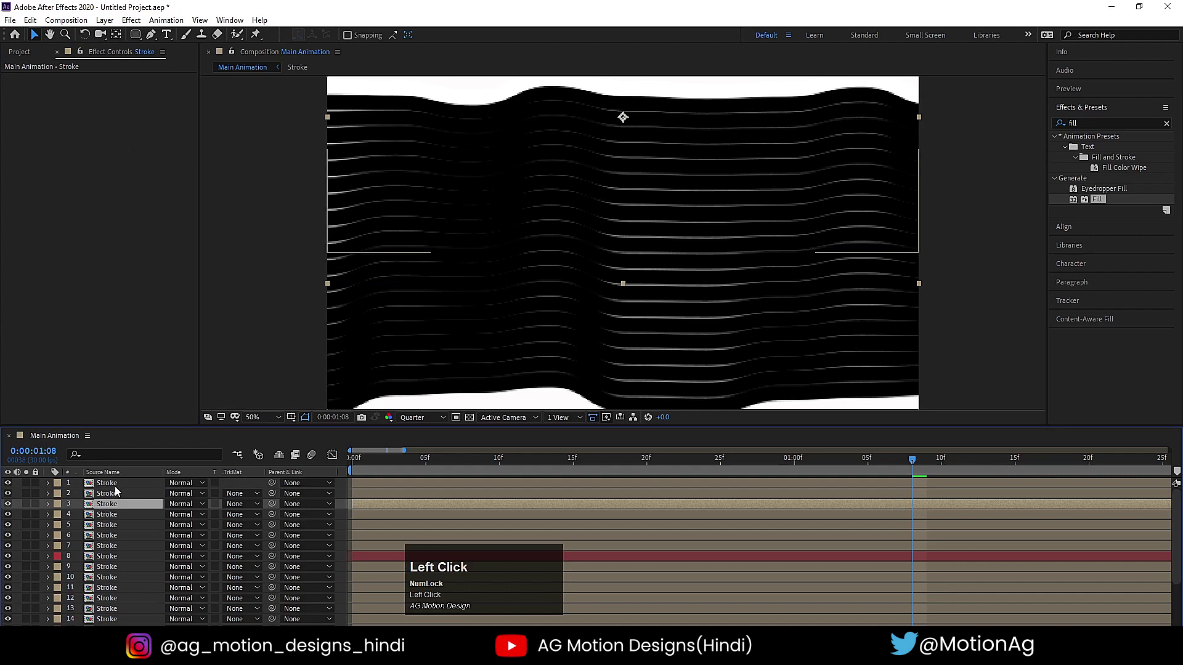
Paste the white Fill effect onto the odd-numbered Stroke layers from 3 to 21.
ctrl+click(102, 525)
ctrl+click(108, 547)
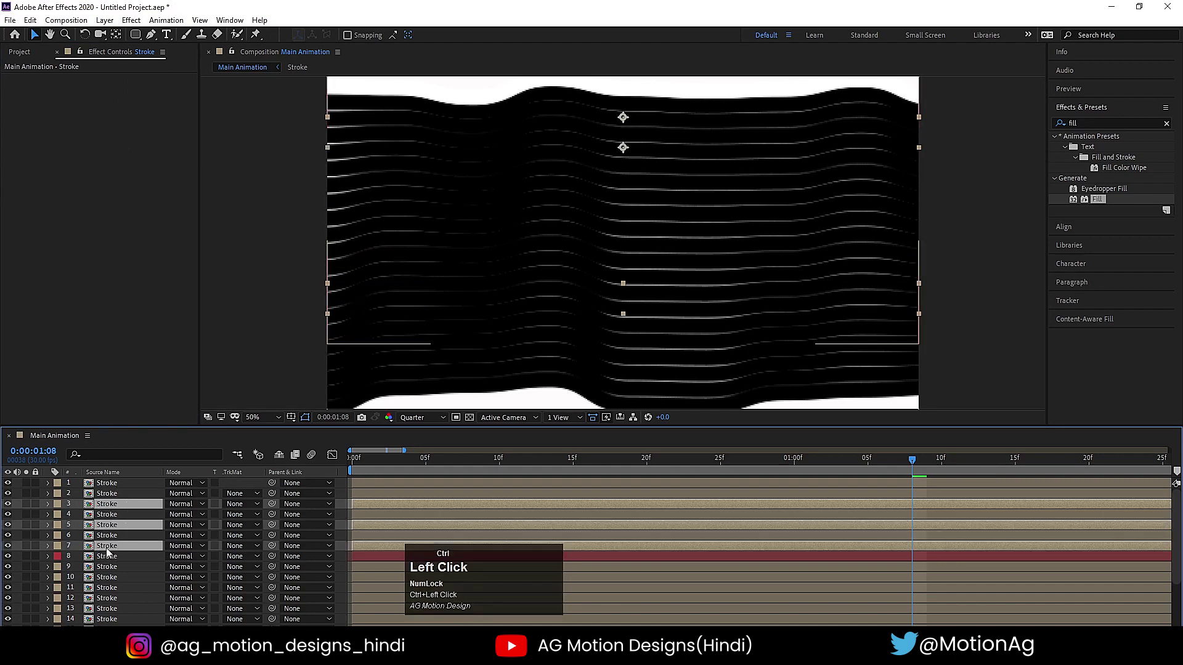
ctrl+click(101, 571)
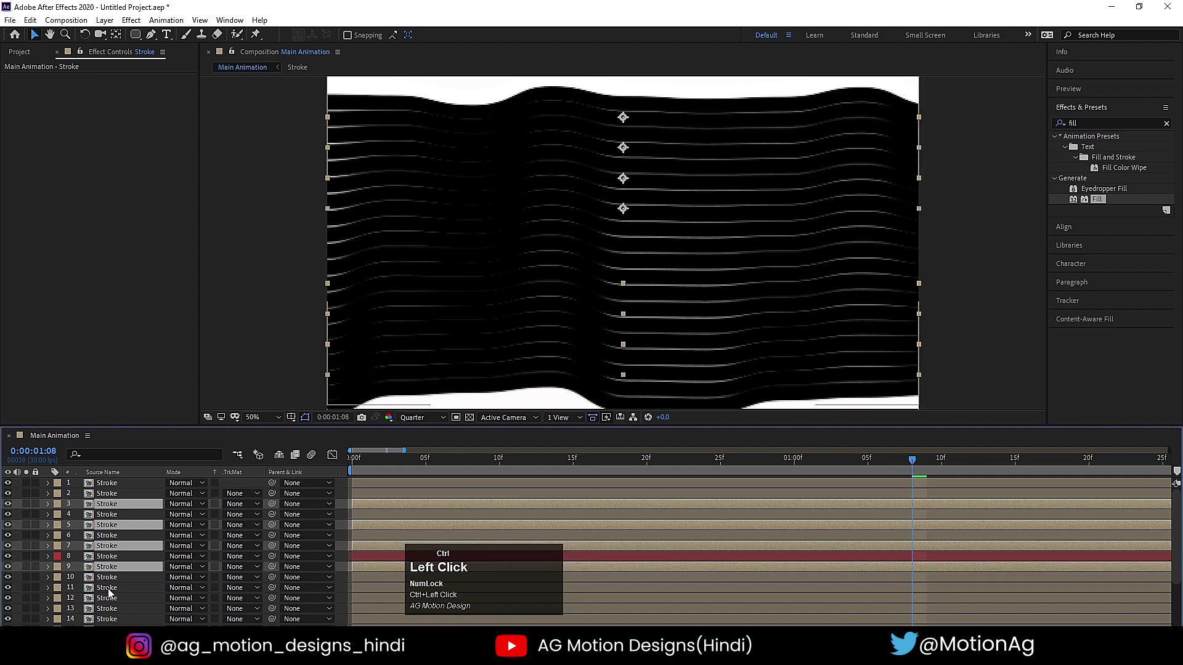
ctrl+click(109, 588)
scroll(109, 592, down, 3)
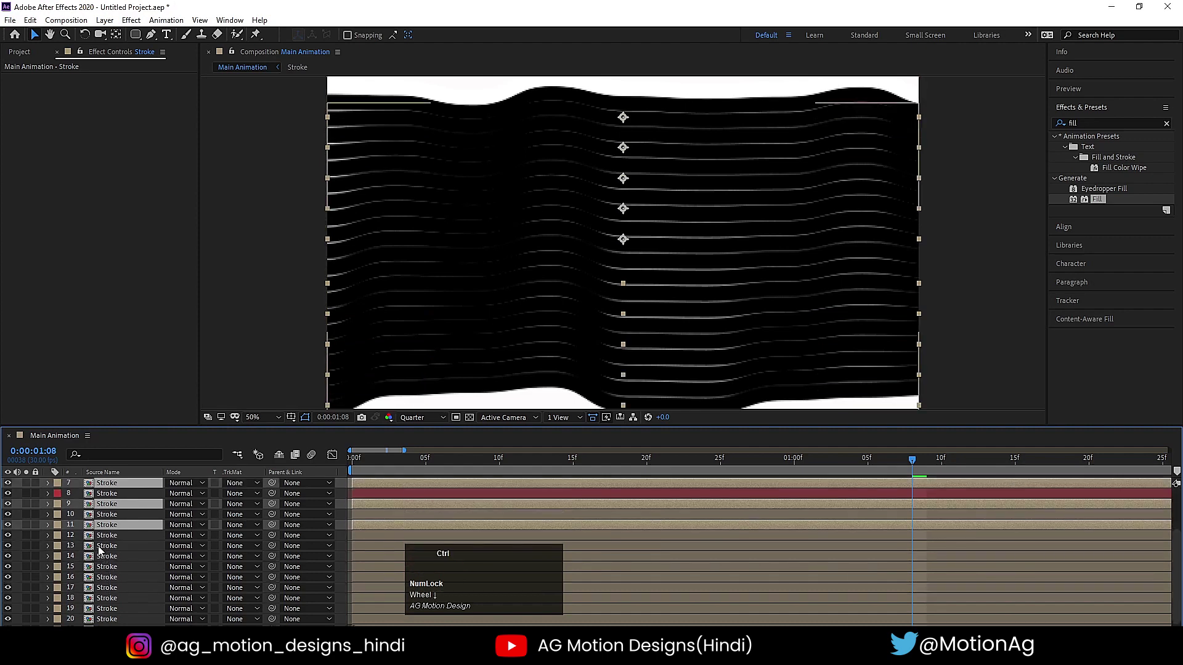
ctrl+click(103, 546)
ctrl+click(108, 567)
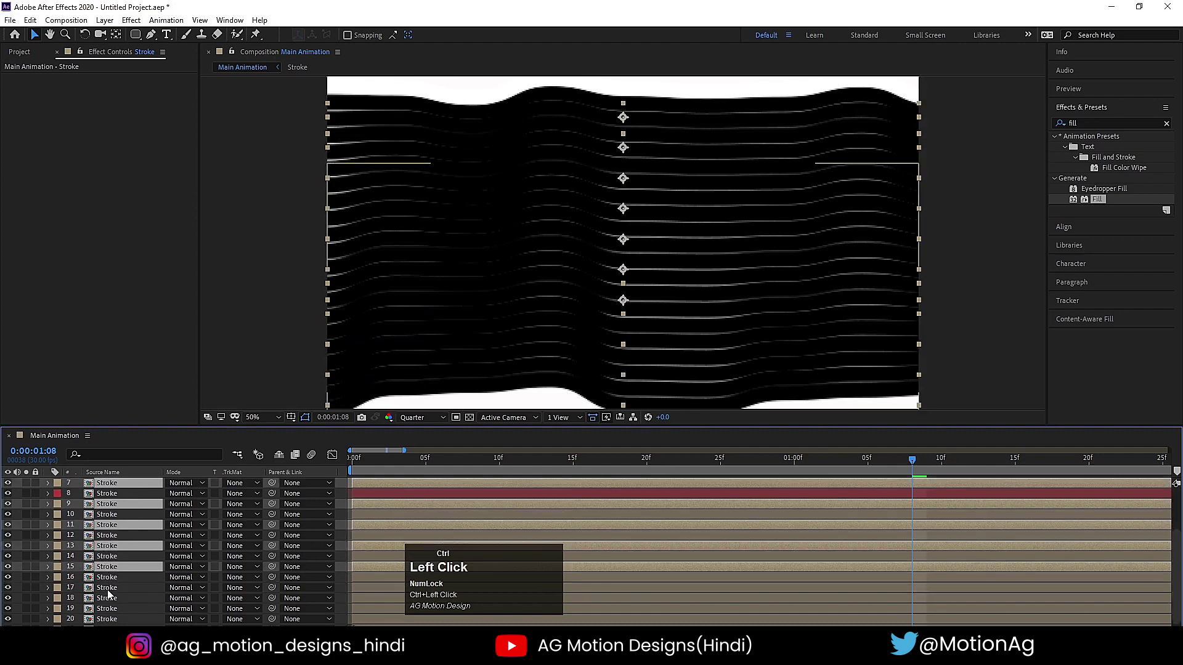
ctrl+click(108, 588)
scroll(109, 601, down, 1)
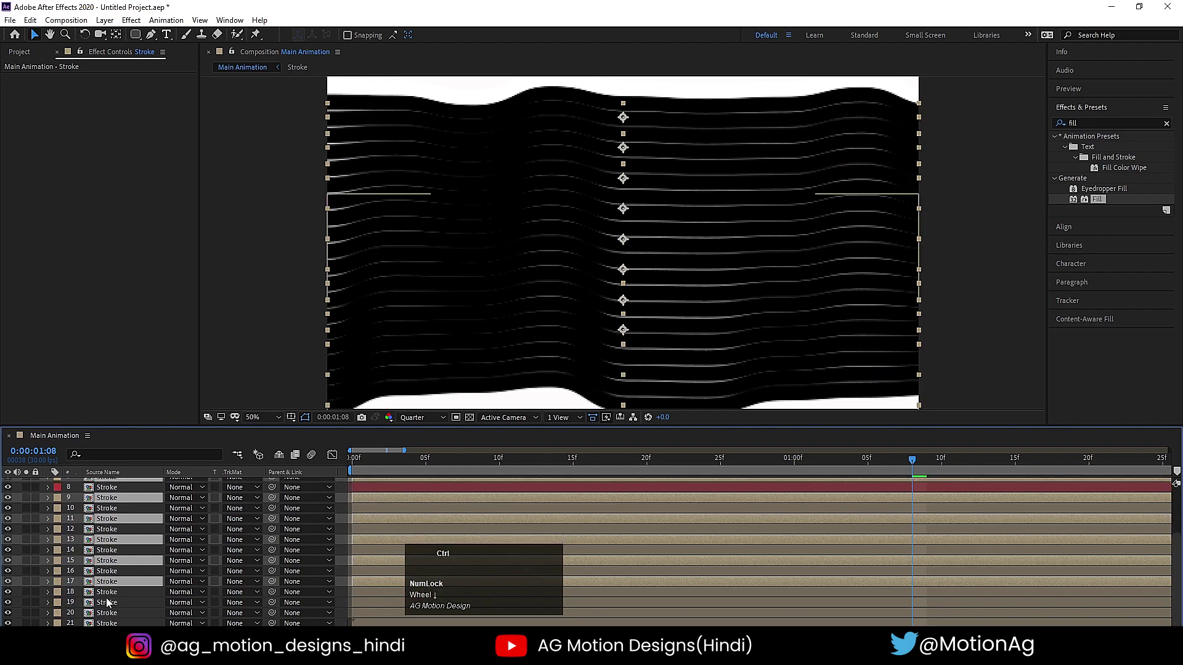
ctrl+click(106, 603)
scroll(106, 607, down, 1)
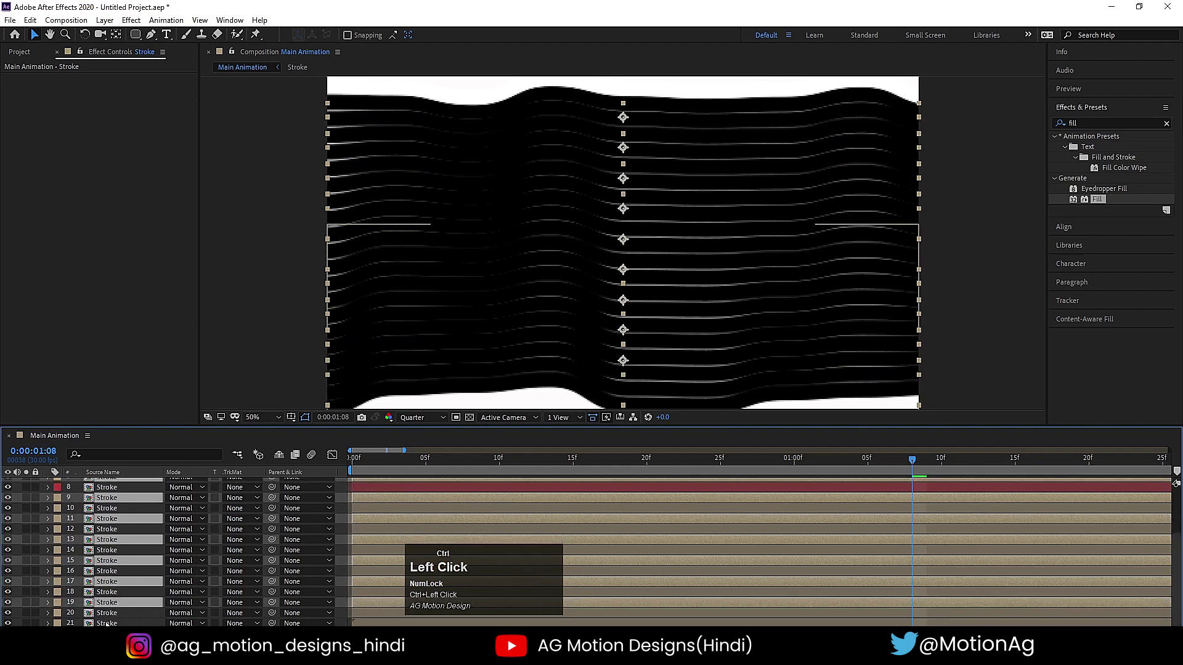
ctrl+click(107, 624)
key(ctrl+v)
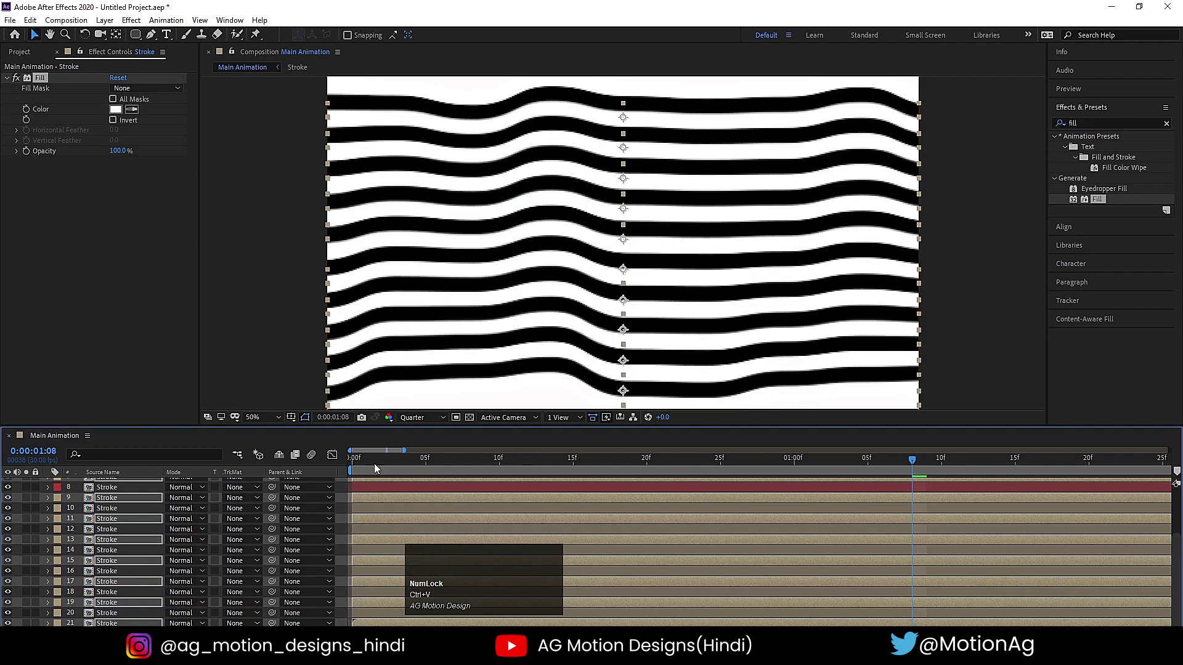
Preview the alternating black and white wavy stripes from the start of the composition, showing a longer span of the timeline.
drag(369, 462, 304, 467)
key(space)
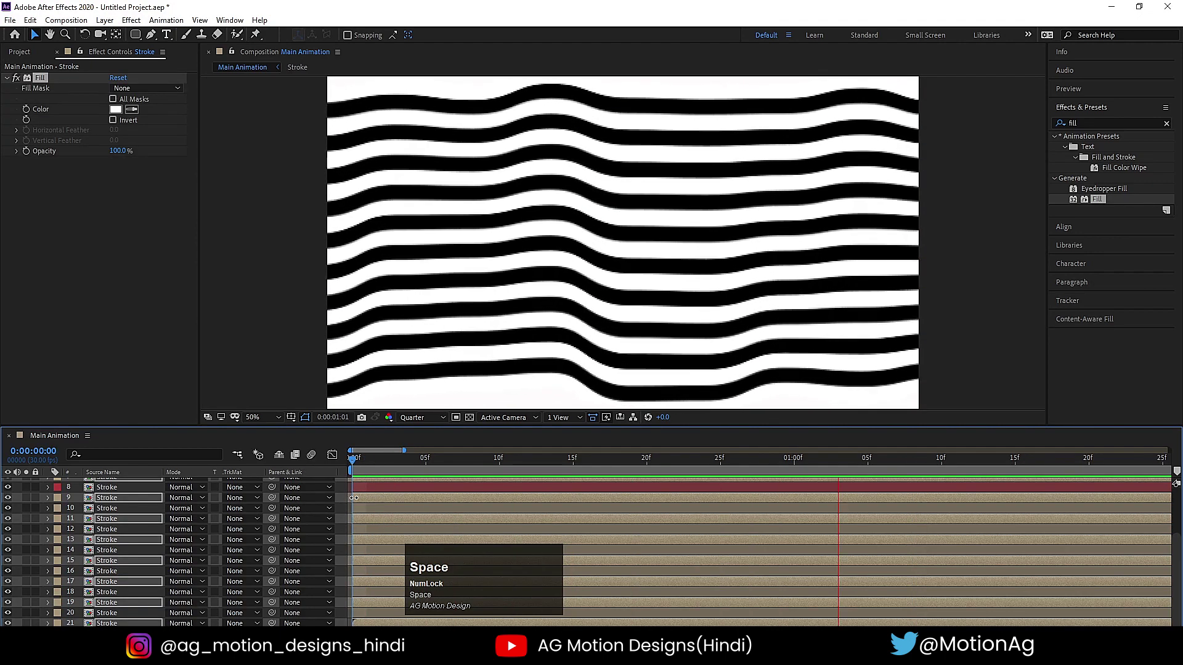
key(space)
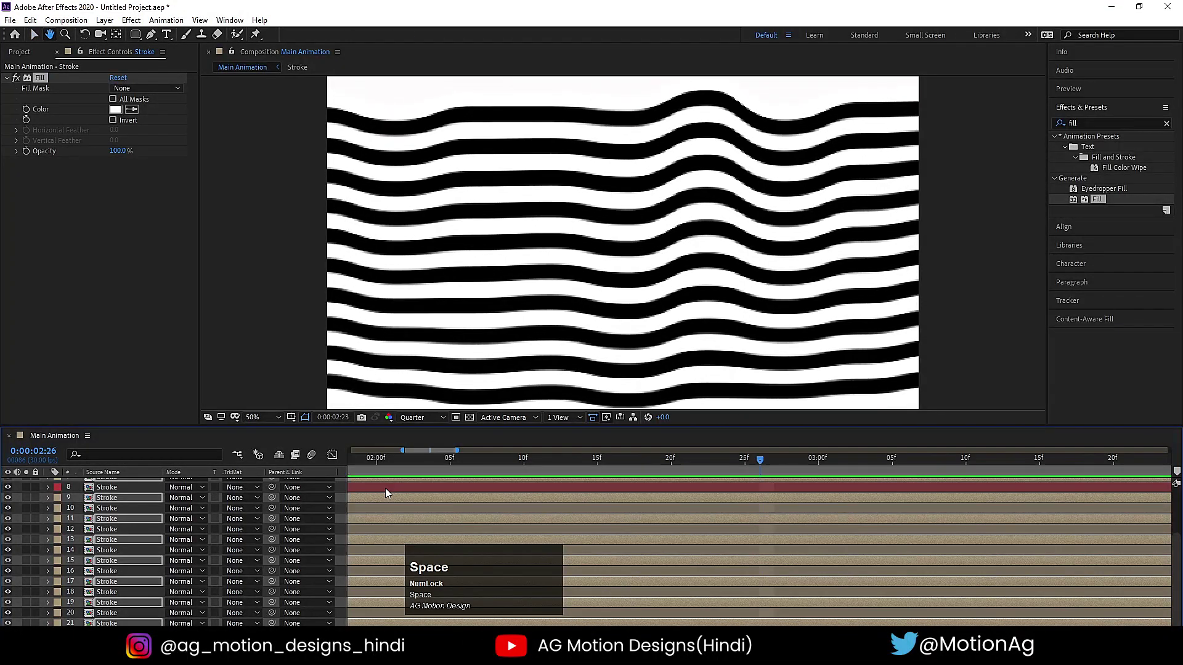
scroll(386, 493, up, 3)
drag(356, 460, 311, 455)
key(minus)
key(minus)
key(minus)
key(minus)
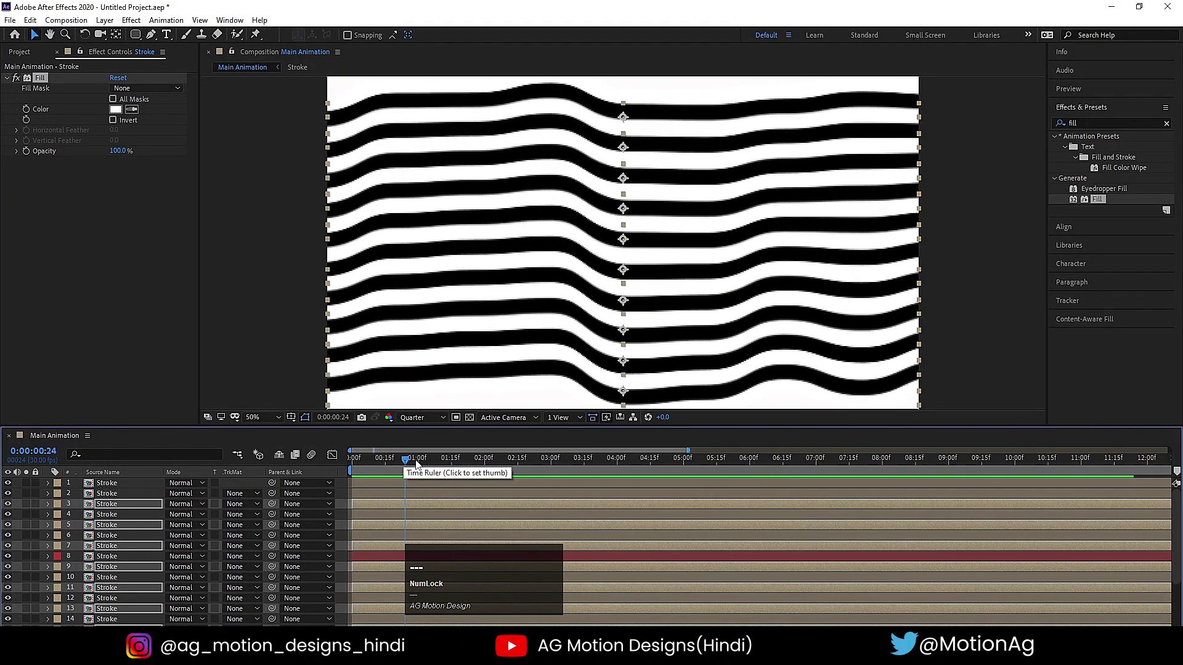
click(313, 451)
key(space)
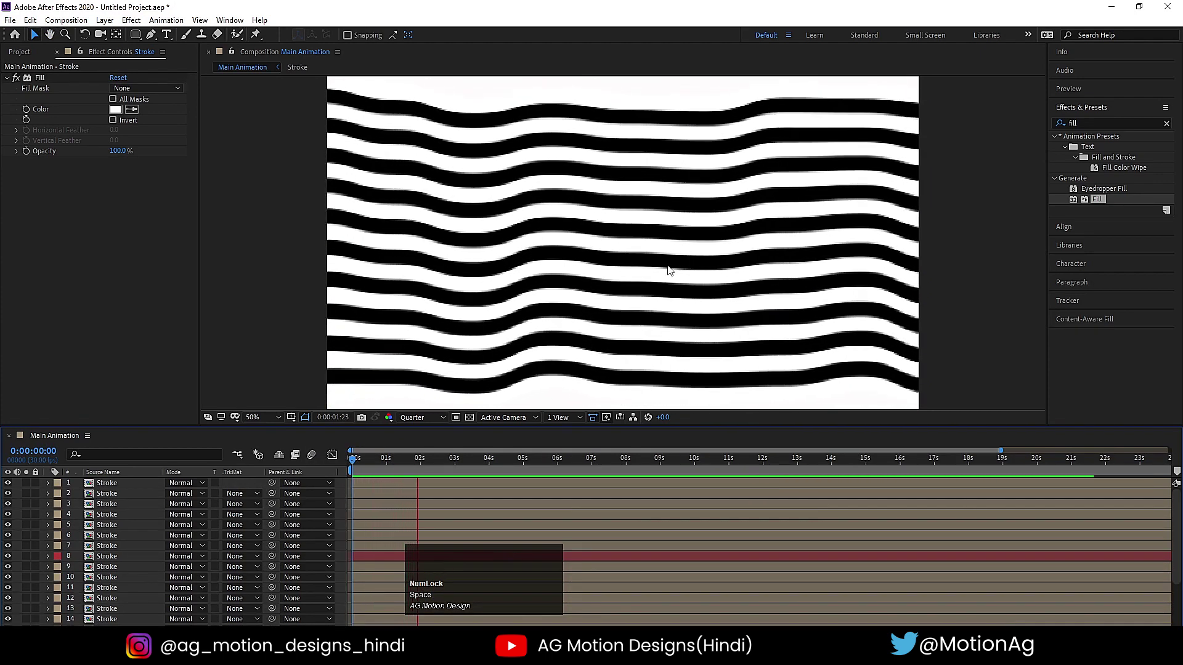
key(space)
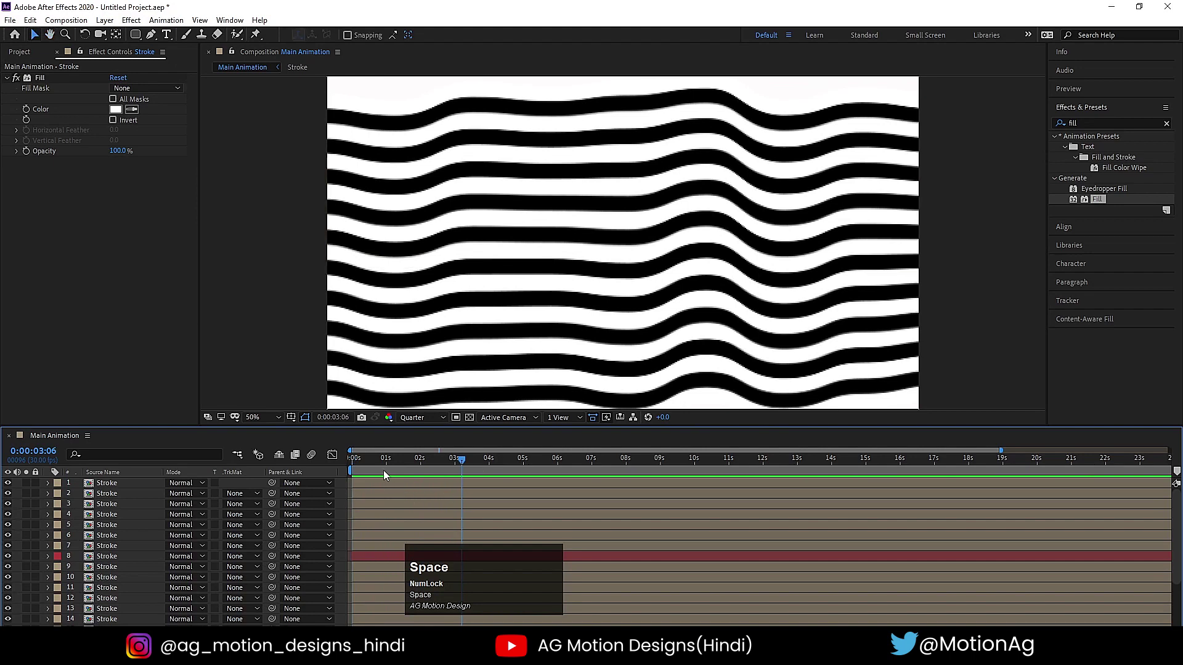
Shift all Stroke layers about 2 seconds later and extend their starts back to restore the trimmed frames.
click(362, 461)
drag(357, 464, 320, 461)
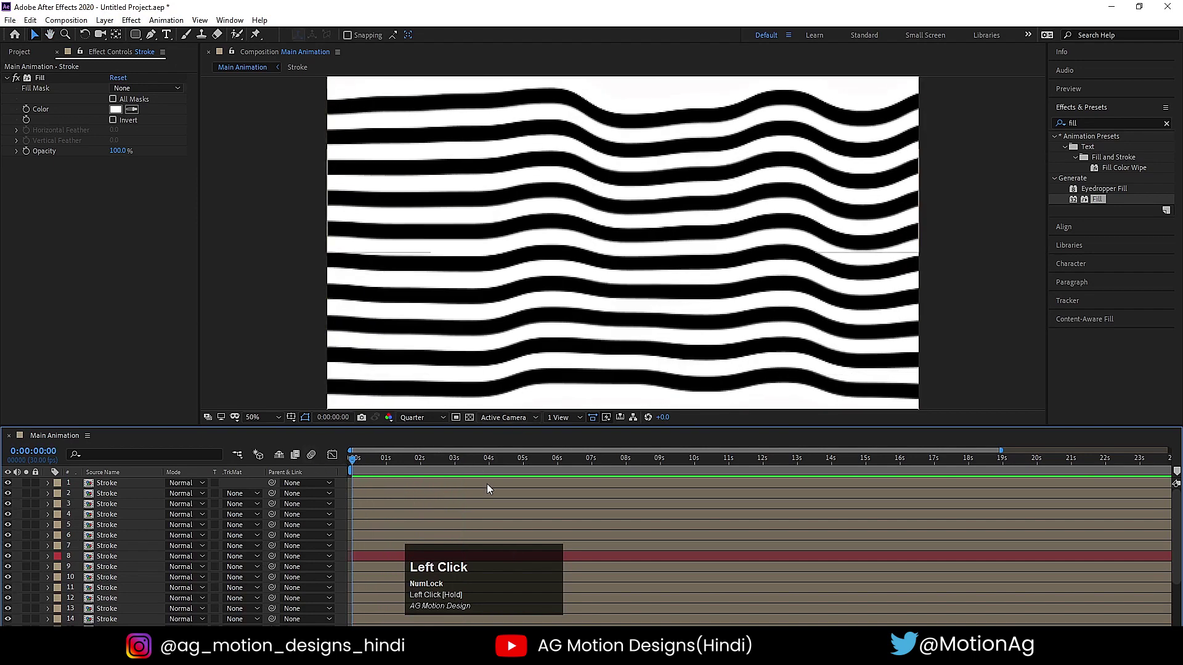
click(365, 486)
key(ctrl+a)
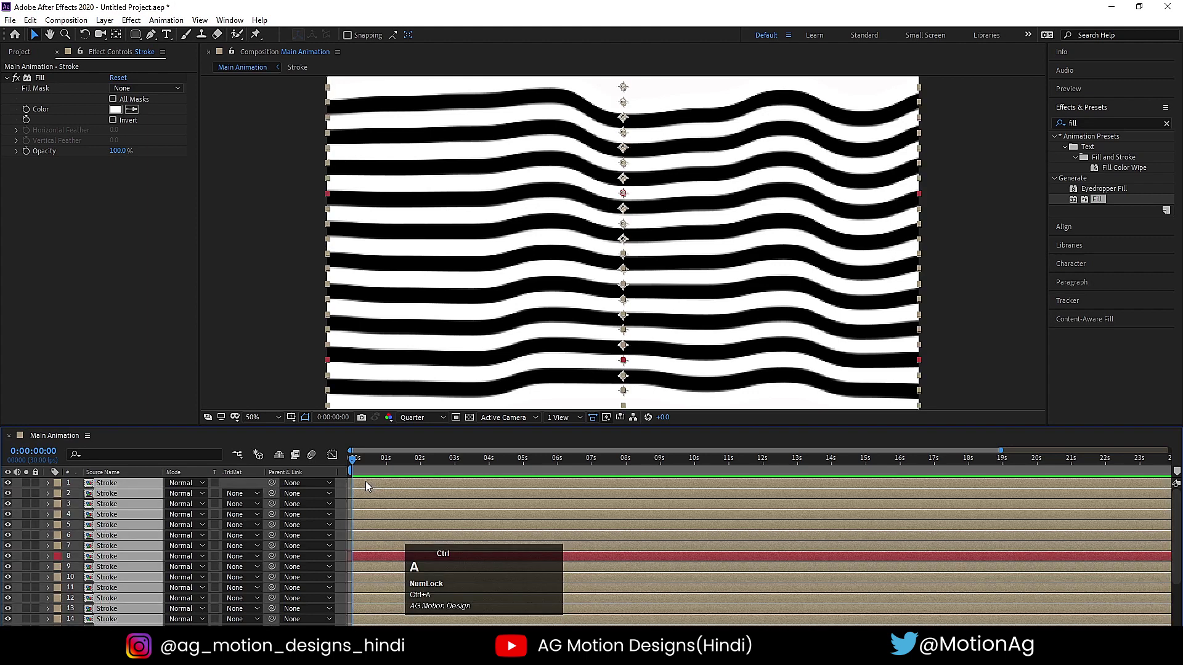
drag(368, 483, 457, 486)
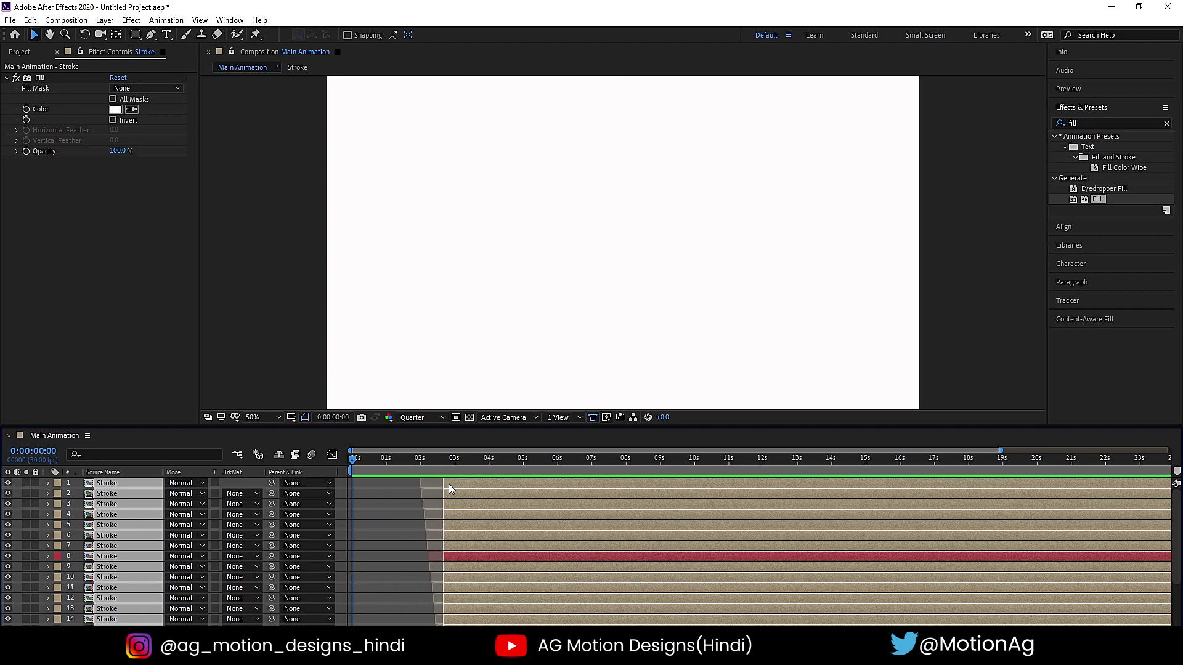
drag(440, 479, 378, 467)
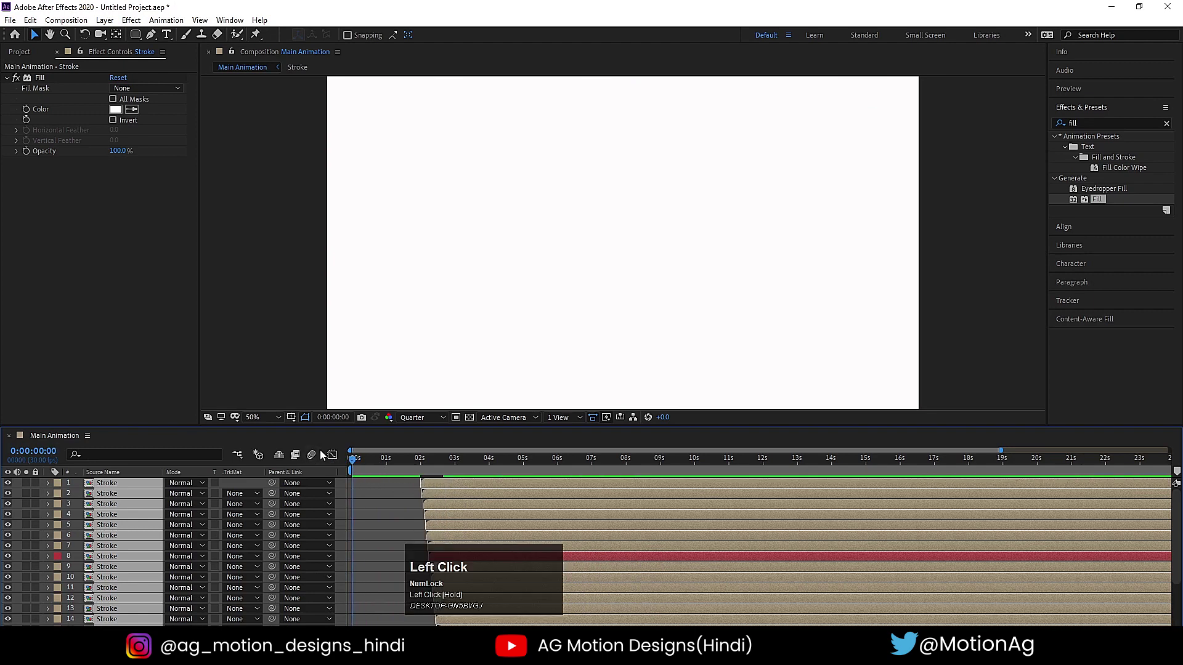
Align the starts of all Stroke layers at frame 0, removing their stagger.
key(bracketleft)
key(equal)
key(equal)
key(equal)
key(equal)
key(equal)
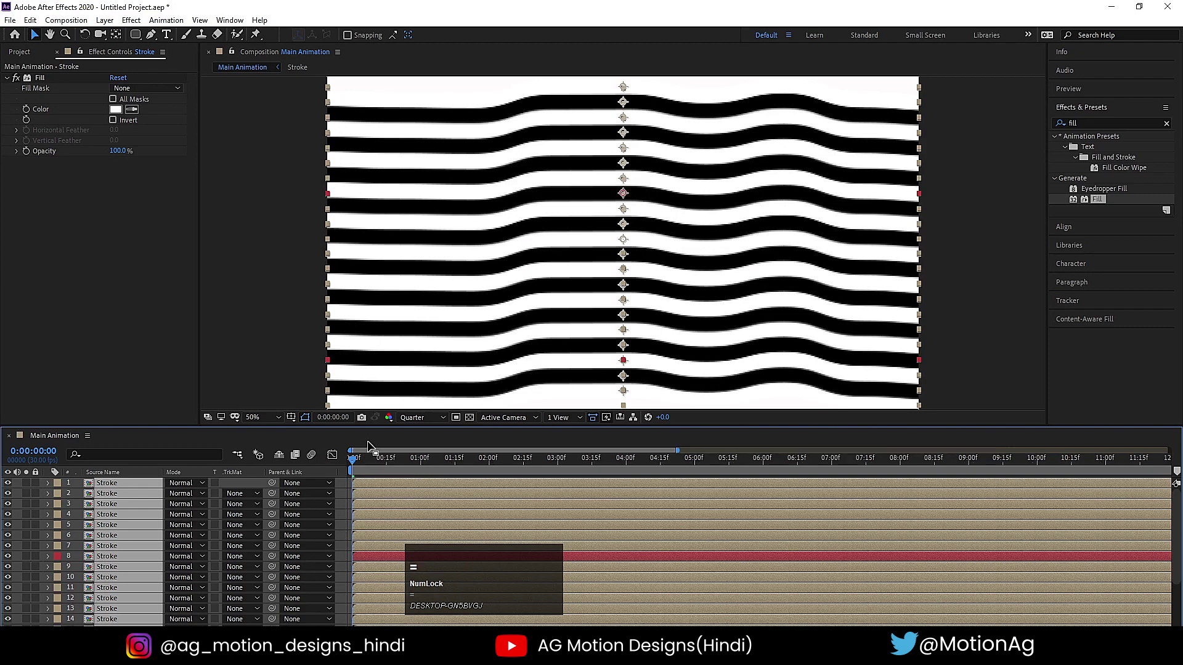
click(342, 482)
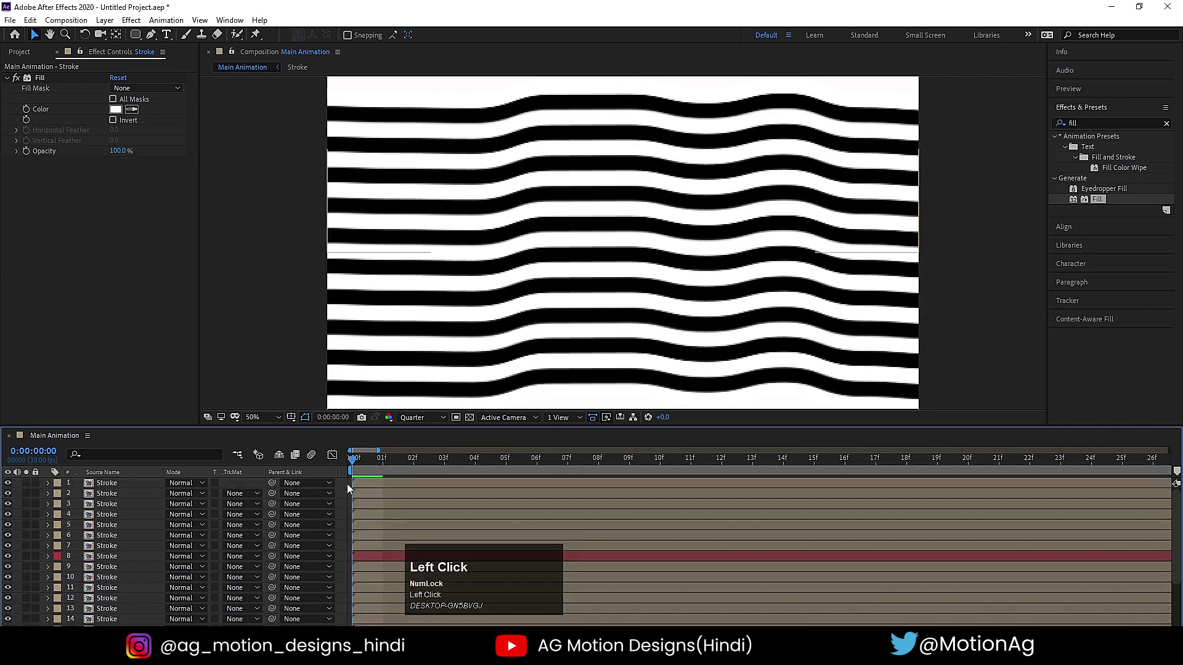
Trim the ends of all Stroke layers at frame 2 of the composition.
scroll(393, 509, down, 3)
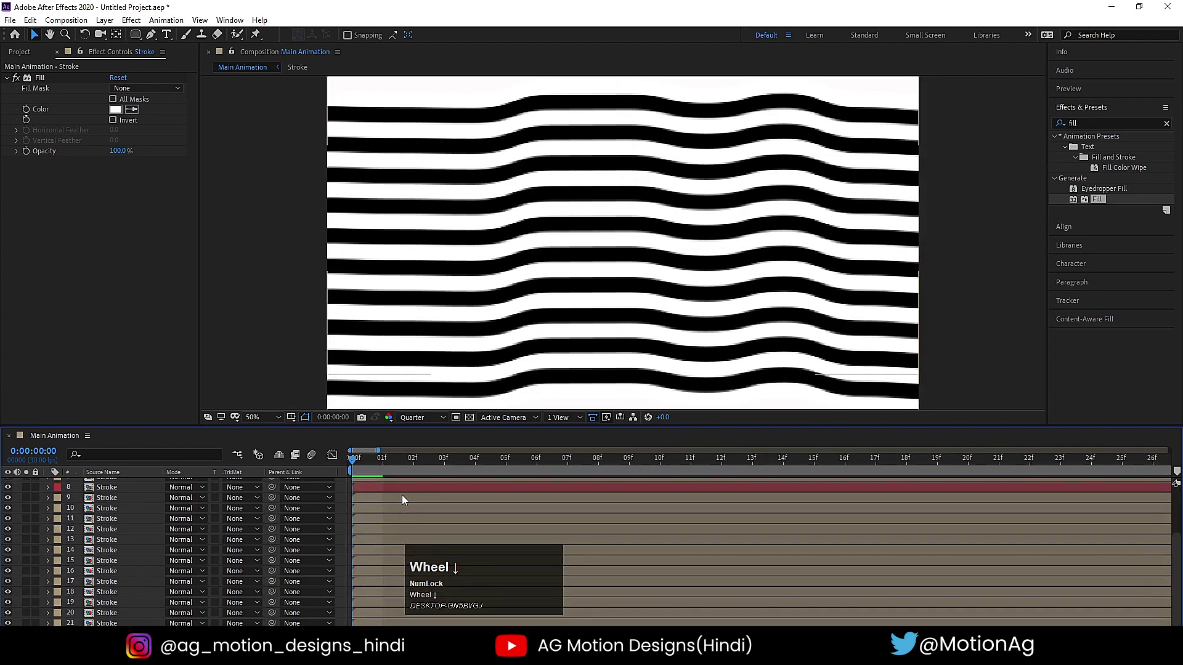
key(minus)
key(Page_Down)
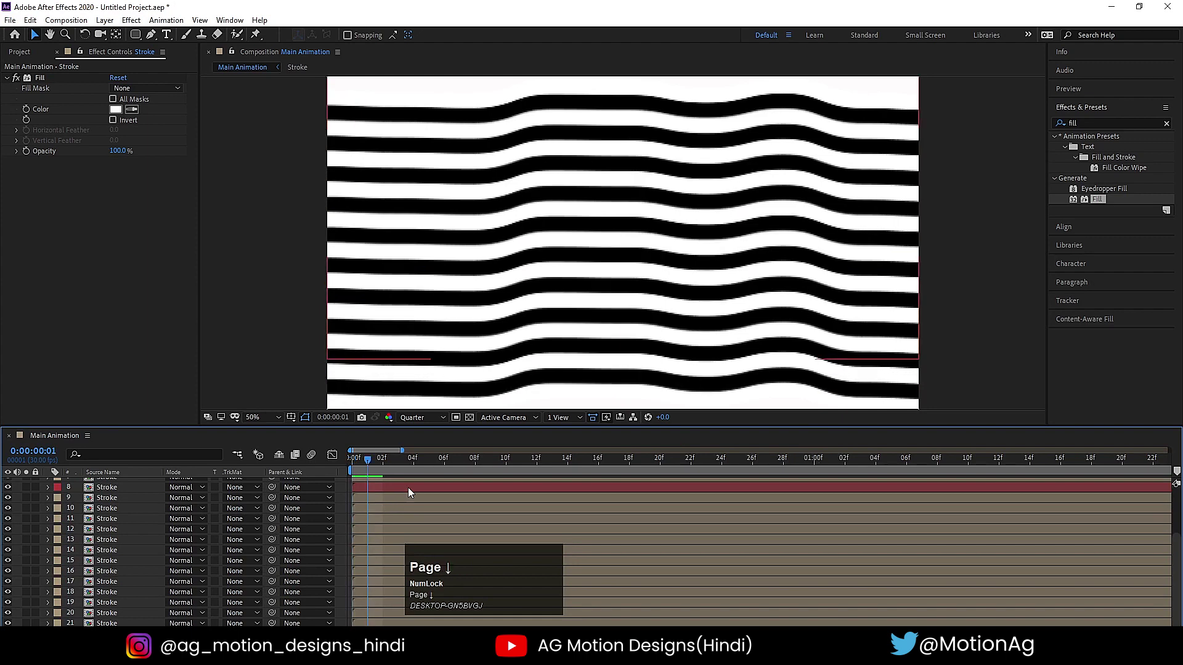
drag(350, 460, 333, 461)
key(Page_Down)
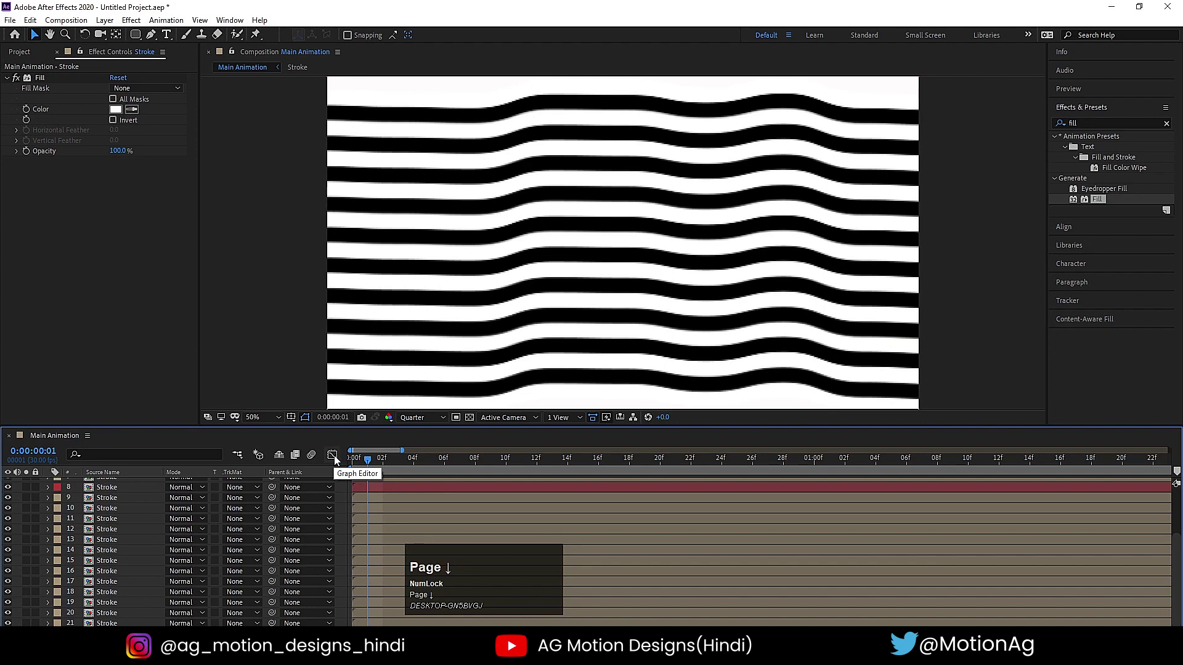
key(Page_Down)
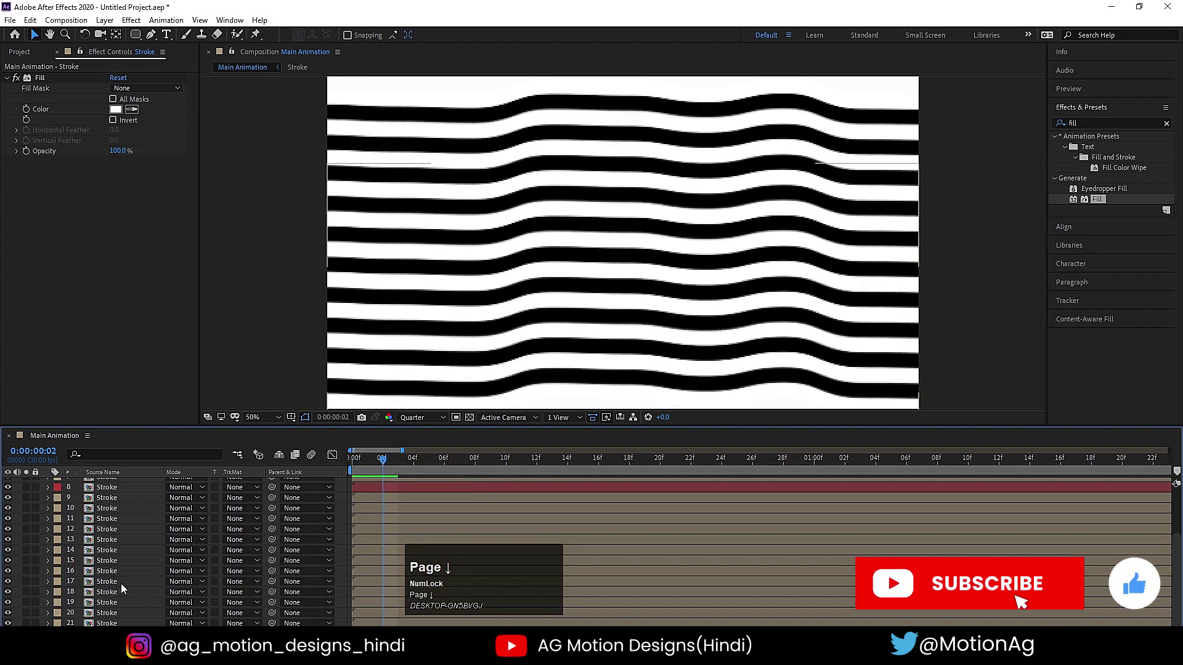
scroll(121, 583, up, 3)
key(ctrl+a)
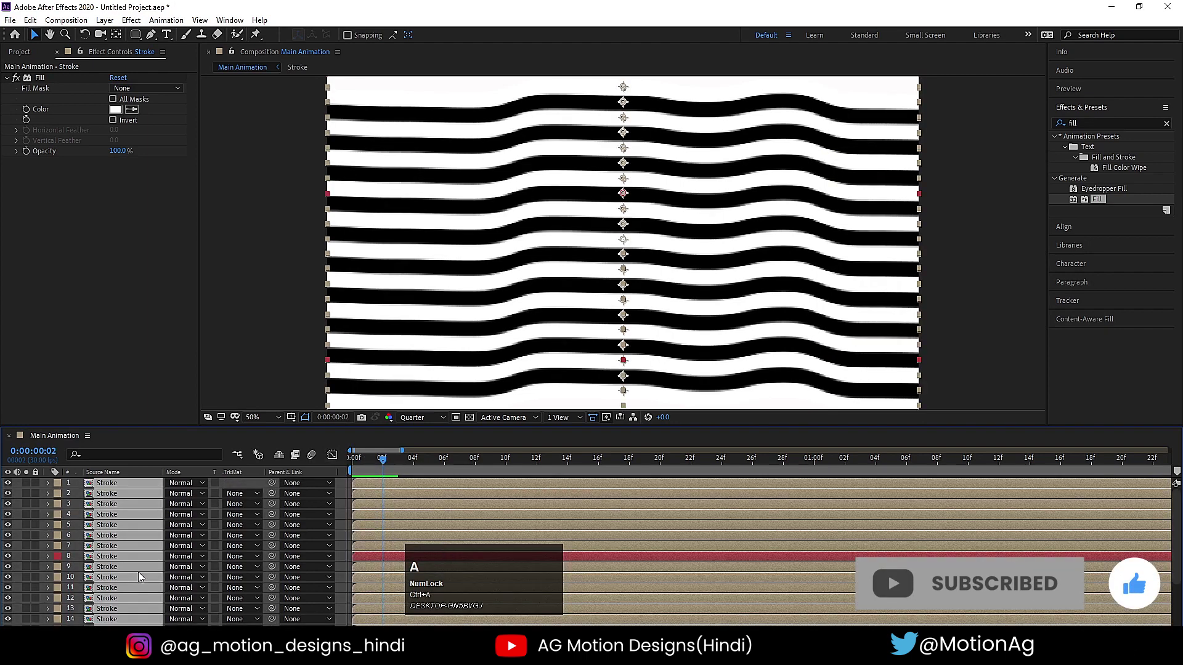
key(alt+bracketright)
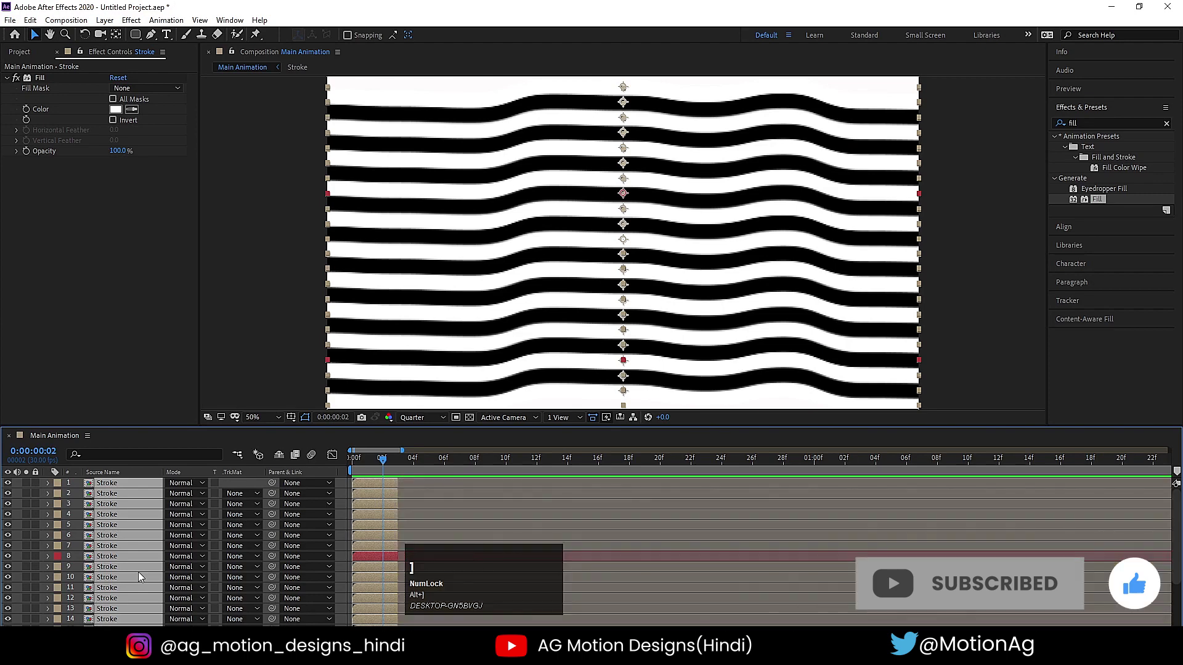
Sequence all the trimmed Stroke layers one after another with no overlap.
right_click(377, 488)
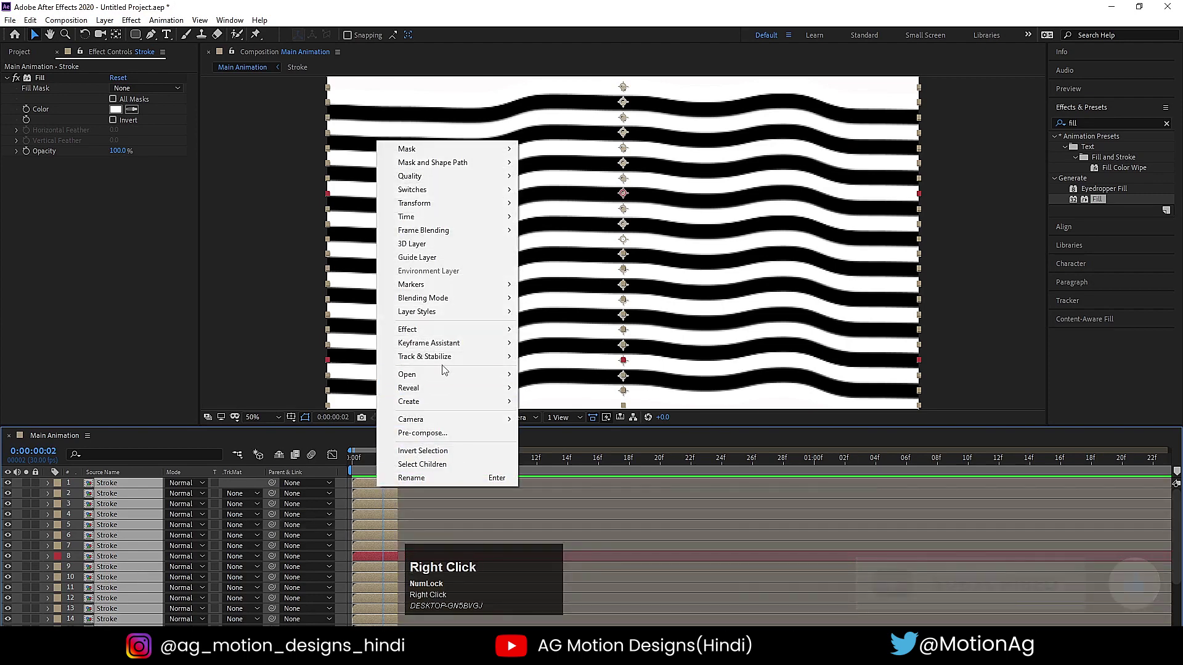
click(431, 343)
click(562, 453)
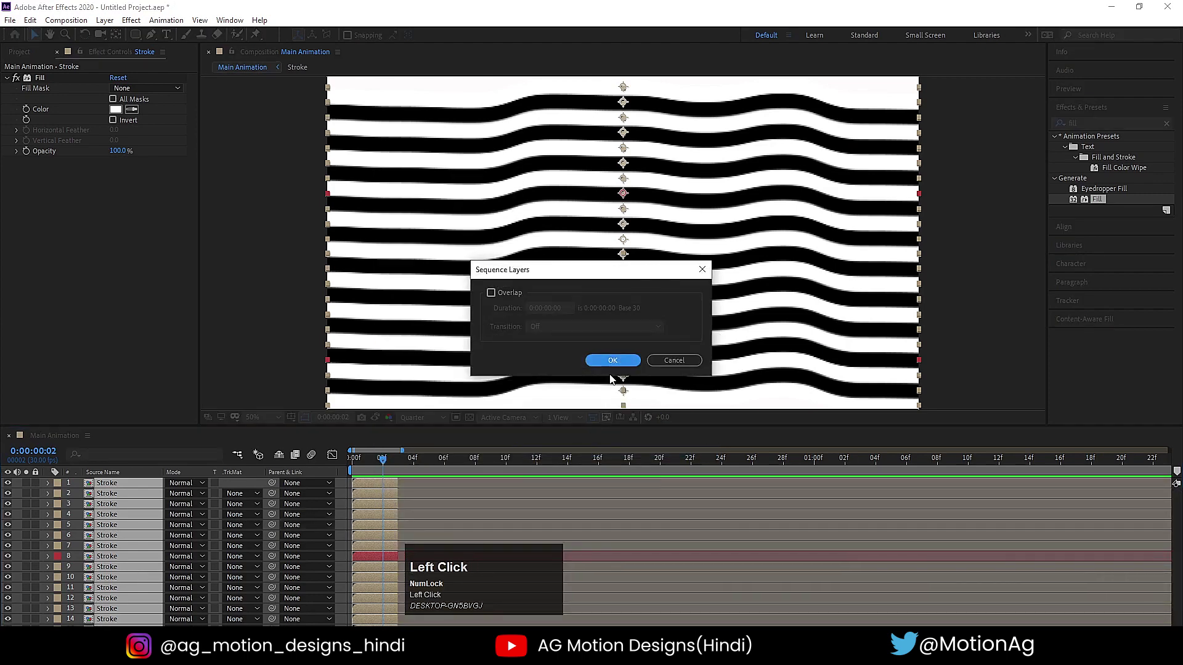
click(610, 360)
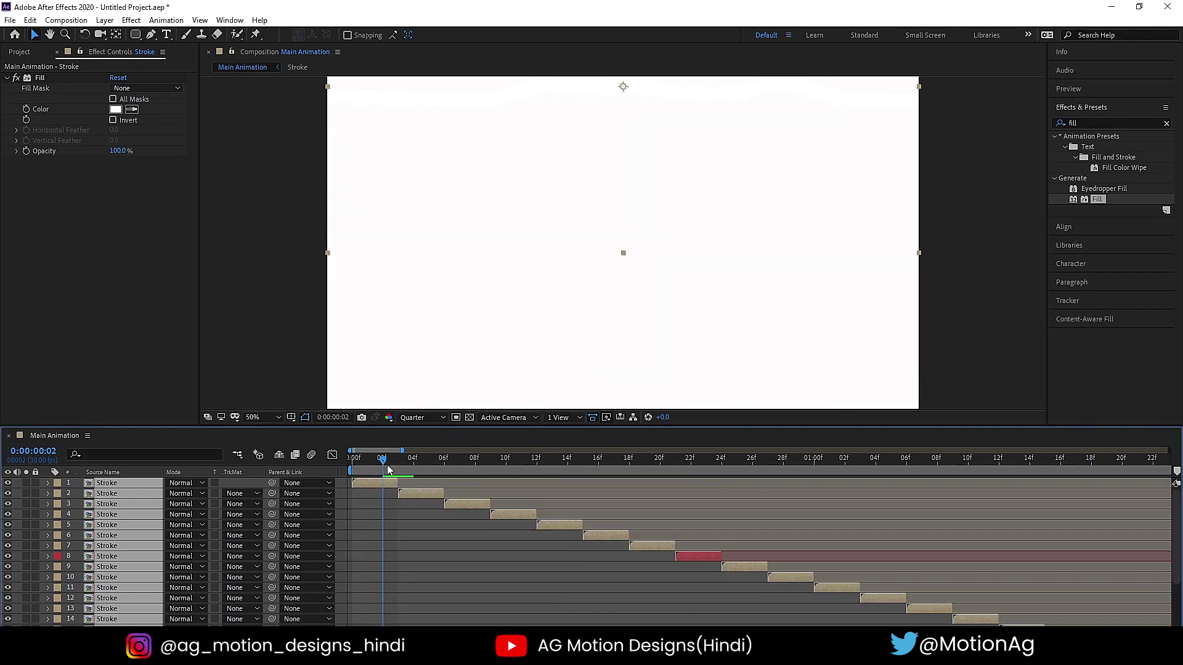
Extend the ends of all Stroke layers to the end of the composition and preview the staggered wave animation.
key(minus)
key(minus)
key(minus)
key(minus)
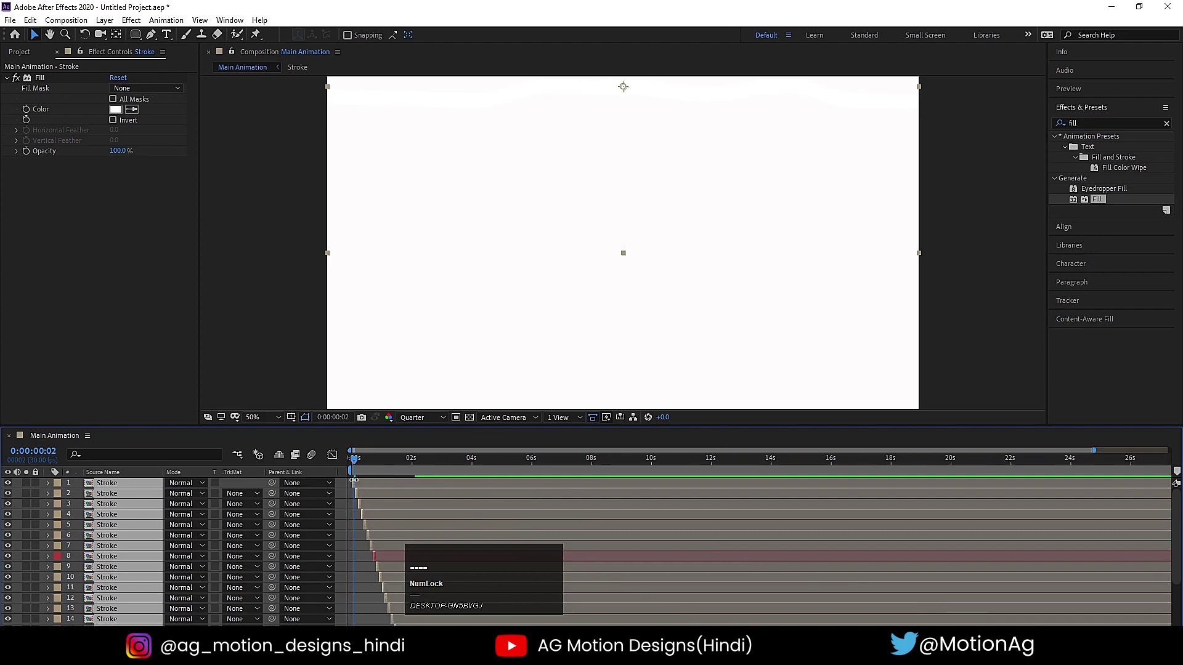
drag(353, 480, 1159, 471)
key(space)
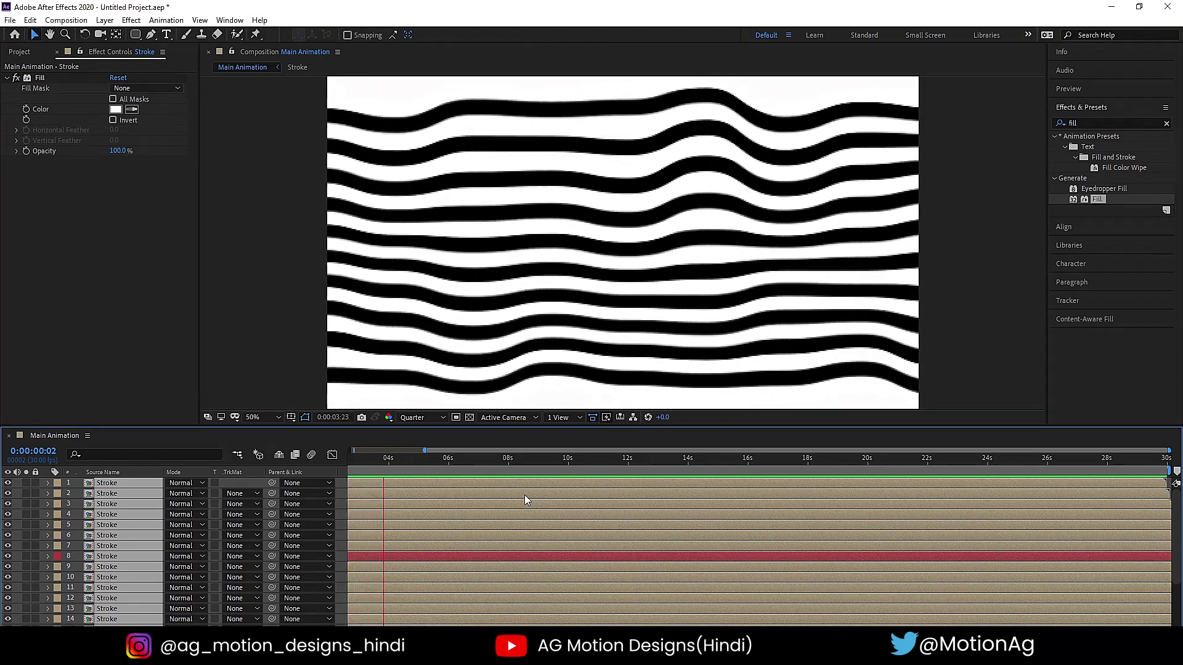
key(space)
Trim the starts of all Stroke layers at 0:00:02:00, where the last staggered layer begins.
scroll(390, 553, down, 3)
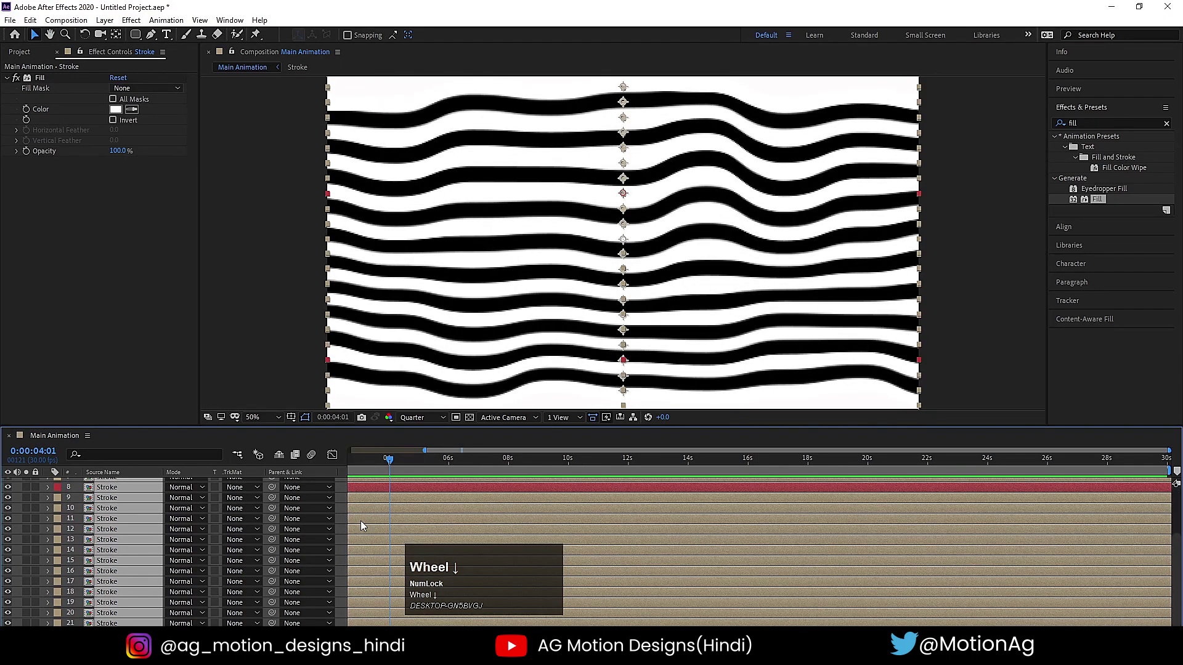
drag(350, 459, 331, 456)
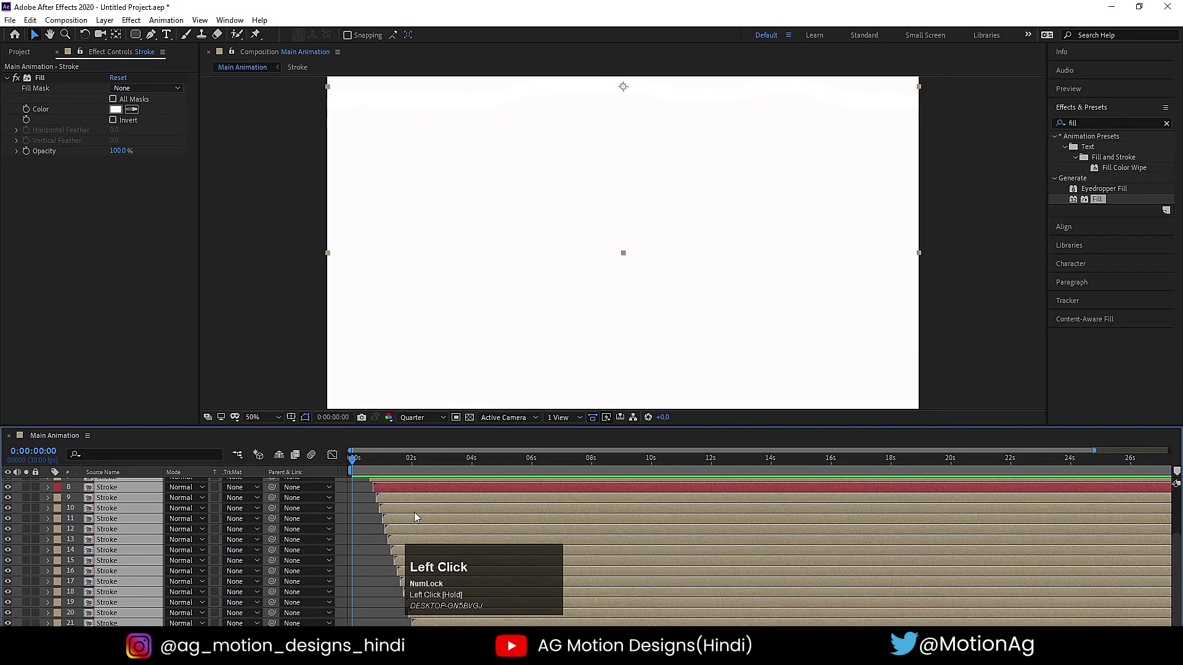
scroll(416, 517, up, 3)
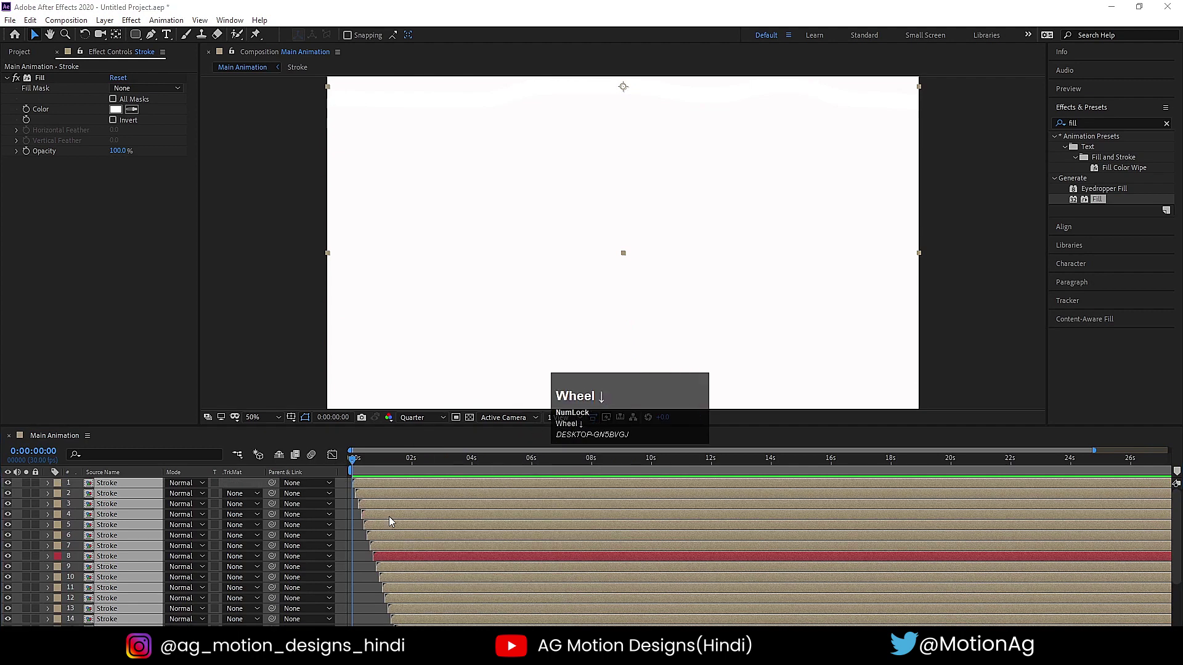
scroll(390, 521, down, 3)
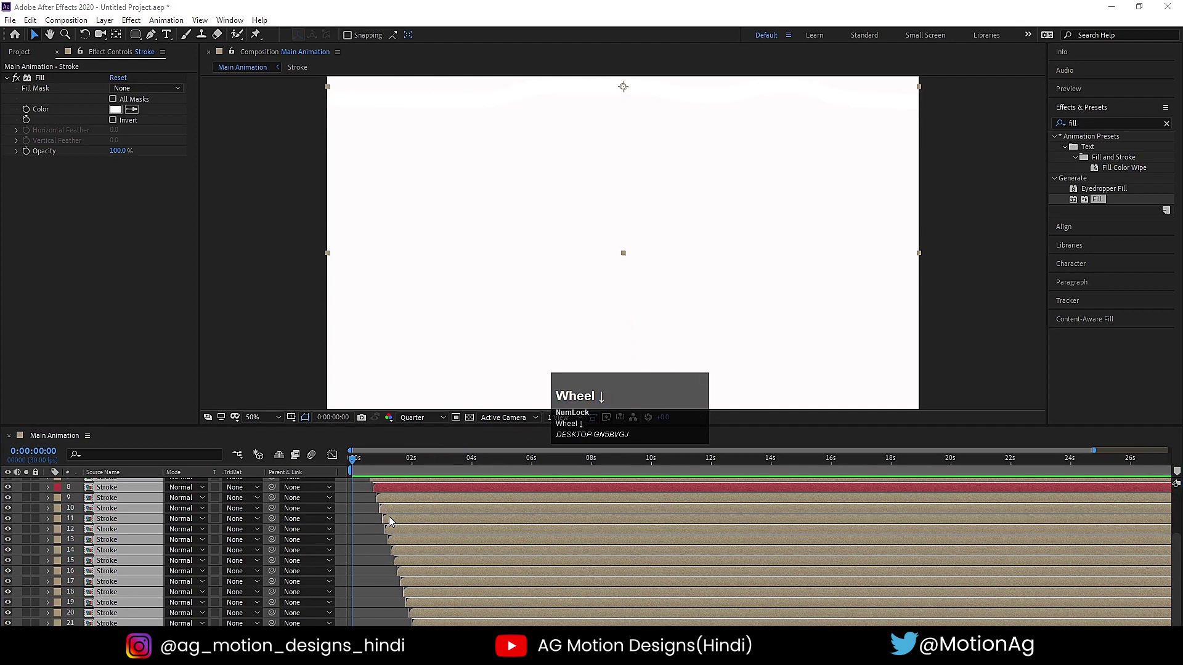
click(409, 458)
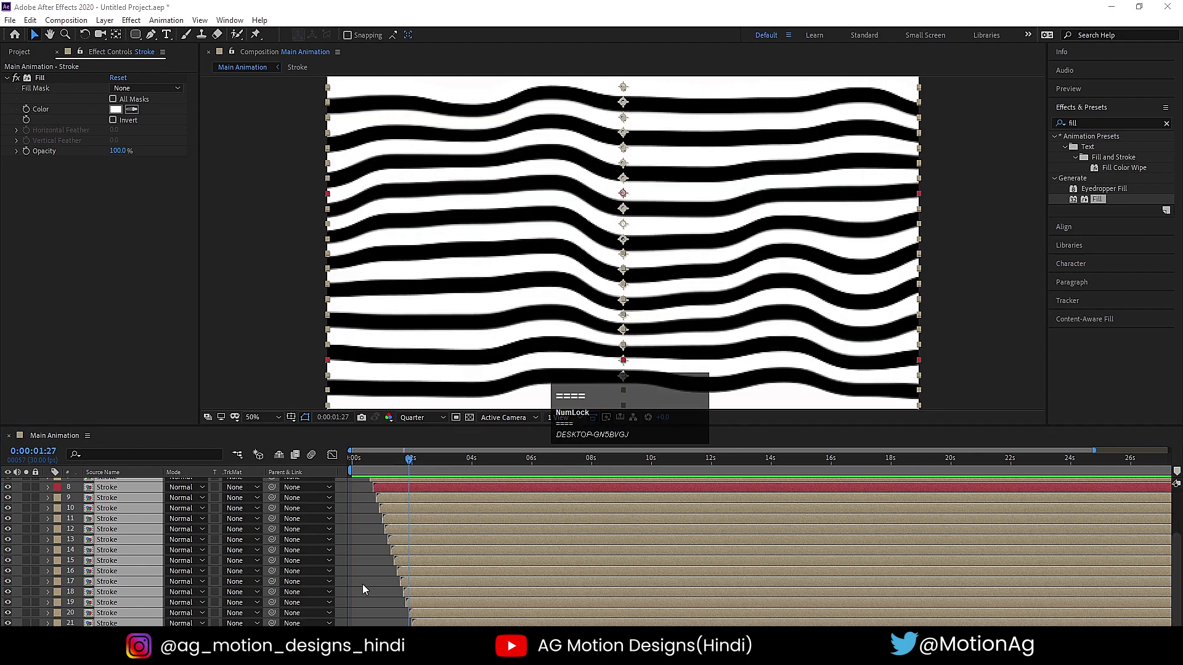
click(423, 459)
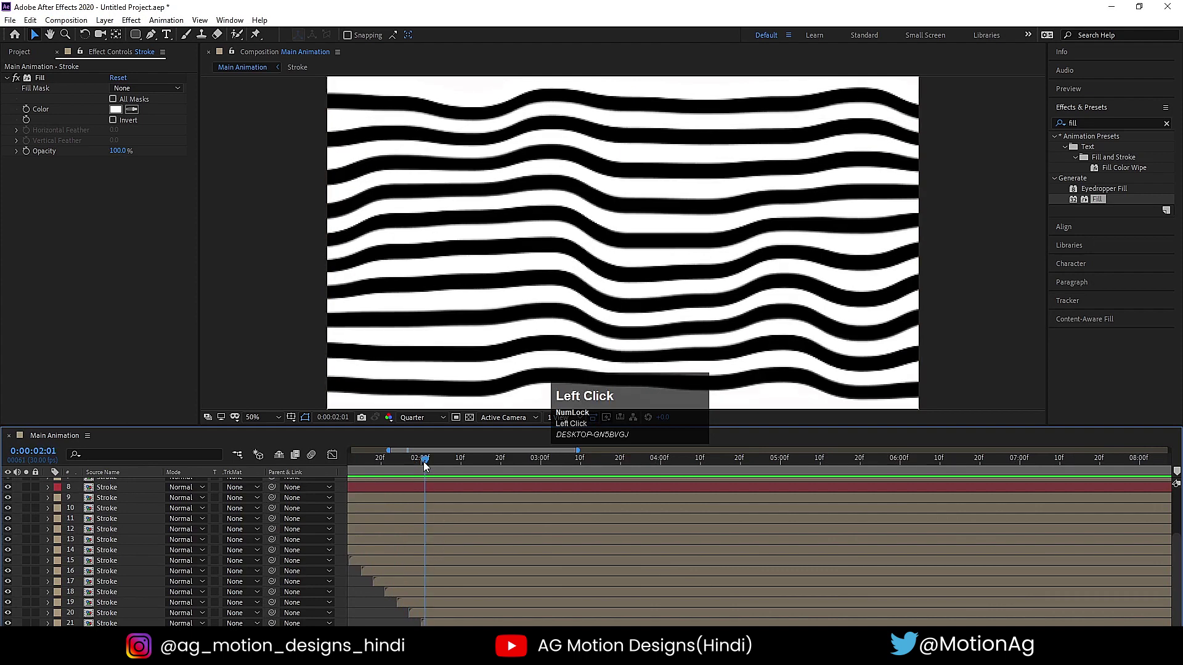
drag(423, 461, 419, 460)
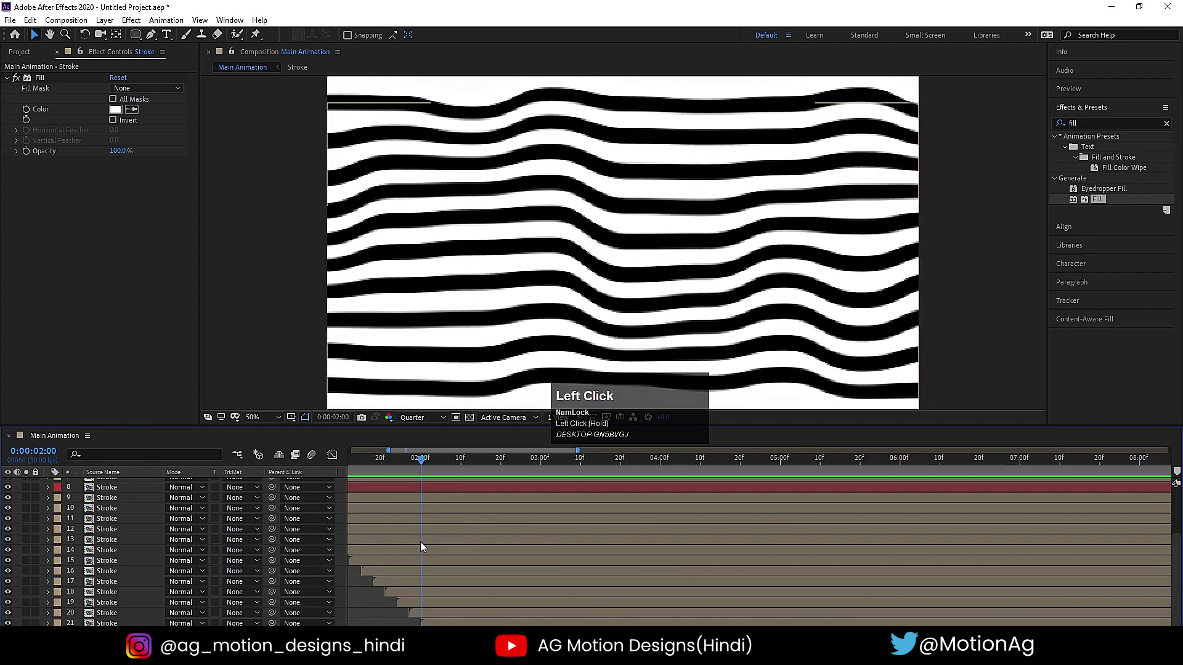
scroll(421, 546, up, 3)
key(ctrl+a)
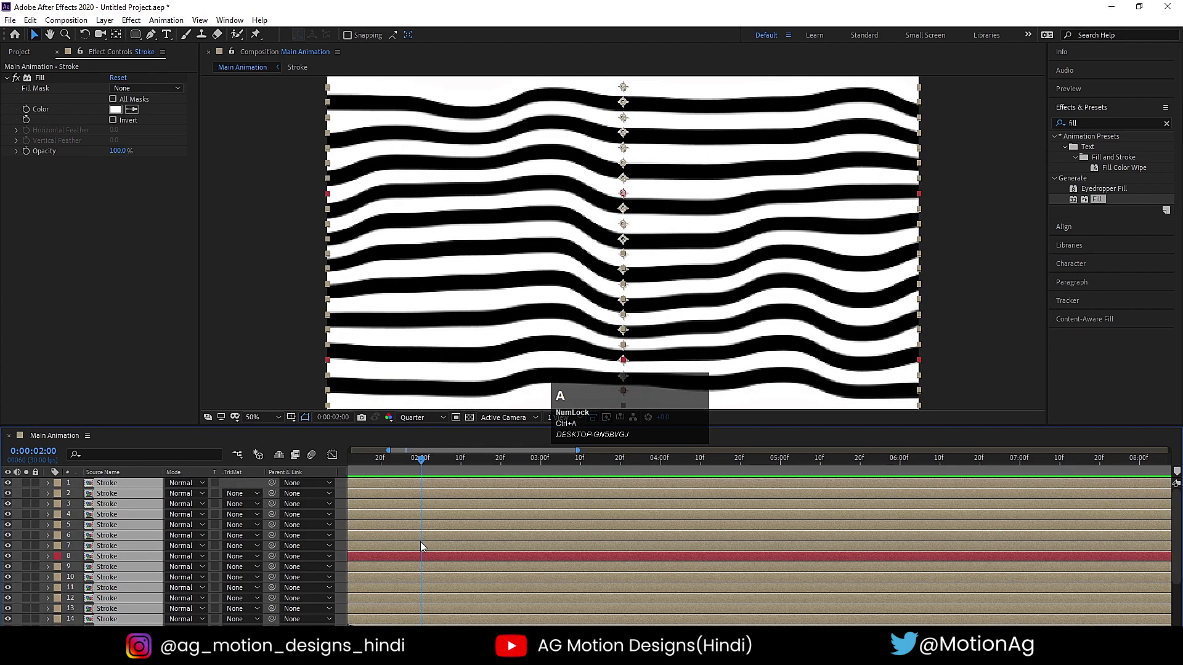
key(alt+bracketleft)
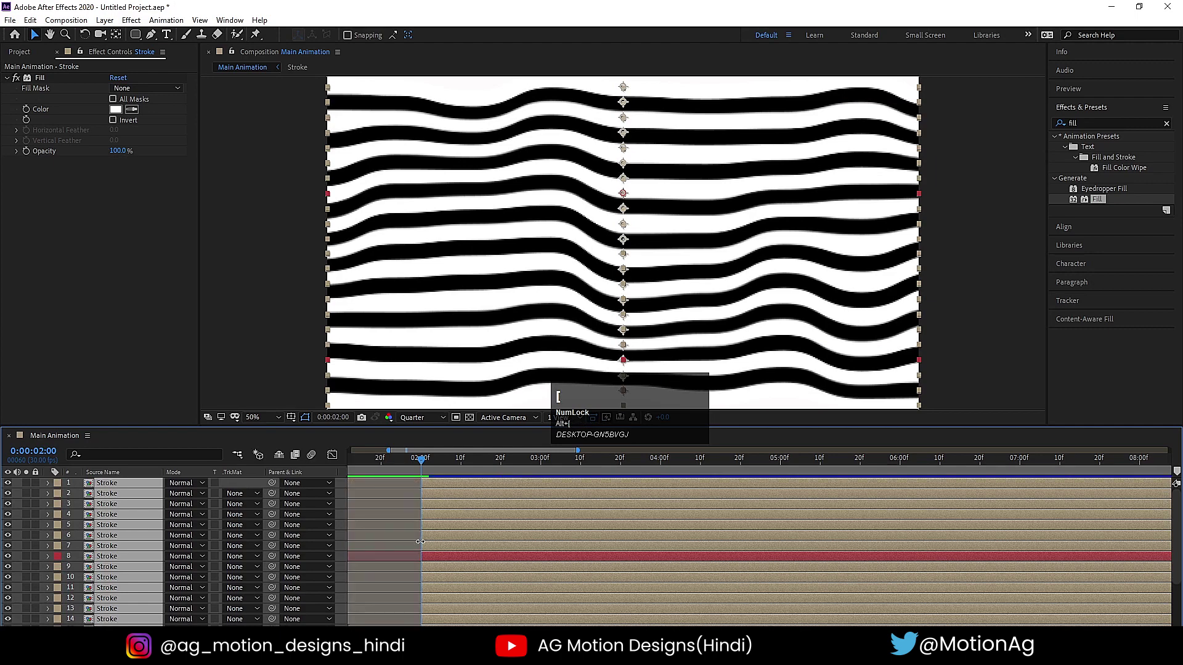
Move all Stroke layers so that their trimmed starts sit at frame 0 of the composition.
key(minus)
key(minus)
key(minus)
drag(413, 459, 306, 455)
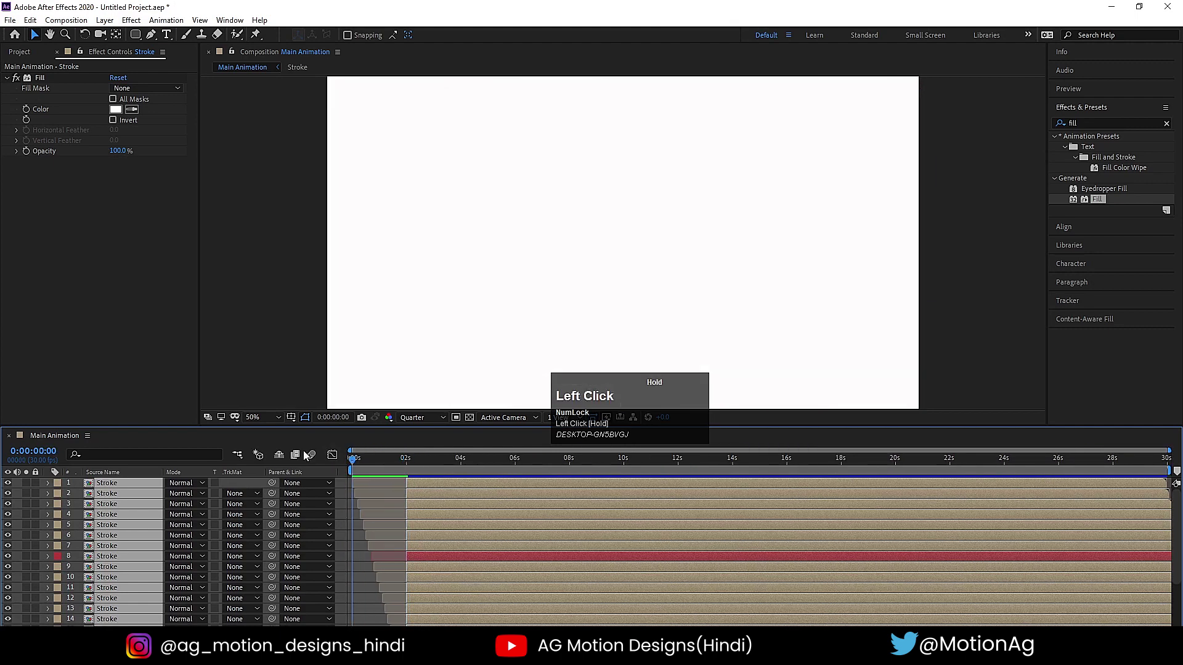
key(bracketleft)
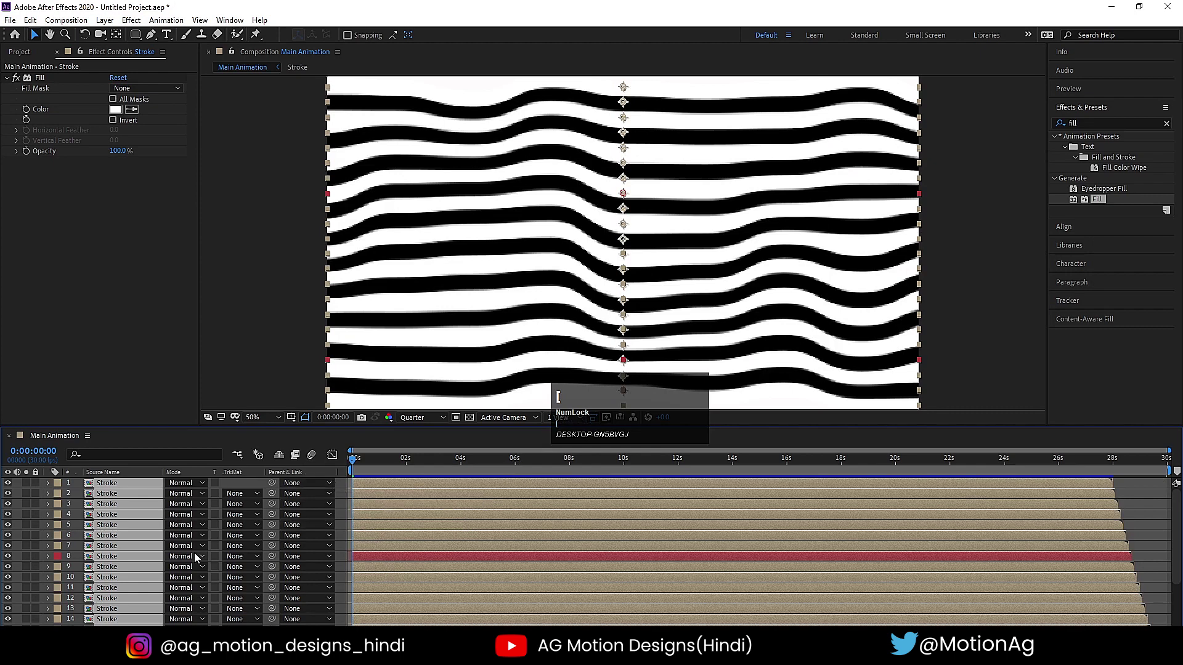
Pre-compose all Stroke layers into a new composition named Bg, moving all attributes into it.
scroll(85, 546, down, 1)
scroll(92, 567, down, 1)
scroll(96, 580, up, 3)
key(ctrl+shift+c)
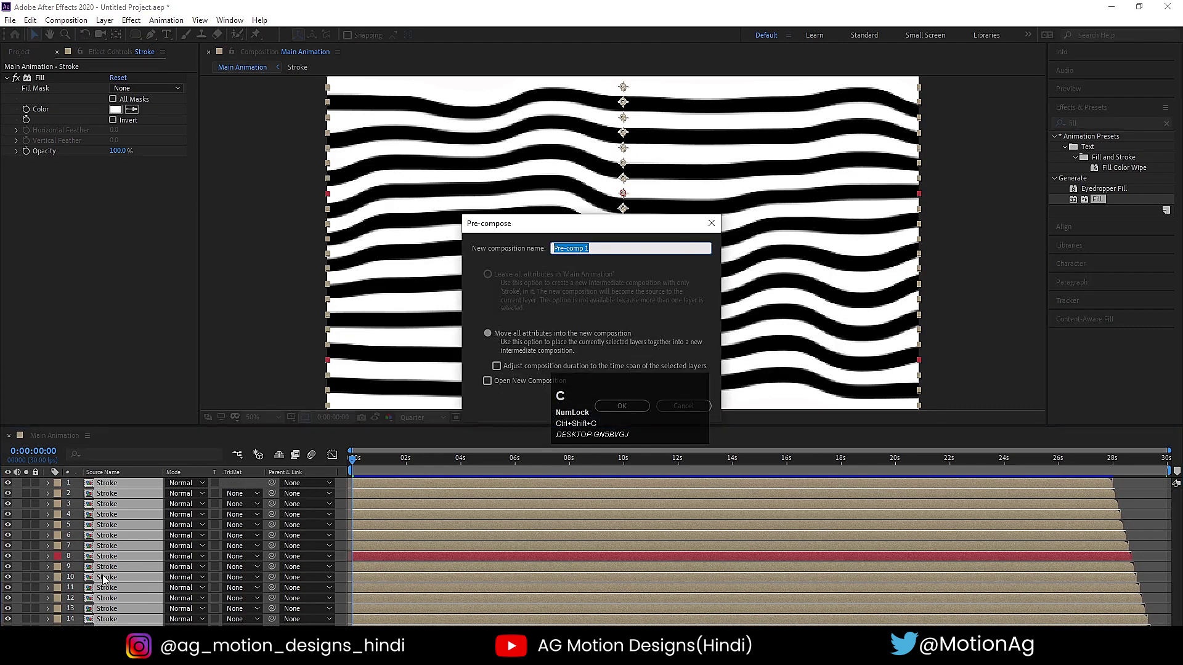
text(Bg)
key(Return)
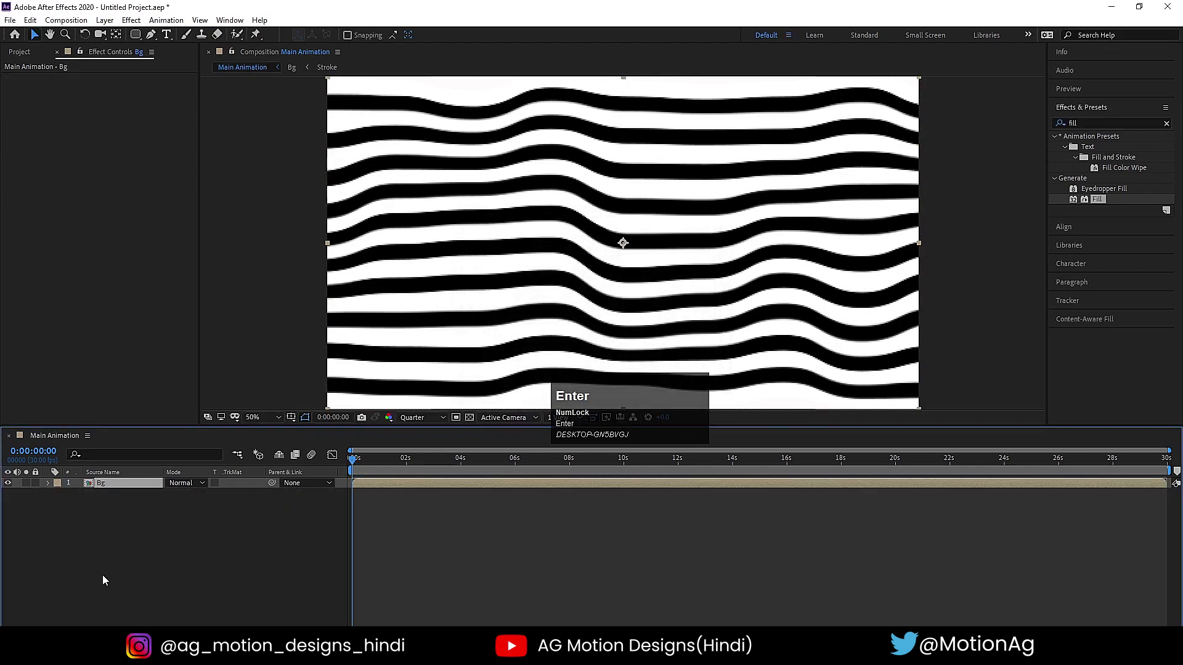
Open the Bg composition and apply the Drop Shadow effect to Stroke layer 1.
double_click(115, 485)
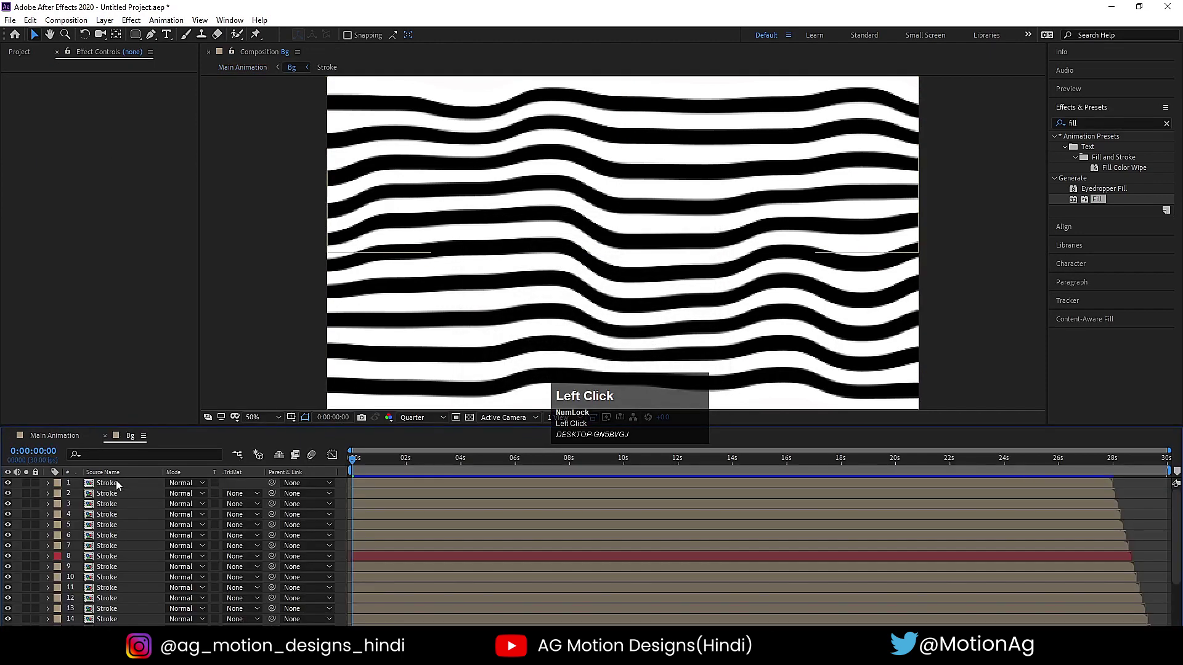
click(117, 482)
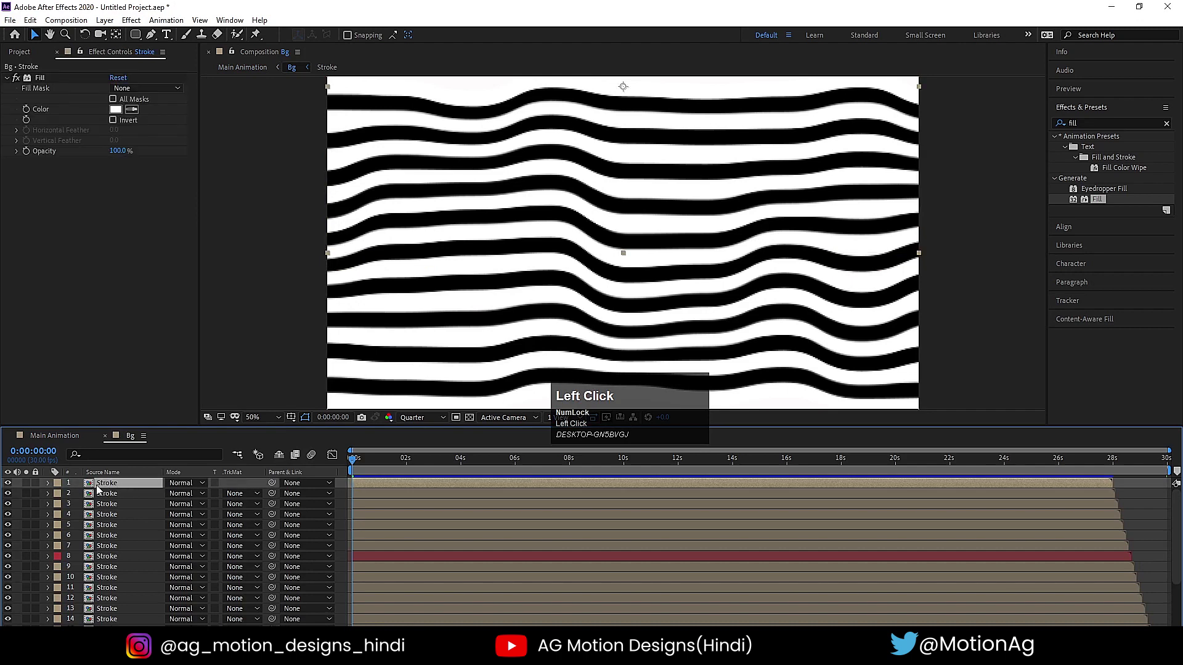
click(1092, 124)
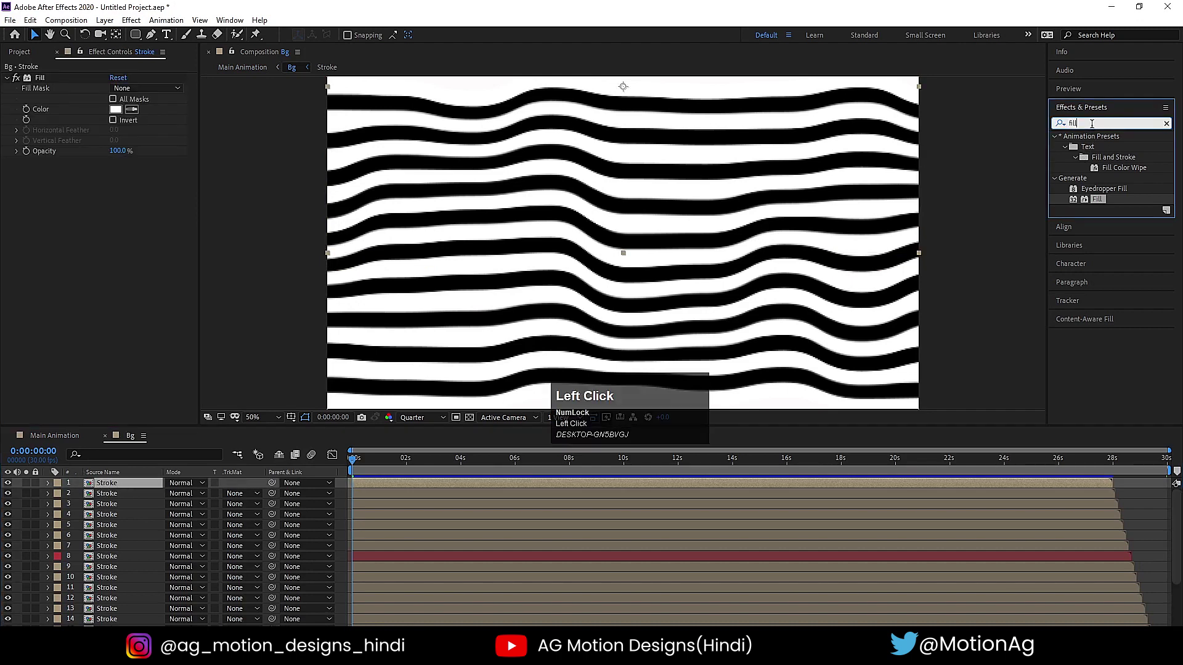
key(ctrl+a)
text(drop;)
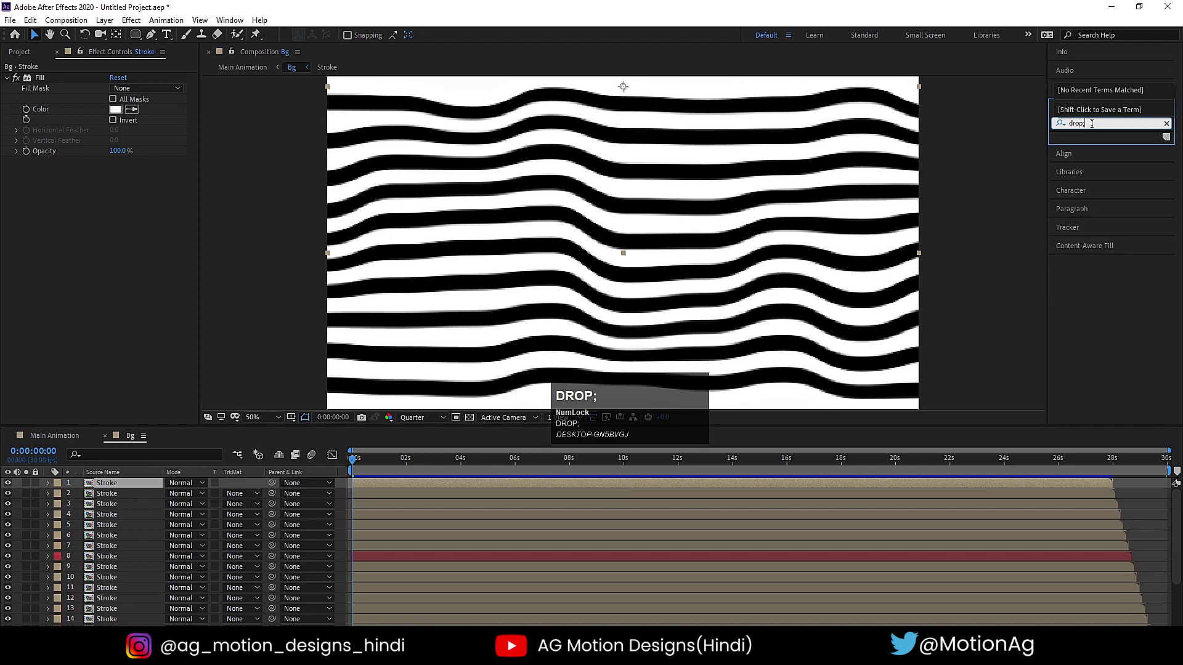
key(BackSpace)
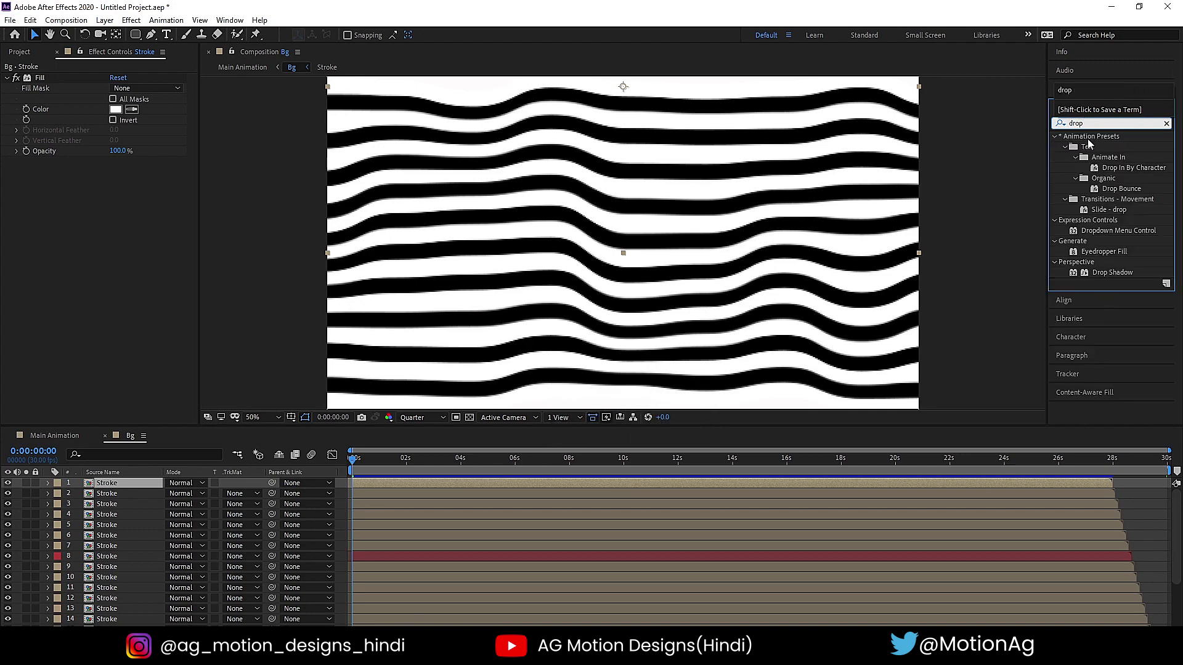
double_click(1114, 272)
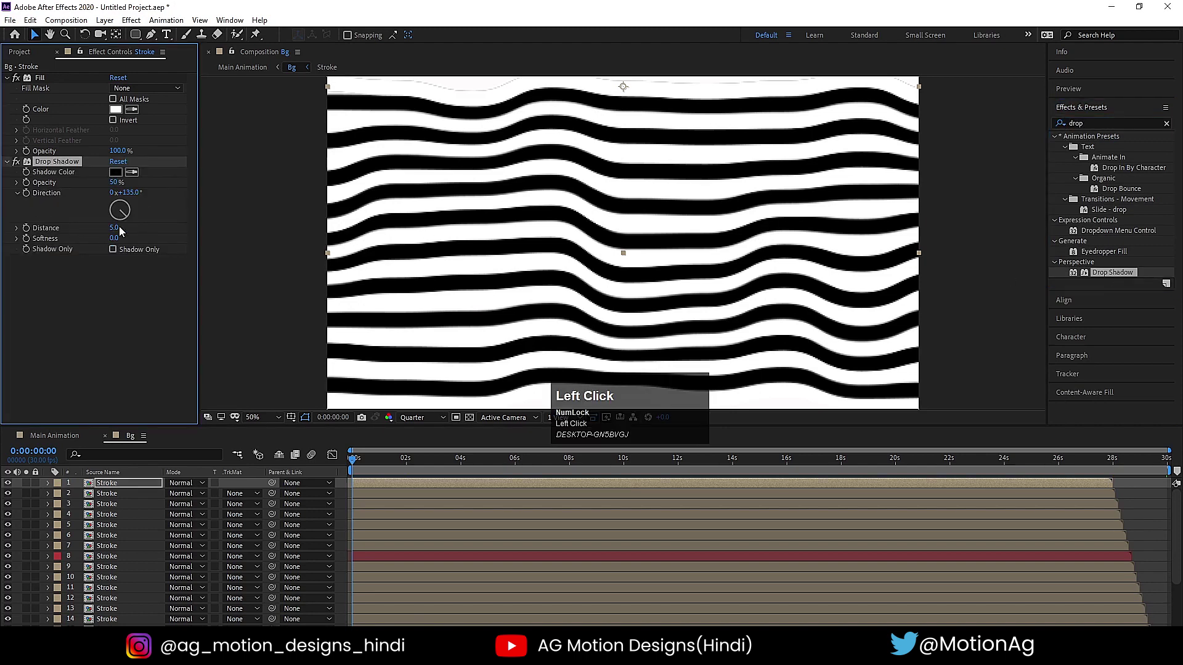
Set the Drop Shadow on Stroke layer 1 to distance 10, opacity 20% and softness 100.
key(Return)
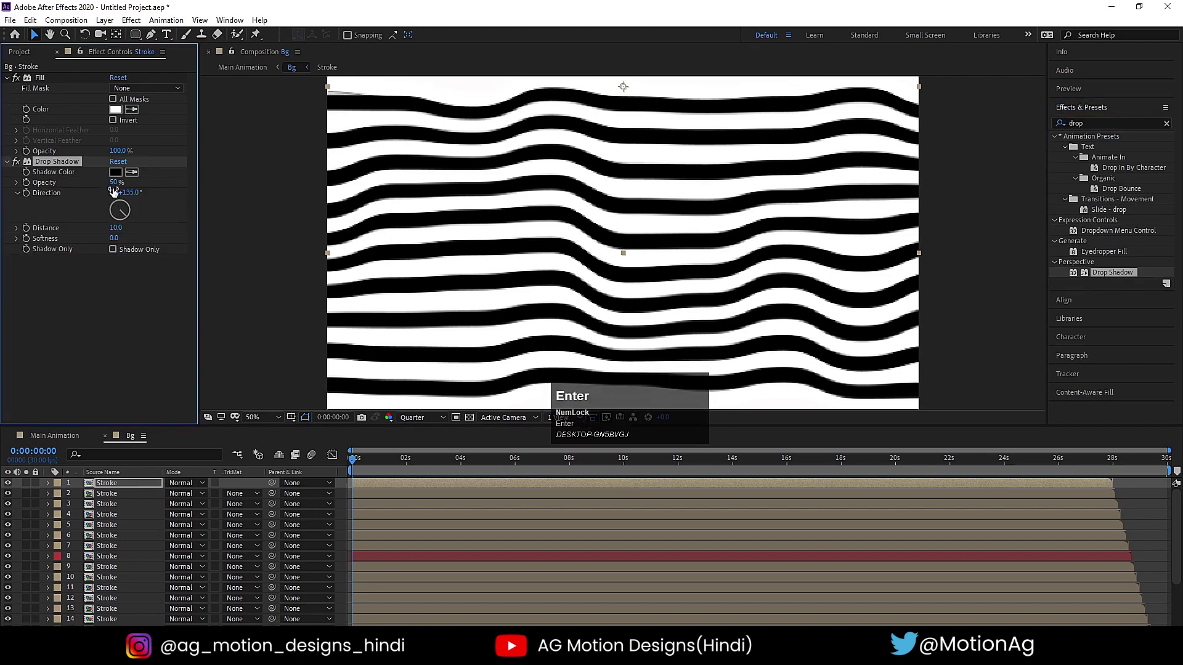
click(116, 183)
text(20)
key(Return)
click(115, 228)
click(116, 239)
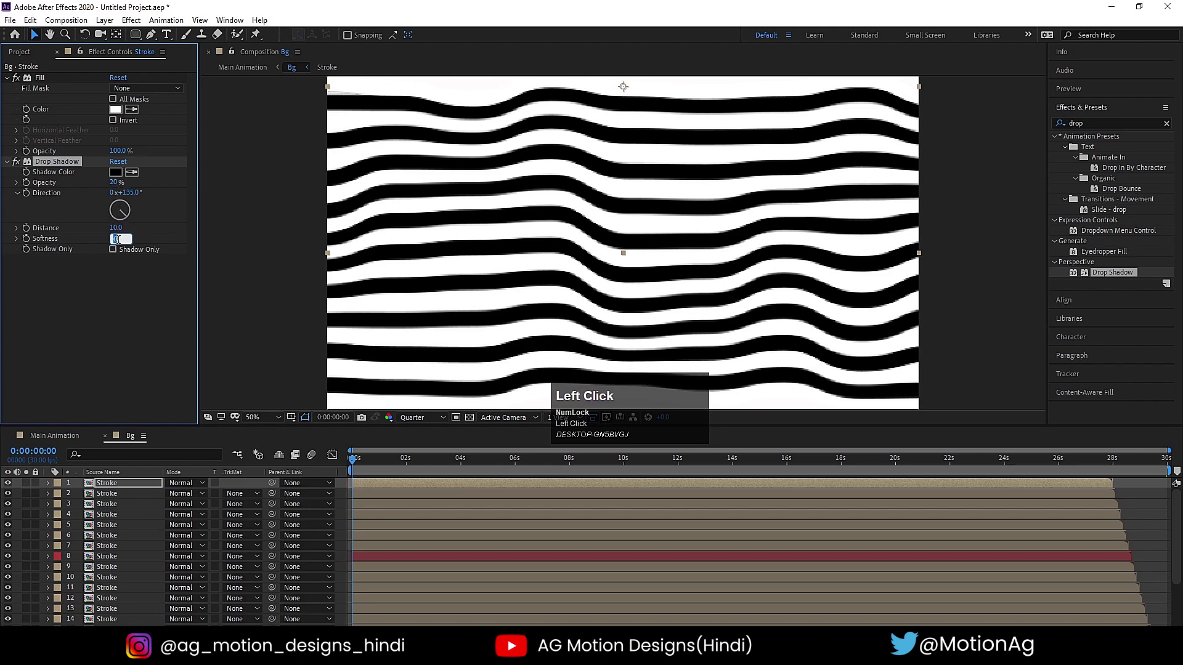
key(Return)
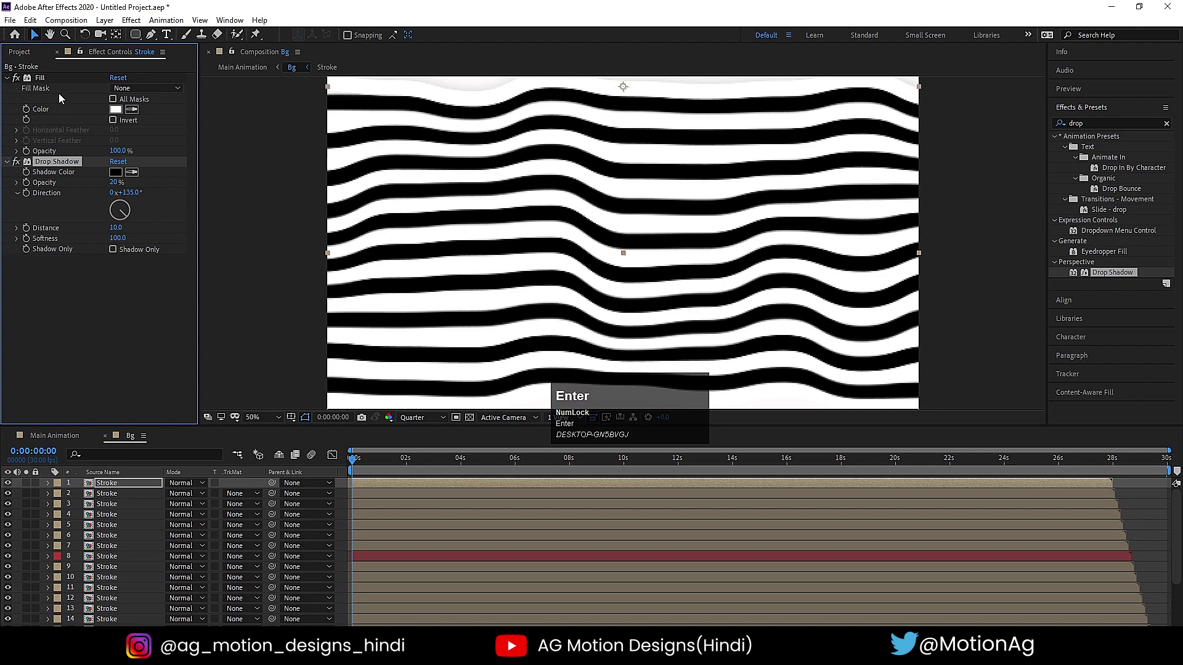
Copy the Drop Shadow from Stroke layer 1 and paste it onto the odd-numbered Stroke layers from 3 to 21.
click(46, 163)
key(ctrl+c)
click(90, 502)
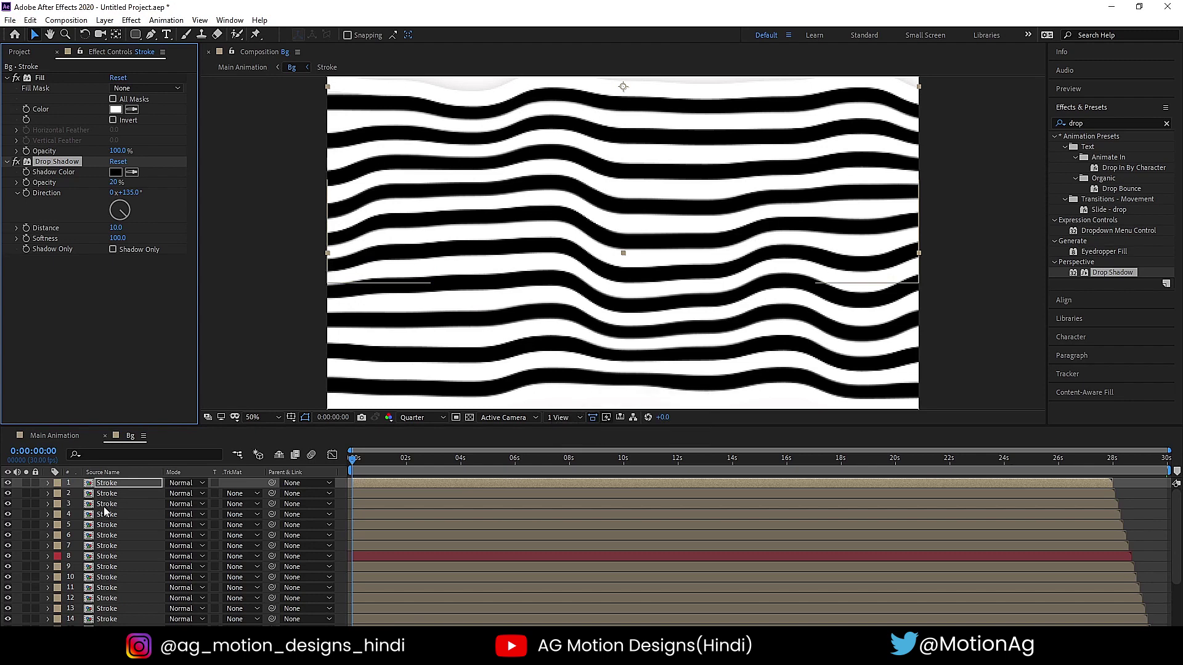
ctrl+click(106, 525)
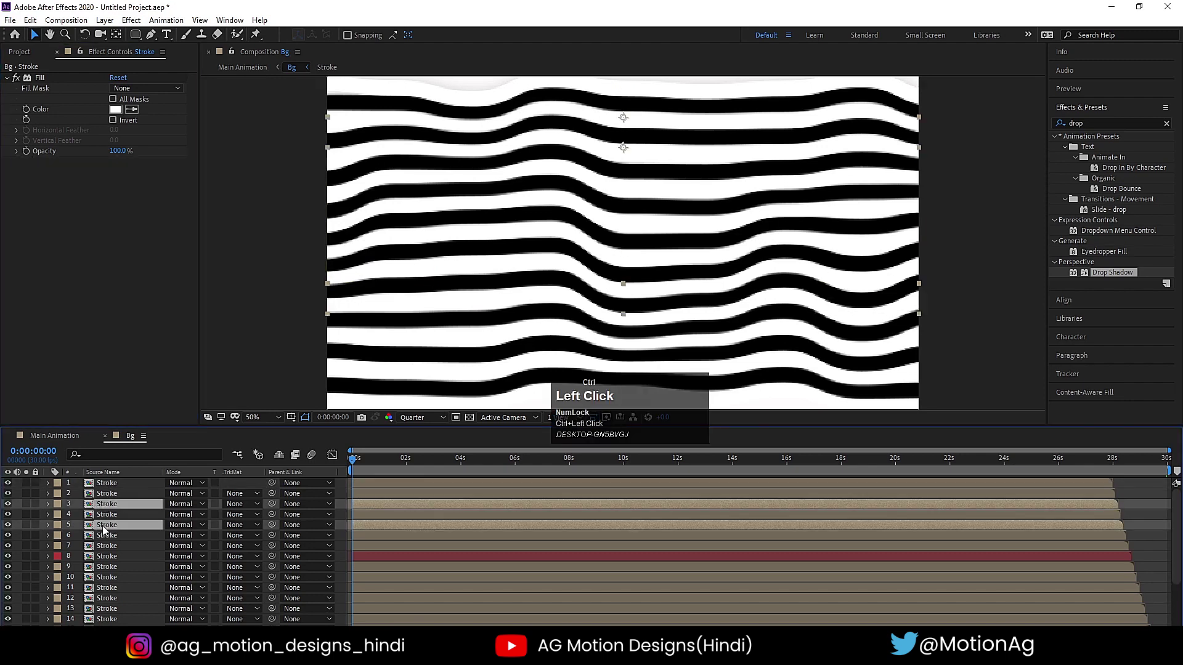
ctrl+click(106, 546)
ctrl+click(108, 567)
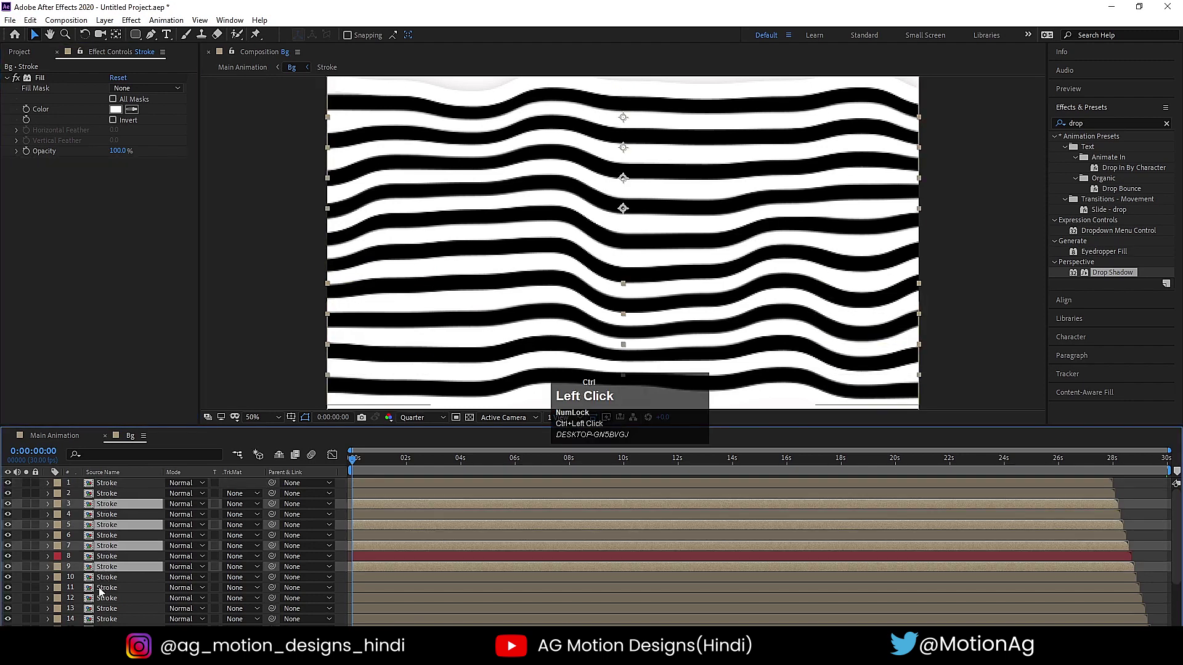
ctrl+click(110, 588)
scroll(111, 592, down, 2)
ctrl+click(101, 546)
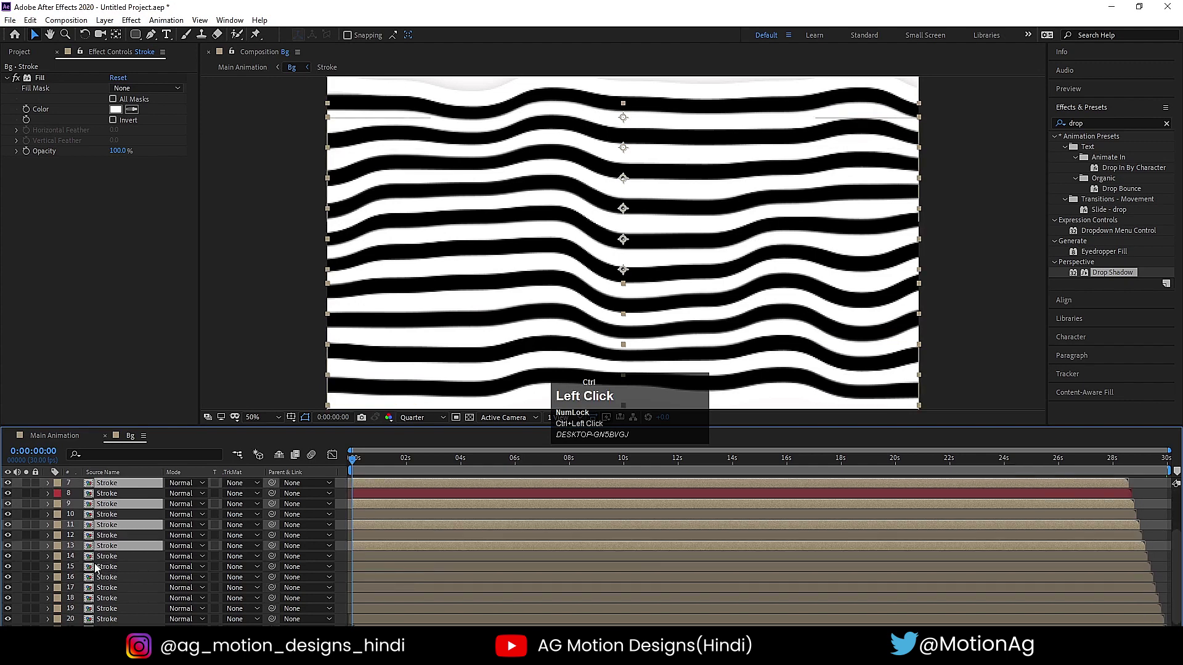
ctrl+click(98, 567)
ctrl+click(98, 588)
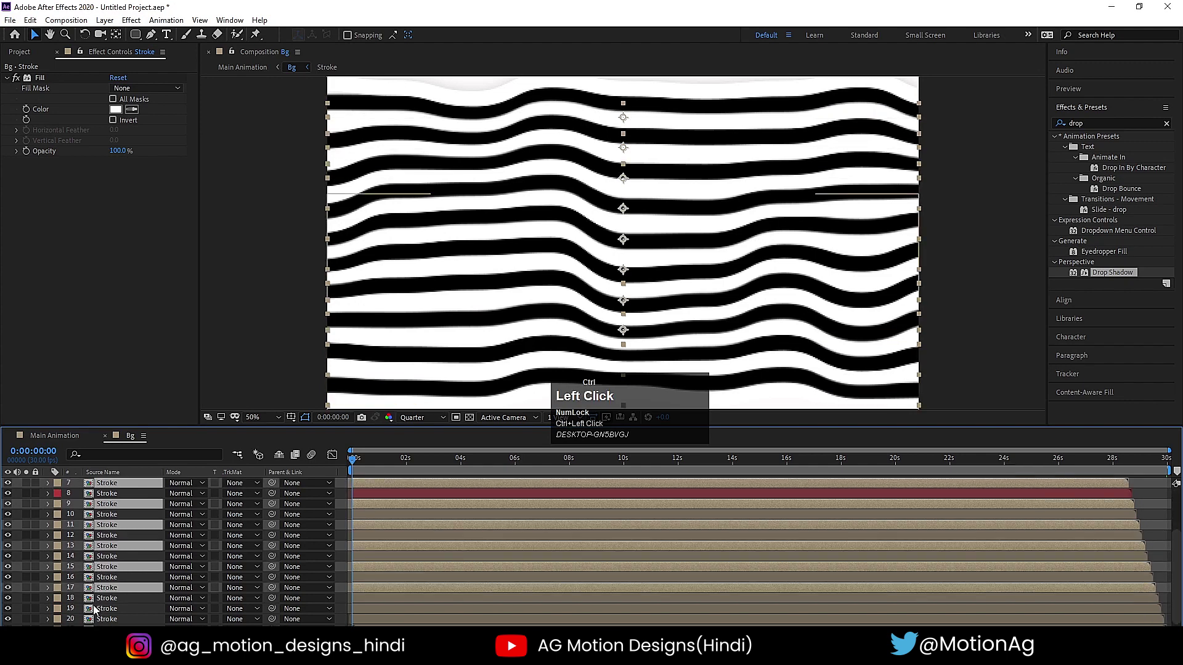
ctrl+click(96, 609)
scroll(95, 610, down, 1)
ctrl+click(91, 622)
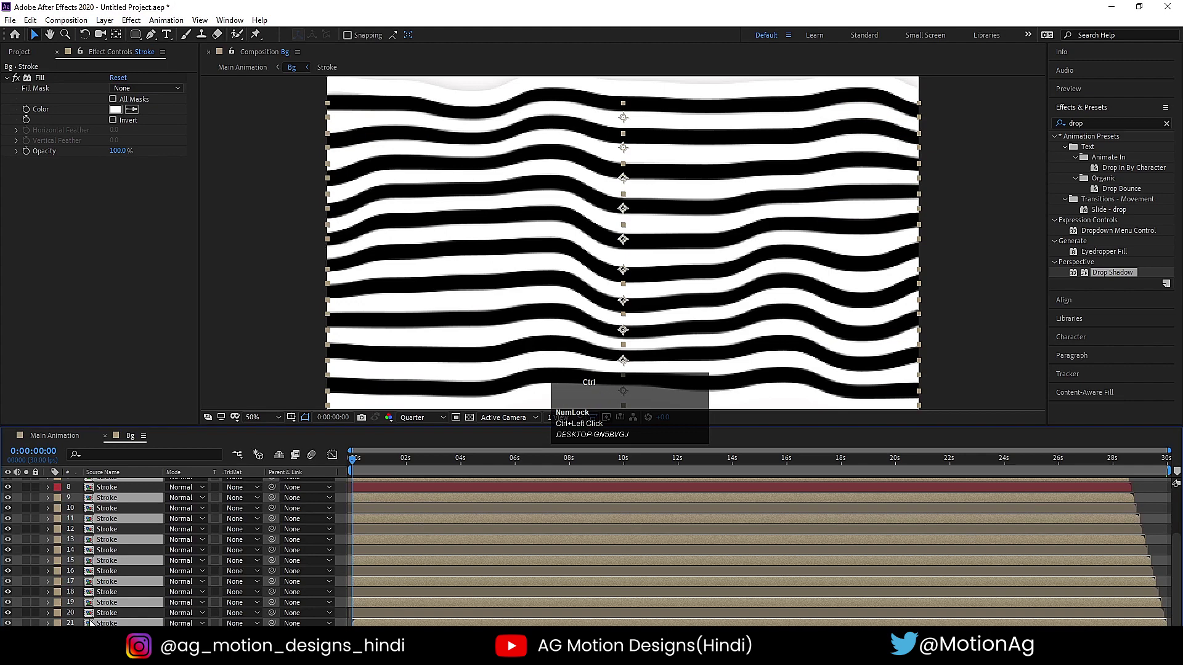
key(ctrl+v)
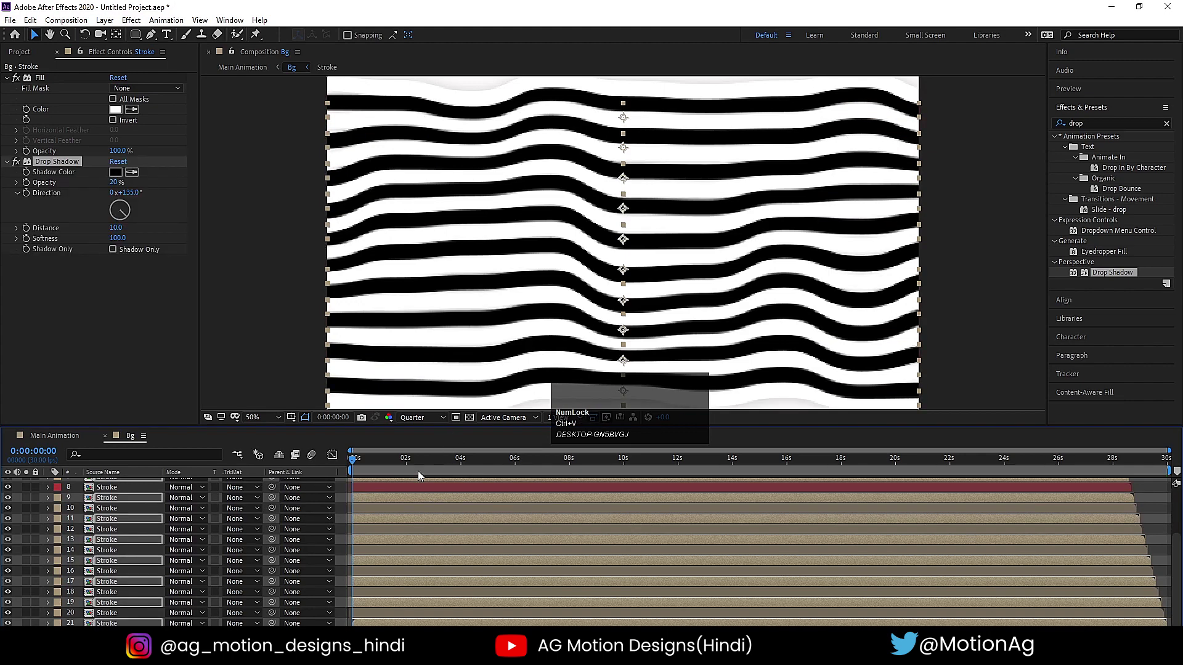
Preview the animation in Bg and Main Animation, and undo pasting the Drop Shadow onto the odd-numbered Stroke layers.
click(313, 461)
key(space)
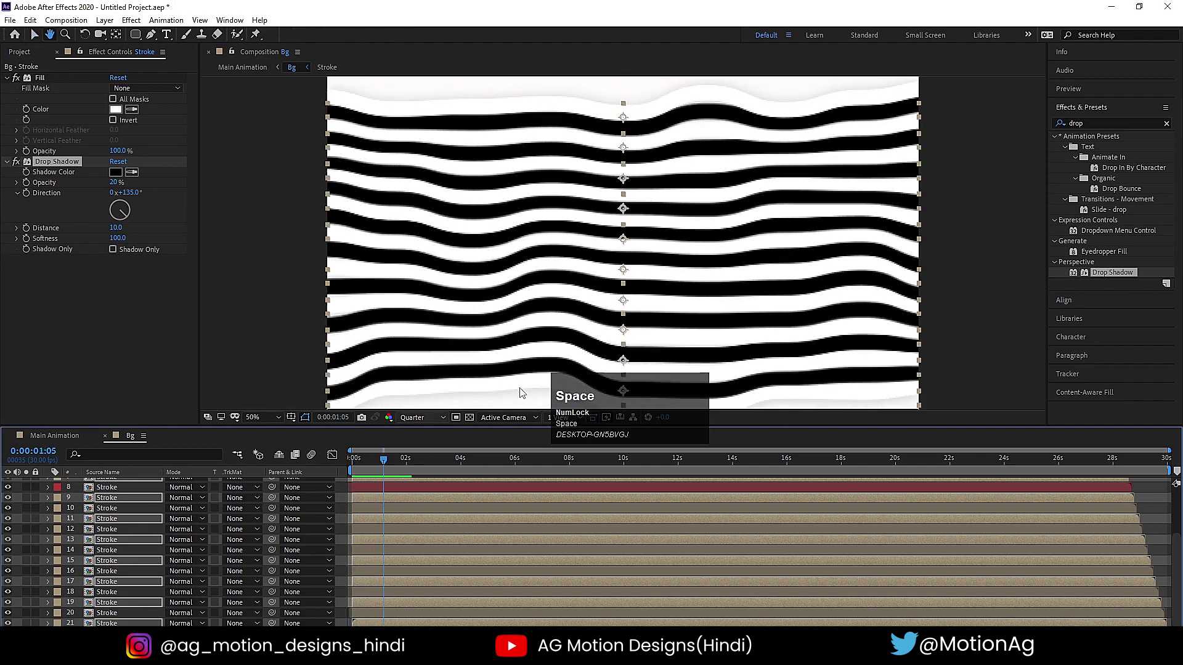
click(68, 436)
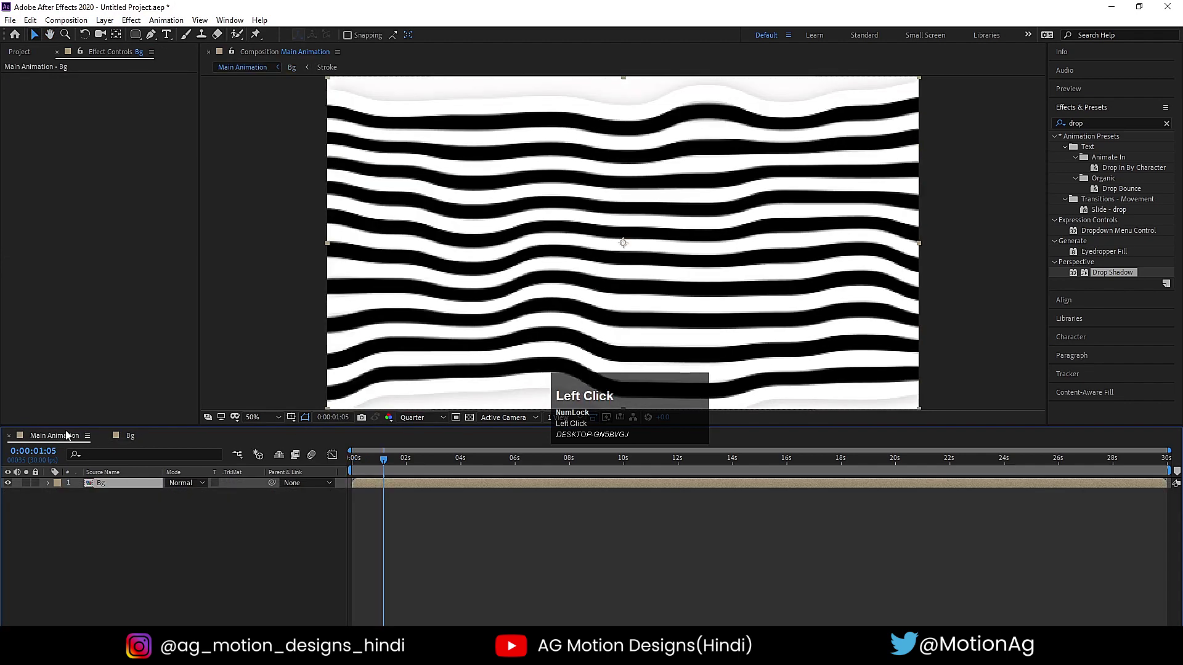
key(space)
click(130, 436)
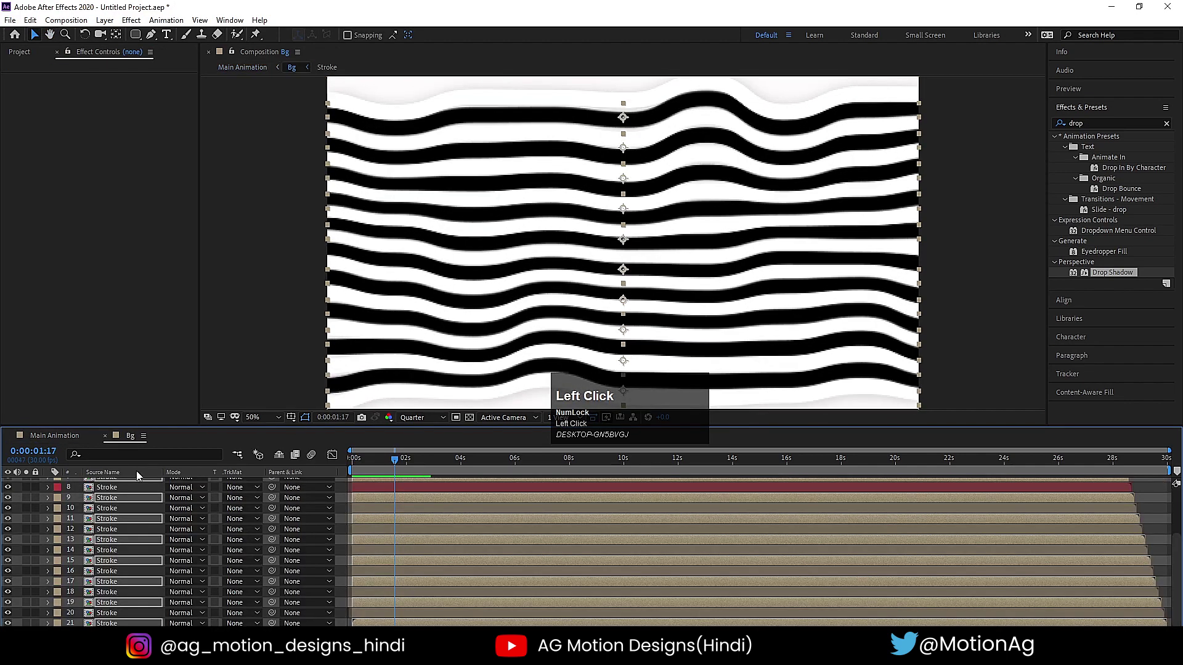
scroll(126, 493, up, 3)
key(ctrl+z)
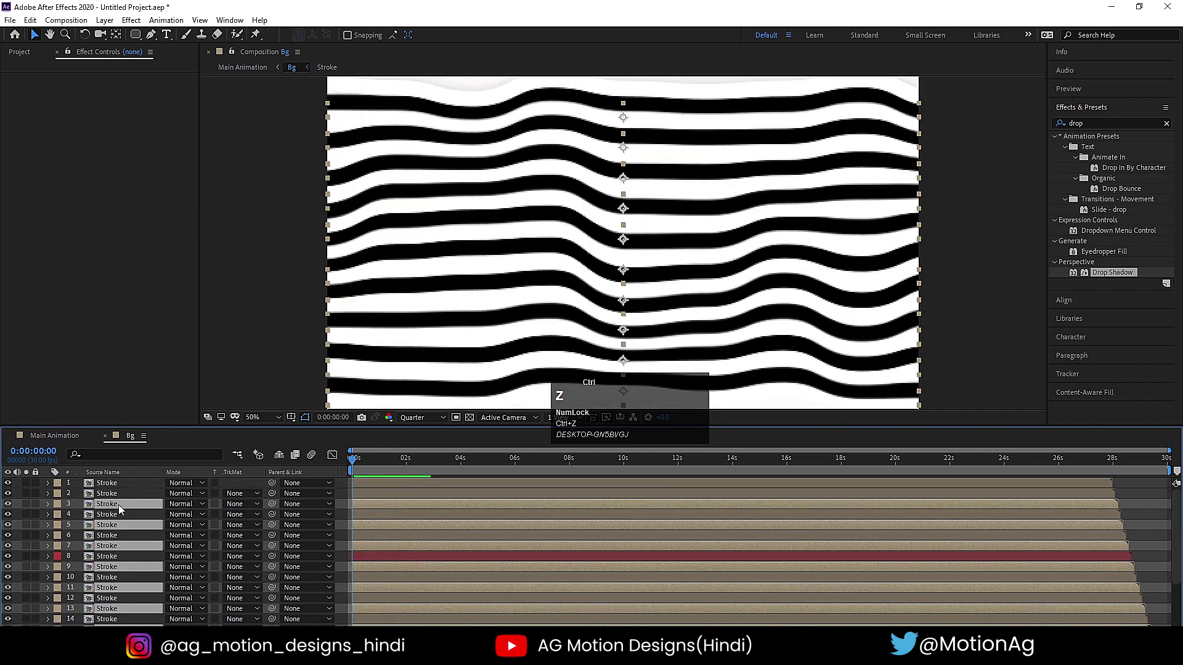
Copy the Drop Shadow from Stroke layer 1 and paste it onto all Stroke layers from 2 to 21.
click(117, 483)
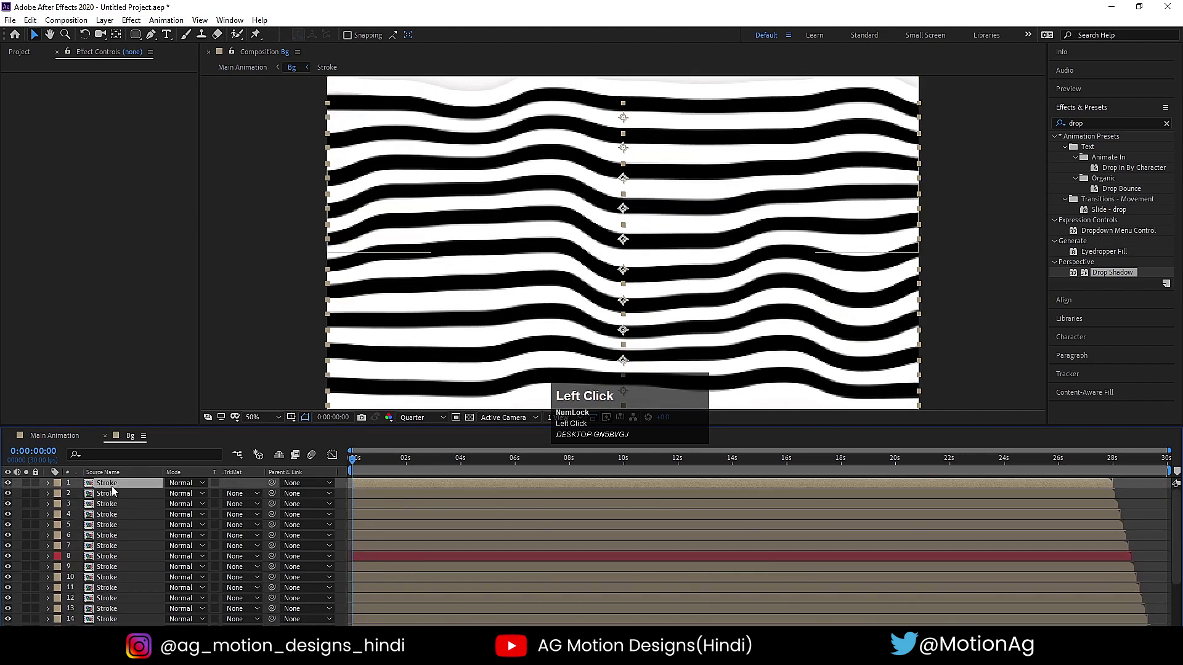
click(45, 163)
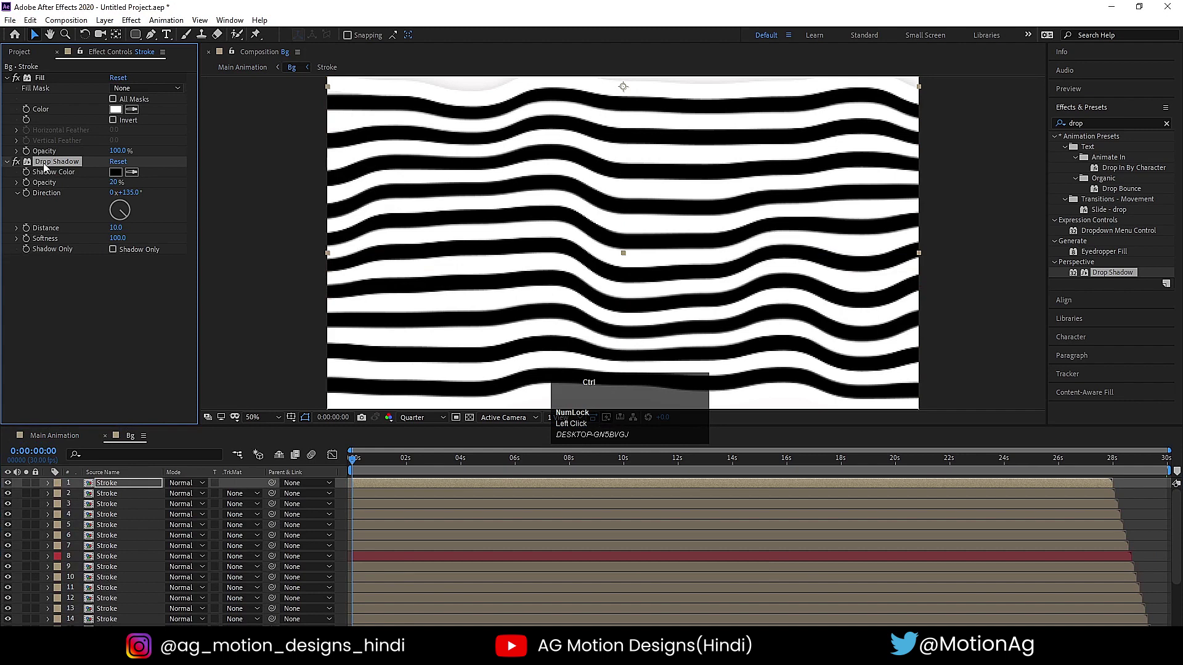
click(123, 494)
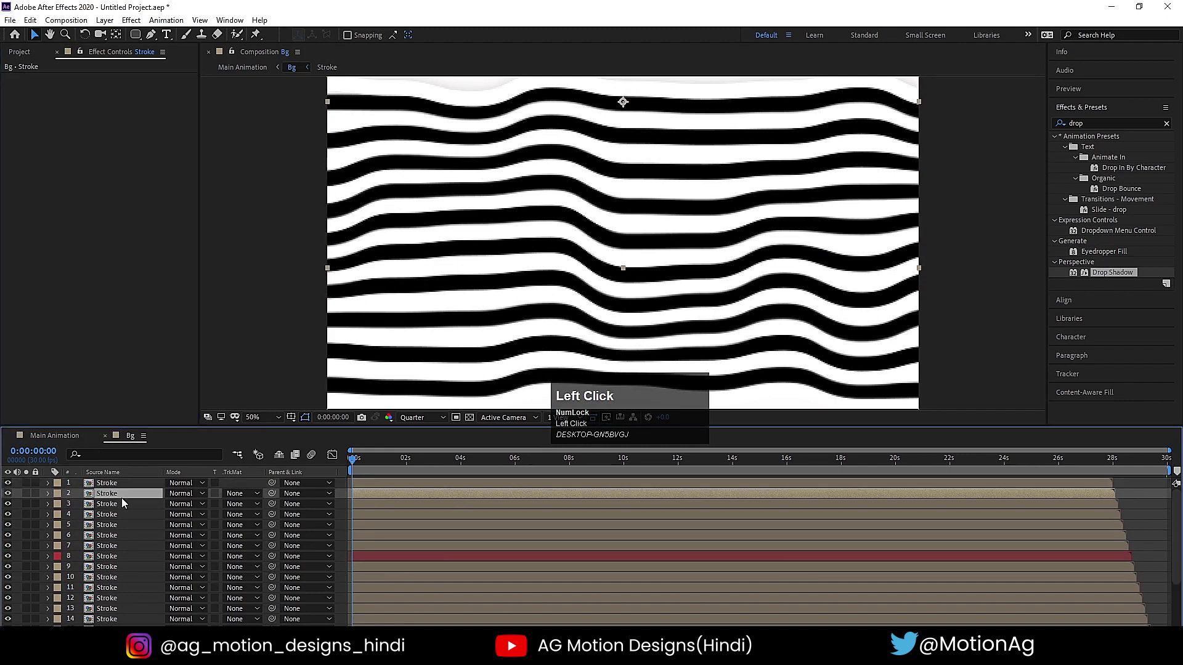
scroll(122, 616, down, 3)
shift+click(121, 623)
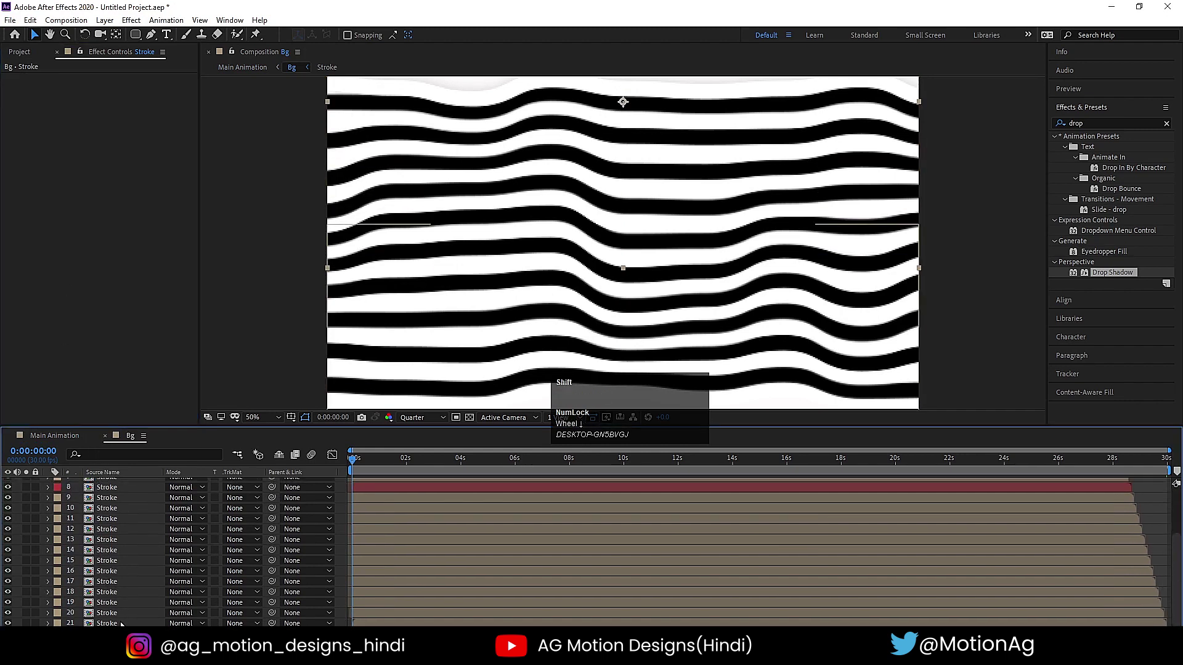
shift+click(122, 623)
scroll(122, 562, up, 2)
key(ctrl+v)
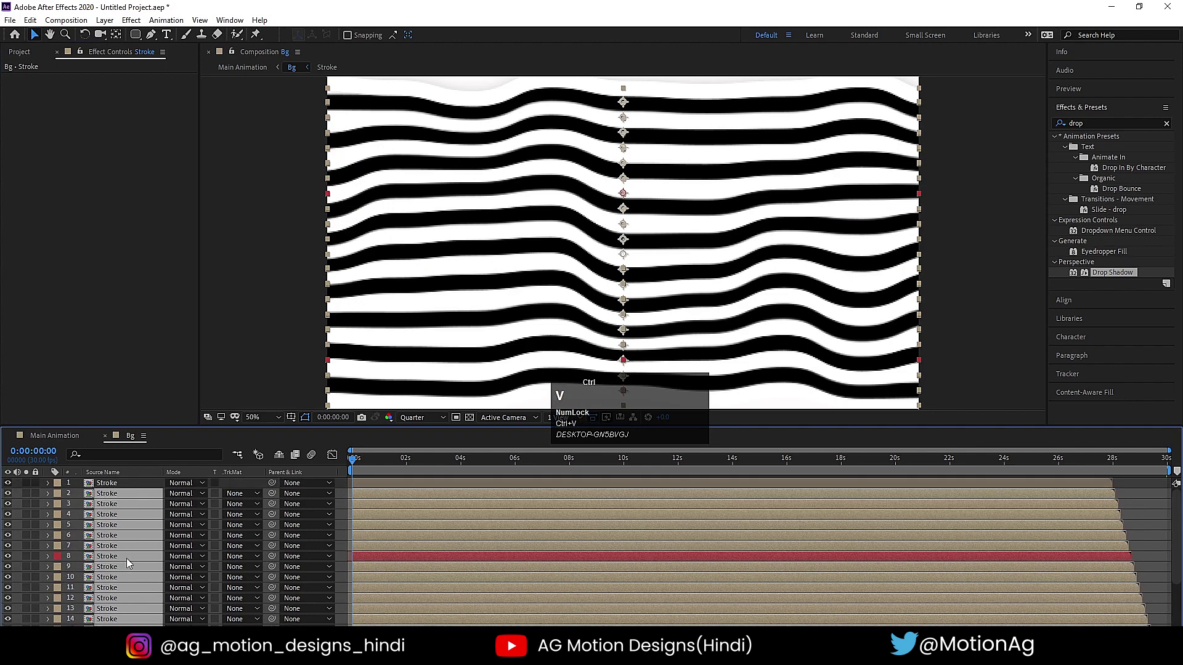
click(478, 364)
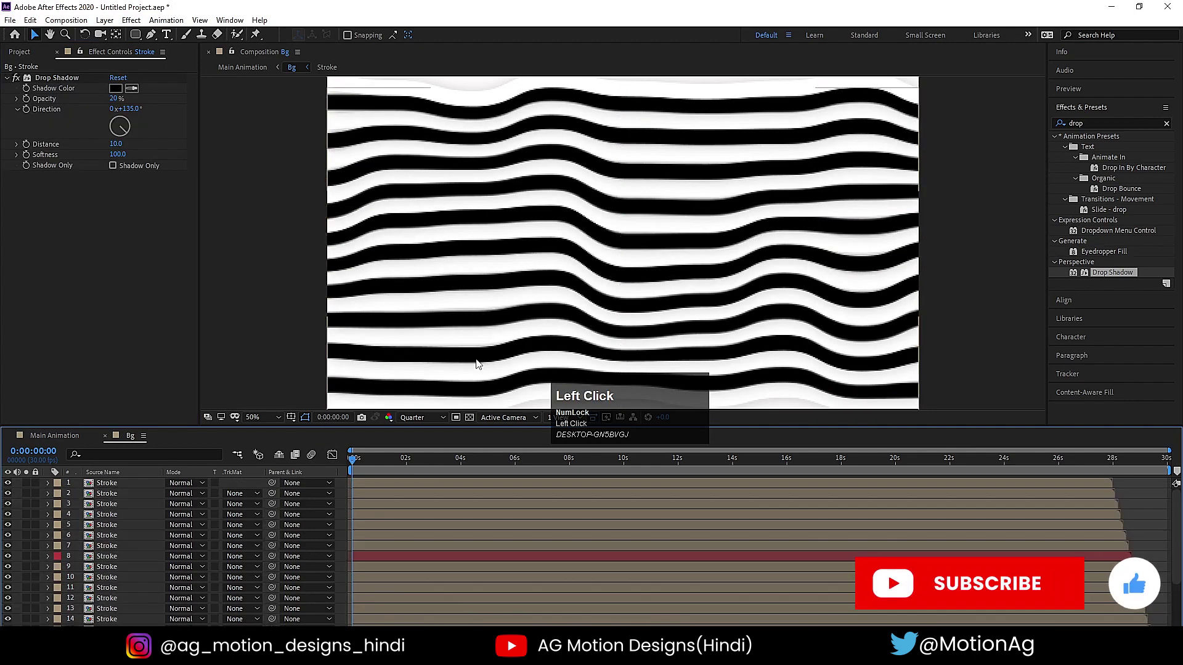
Preview the Bg animation, inspect the shadow edges up close at Full resolution, and return the preview resolution to Quarter.
key(space)
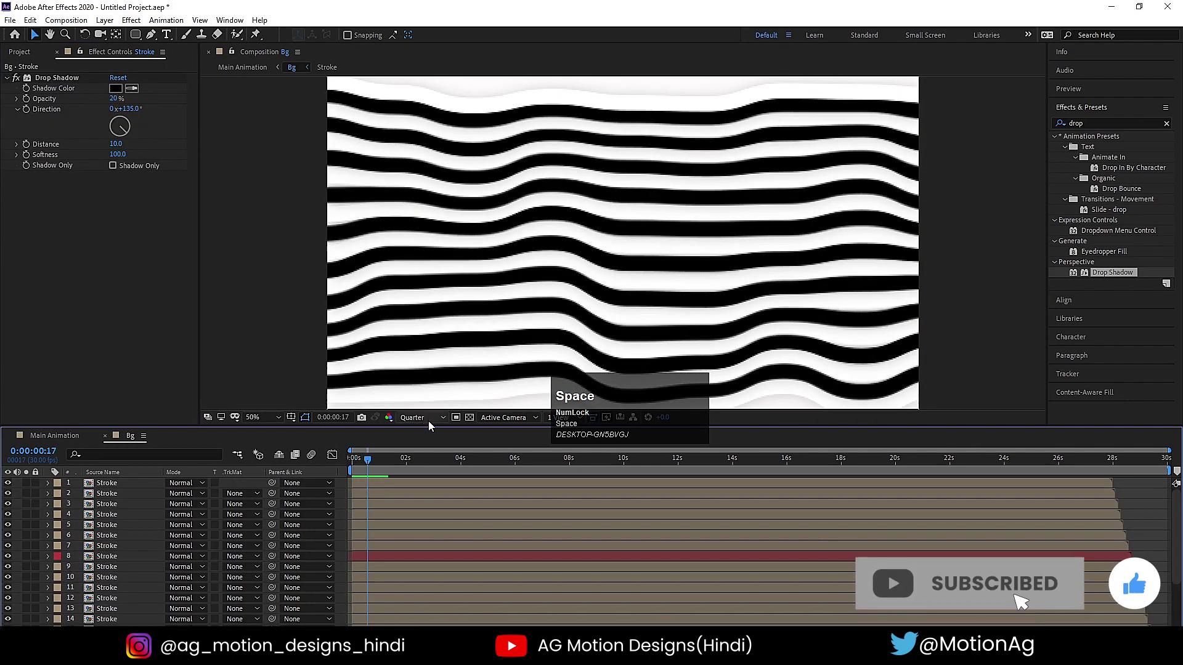
click(430, 425)
click(424, 449)
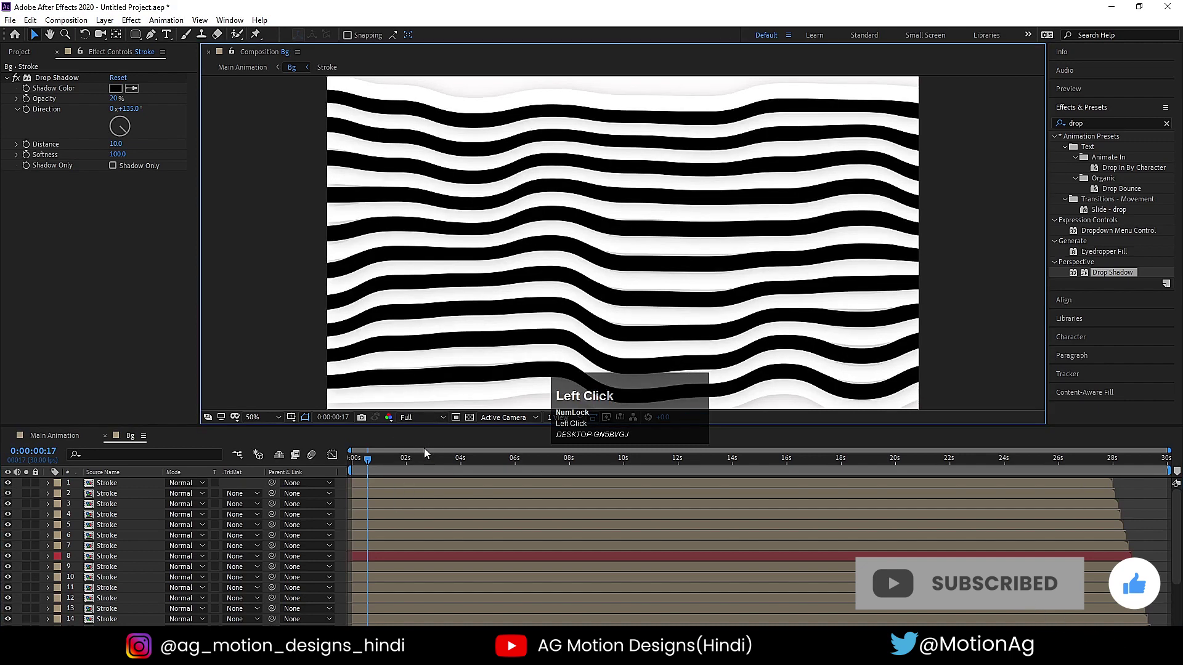
key(space)
scroll(669, 226, up, 4)
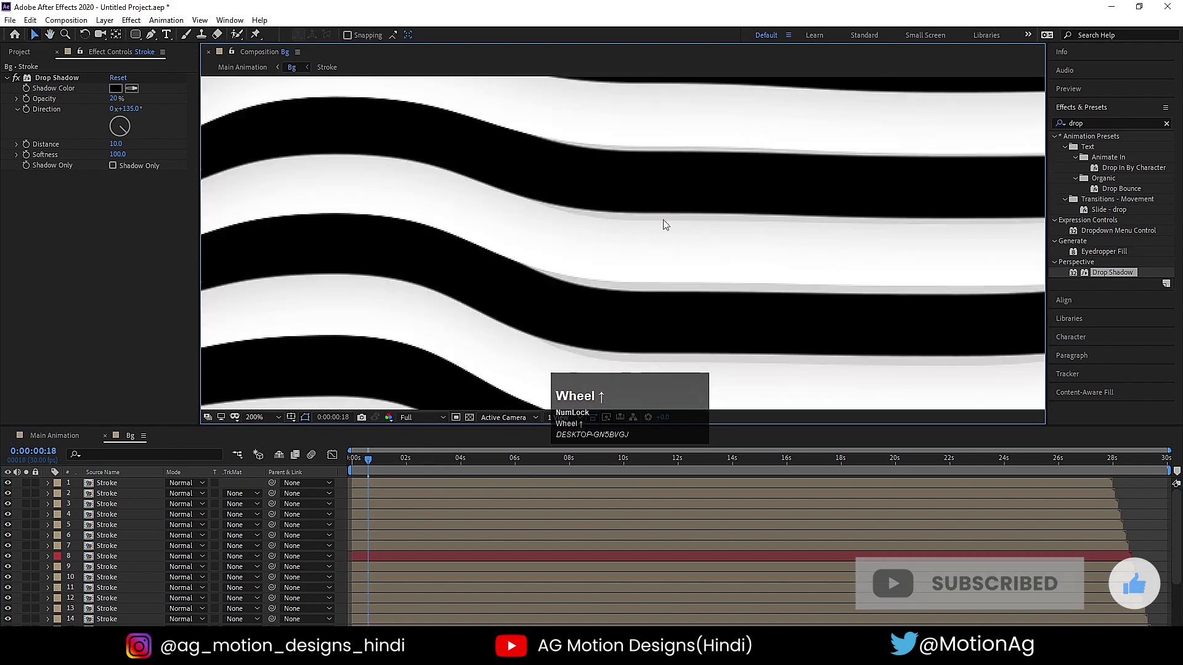
scroll(579, 253, down, 4)
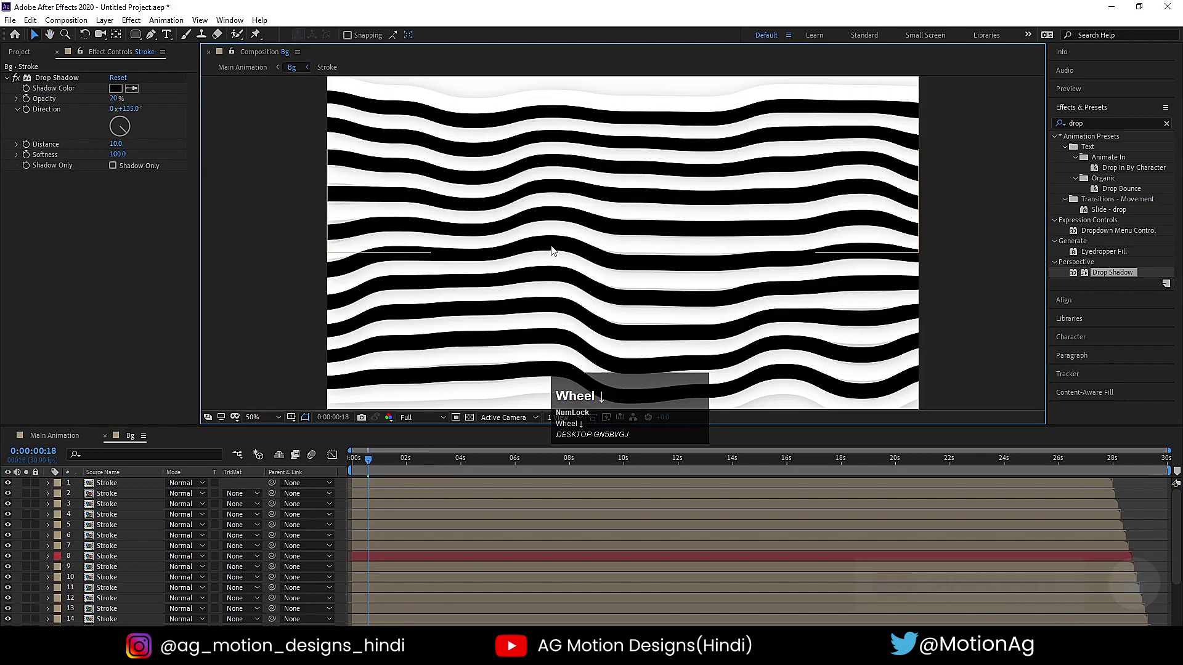
click(423, 425)
click(422, 491)
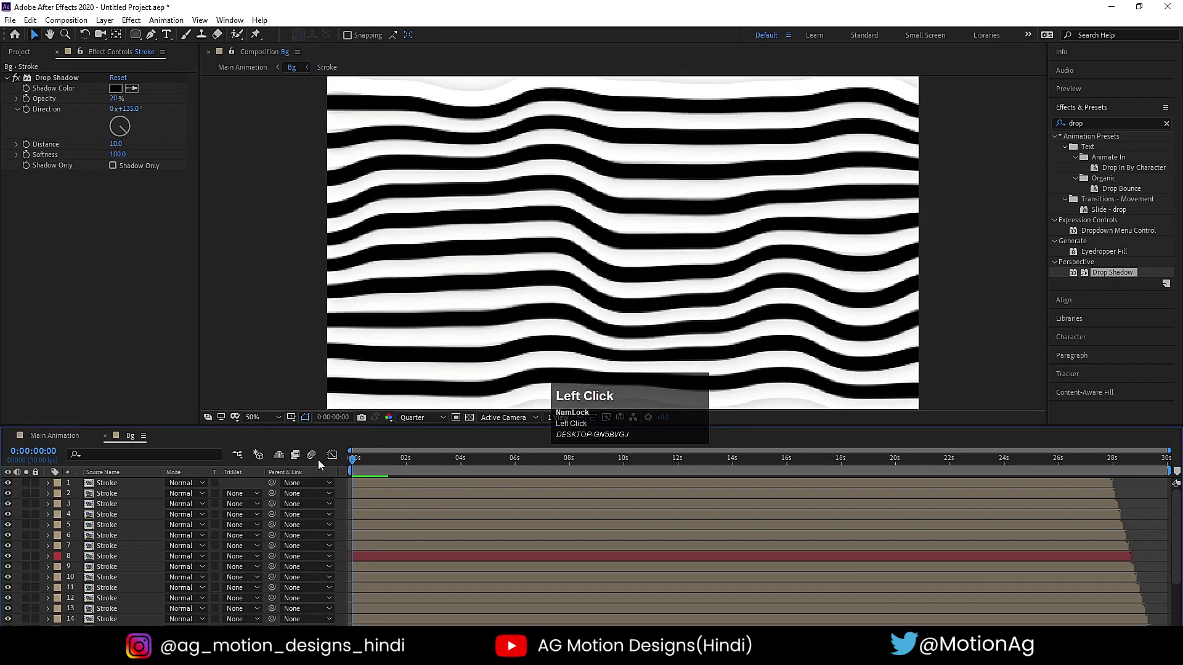
key(space)
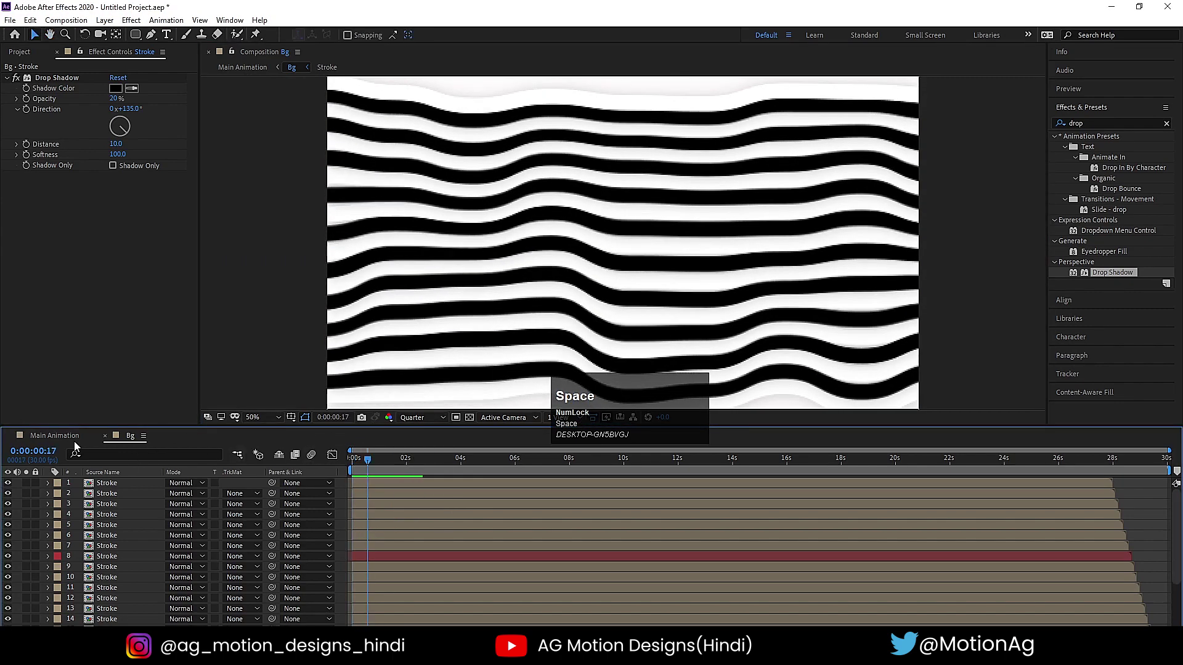
Open the Stroke composition from Bg, duplicate Shape Layer 1, and preview the two overlapping wavy lines.
scroll(70, 439, down, 2)
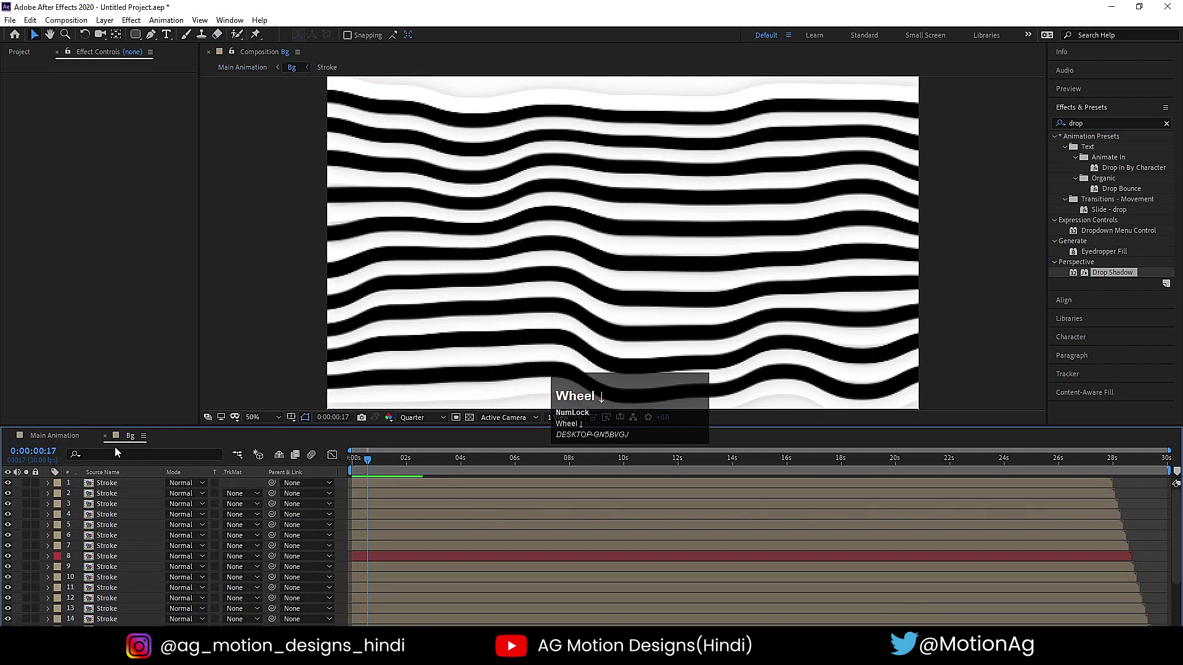
double_click(122, 483)
click(122, 482)
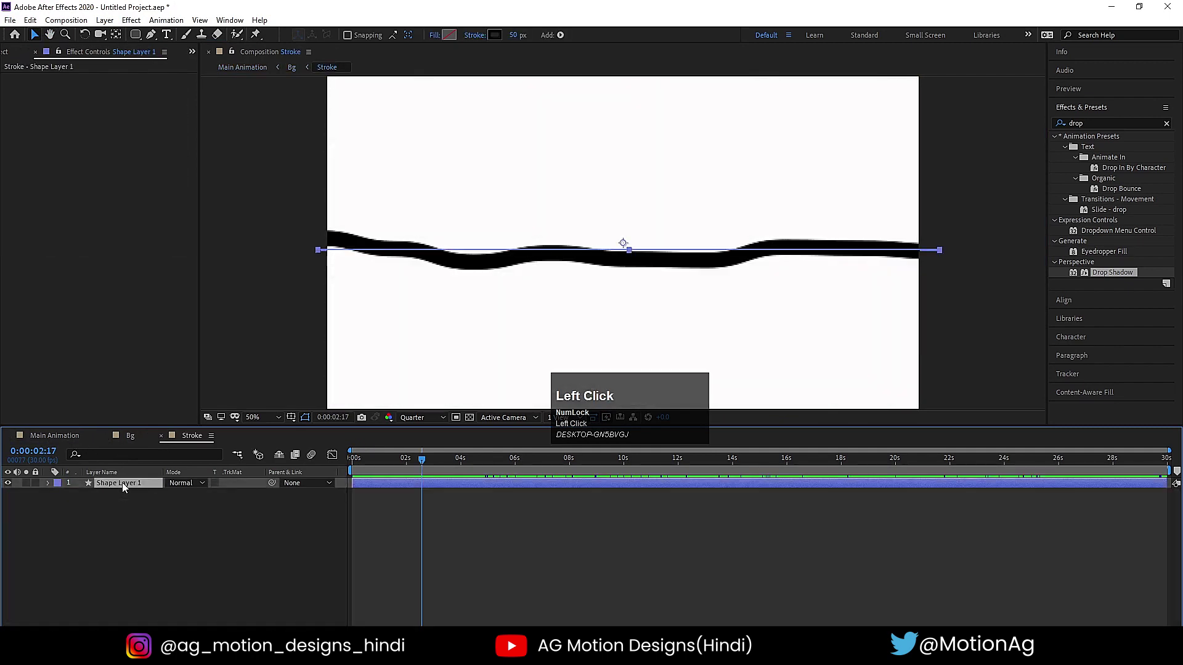
key(ctrl+d)
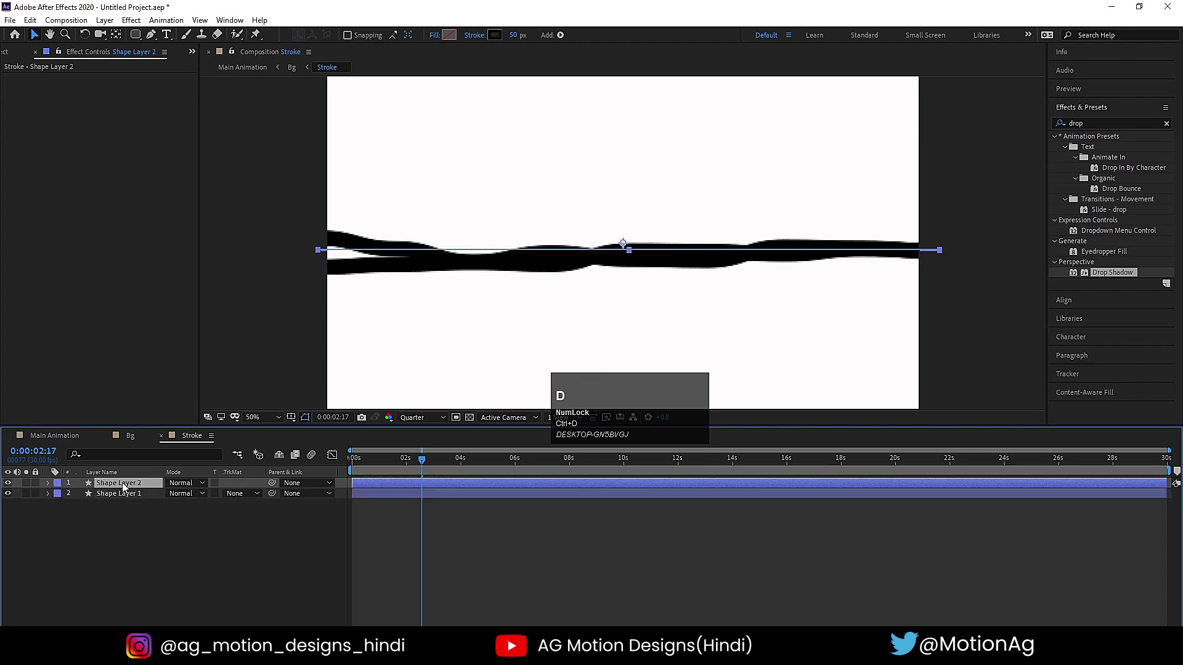
key(space)
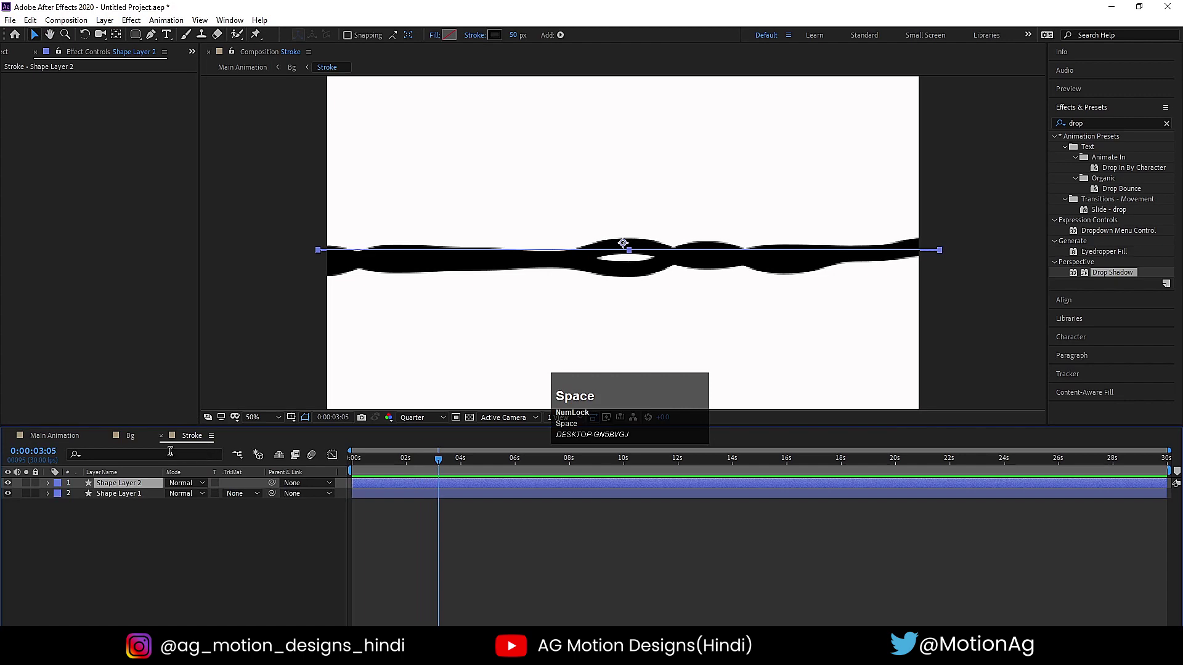
Set the duplicated shape layer's stroke width to 1 px and preview the thin lines in the Bg composition.
click(518, 35)
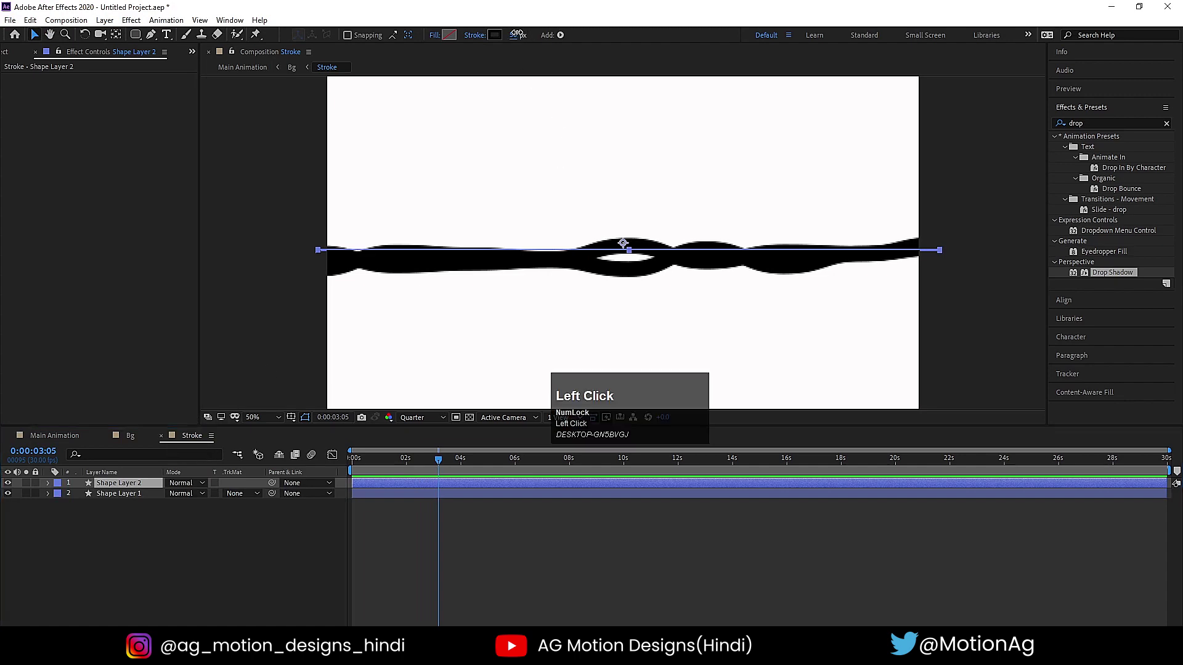
text(1)
key(Return)
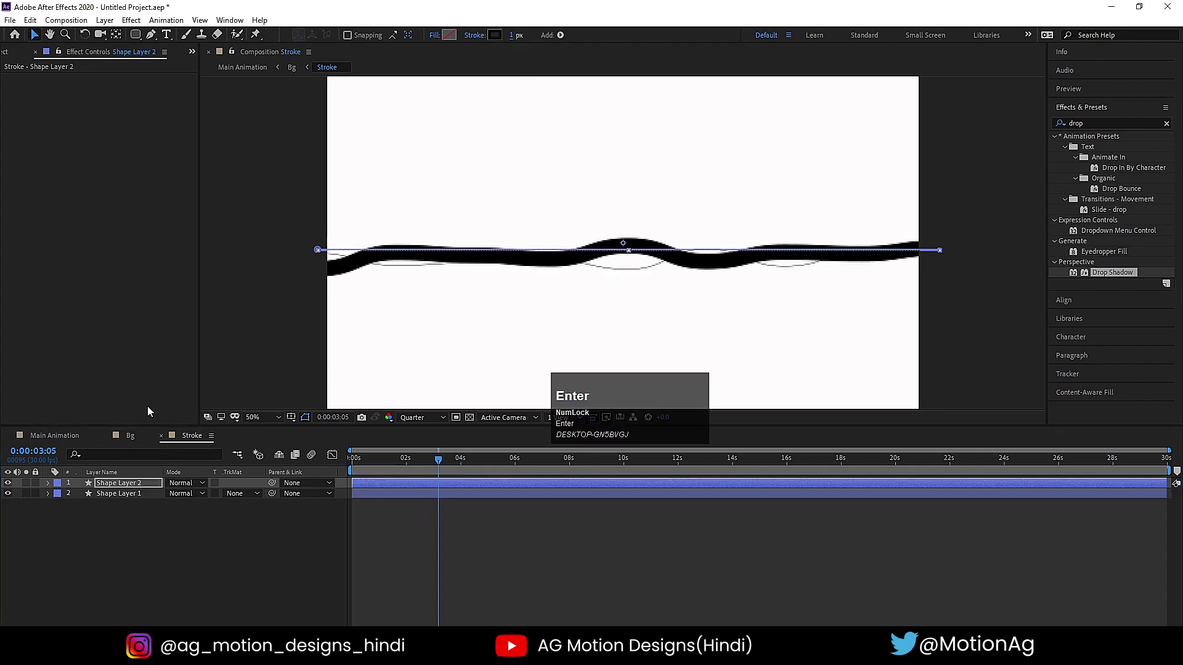
click(138, 434)
key(space)
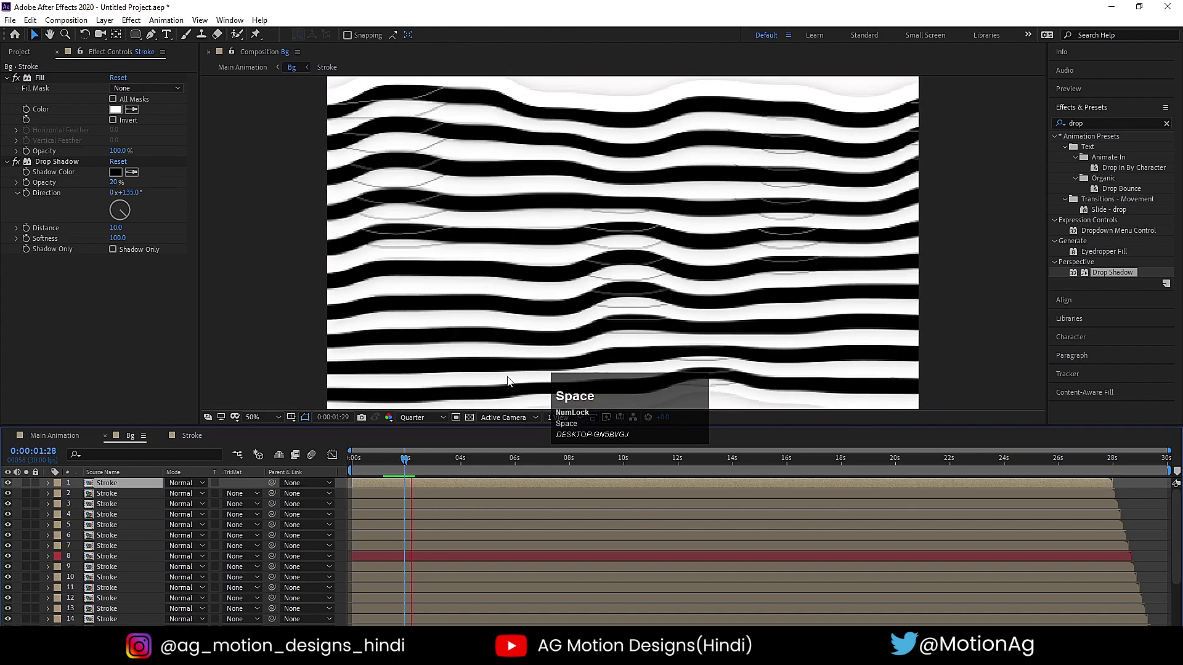
key(space)
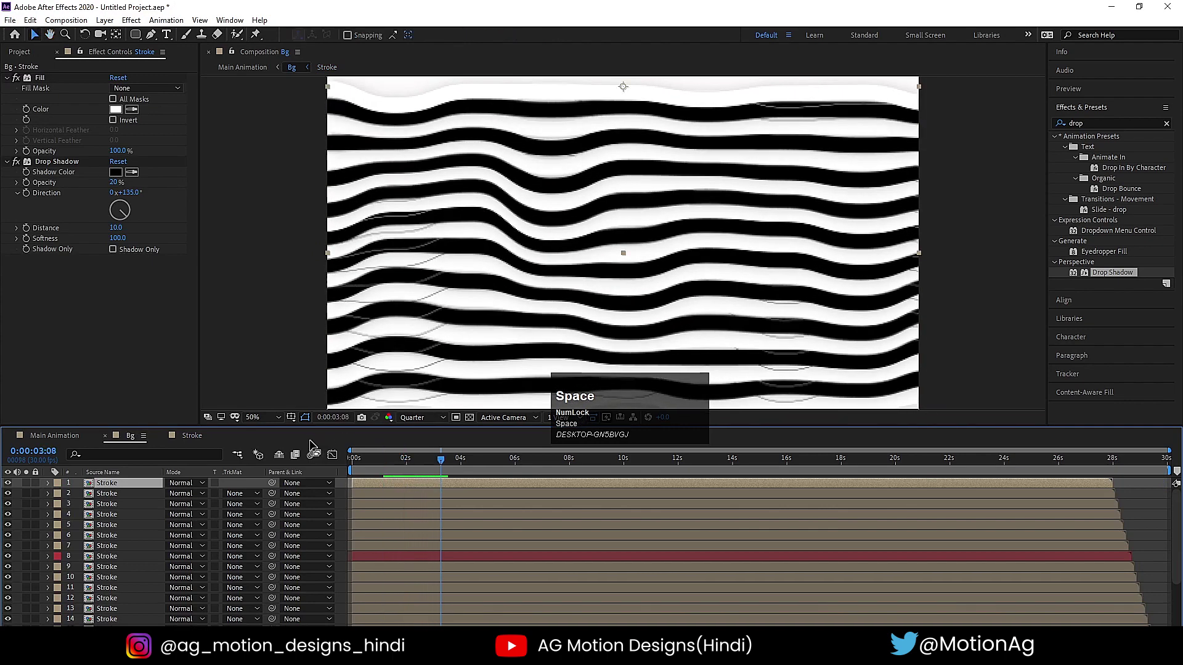
Set the duplicated shape layer's stroke width to 5 px in the Stroke composition and preview the result in Bg.
double_click(136, 484)
click(137, 484)
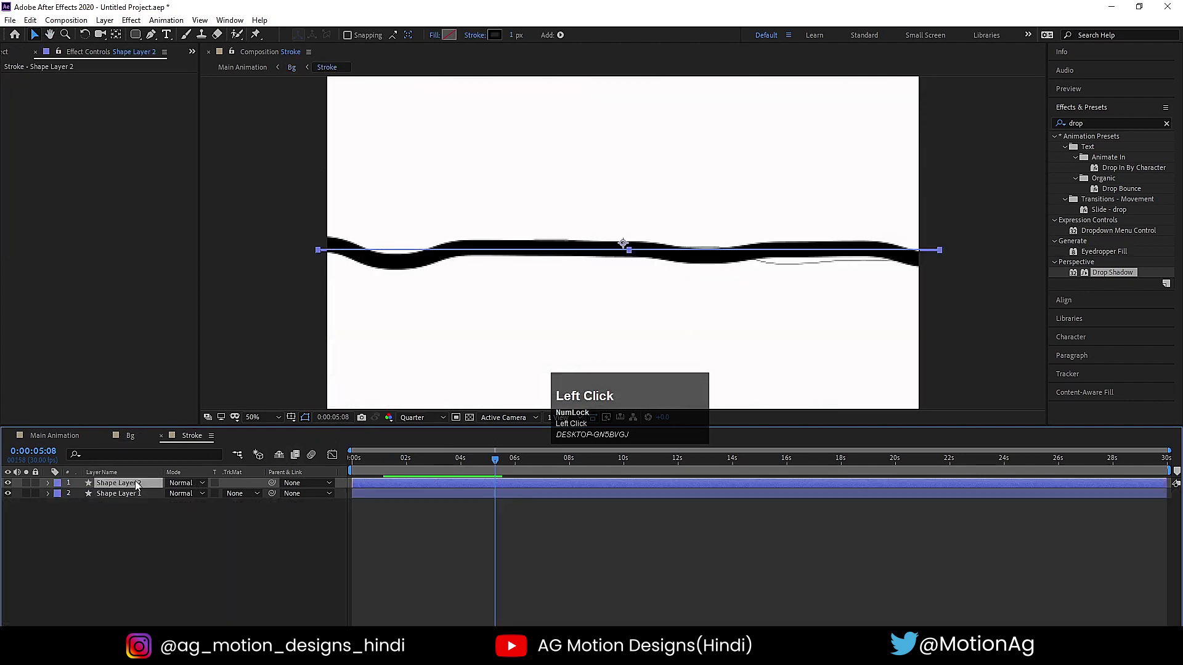
drag(518, 37, 521, 37)
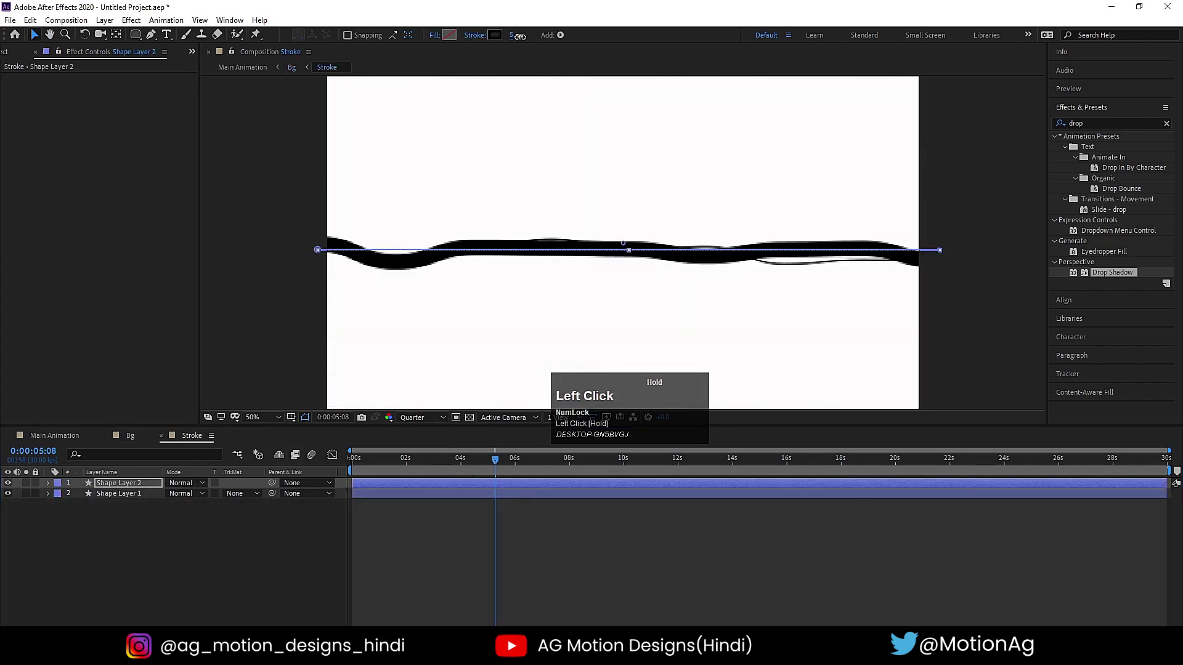
click(131, 438)
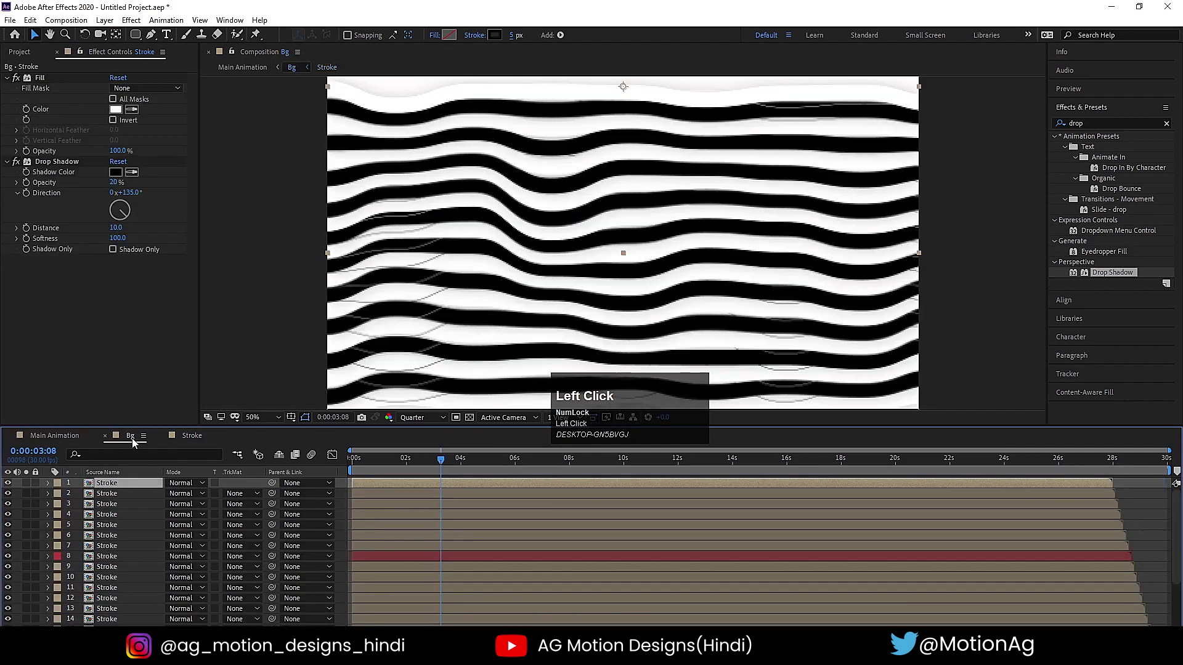
key(space)
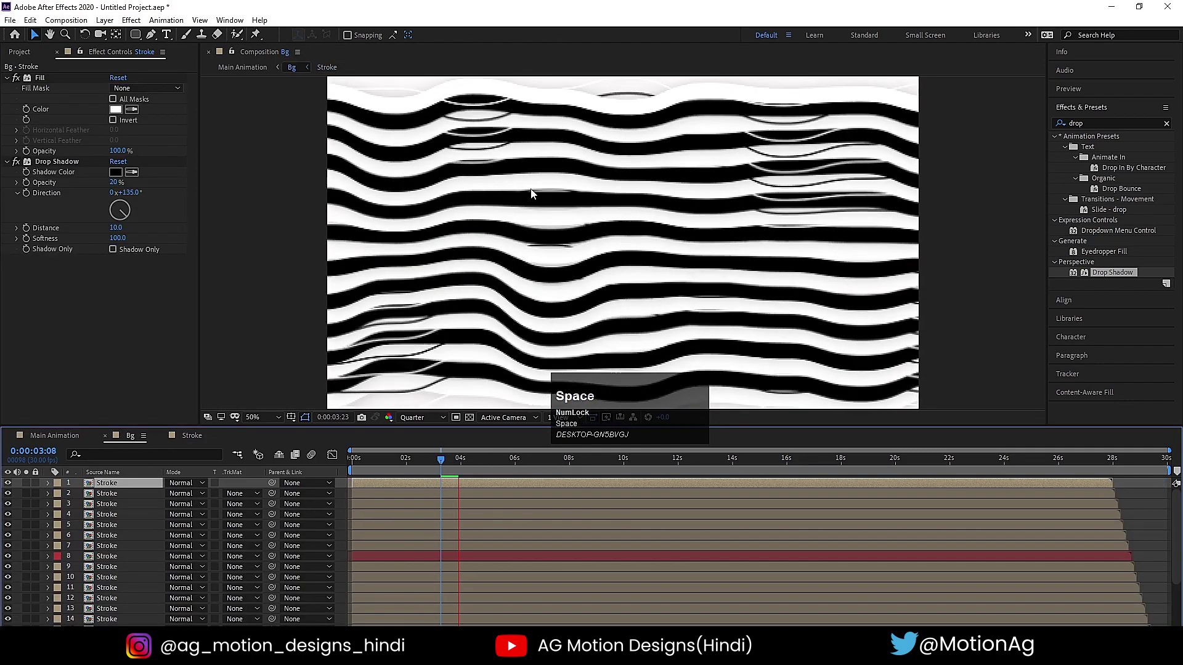
Change the stroke color of Shape Layer 2 to white in the Stroke composition and preview the result in Bg.
key(space)
click(192, 436)
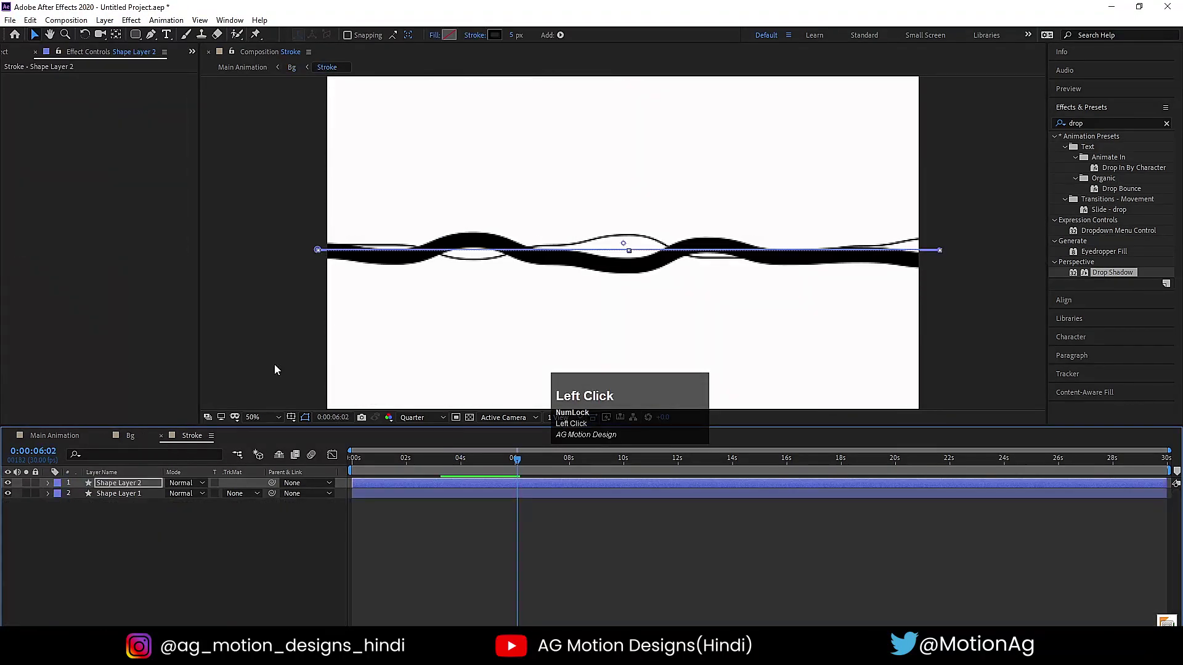
click(494, 35)
click(179, 242)
key(Return)
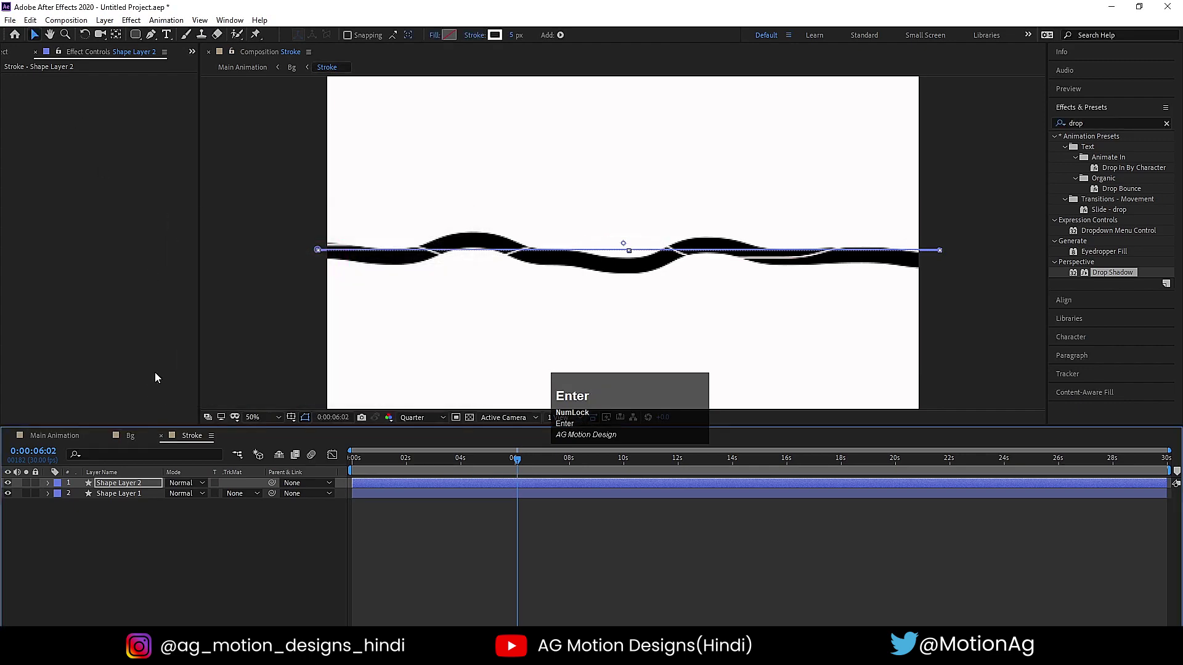
click(133, 437)
key(space)
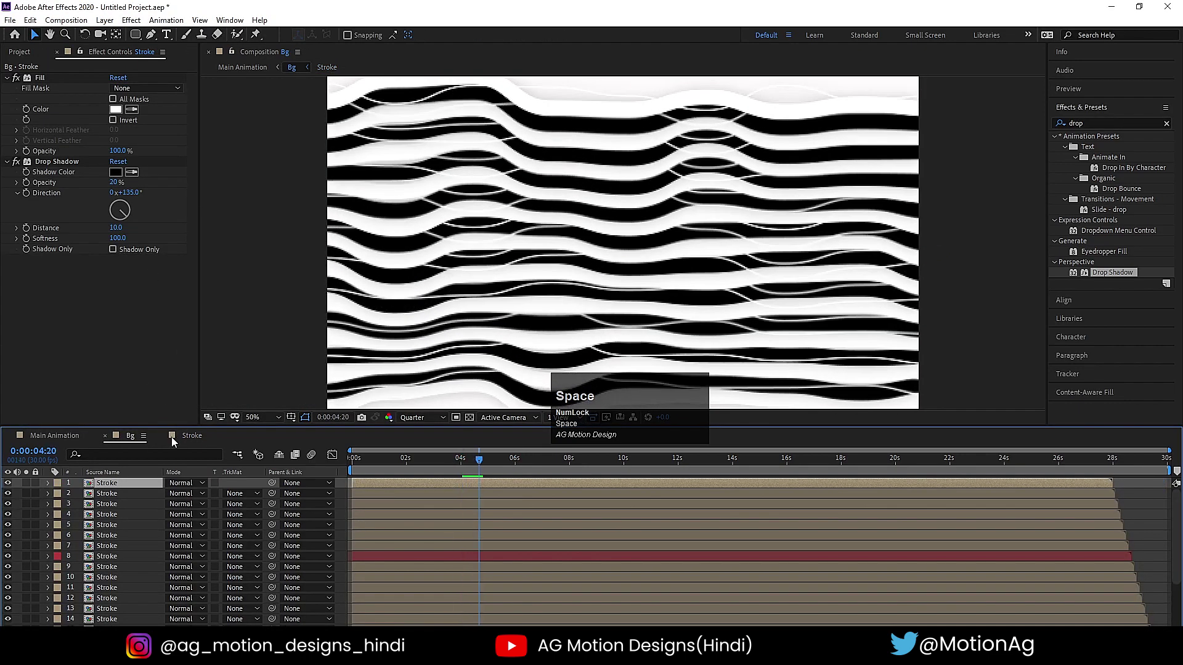
Delete Shape Layer 2 from the Stroke composition and preview the plain stripes in Main Animation.
click(196, 436)
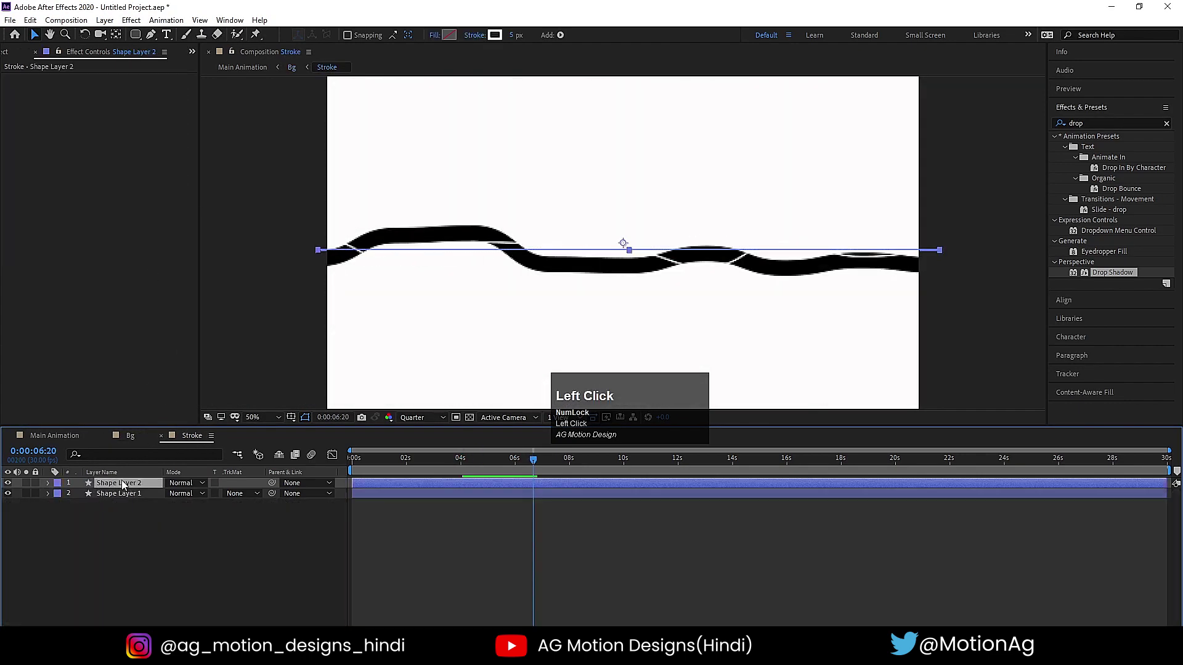
click(131, 436)
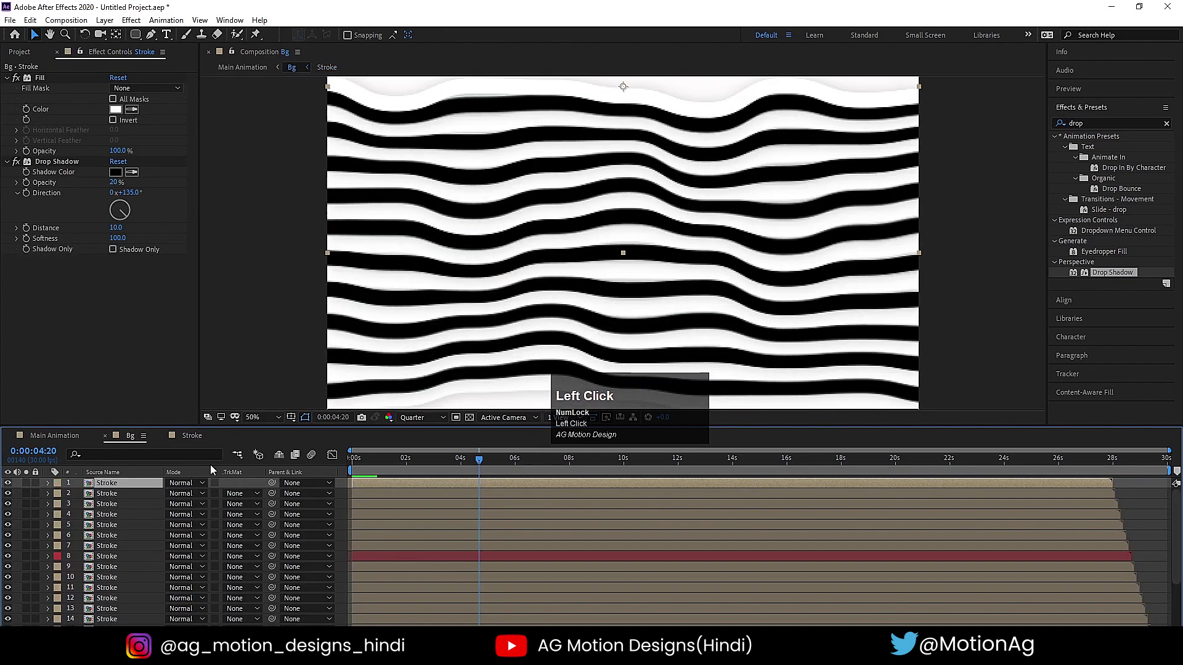
click(54, 435)
key(space)
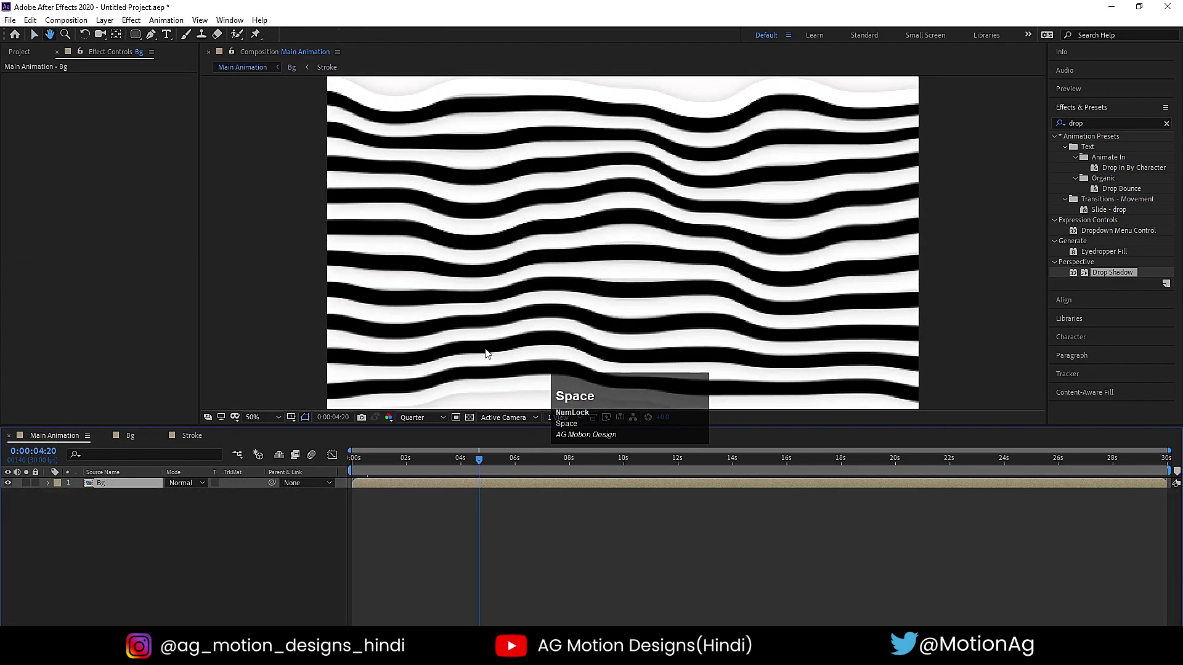
Tilt the Bg layer slightly counterclockwise in Main Animation and set its scale to 110%.
click(103, 484)
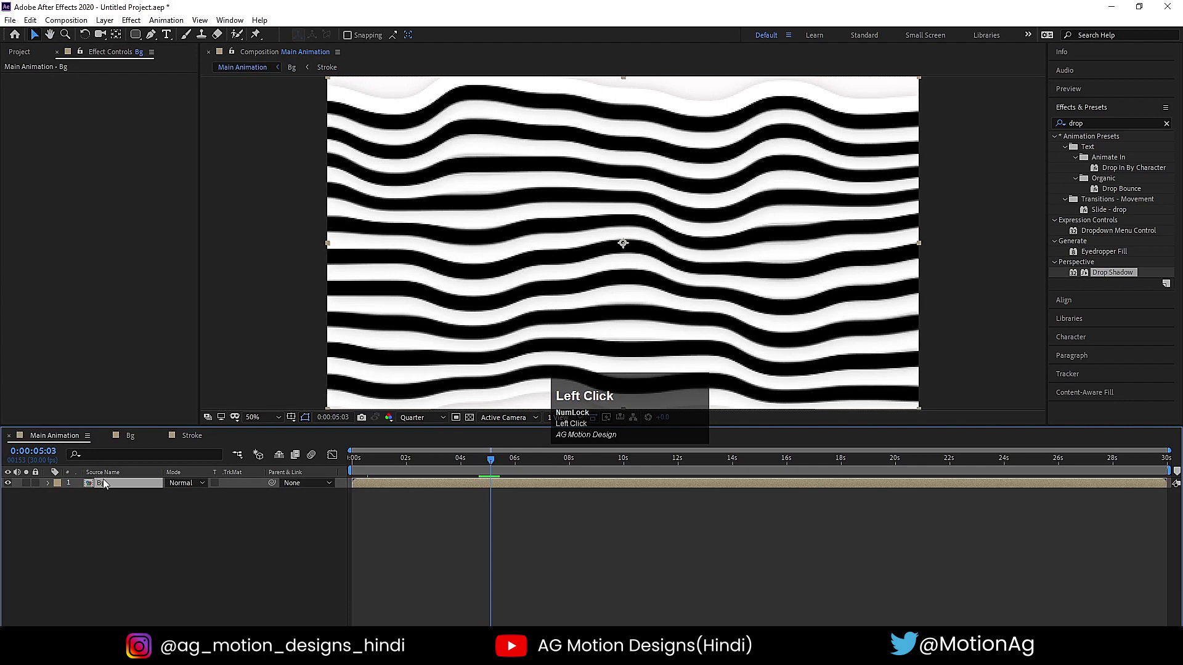
key(r)
drag(171, 495, 186, 495)
key(s)
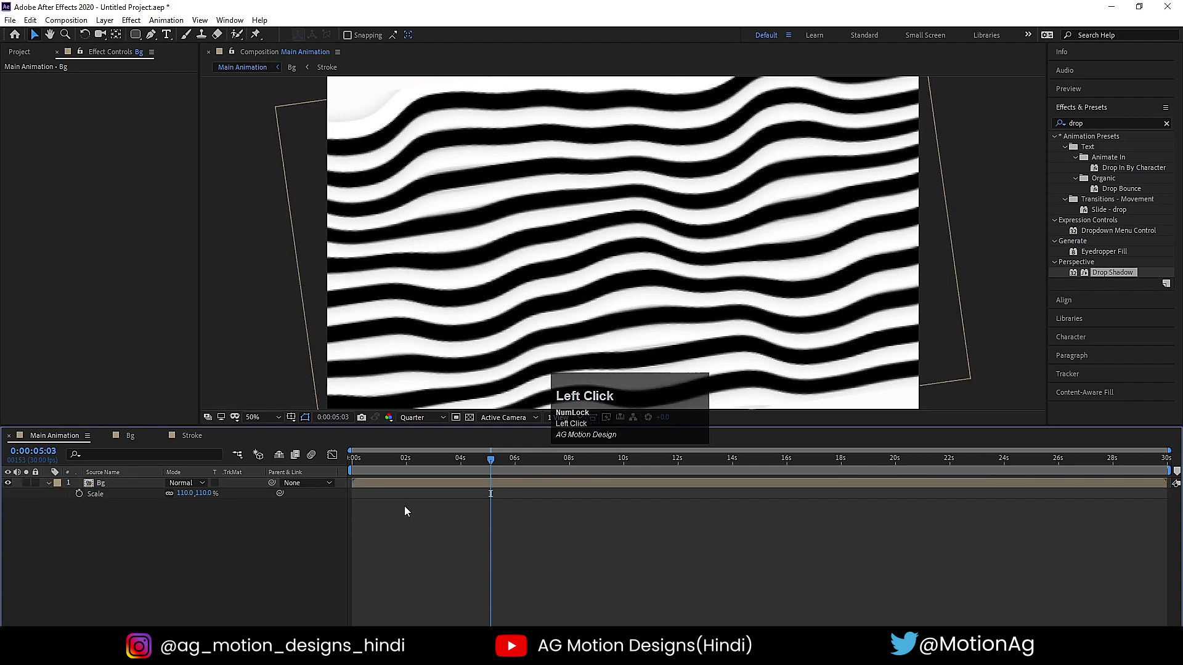
Apply the Tint effect to the Bg layer and try swapping its colors, ending with black mapped to black and white to white.
click(128, 483)
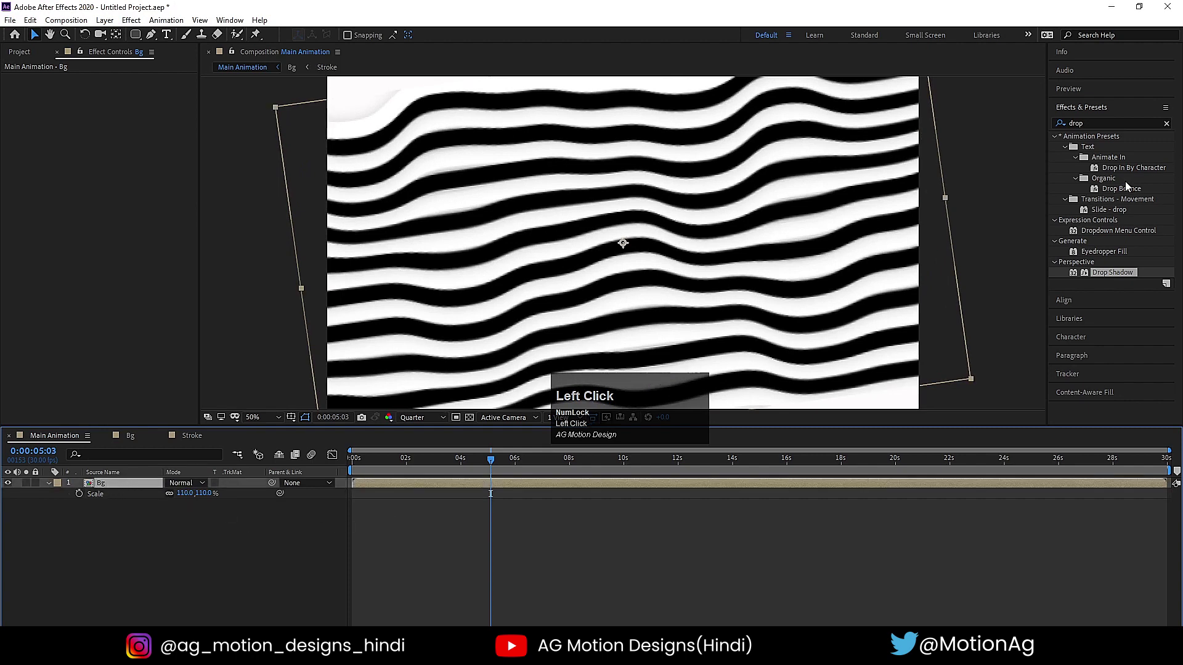
click(1093, 124)
key(ctrl+a)
text(tint)
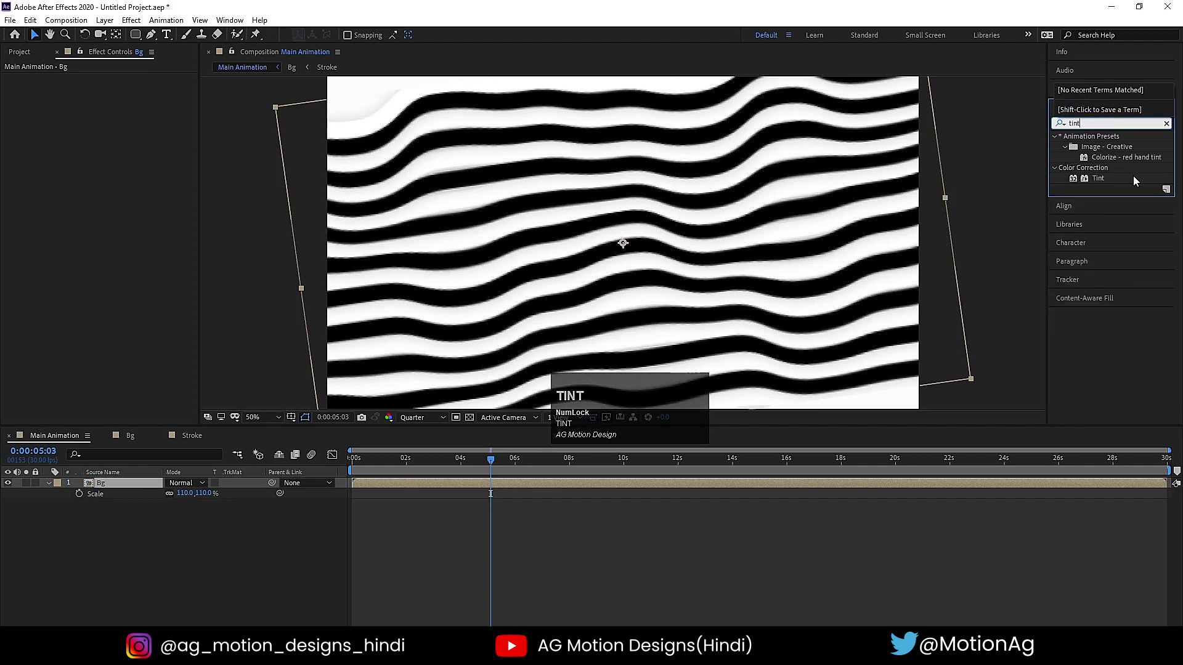
double_click(1098, 178)
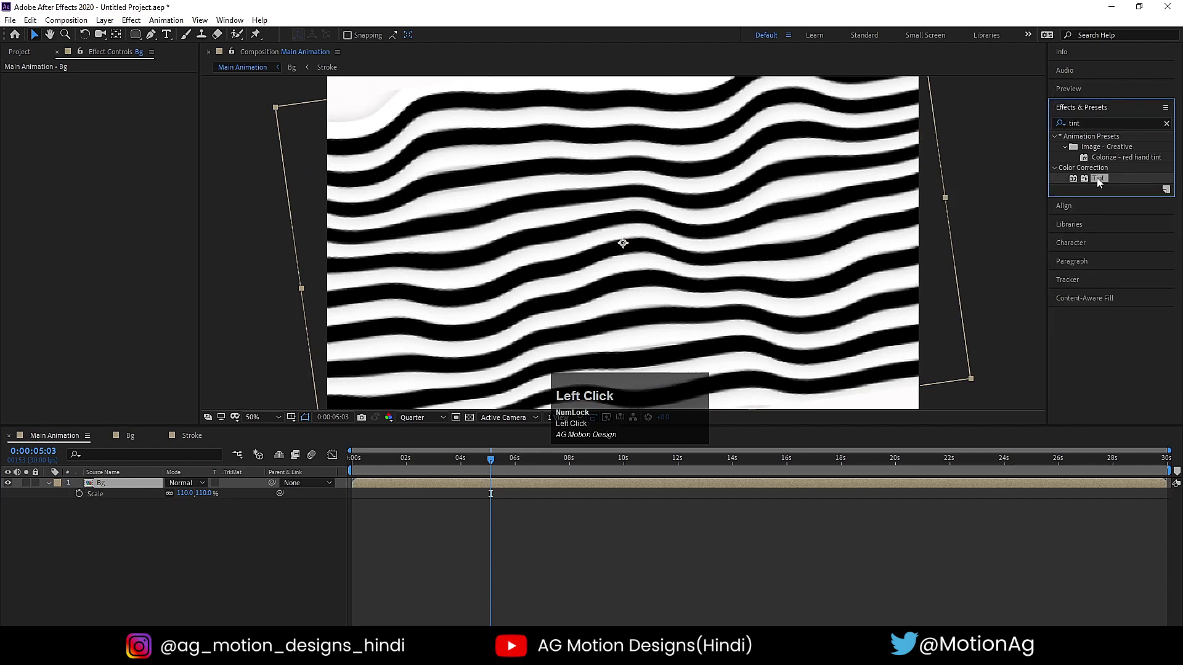
click(170, 123)
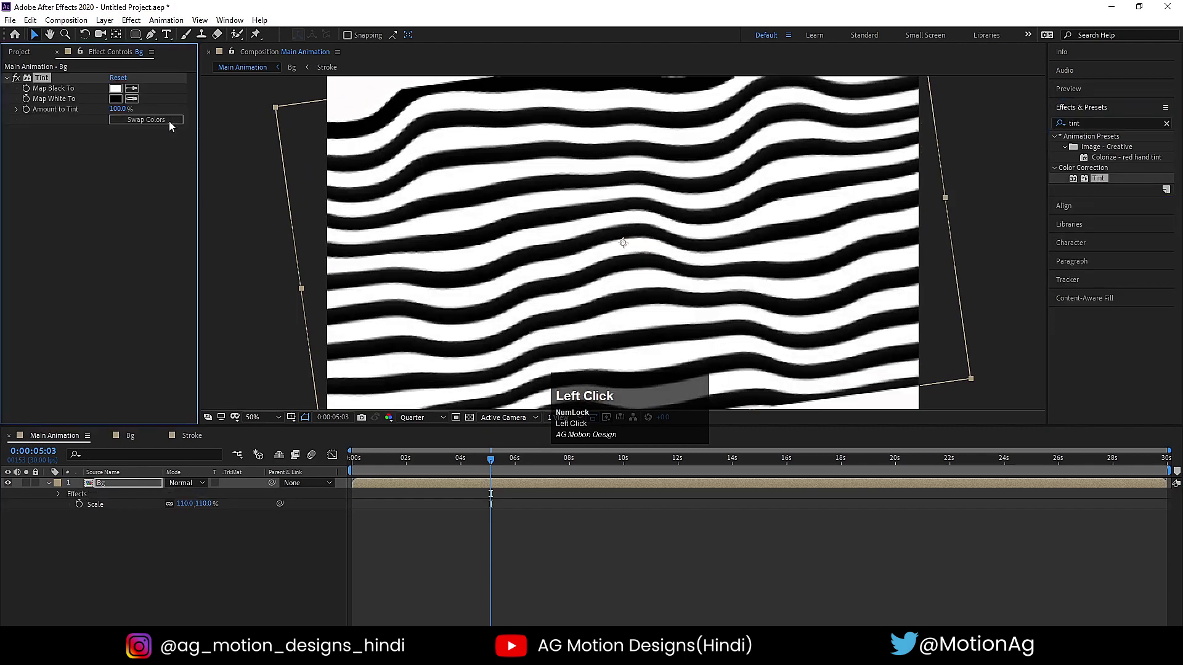
click(169, 121)
click(170, 120)
click(169, 121)
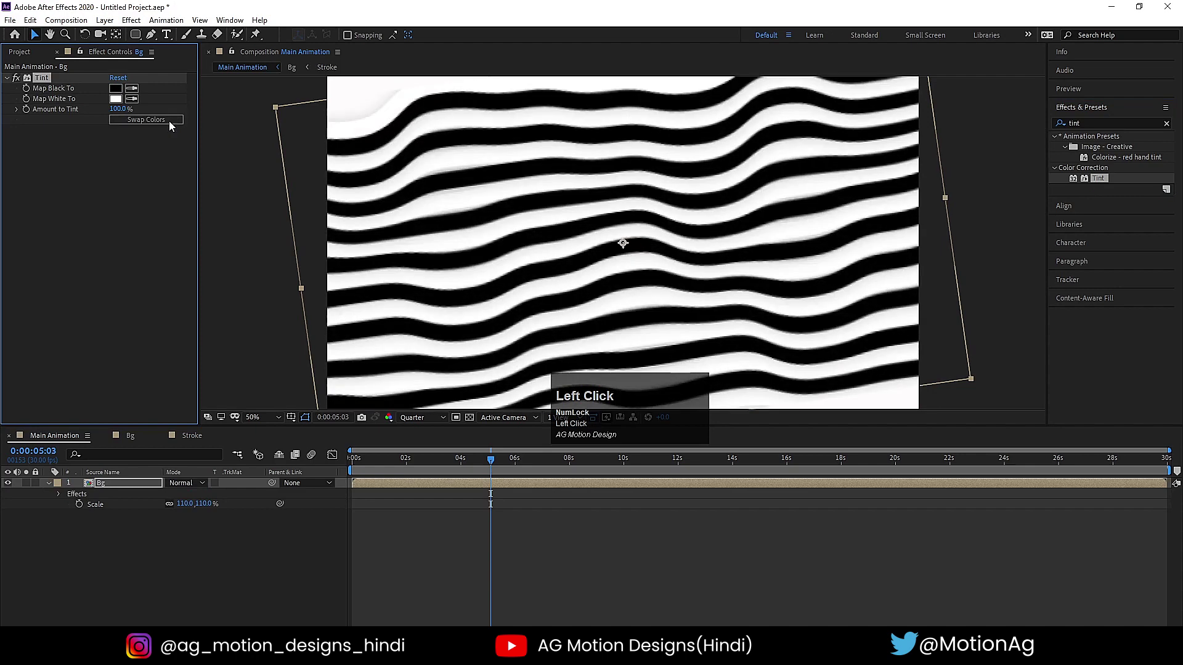
Enlarge the Bg layer's scale to 117%.
key(s)
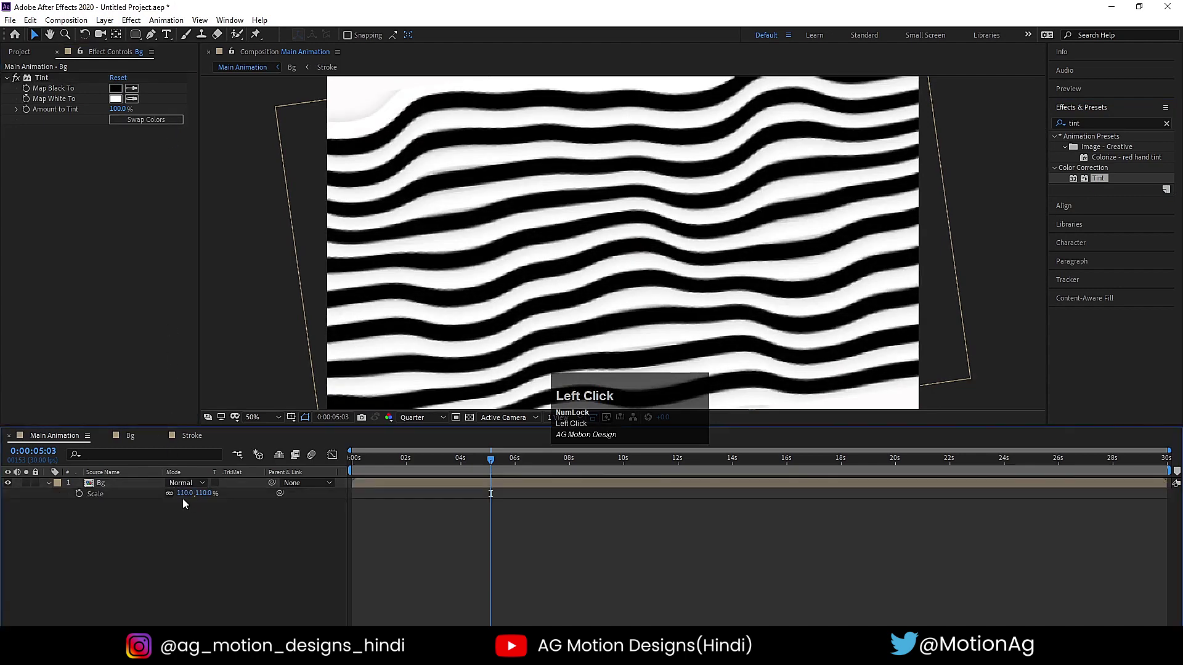
click(182, 498)
drag(186, 498, 190, 498)
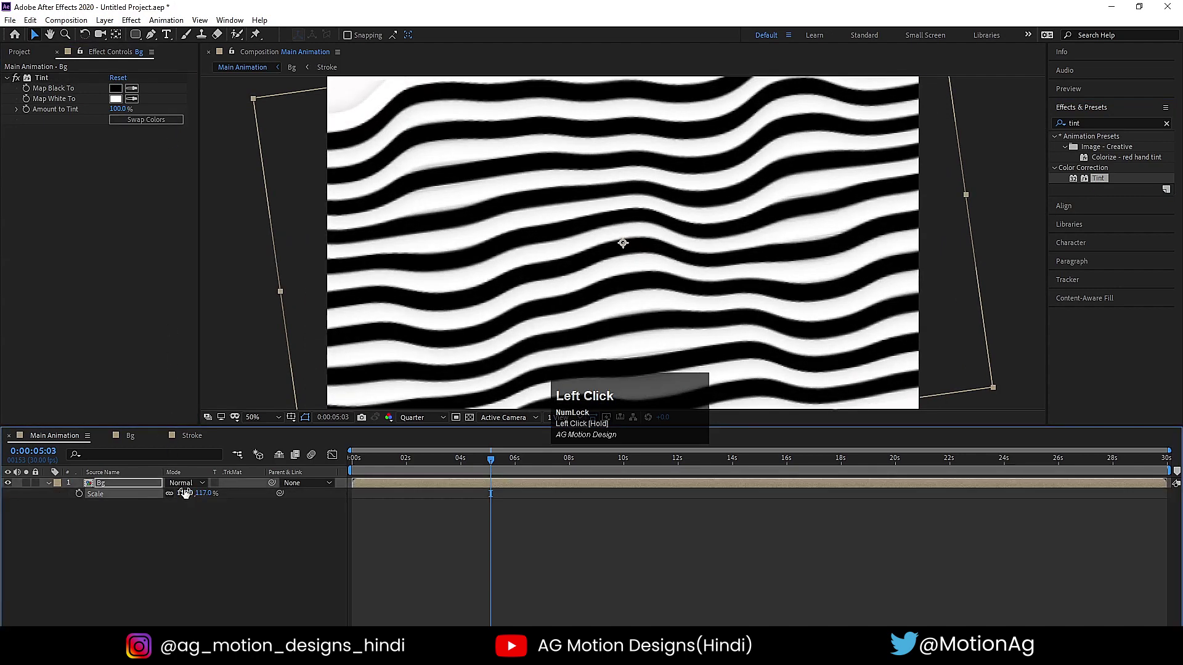
Set the Bg layer's Tint effect to map black to red (FF0000).
click(134, 483)
click(115, 89)
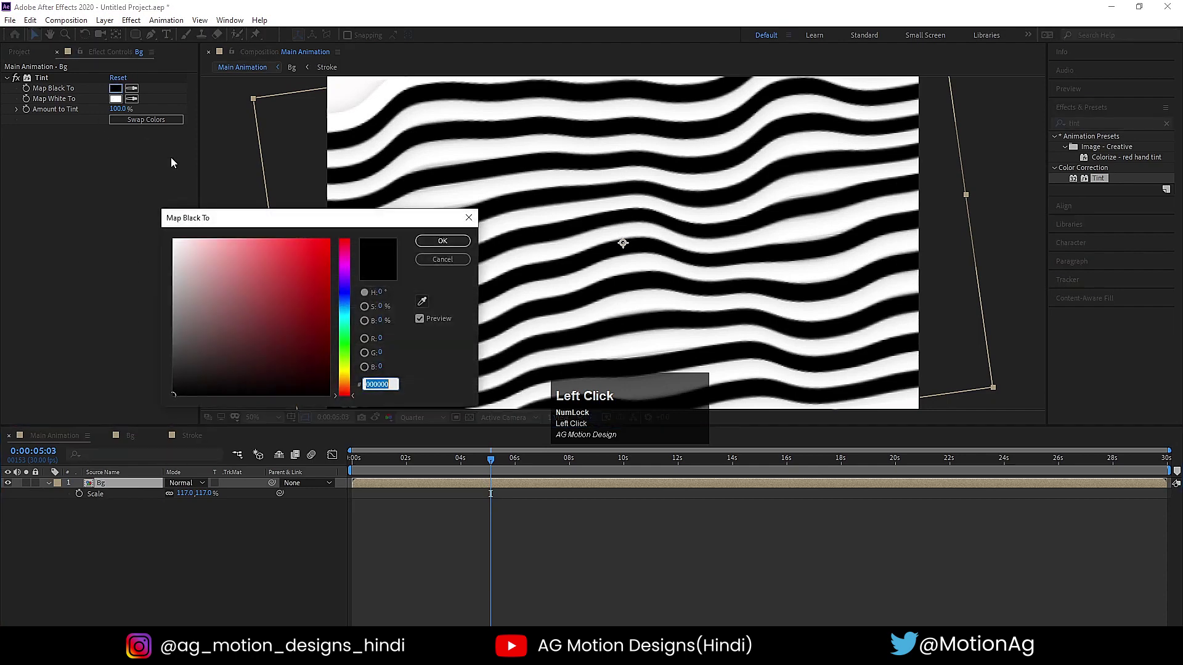
drag(295, 278, 329, 239)
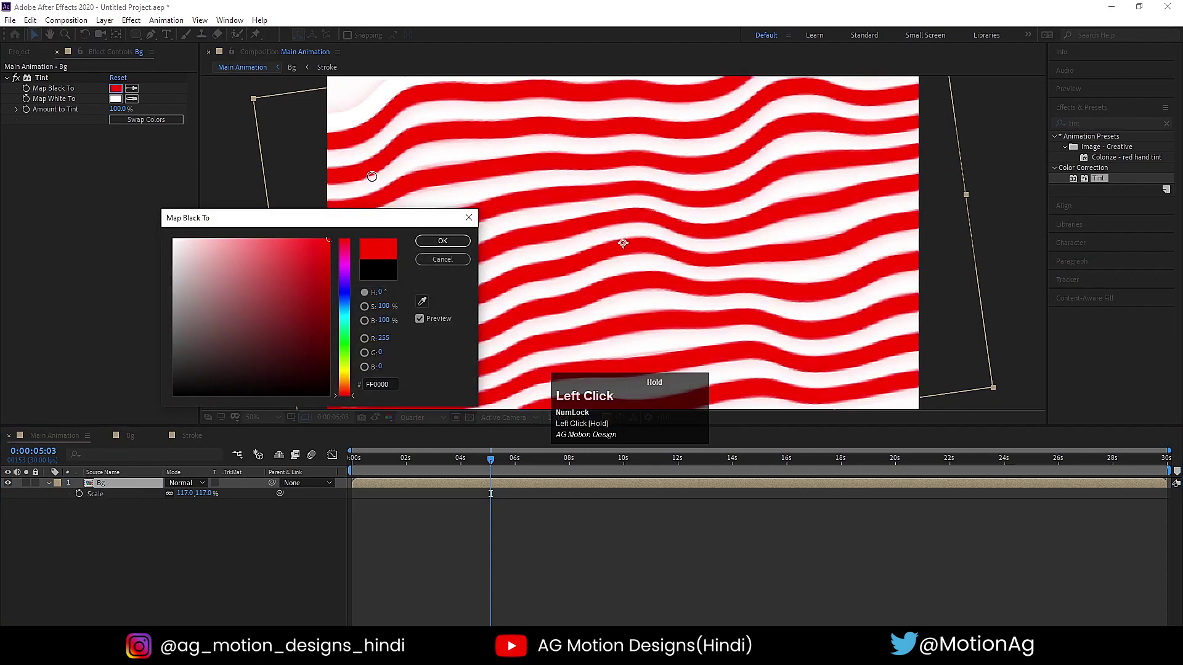
click(442, 241)
Set the Tint effect to map white to bright green (00FF42).
click(115, 99)
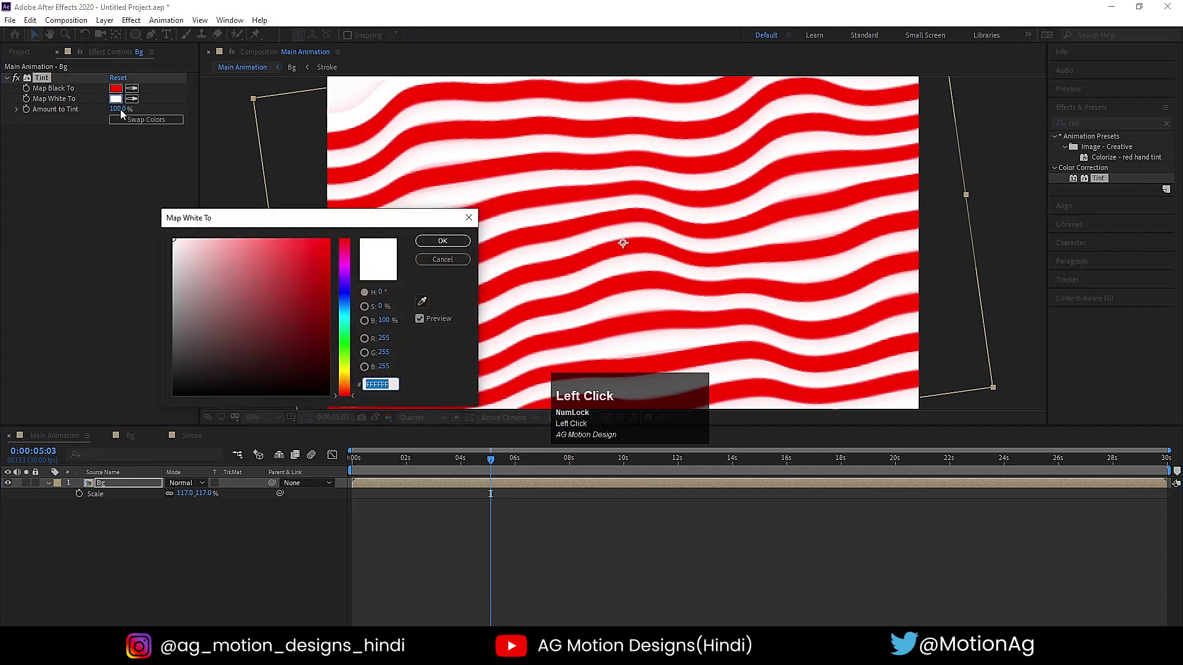
click(343, 306)
click(329, 240)
drag(345, 314, 349, 342)
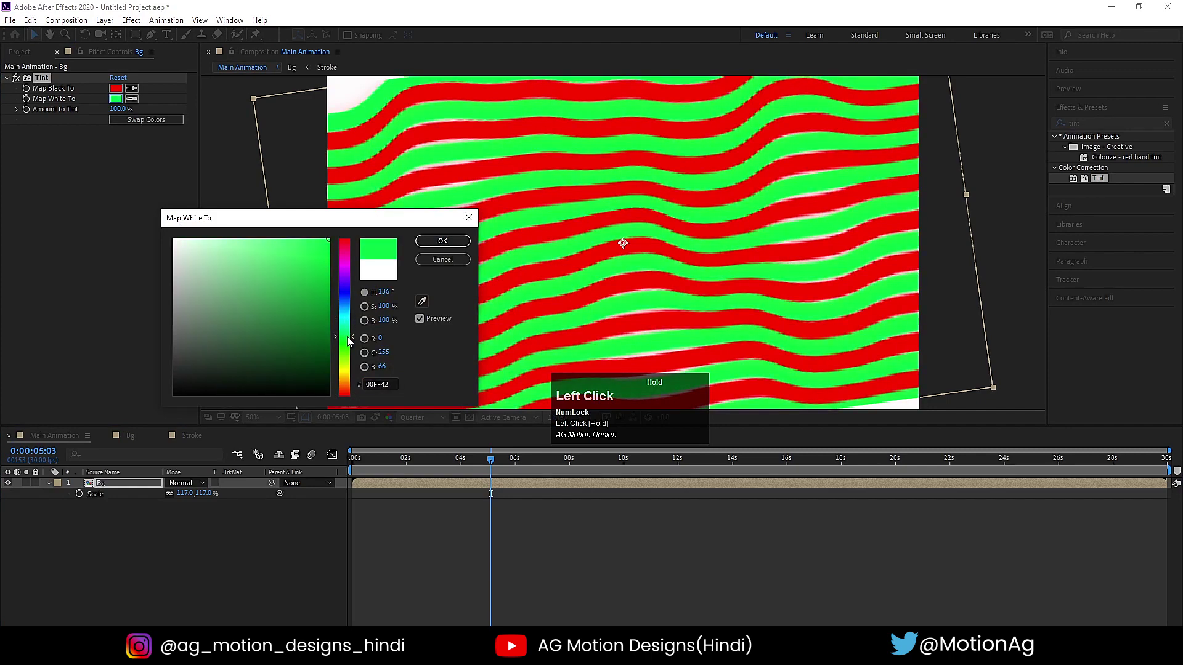
click(431, 246)
Preview the tinted stripe animation in Main Animation from the first frame.
key(space)
click(361, 459)
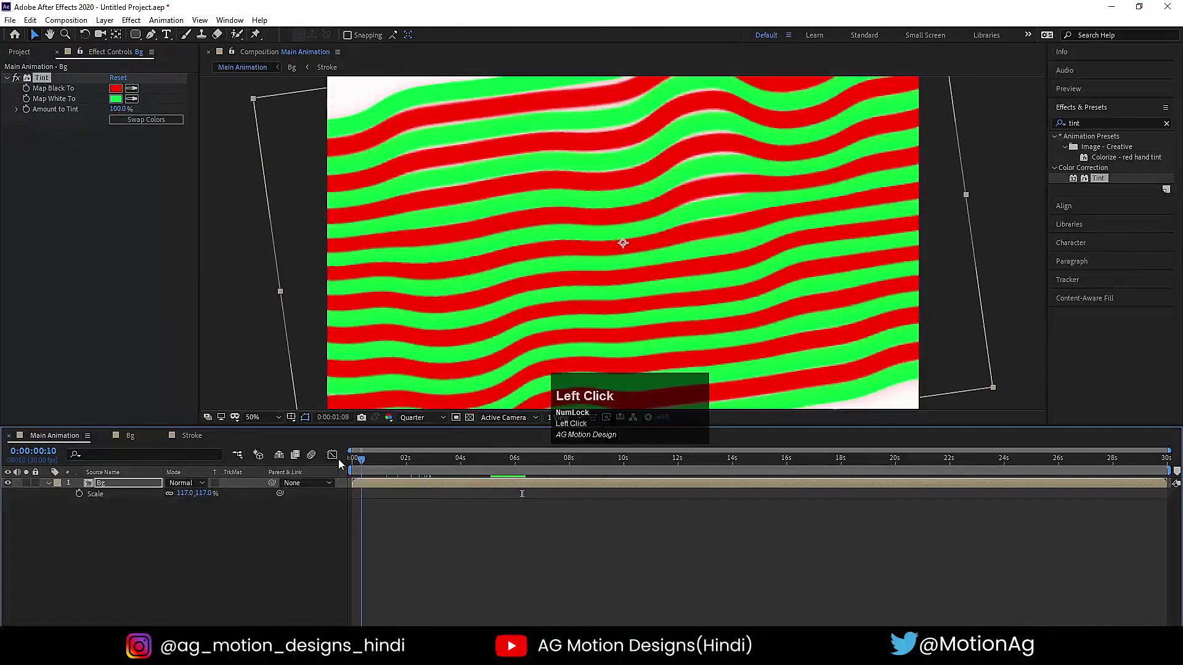
key(space)
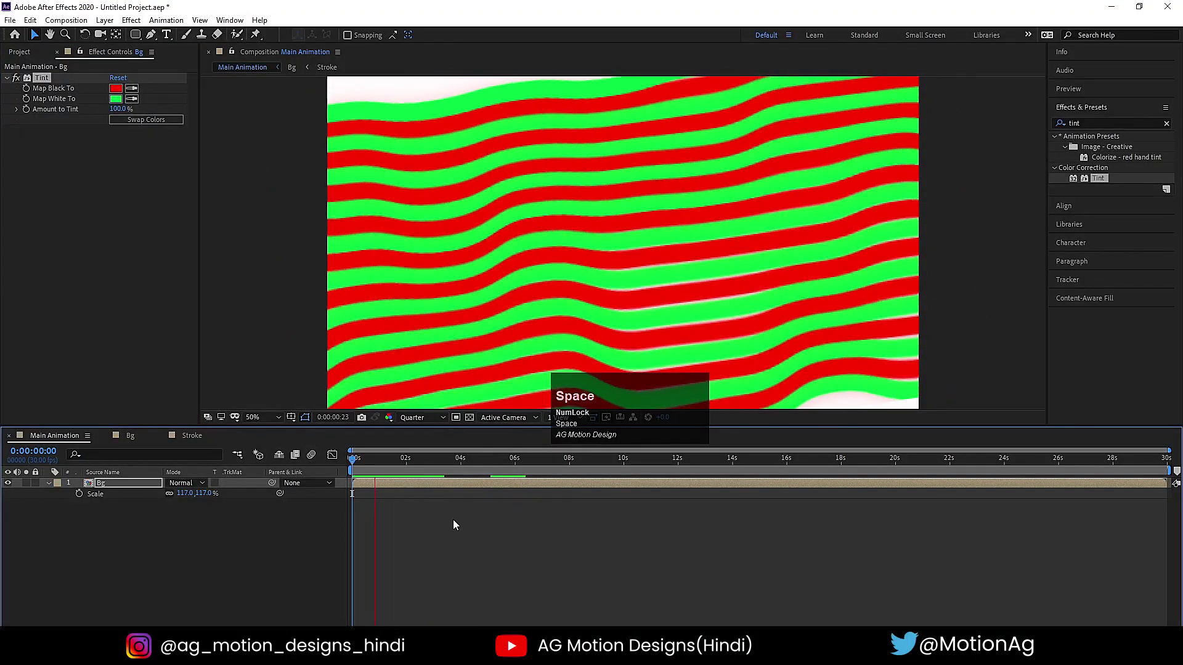
key(space)
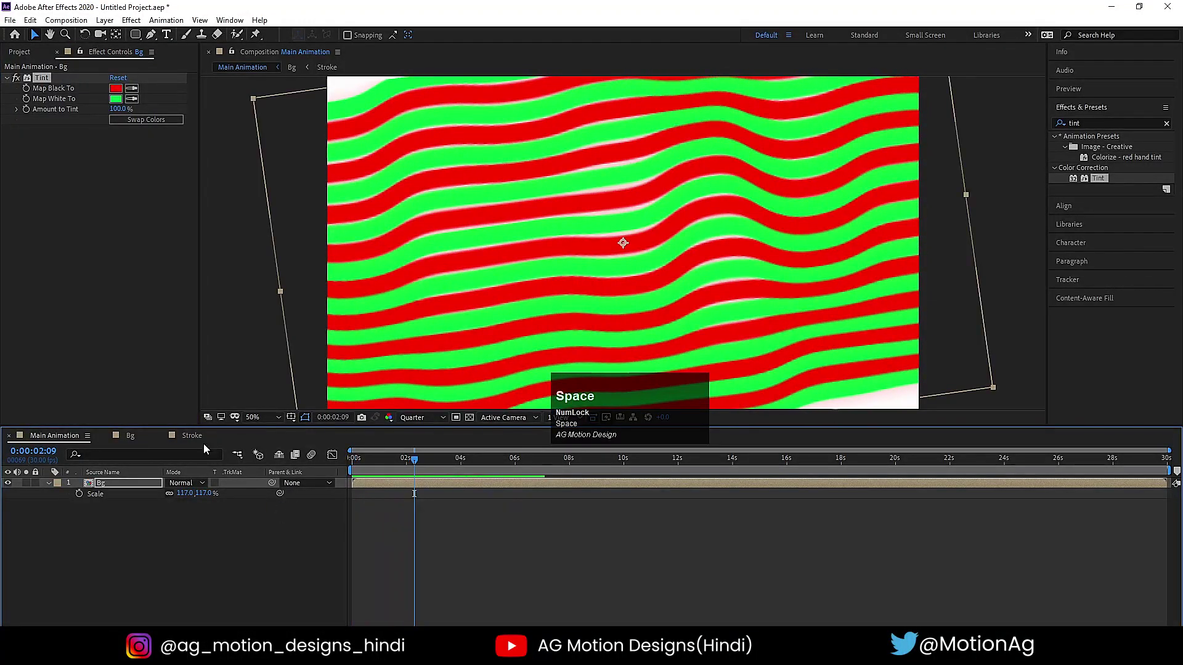
Set the stroke width of Shape Layer 1 to 20 px in the Stroke composition and preview the thinner stripes in Main Animation.
click(192, 437)
click(118, 484)
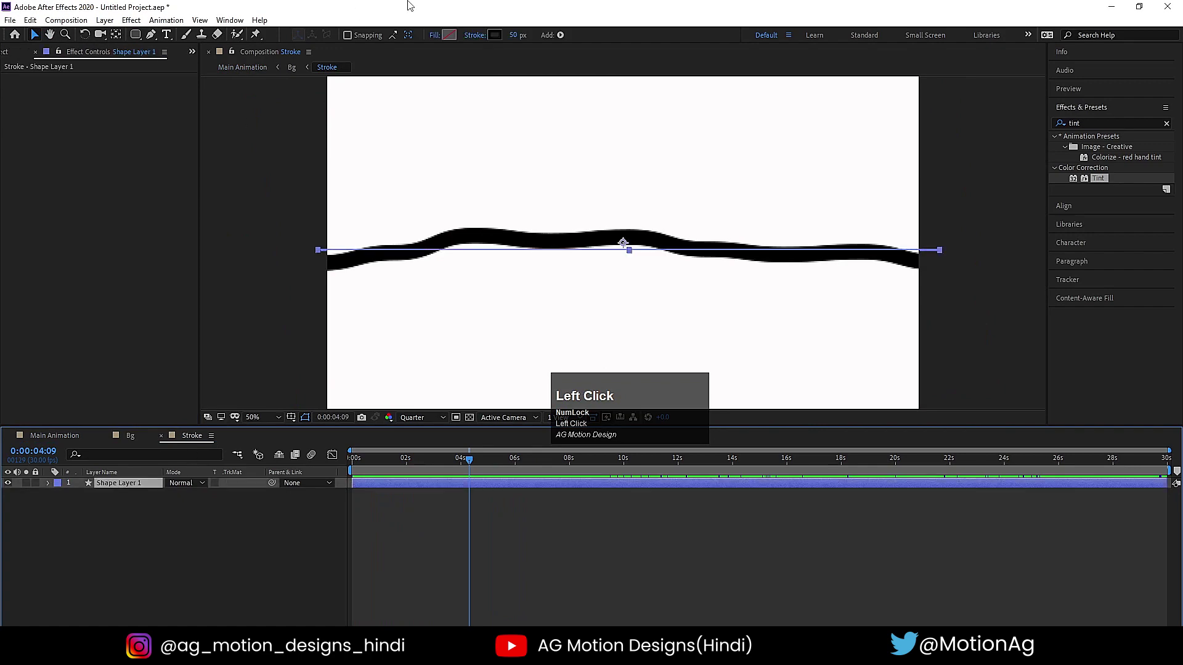
text(20)
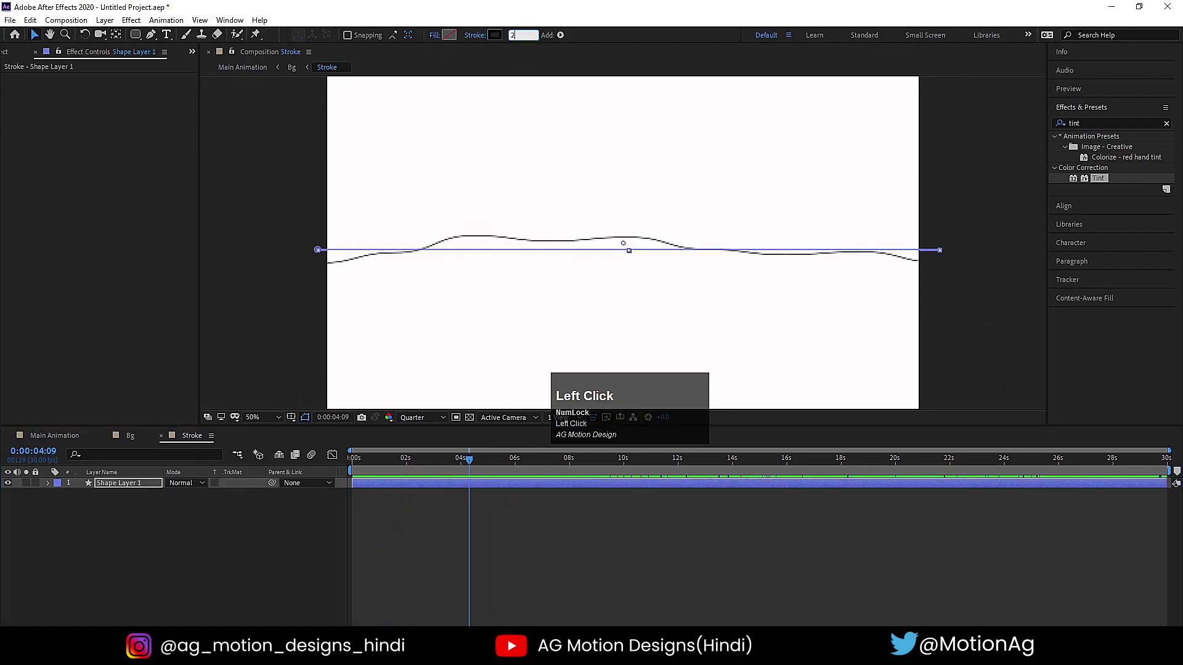
key(Return)
click(55, 435)
key(space)
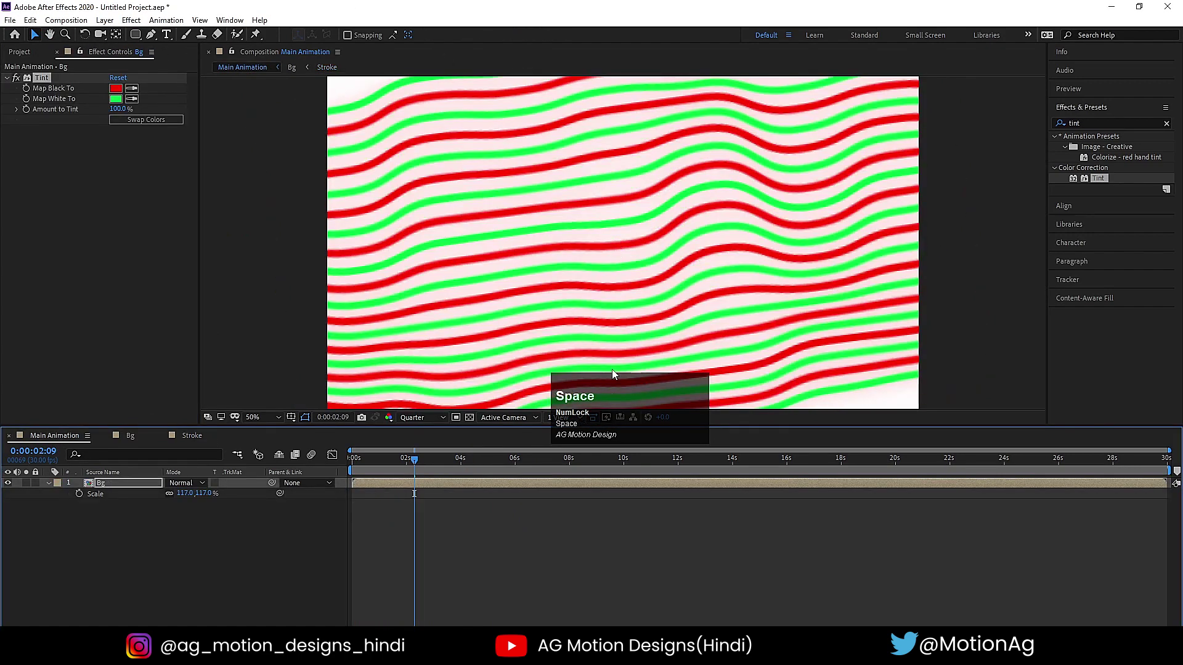
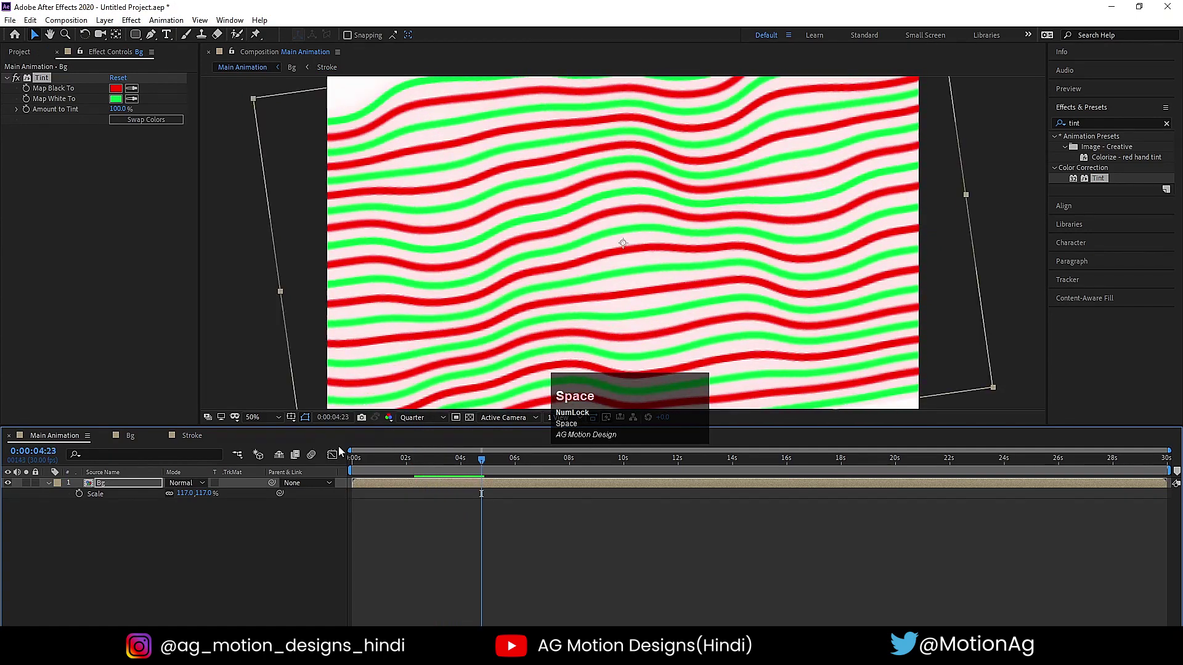
Inspect the striped frame in a maximized view at Full resolution.
click(424, 448)
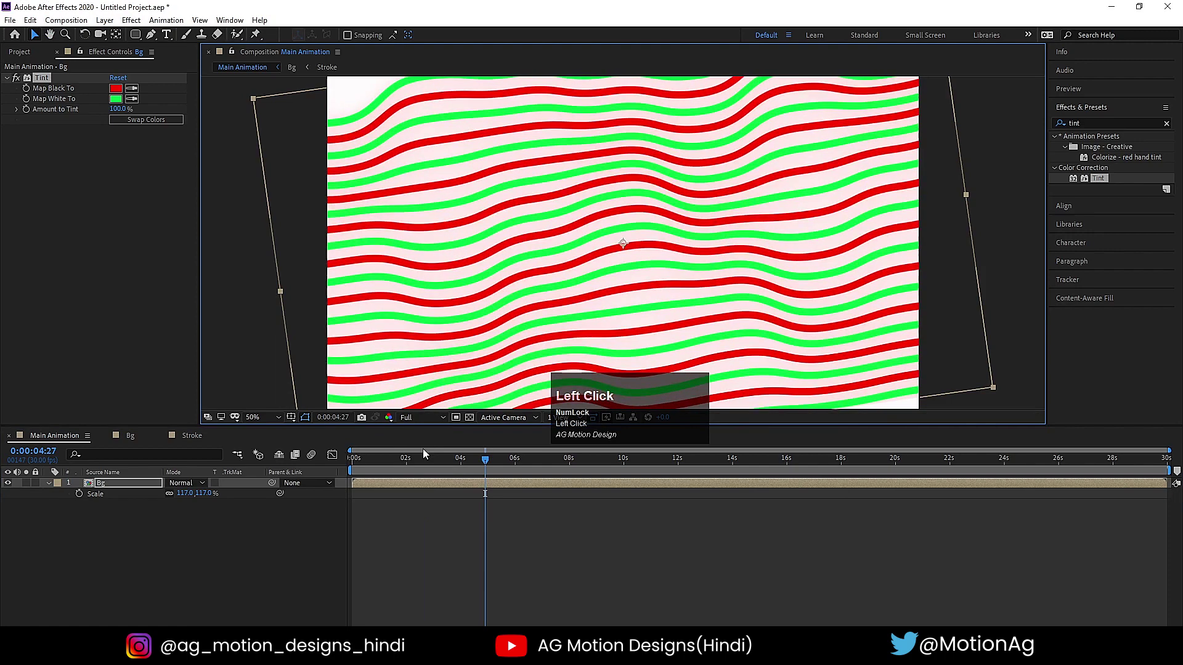
key(grave)
key(grave)
Set the stroke width of Shape Layer 1 to 80 px in the Stroke composition and return to Main Animation.
click(193, 435)
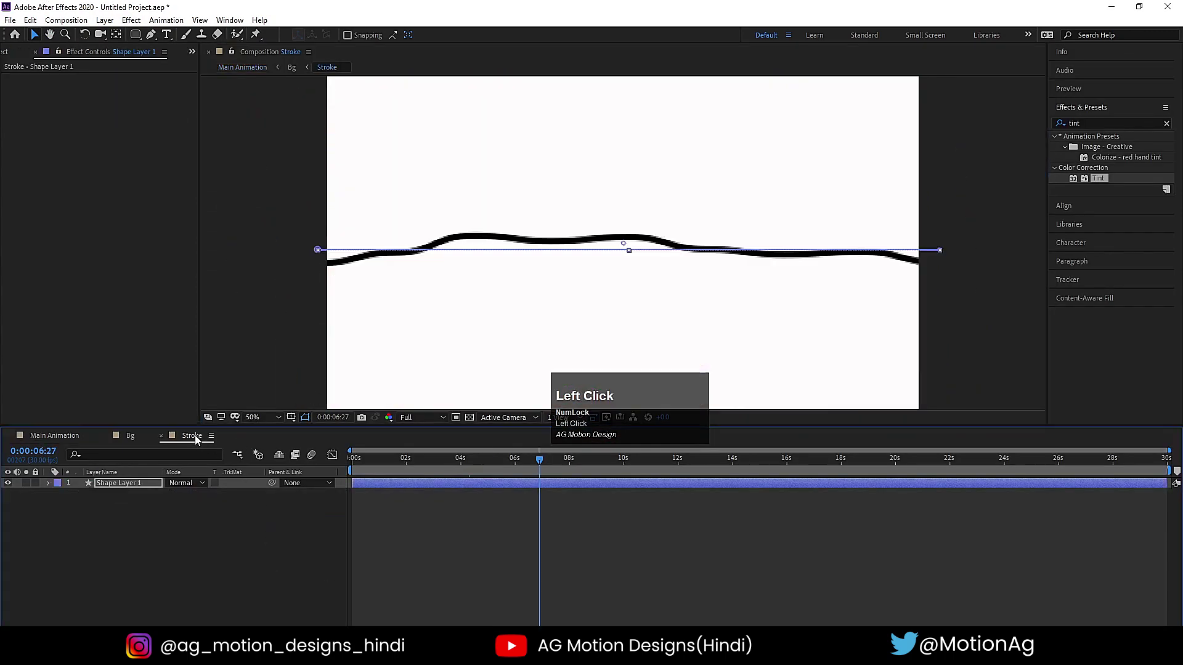
click(120, 485)
drag(517, 40, 526, 47)
click(517, 36)
text(80)
key(Return)
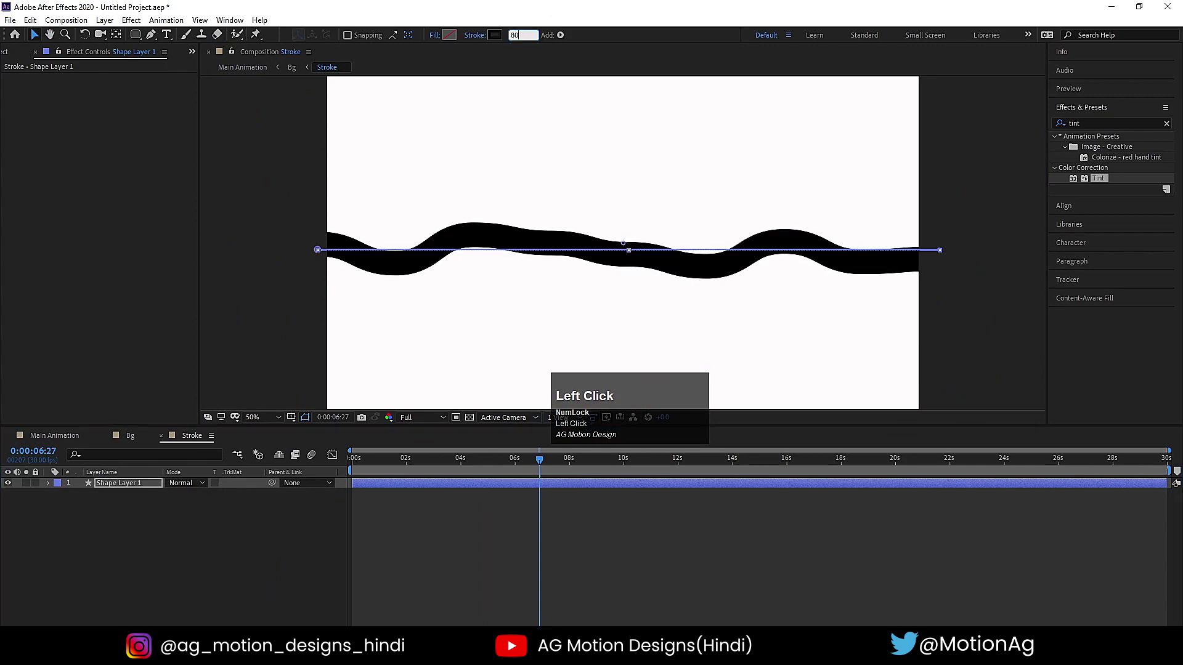
click(68, 435)
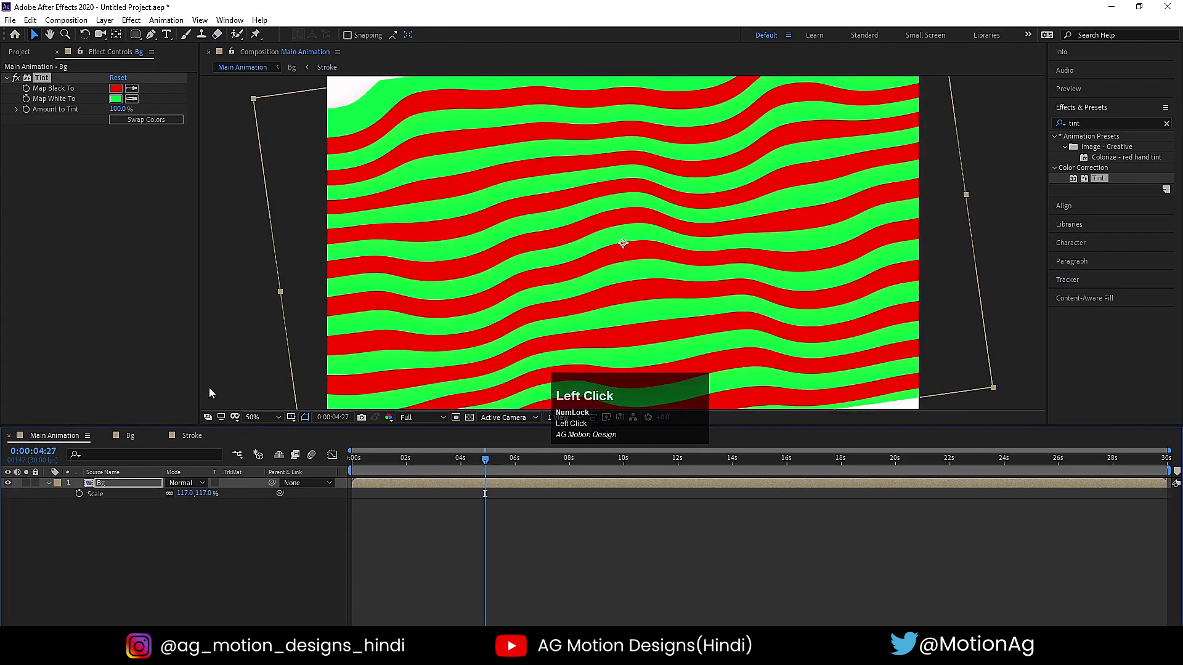
Preview the thick stripes in Main Animation from the first frame at Quarter resolution.
key(space)
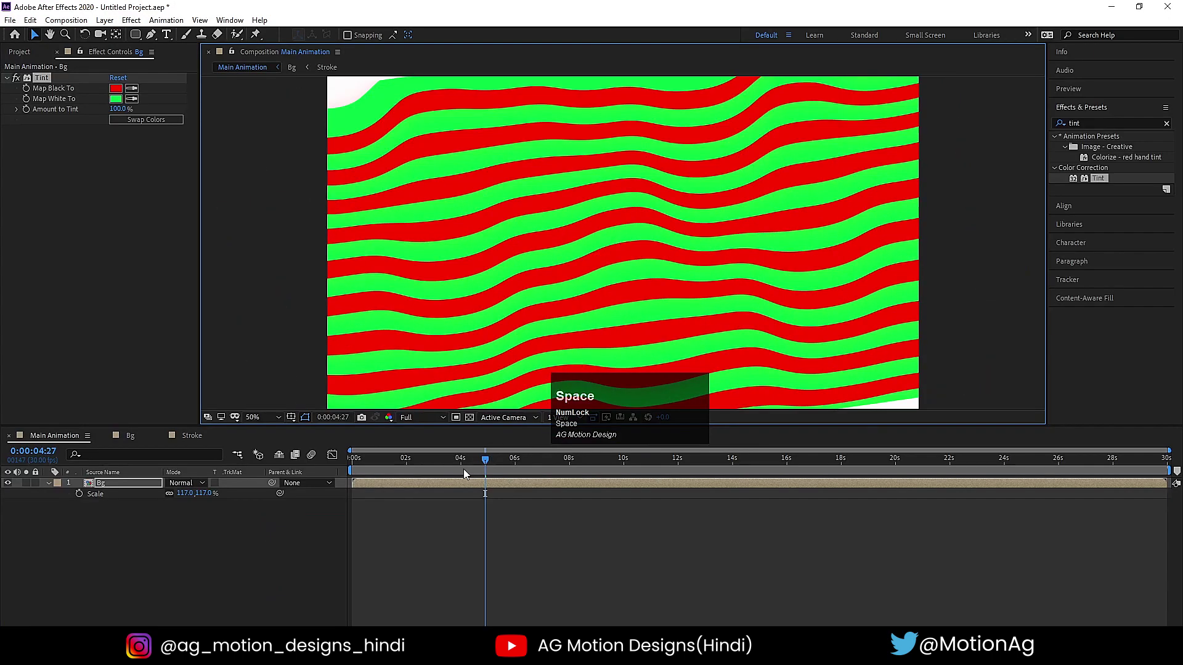
key(space)
click(354, 459)
key(space)
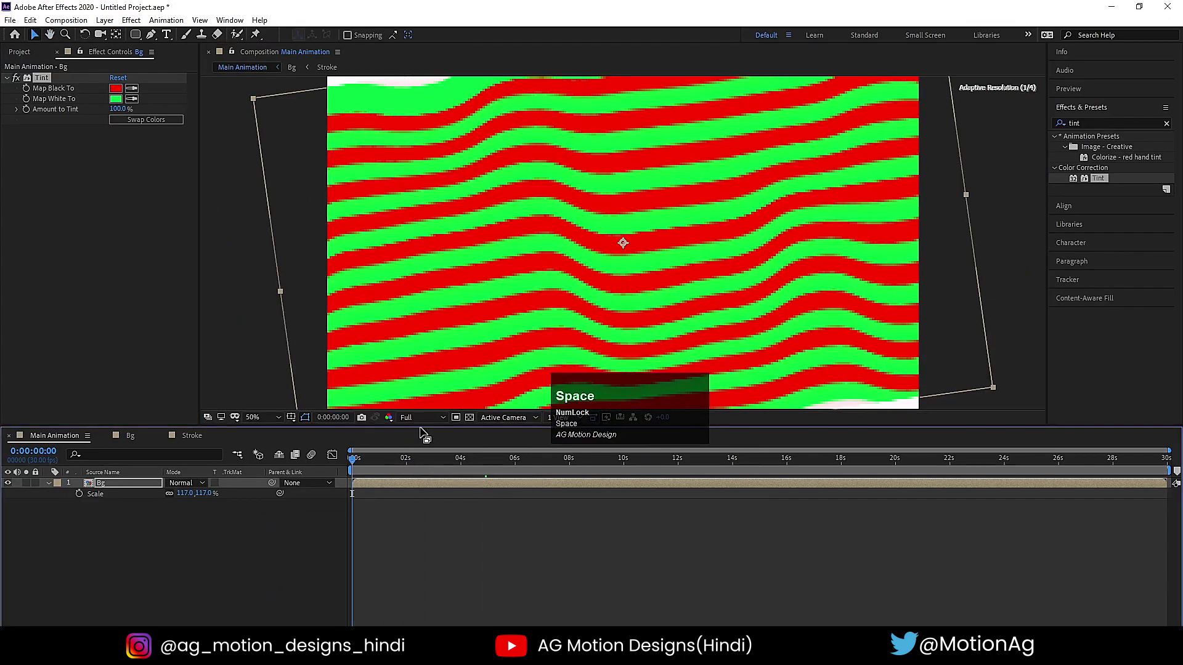
click(419, 417)
click(409, 490)
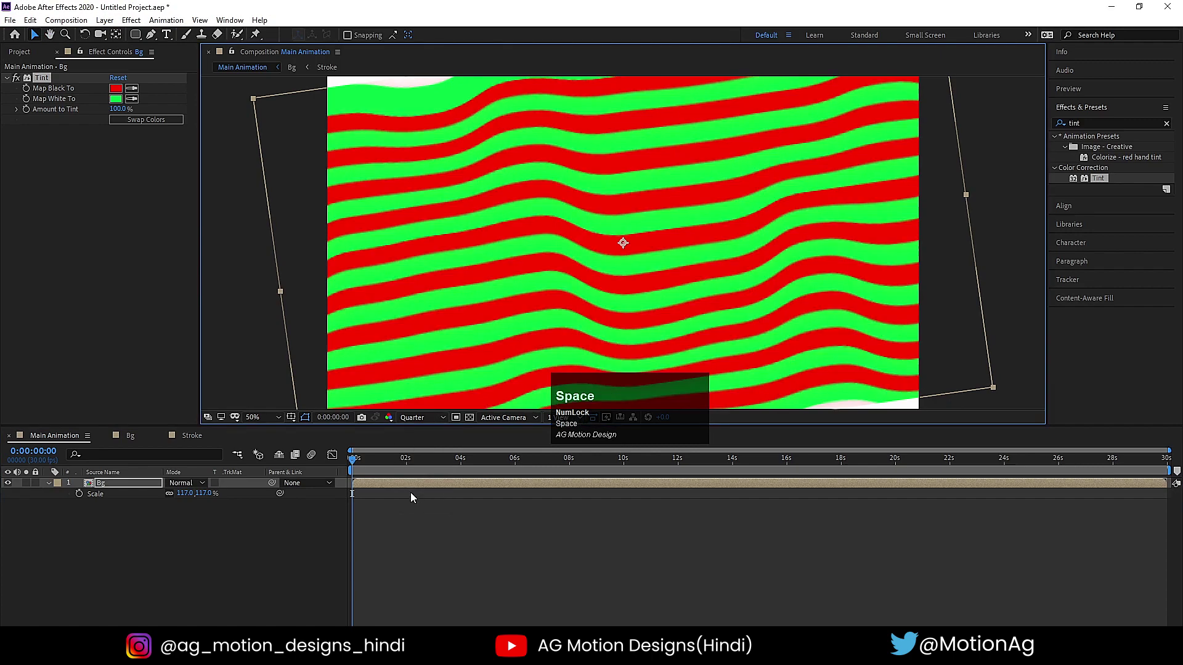
key(space)
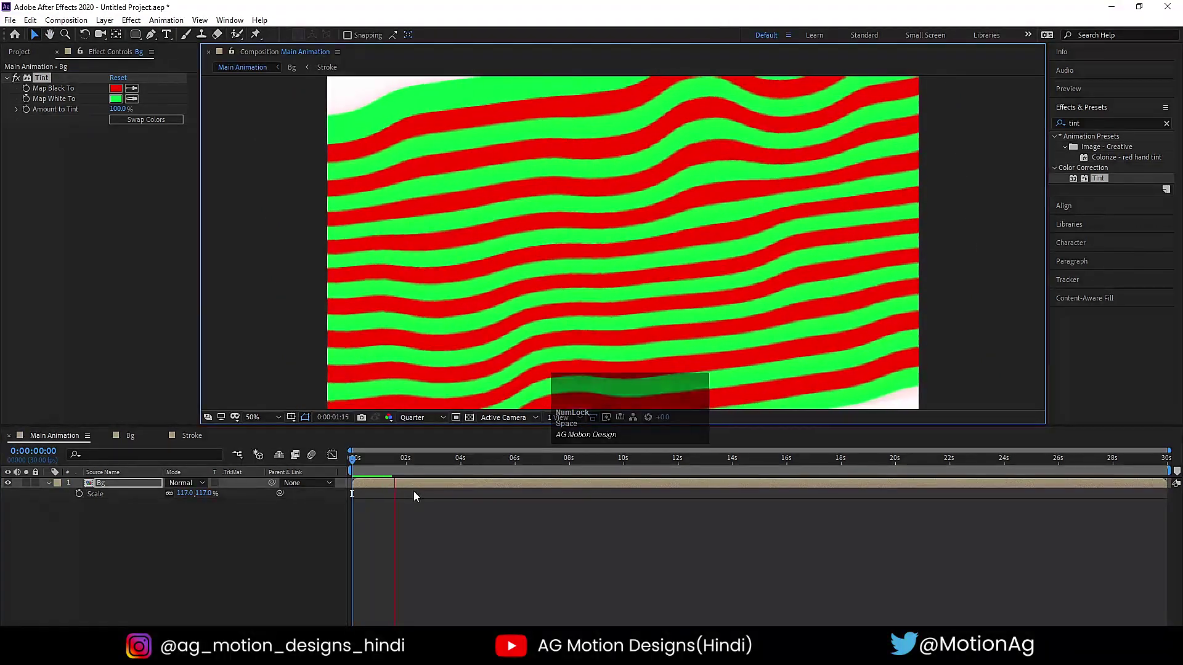
key(space)
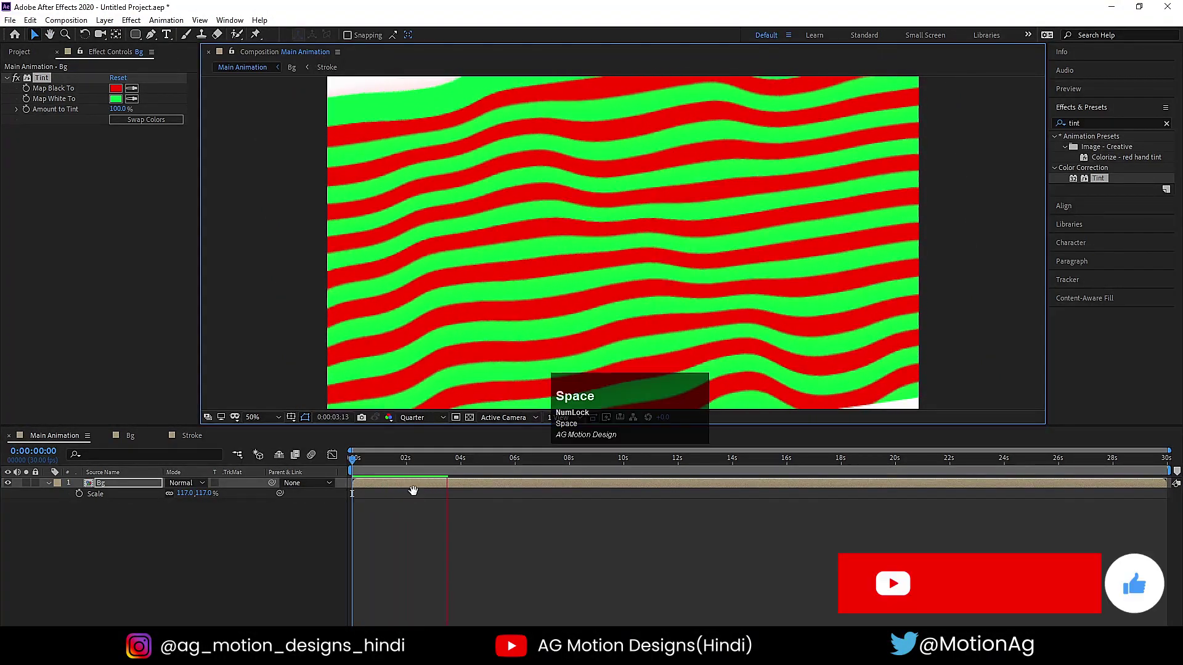
Play Main Animation a little further with Bg selected to check the tilted stripes and uncovered frame corners.
double_click(107, 485)
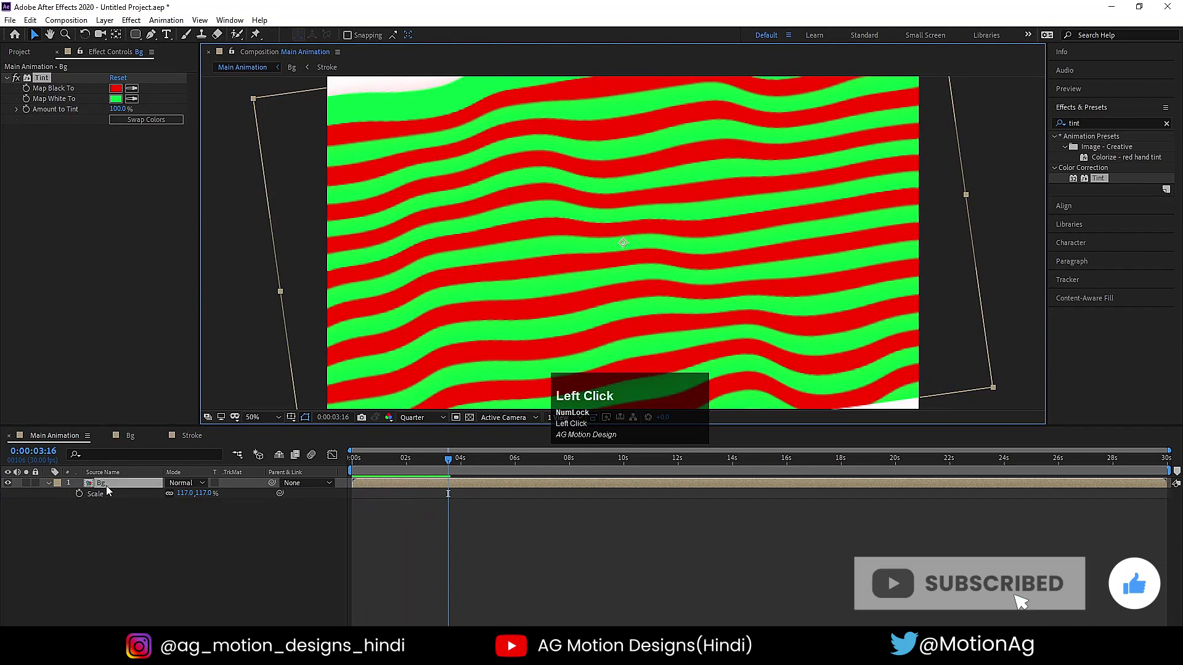
click(79, 441)
key(space)
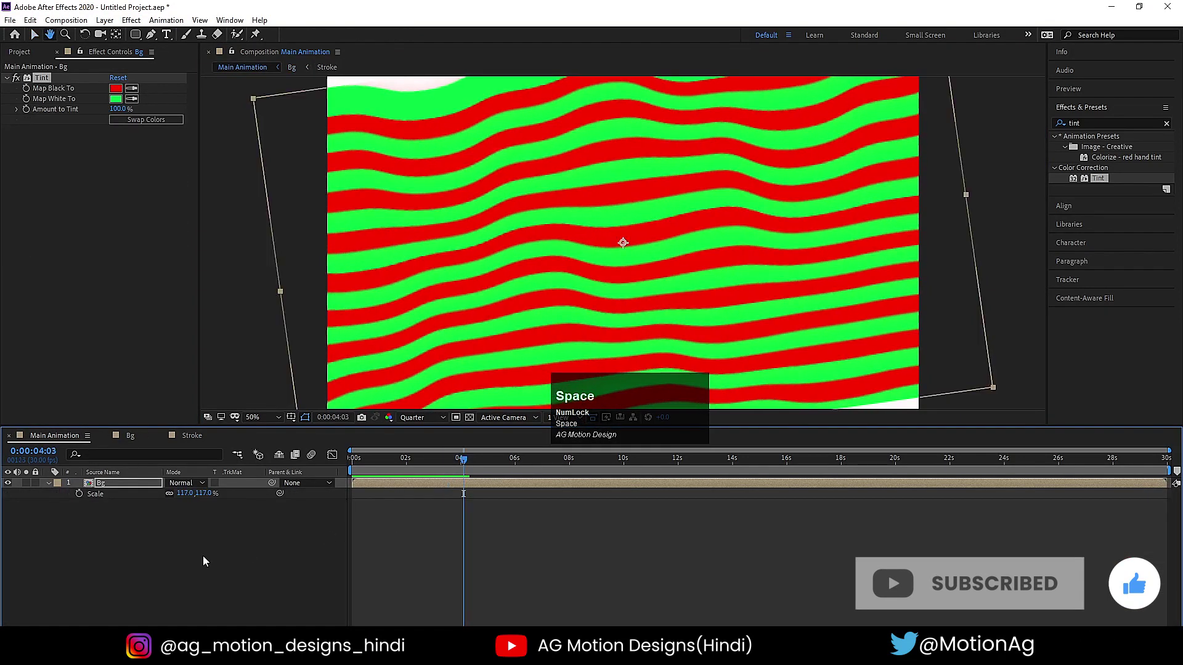
click(202, 556)
key(space)
click(194, 555)
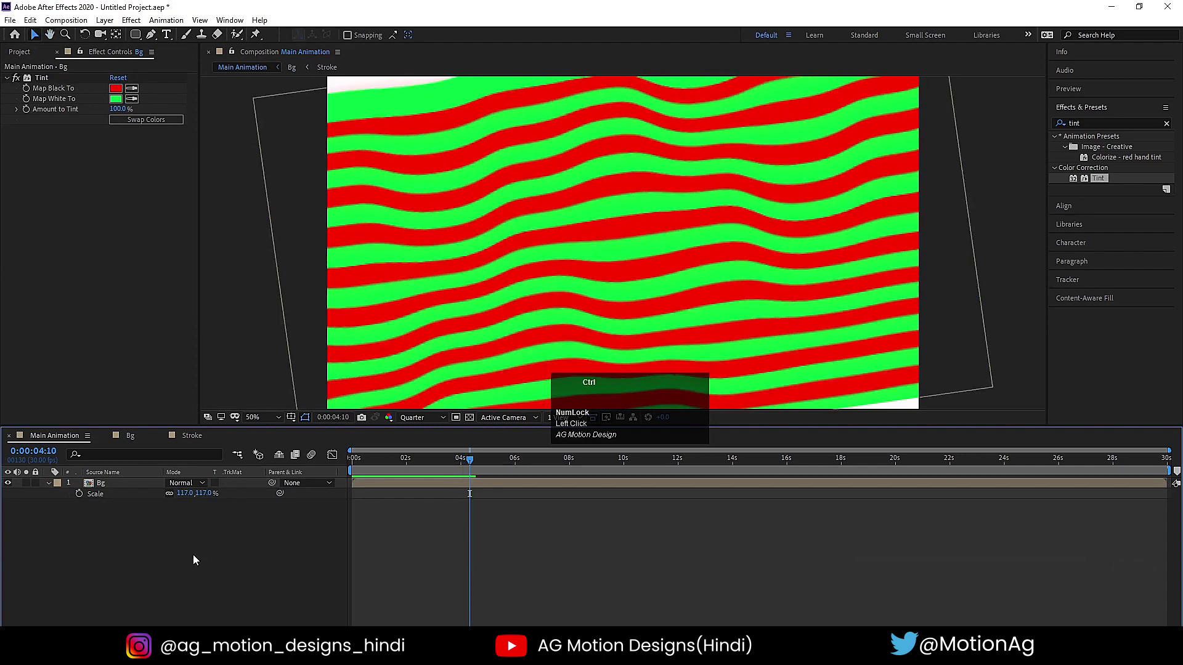
Add a 1920 x 1080 black solid to Main Animation, place it below Bg and lock it.
key(ctrl+y)
click(993, 357)
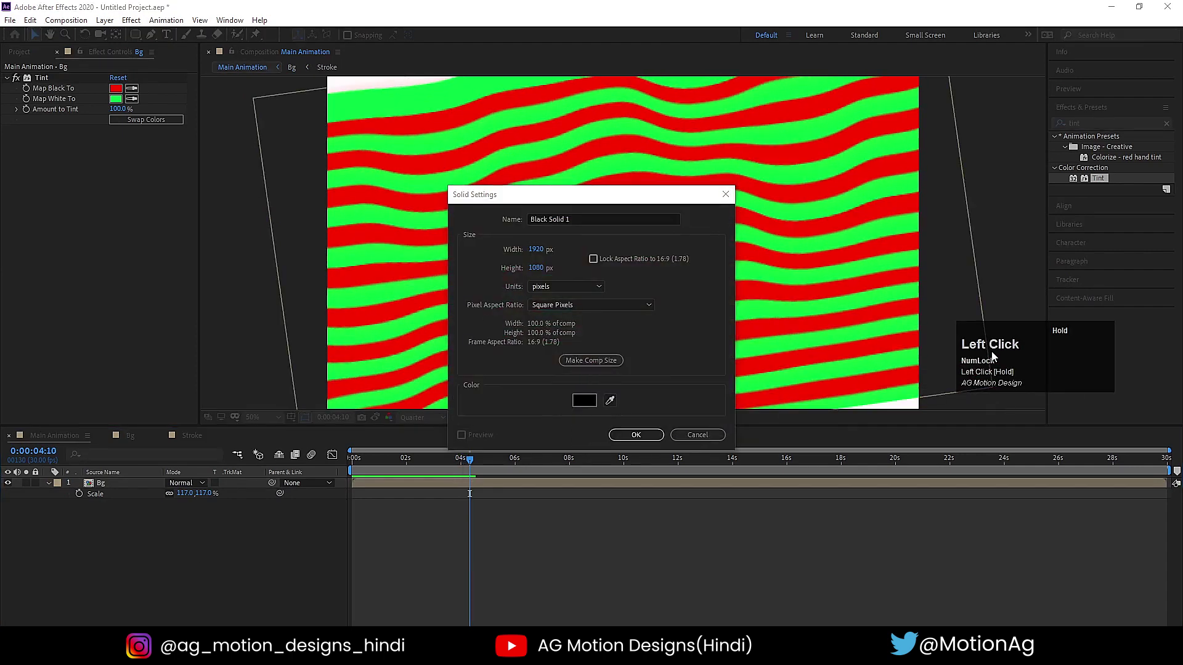
click(635, 435)
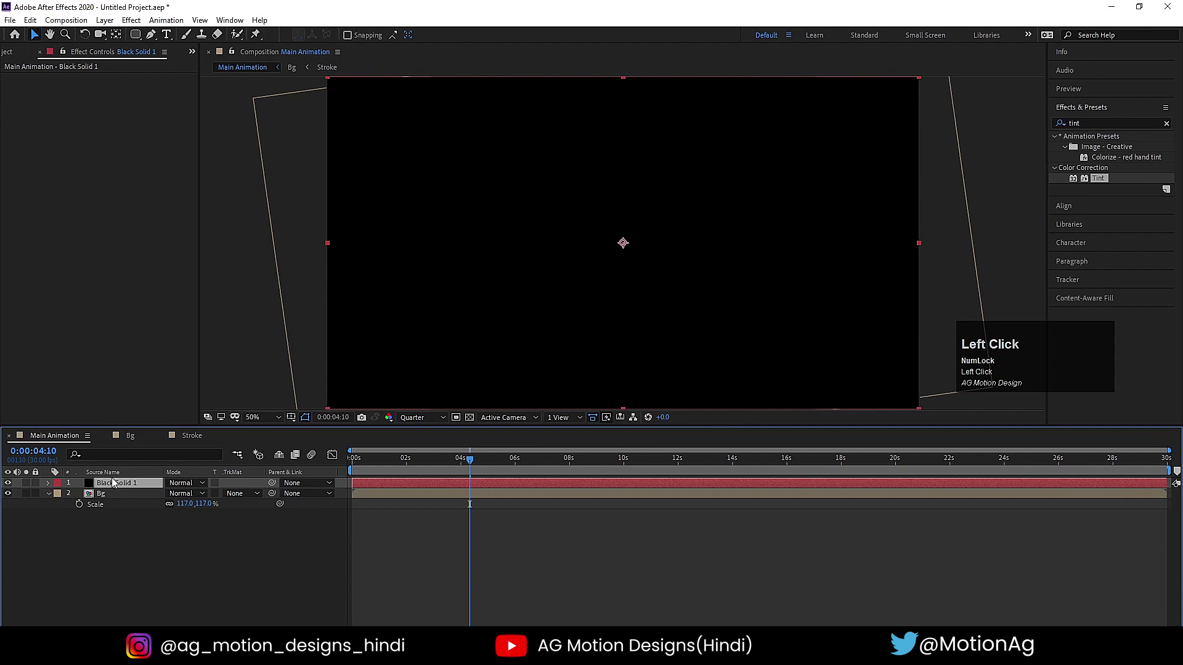
drag(112, 482, 116, 536)
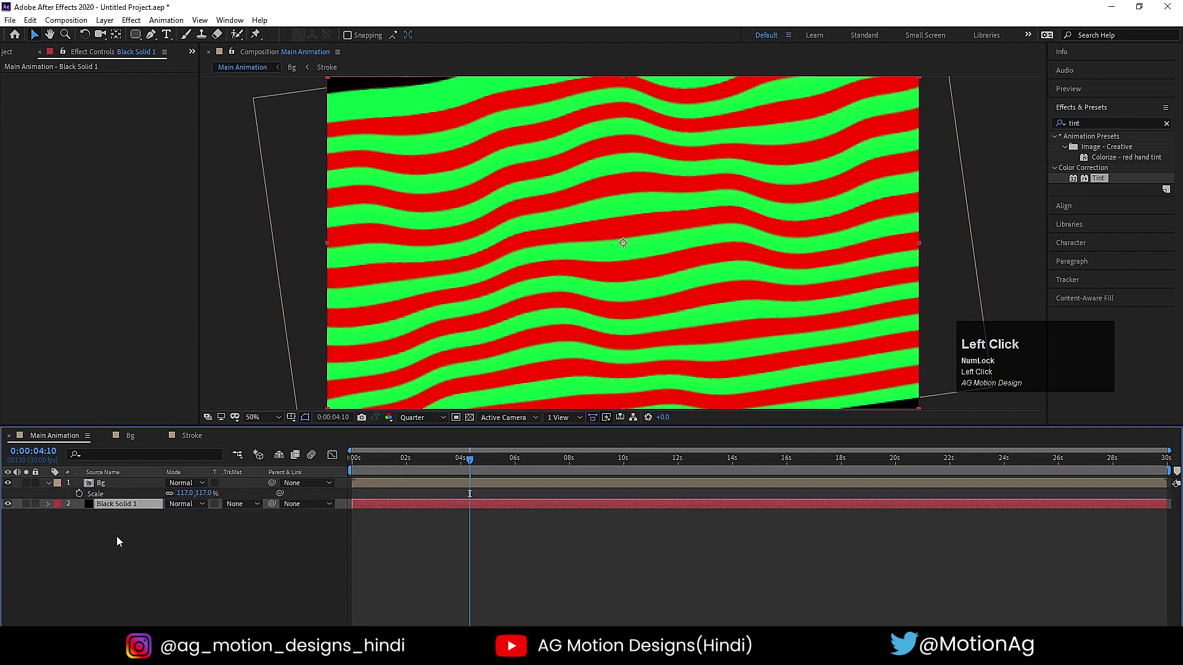
click(35, 504)
Scale the Bg layer to 128% and shift it slightly so the stripes cover the frame corners.
click(143, 484)
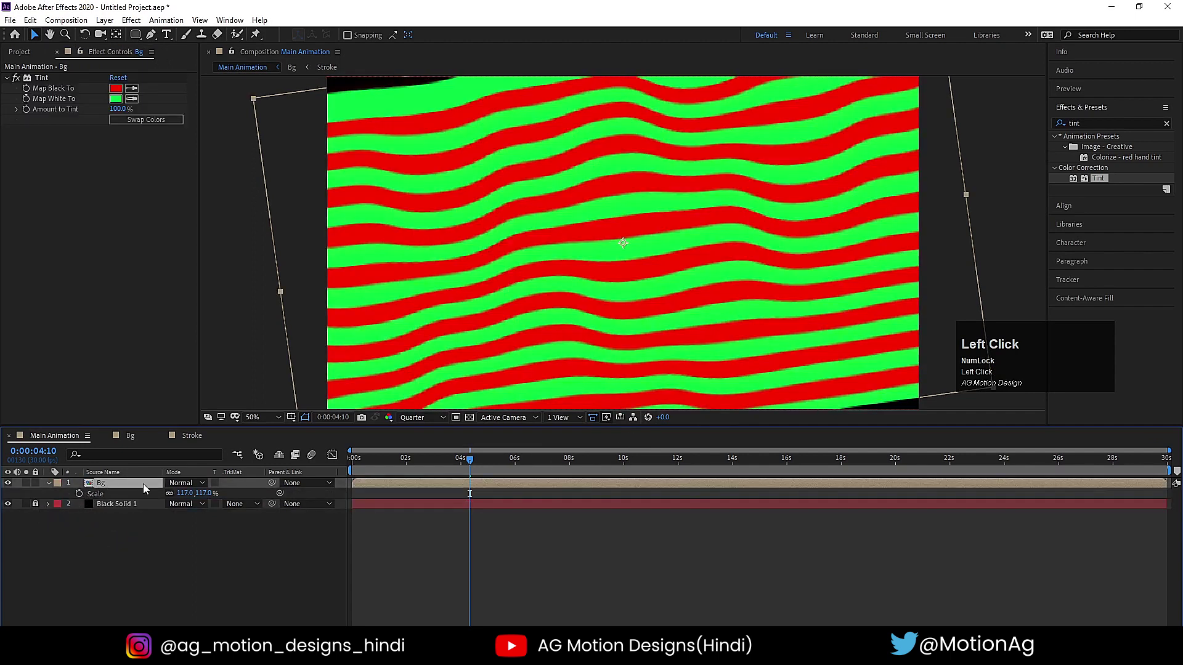
drag(185, 494, 191, 493)
key(space)
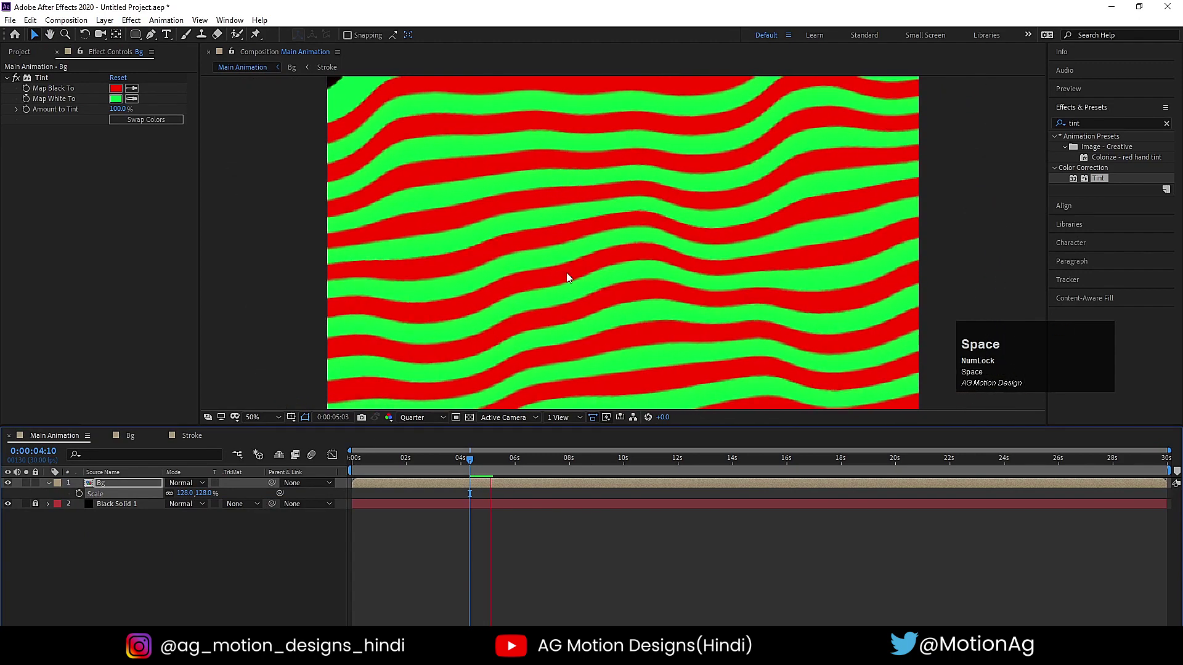
drag(475, 202, 474, 198)
Check the enlarged stripes in playback and return the playhead to the first frame.
key(space)
key(space)
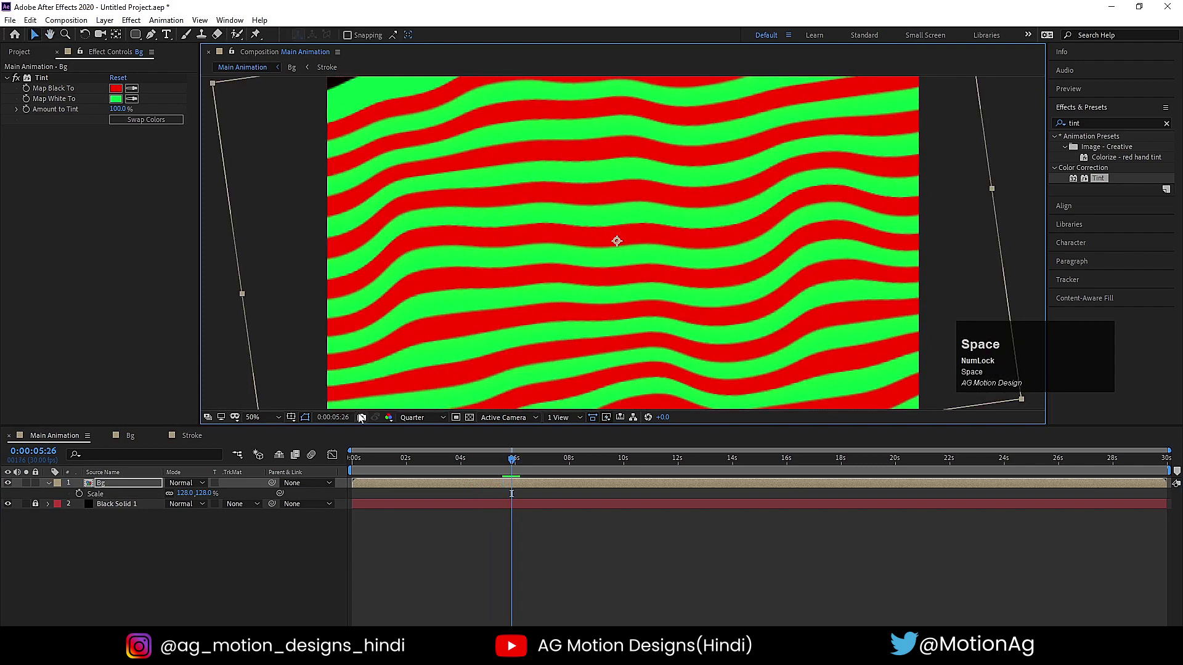
click(357, 459)
click(349, 463)
click(223, 552)
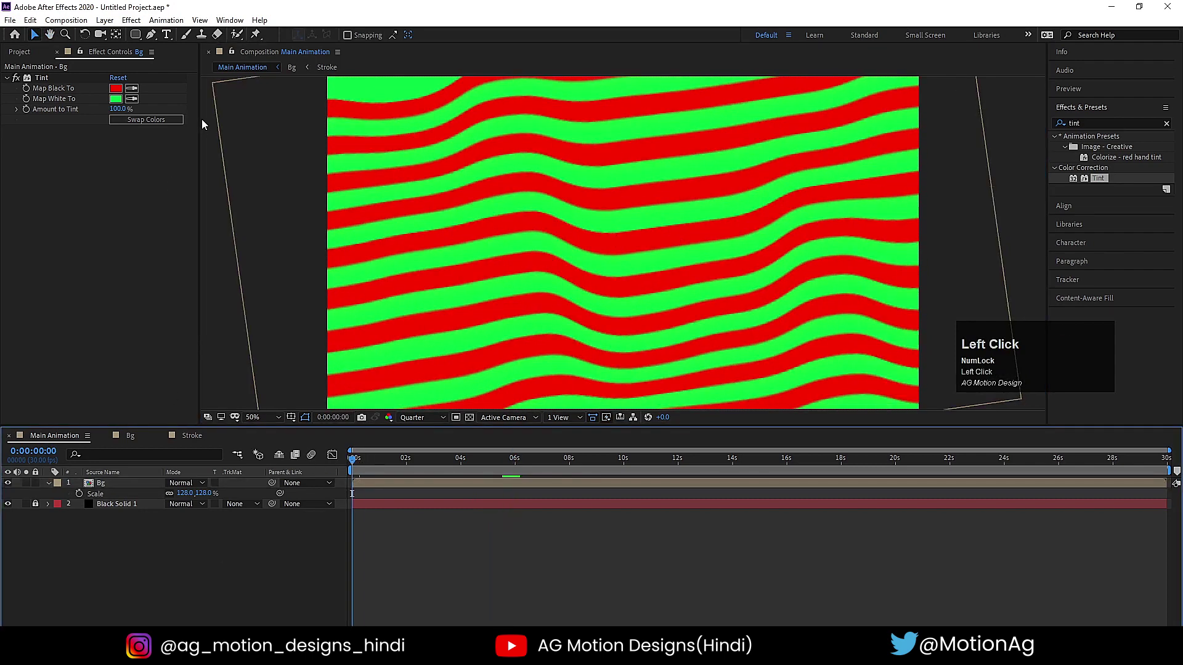
Create a text layer reading MOTION GRAPHICS near the middle of the frame.
click(167, 35)
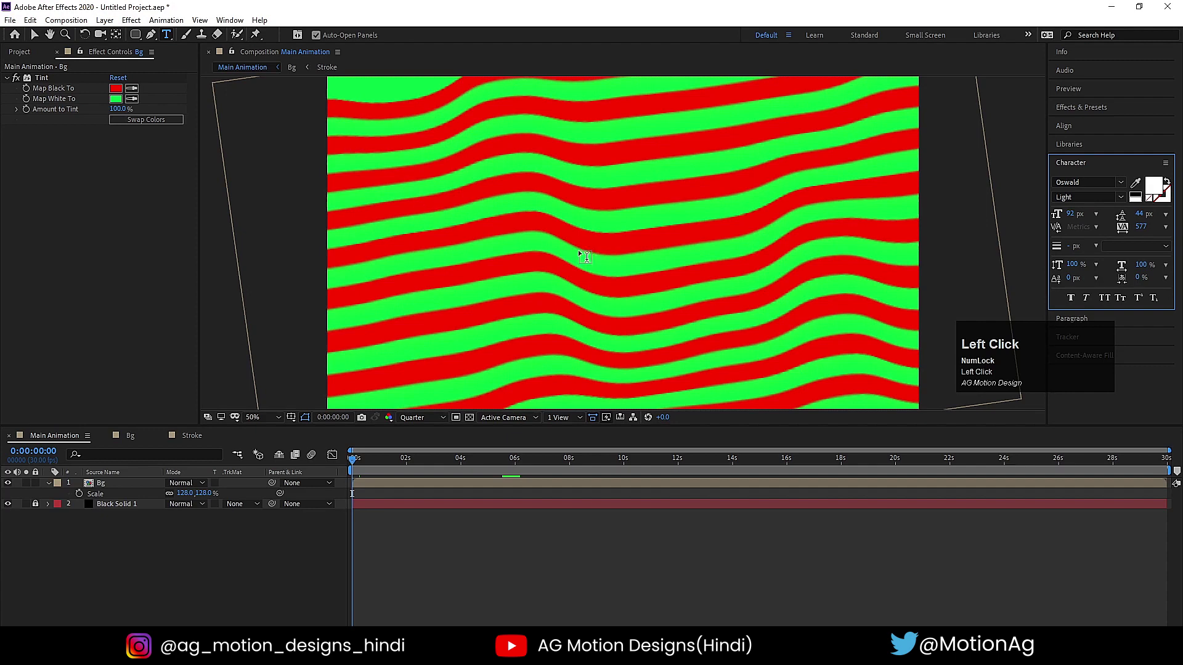
click(516, 234)
text(M)
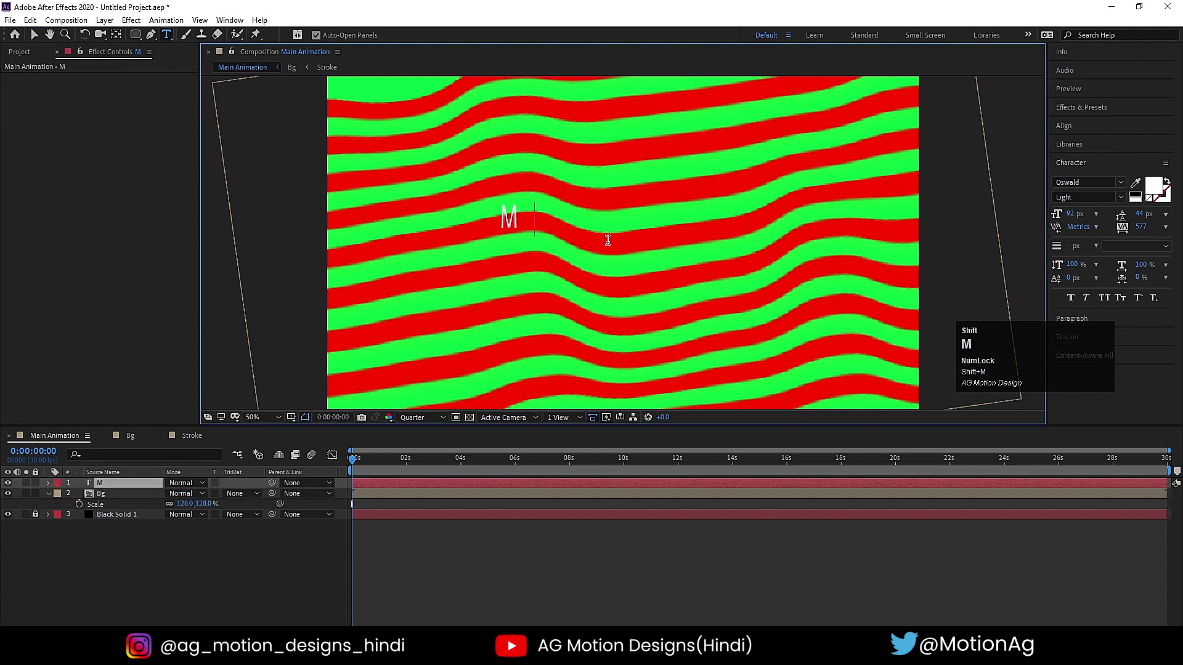
text(OTION GRAPH)
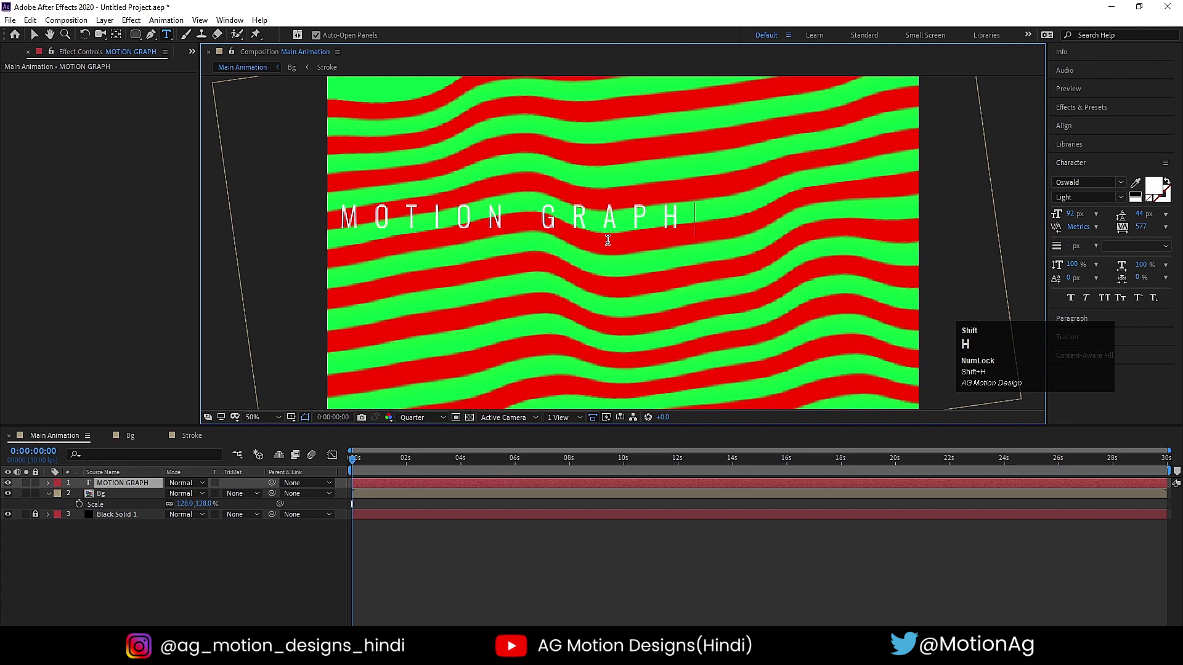
text(ICS)
Format the MOTION GRAPHICS text with tracking 0, font size 39 px and the SemiBold Oswald style.
key(ctrl+a)
key(ctrl+c)
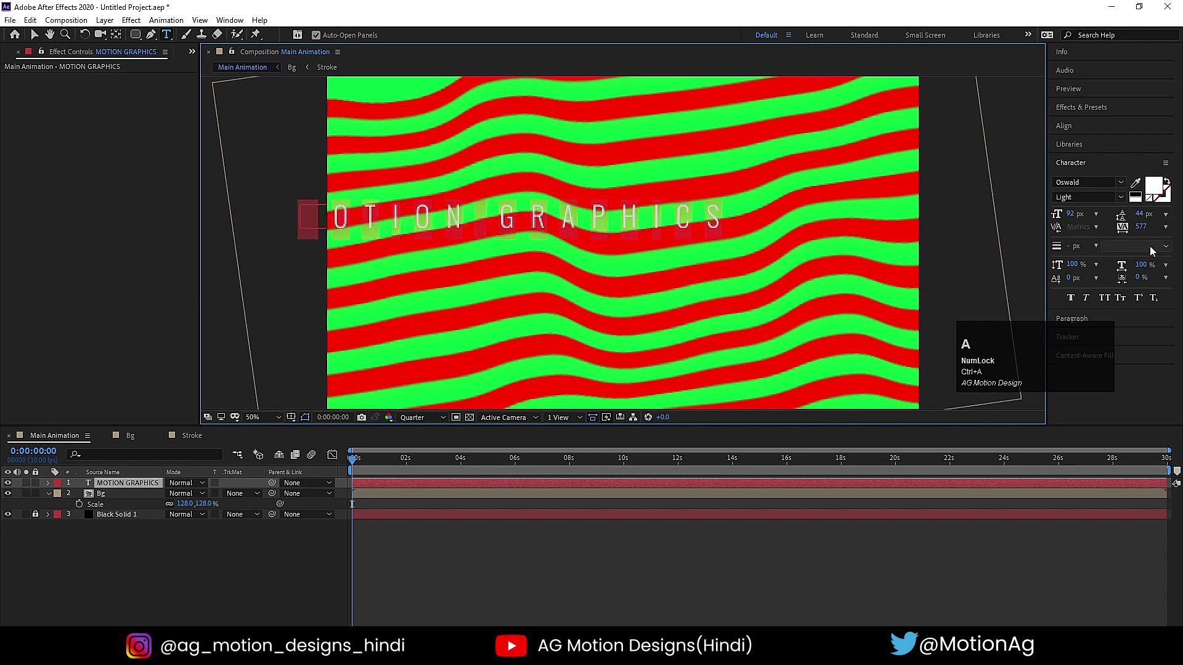
click(1140, 227)
text(0)
key(Return)
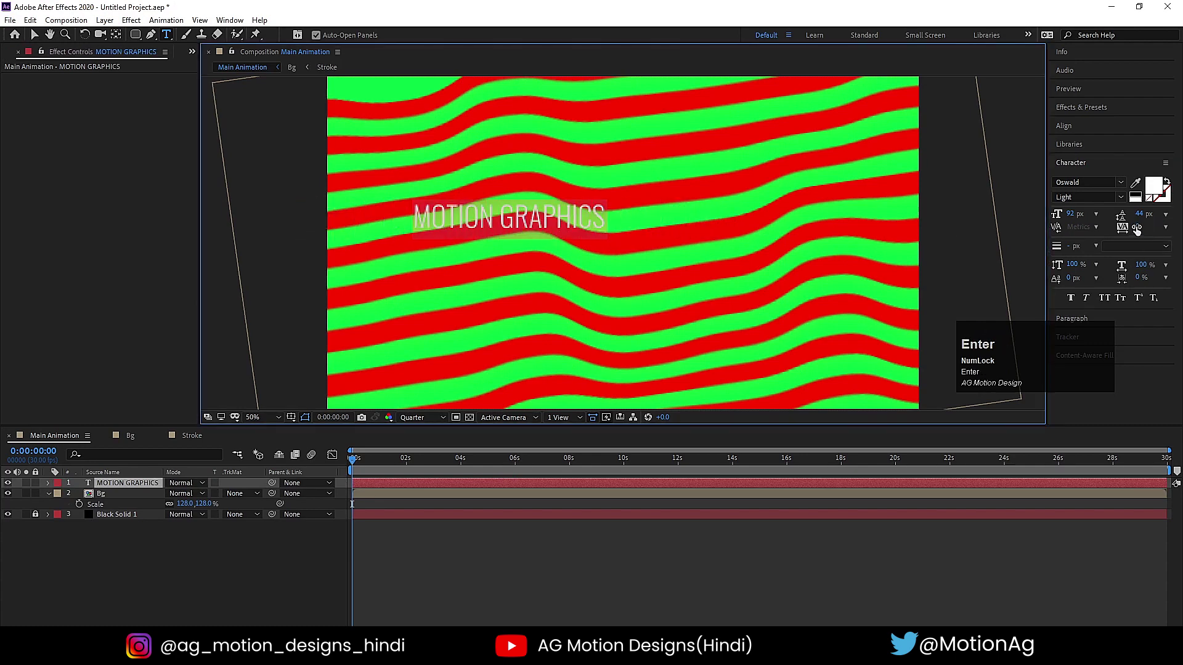
drag(1071, 214, 1032, 214)
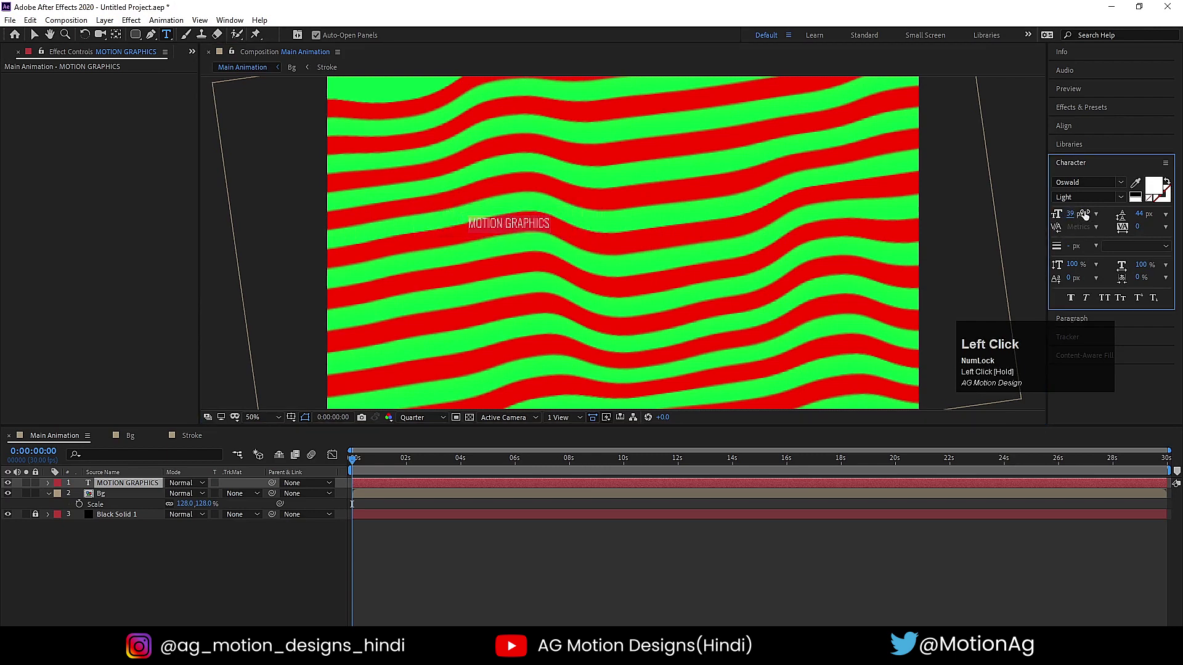
click(1121, 197)
click(1091, 264)
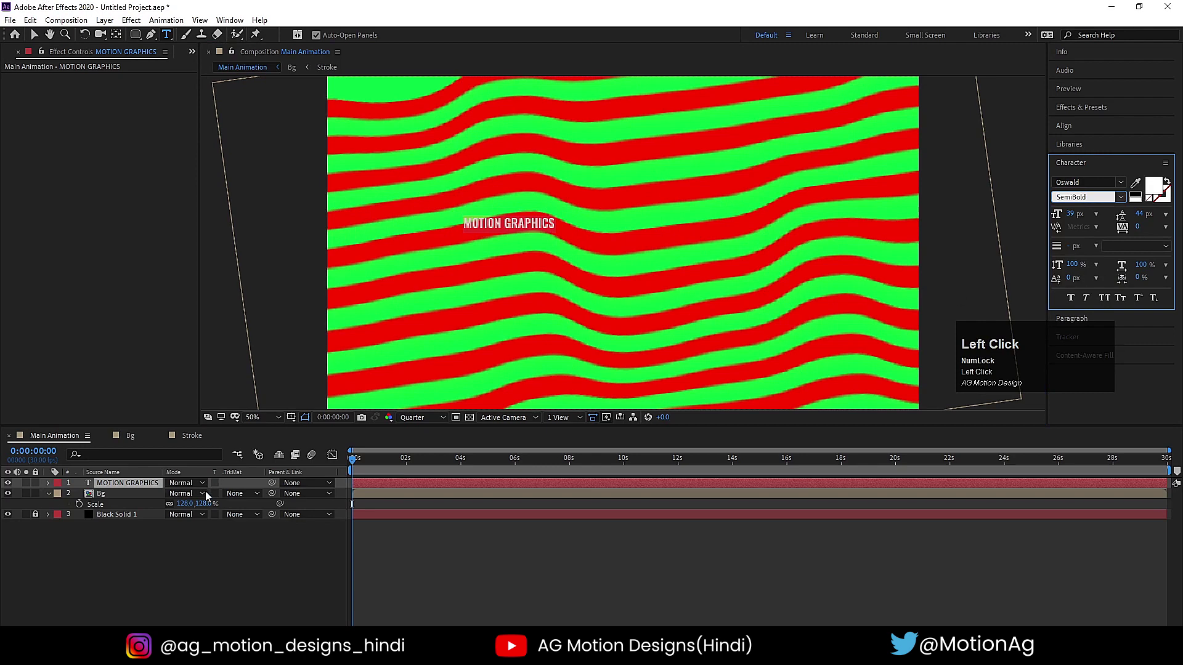
click(156, 557)
Copy MOTION GRAPHICS and paste it repeatedly, separated by spaces, until the line holds eight copies.
click(129, 483)
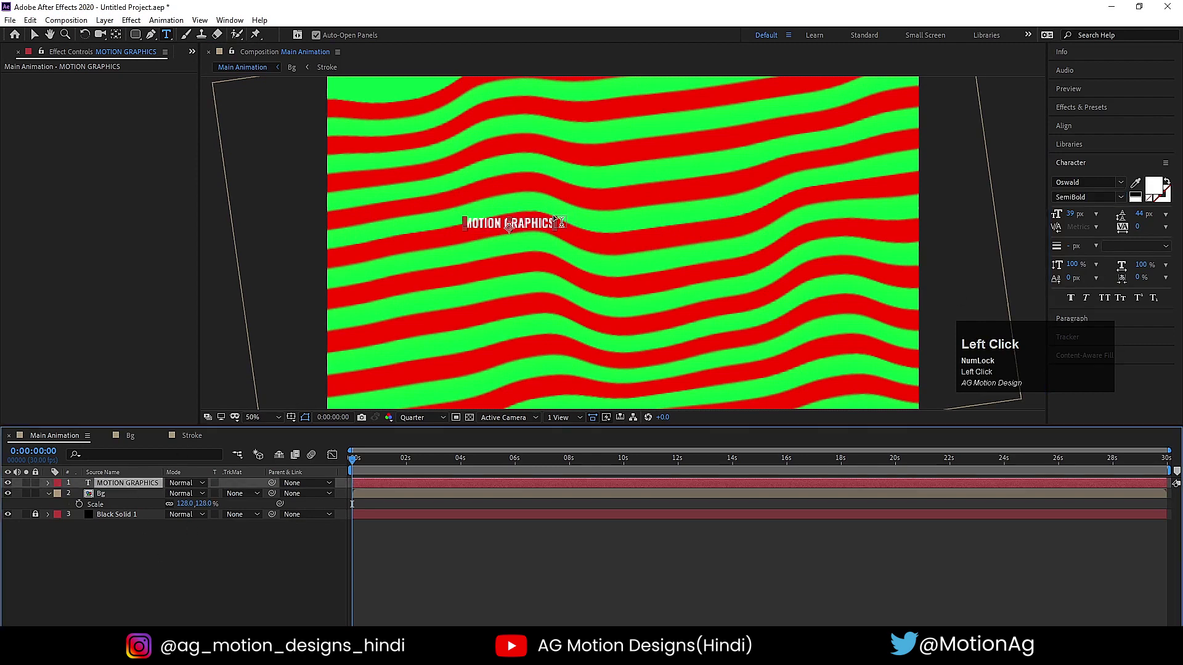
key(ctrl+a)
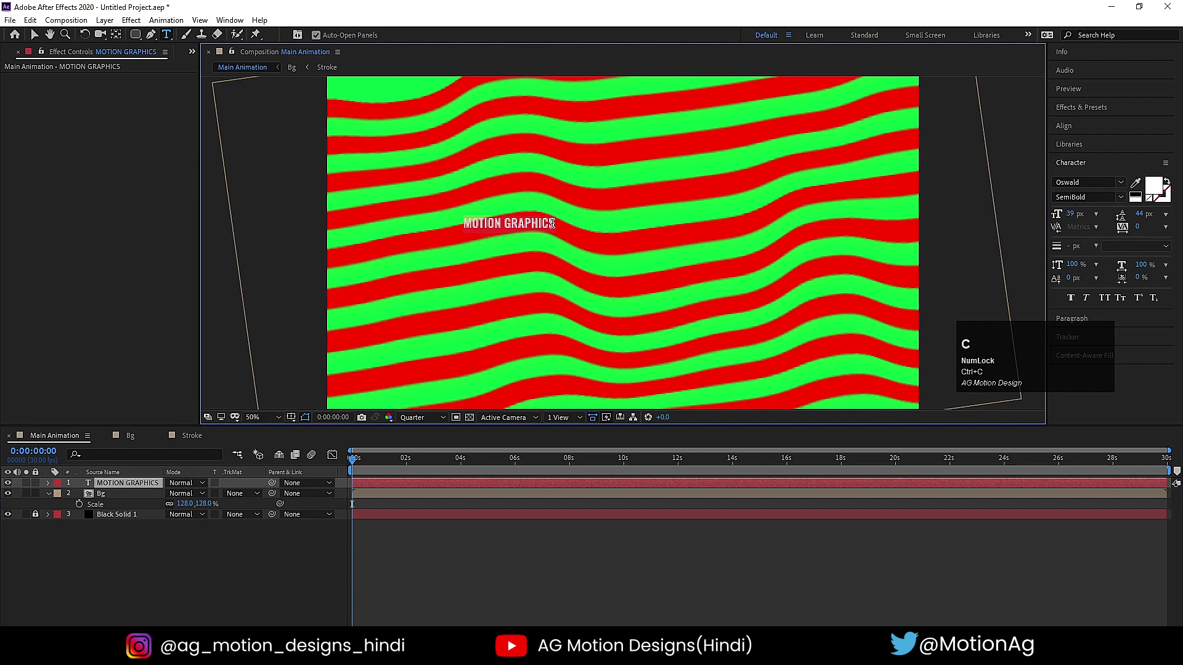
click(553, 223)
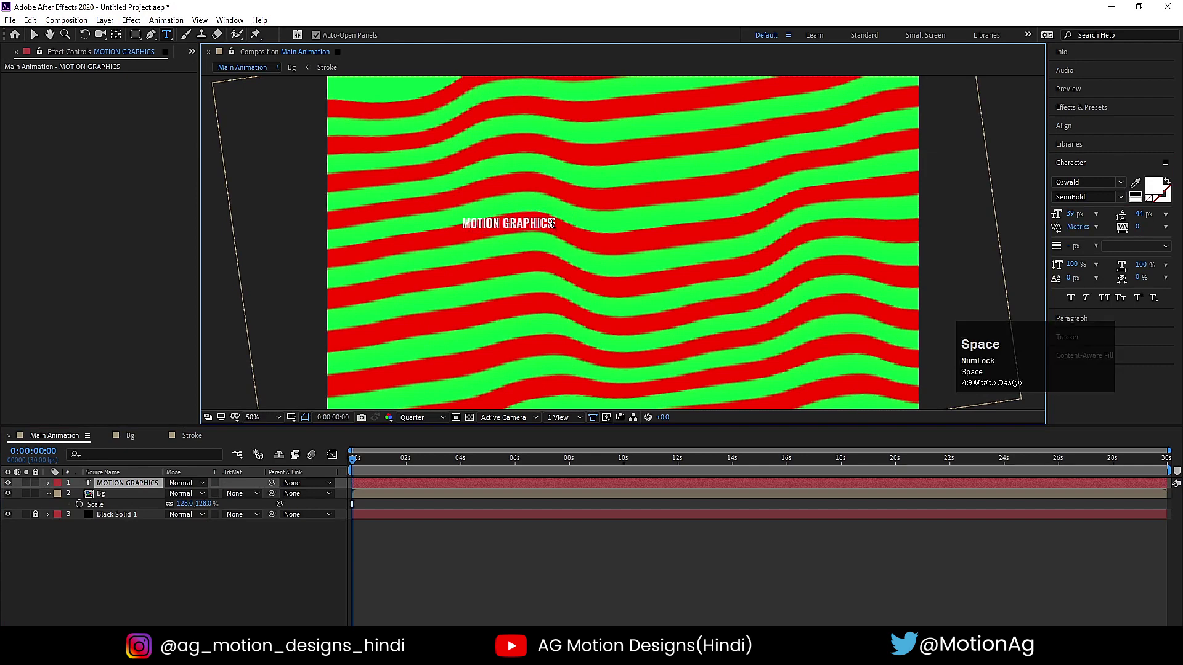
key(ctrl+v)
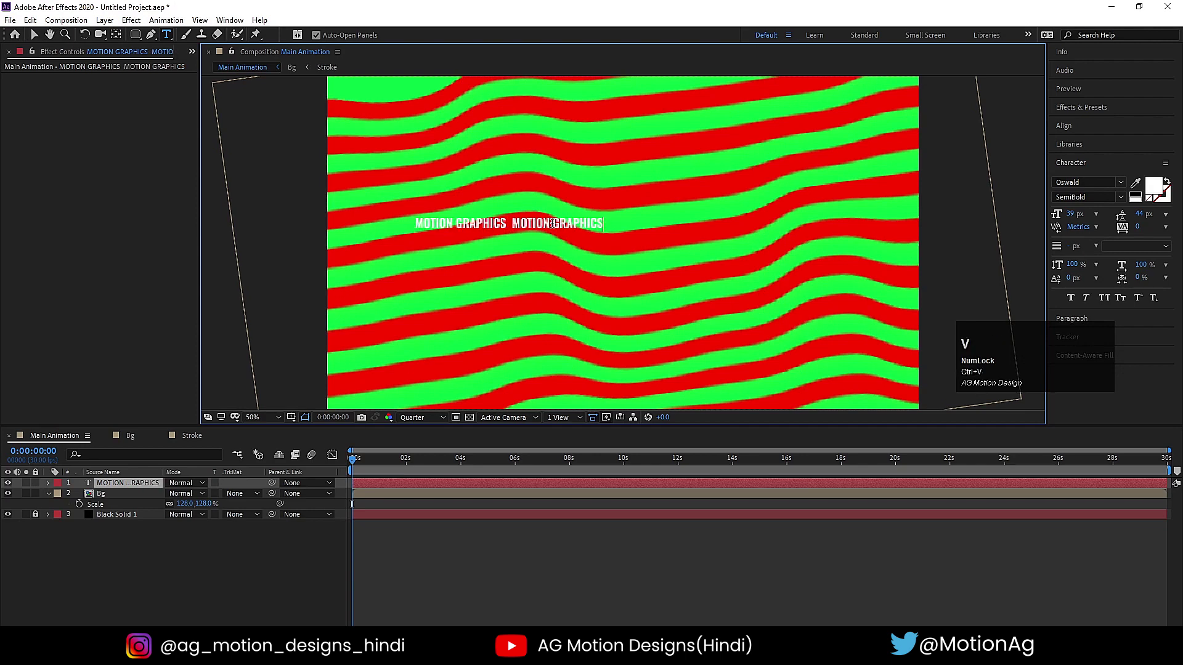
key(ctrl+v)
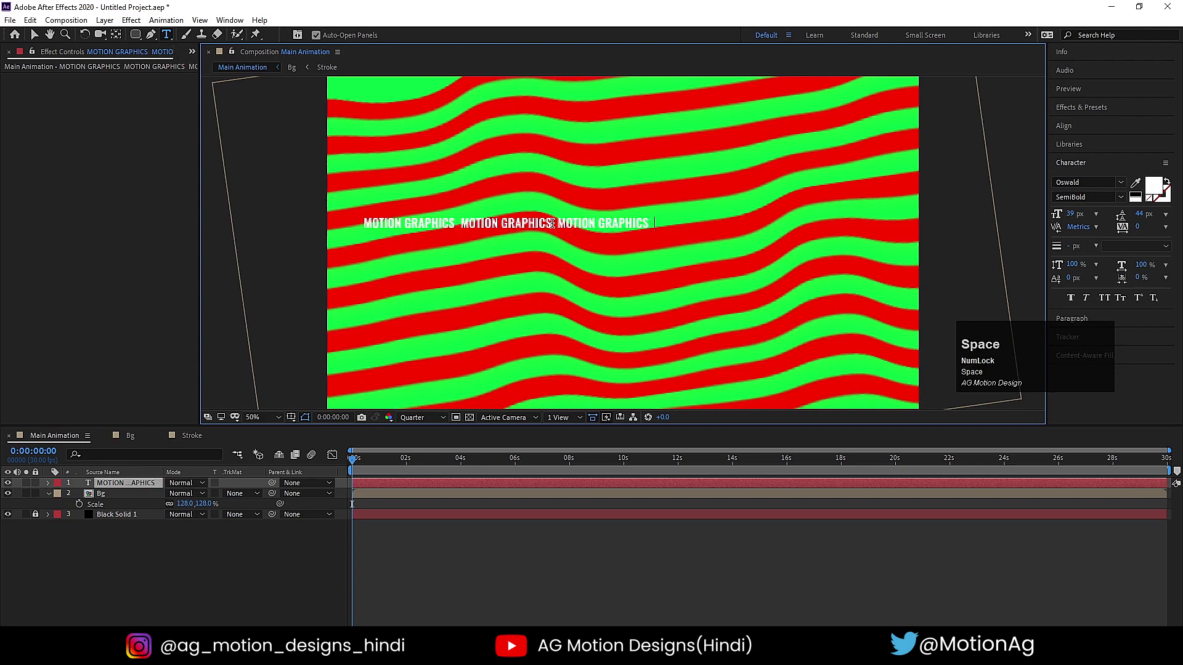
key(ctrl+v)
key(ctrl+v)
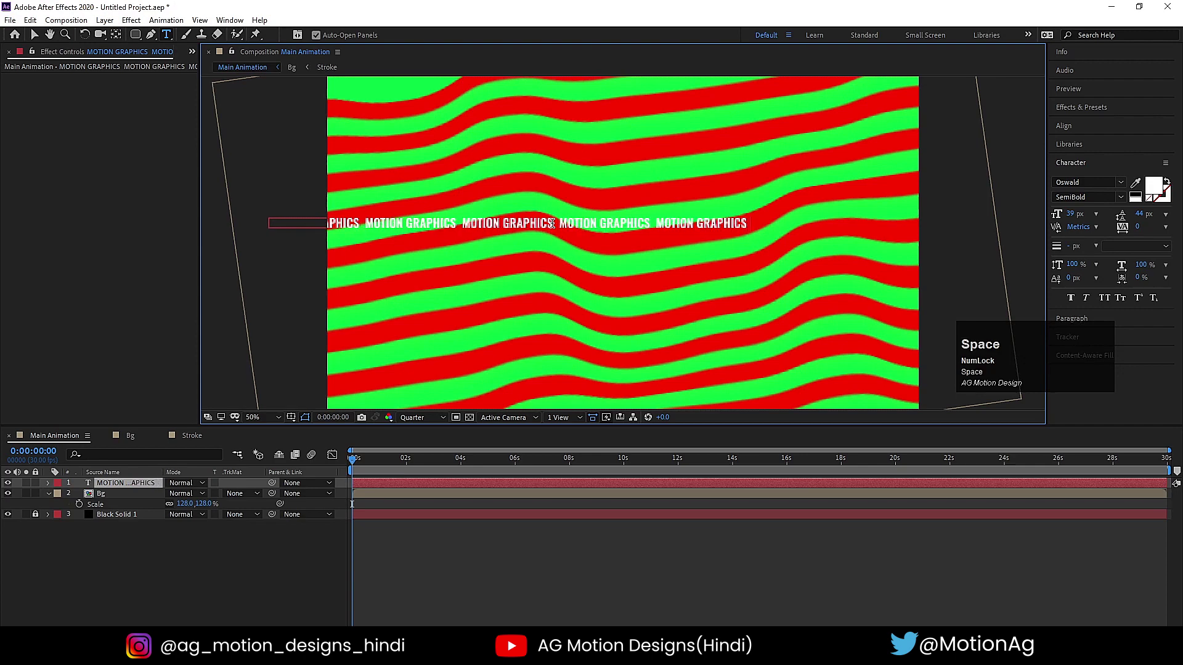
key(ctrl+v)
key(ctrl+v)
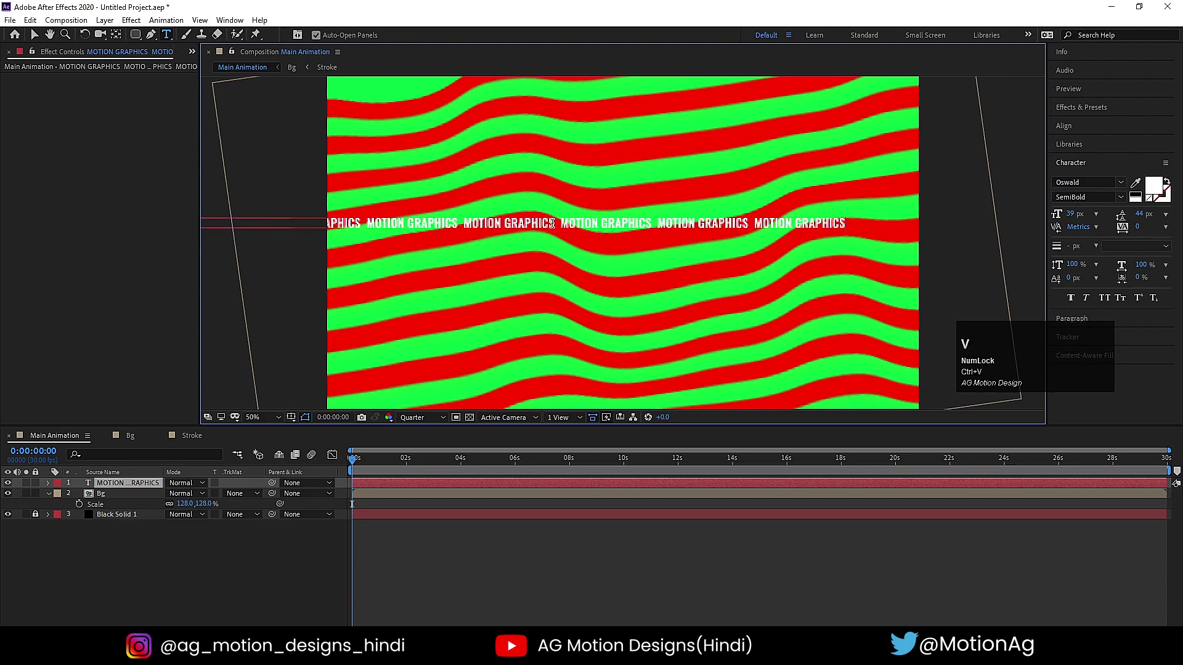
key(ctrl+v)
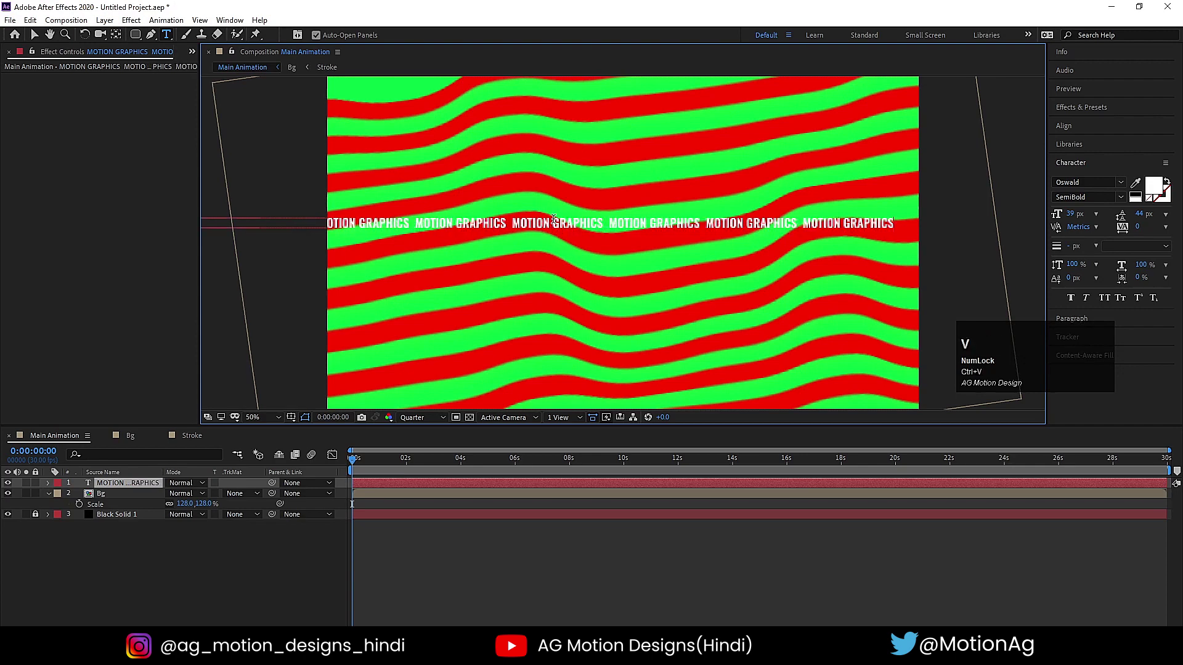
click(143, 537)
Draw a rectangular mask on the MOTION GRAPHICS text layer just inside the frame edges.
click(127, 483)
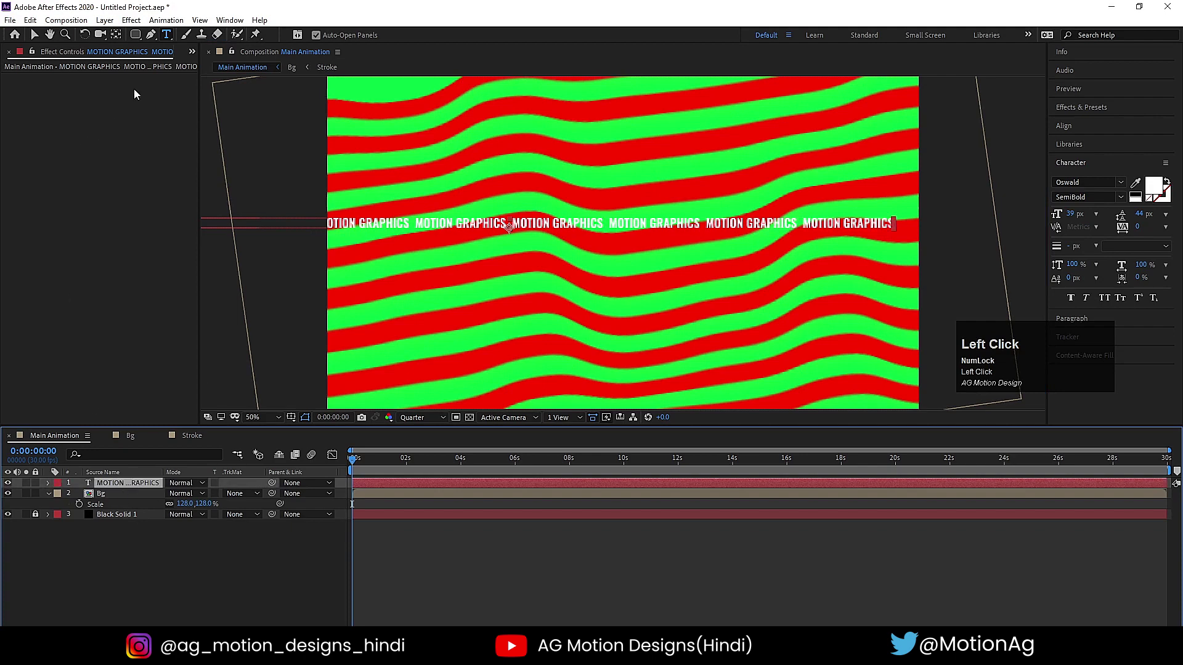
drag(135, 39, 174, 36)
click(138, 485)
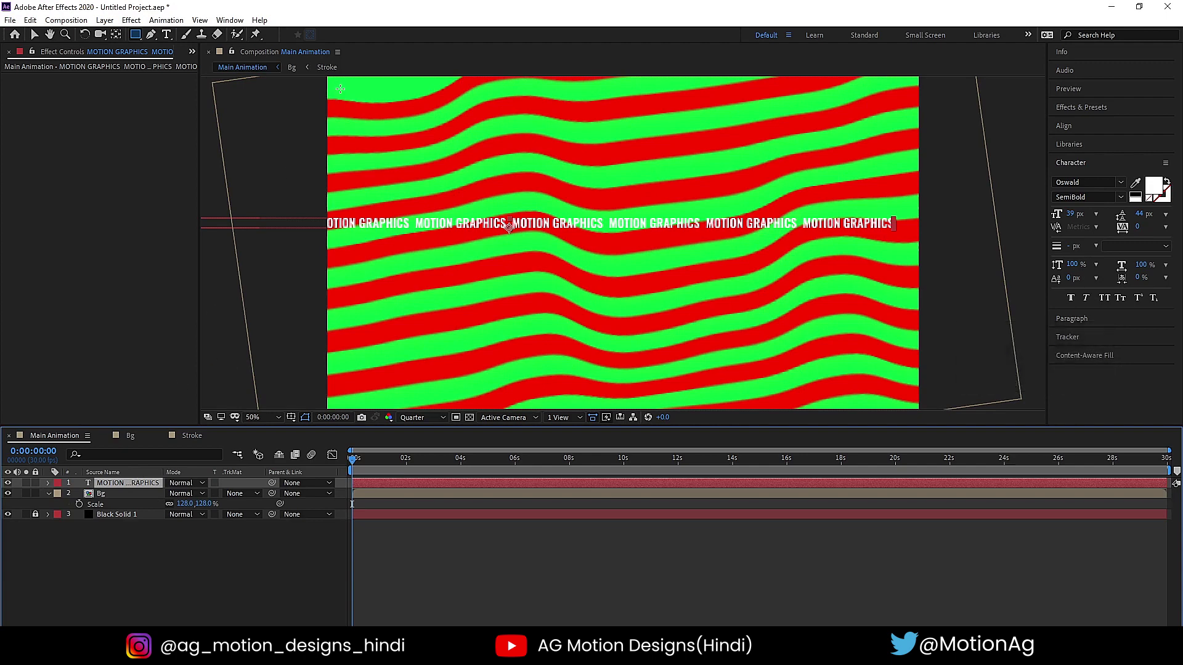
drag(348, 94, 897, 390)
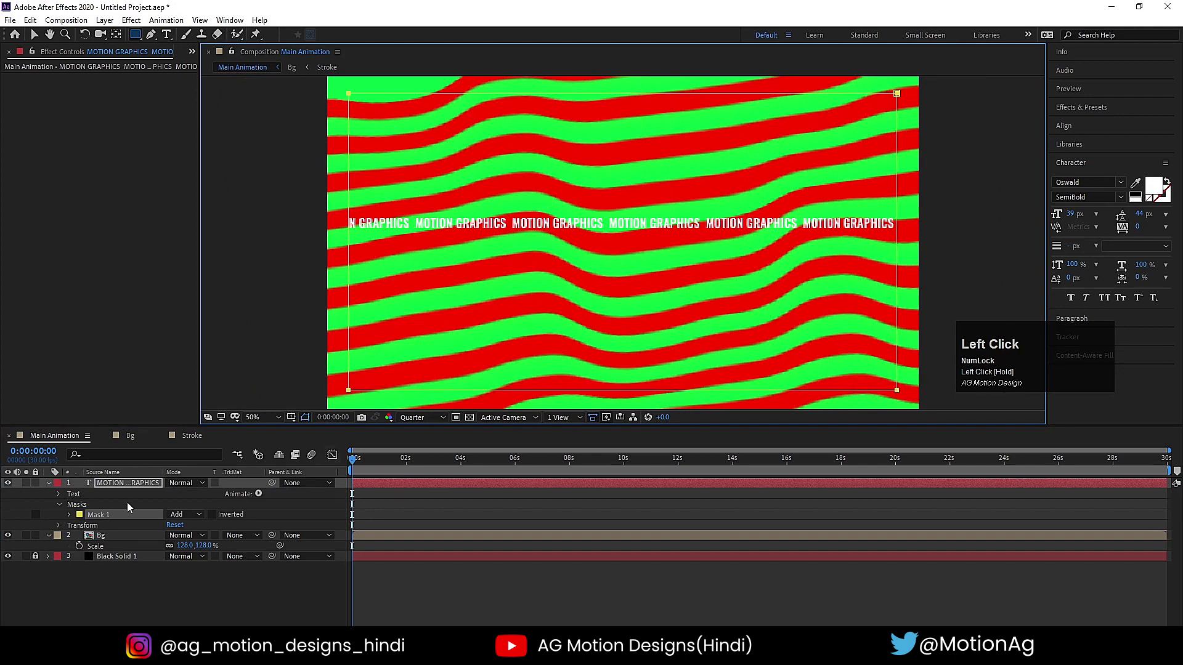
Set the text's path to Mask 1, turn Reverse Path on, and preview the text around the frame.
click(59, 495)
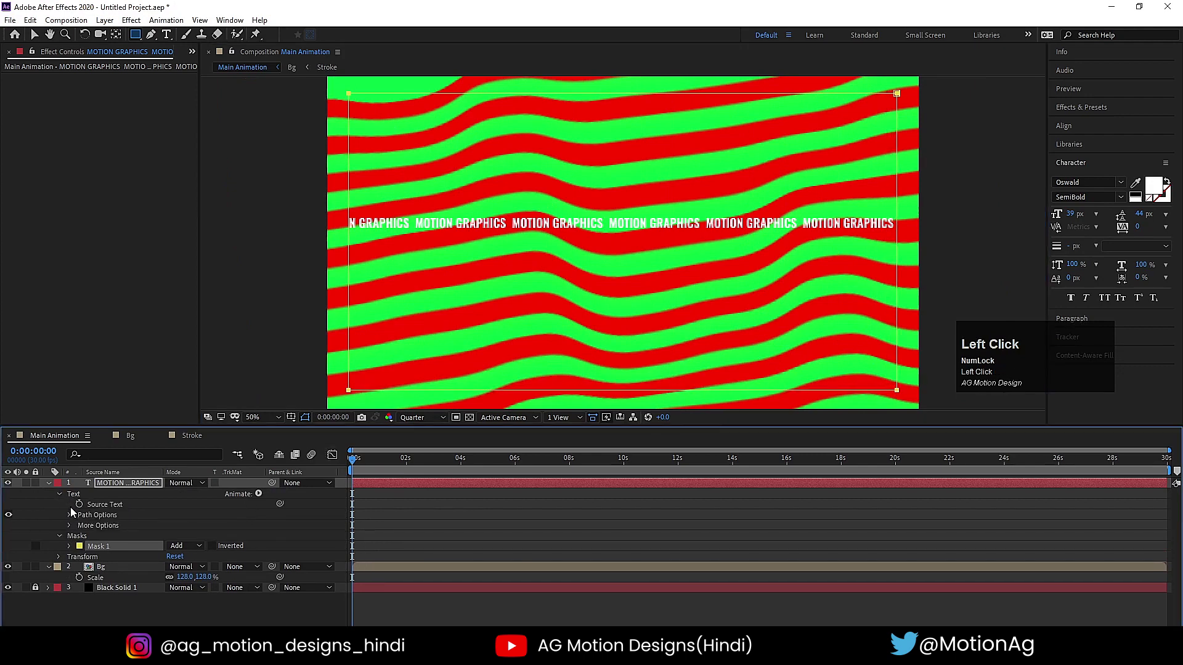
click(69, 515)
click(103, 527)
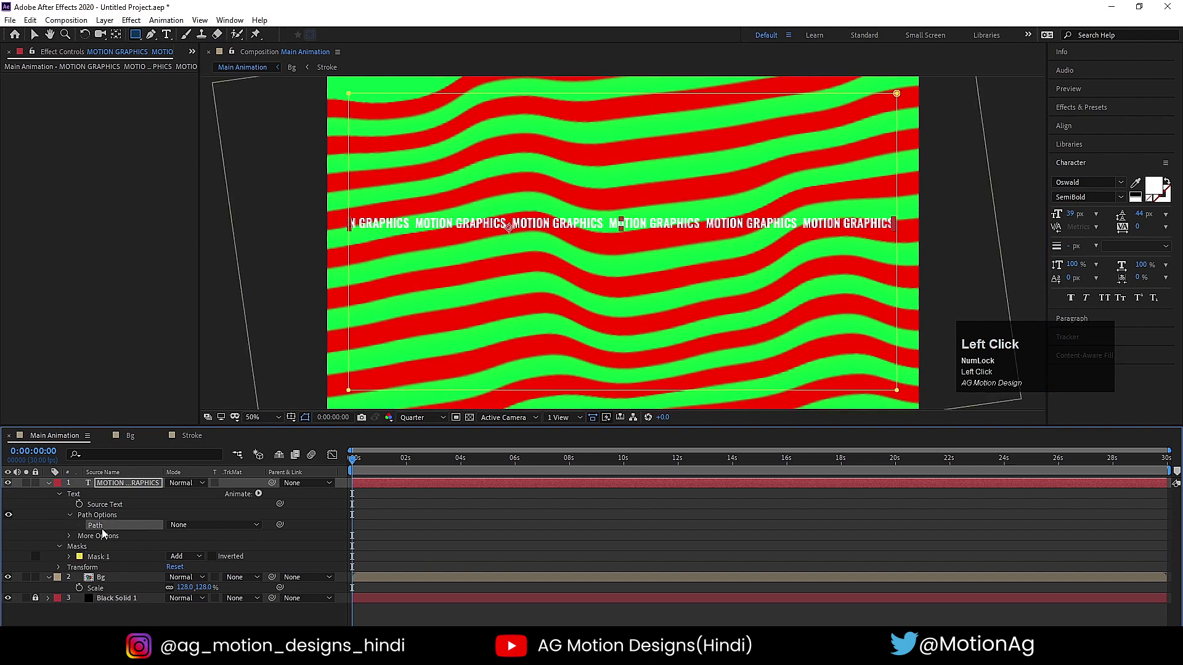
click(240, 526)
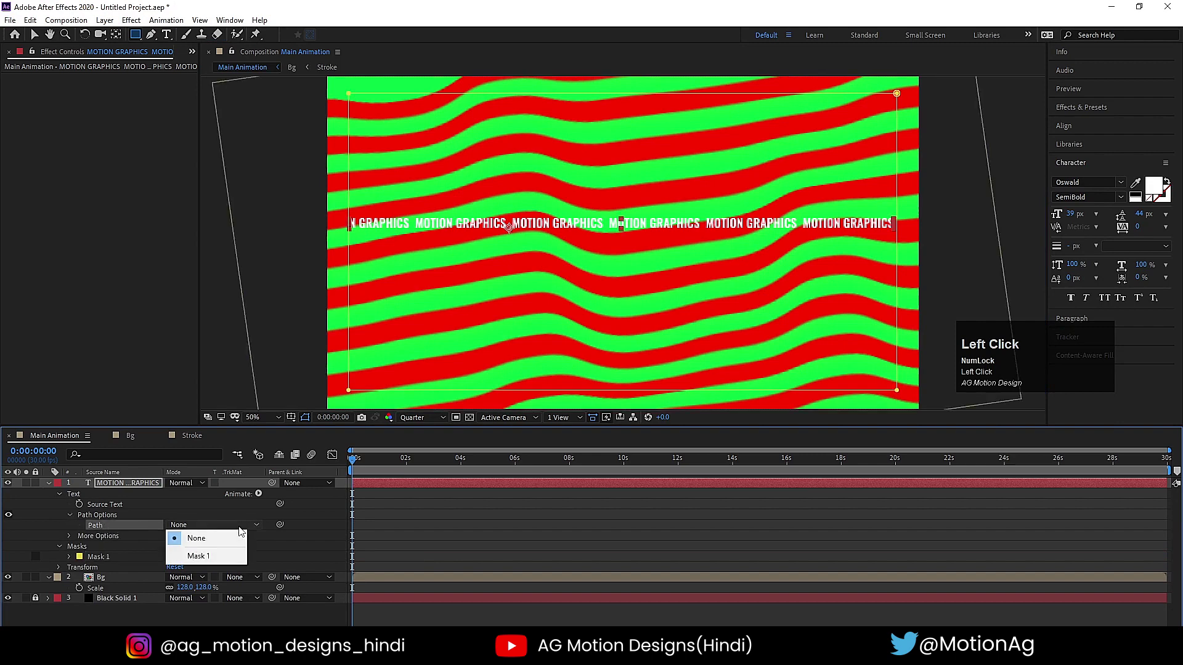
click(231, 557)
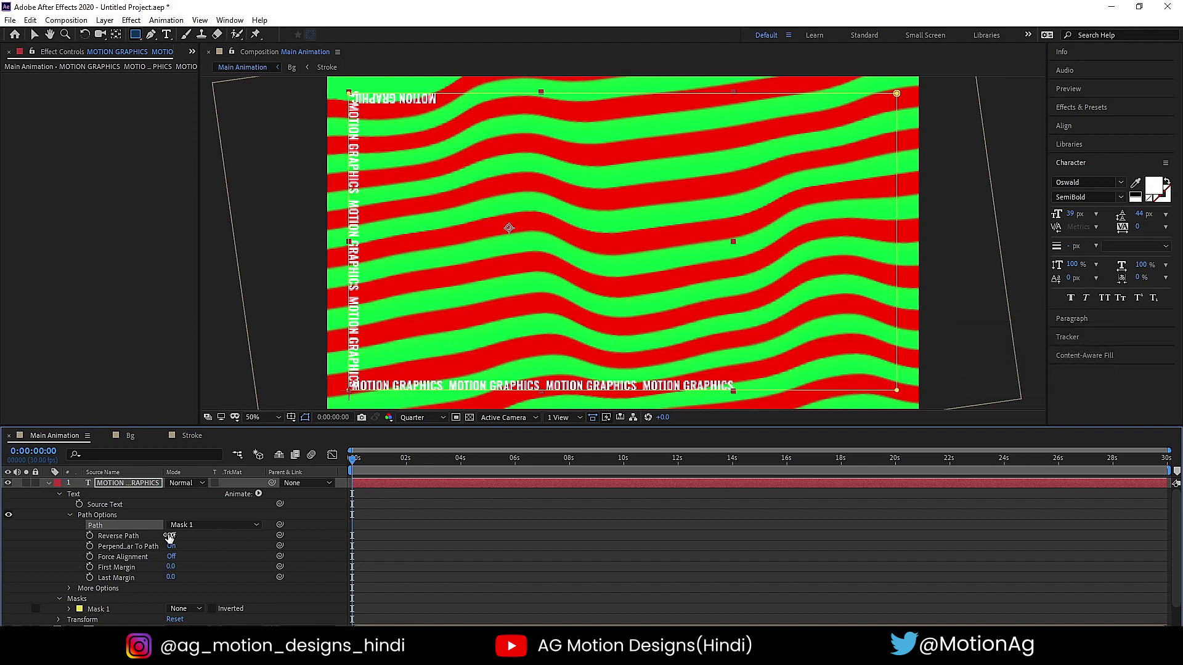
click(170, 536)
key(space)
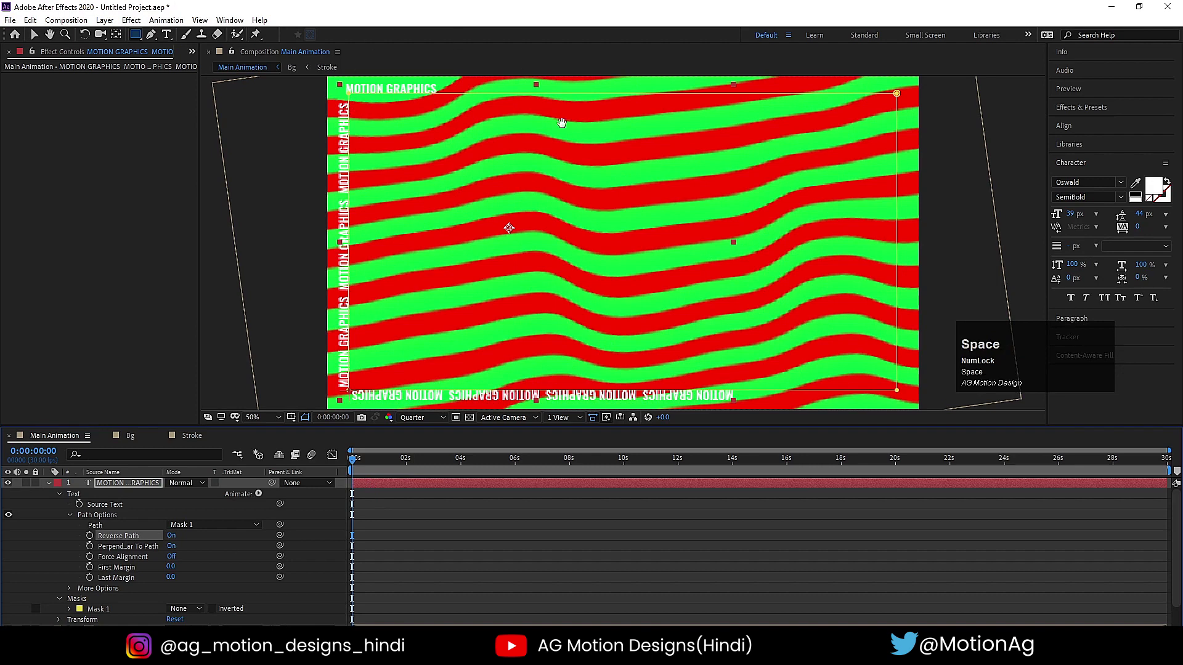
Paste more space-separated copies of MOTION GRAPHICS at the end of the path text until it fills the entire frame.
click(119, 484)
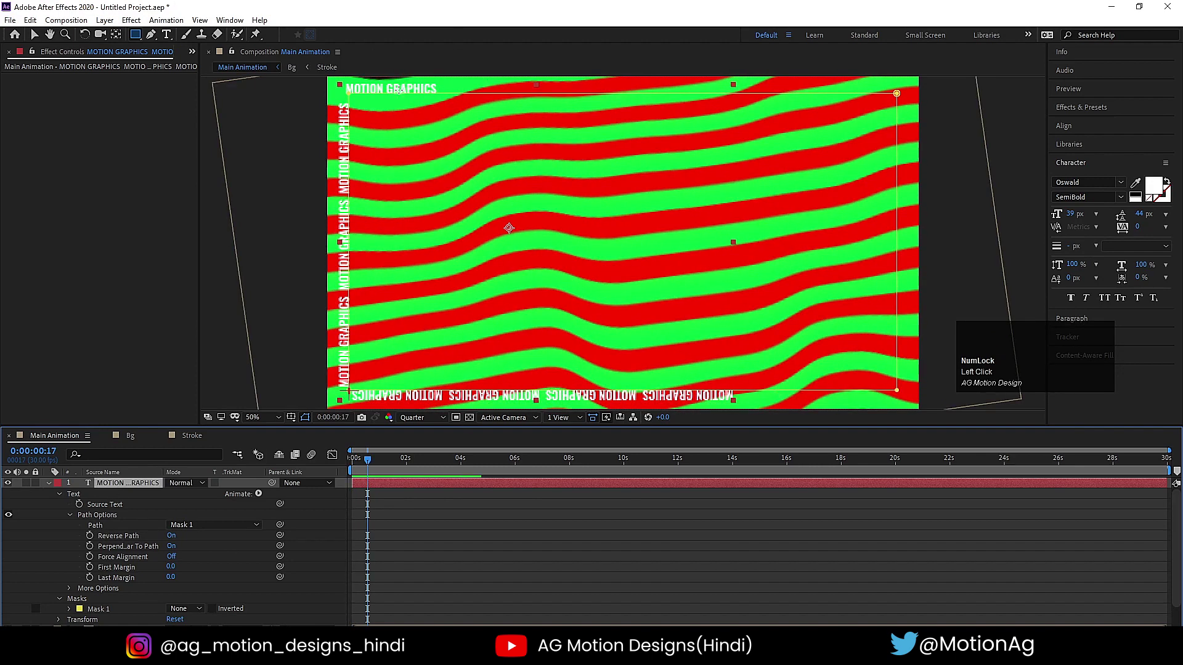
click(165, 35)
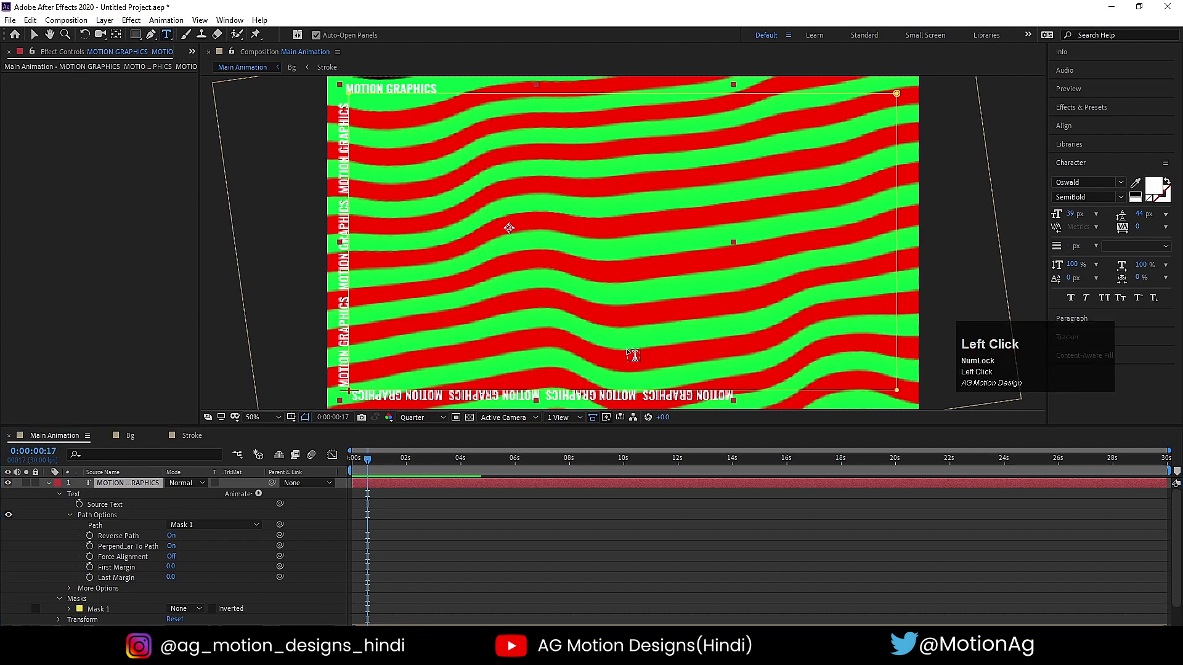
click(445, 96)
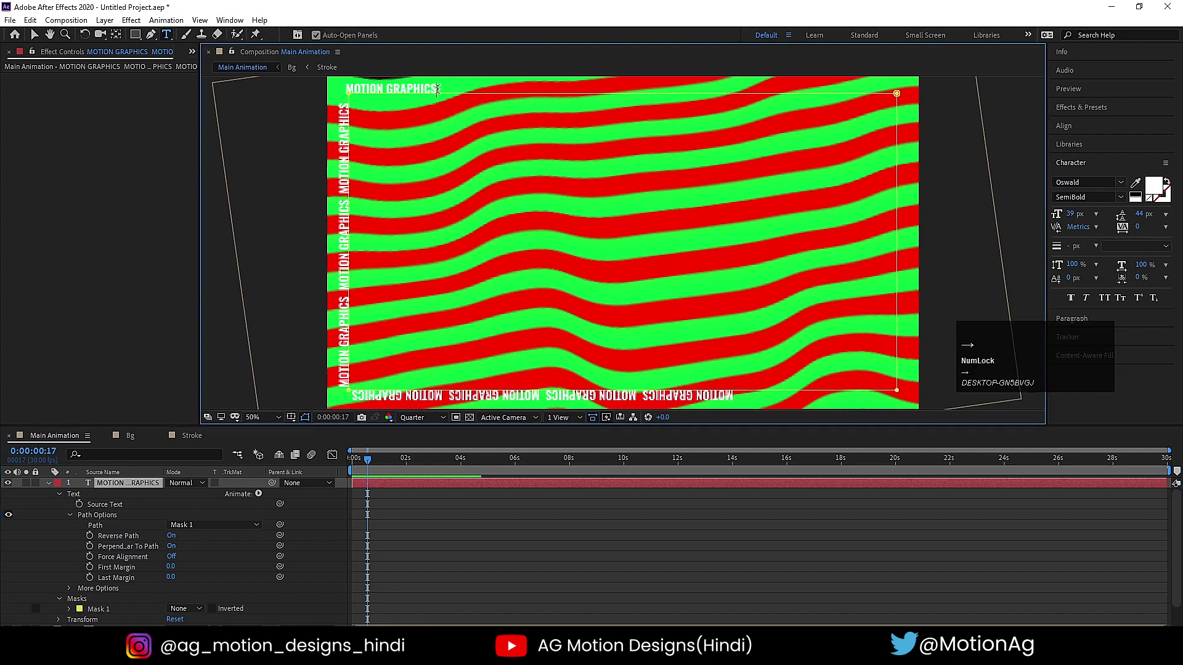
key(ctrl+v)
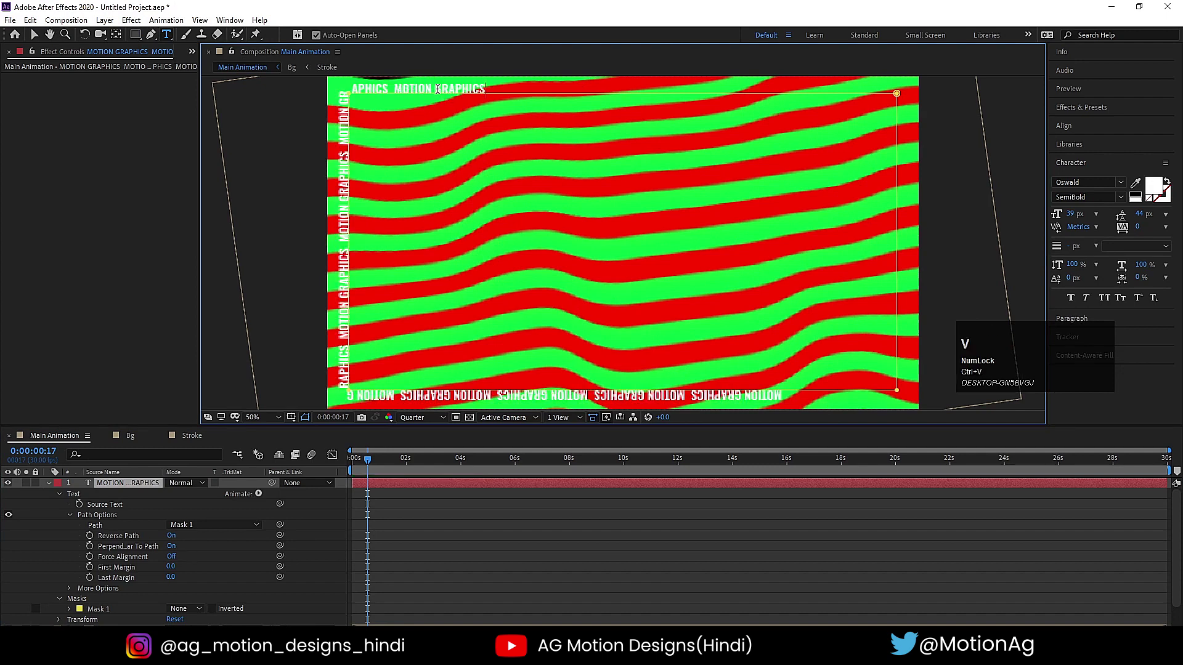
text(MOTION GRAPHICS)
text(MOTION GRAPHICS)
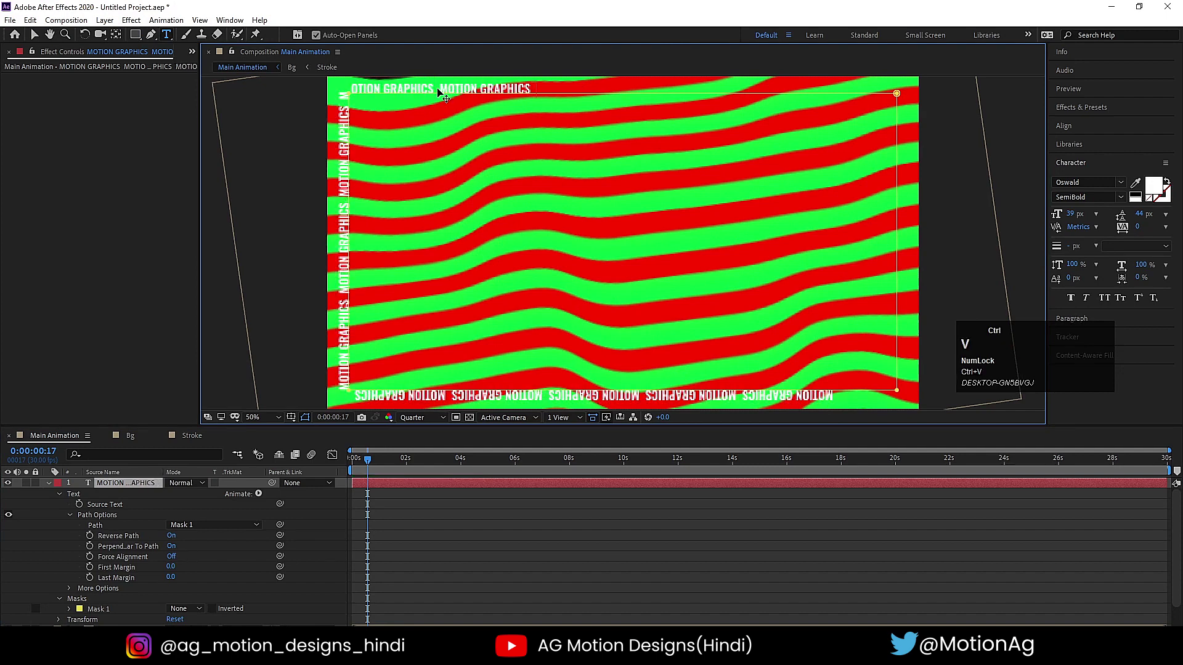
key(ctrl+v)
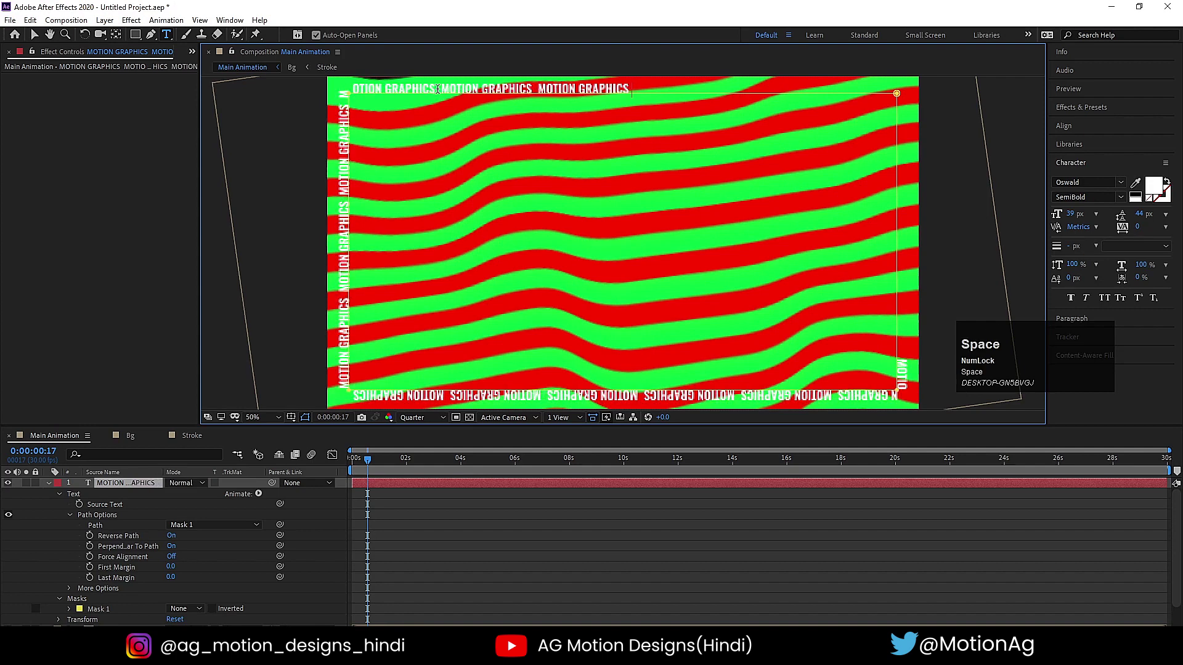
text(MOTION GRAPHICS)
text(MOTION GRAPHICS)
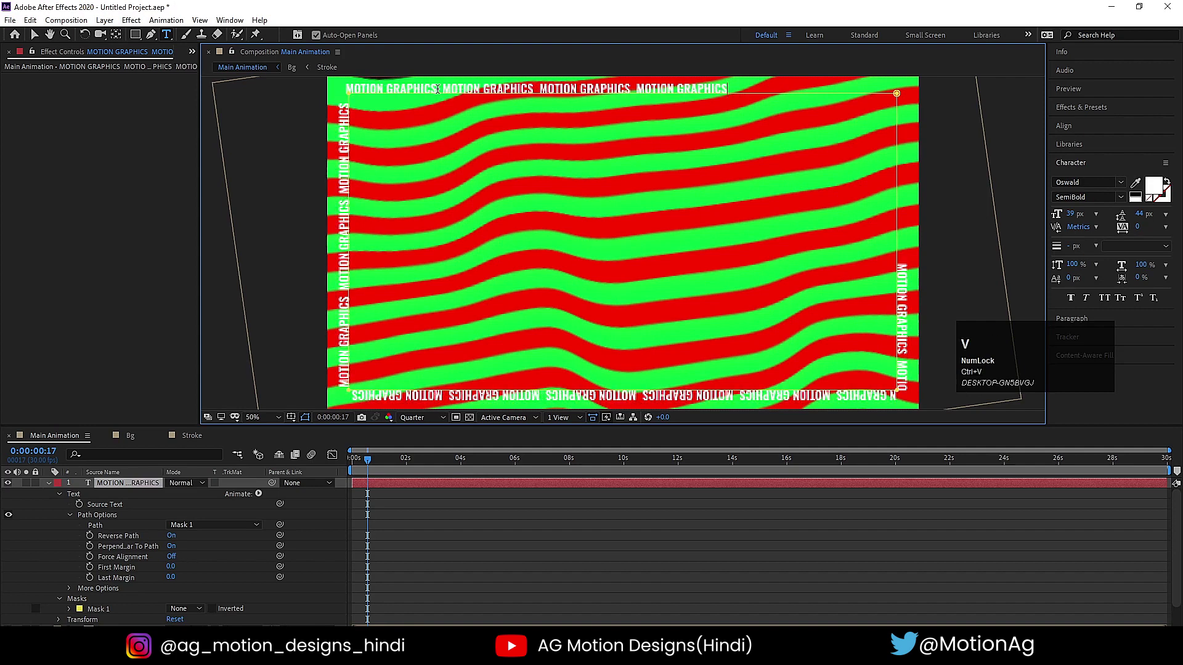
text(MOTION GRAPHICS)
text(MOTION GRAPHICS)
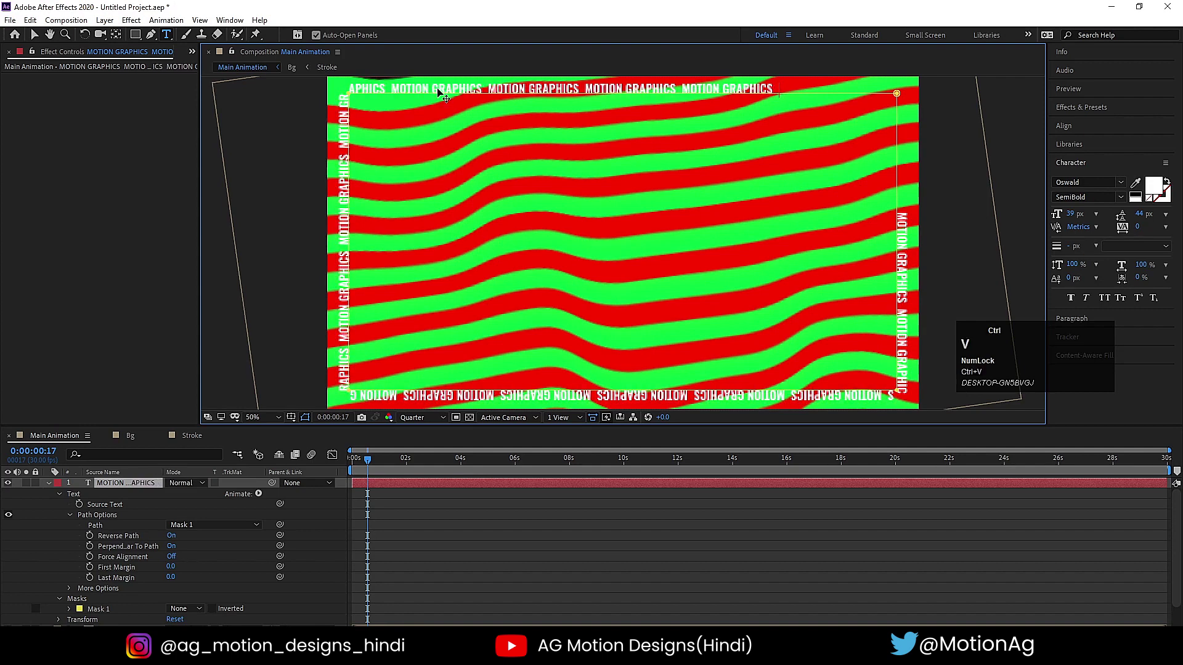
text(MOTION GRAPHICS)
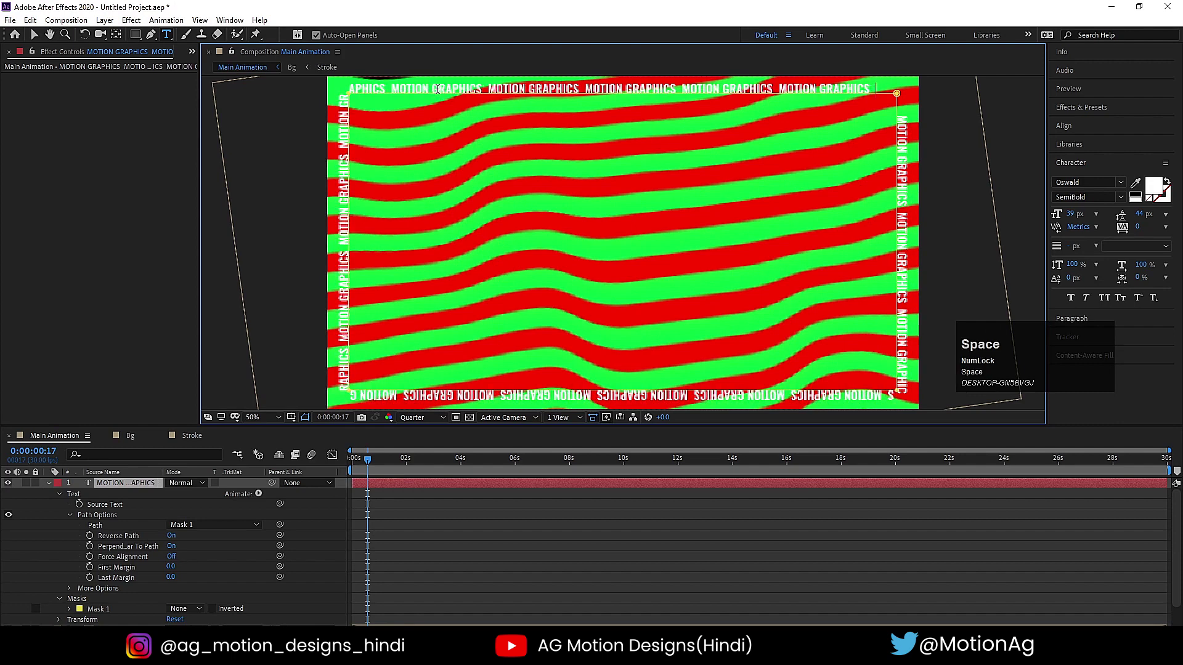
key(ctrl+v)
Set the whole MOTION GRAPHICS text to a font size of 38 px and view the composition at Full resolution.
key(ctrl+a)
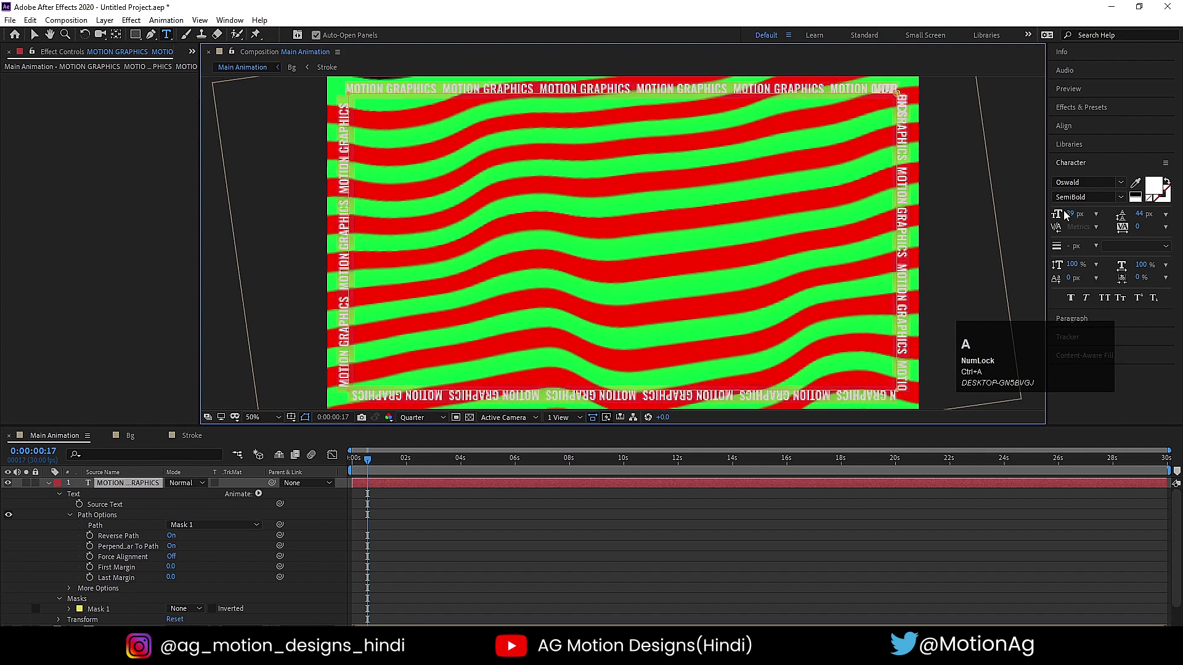
drag(1064, 214, 1072, 215)
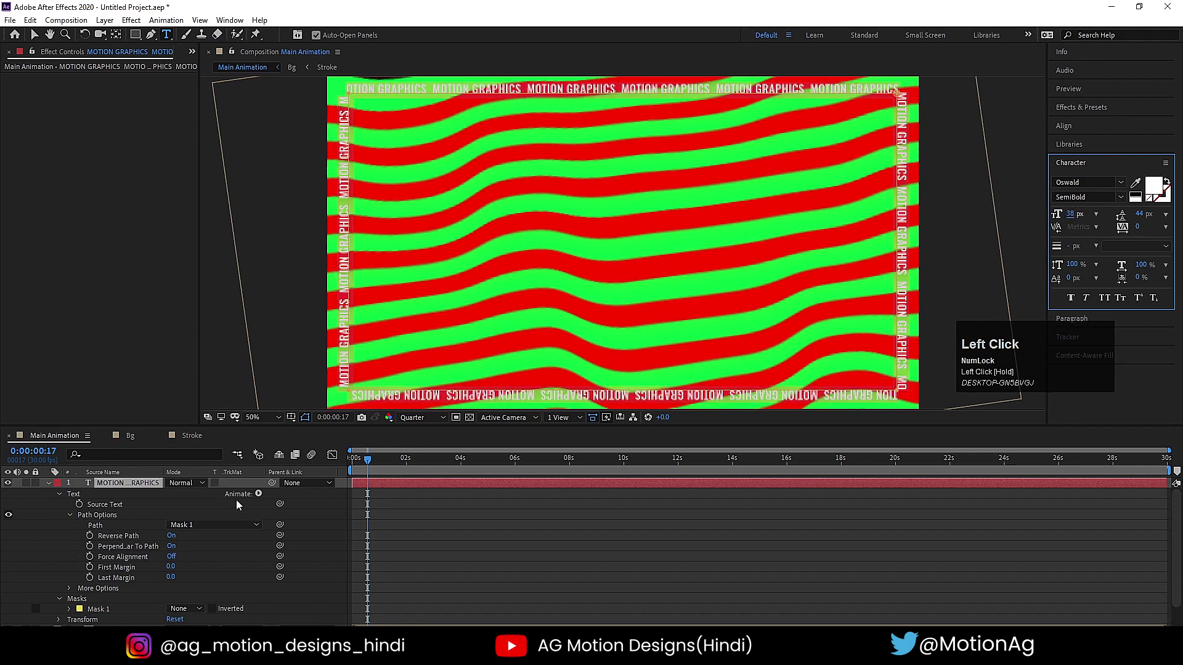
click(422, 417)
click(415, 448)
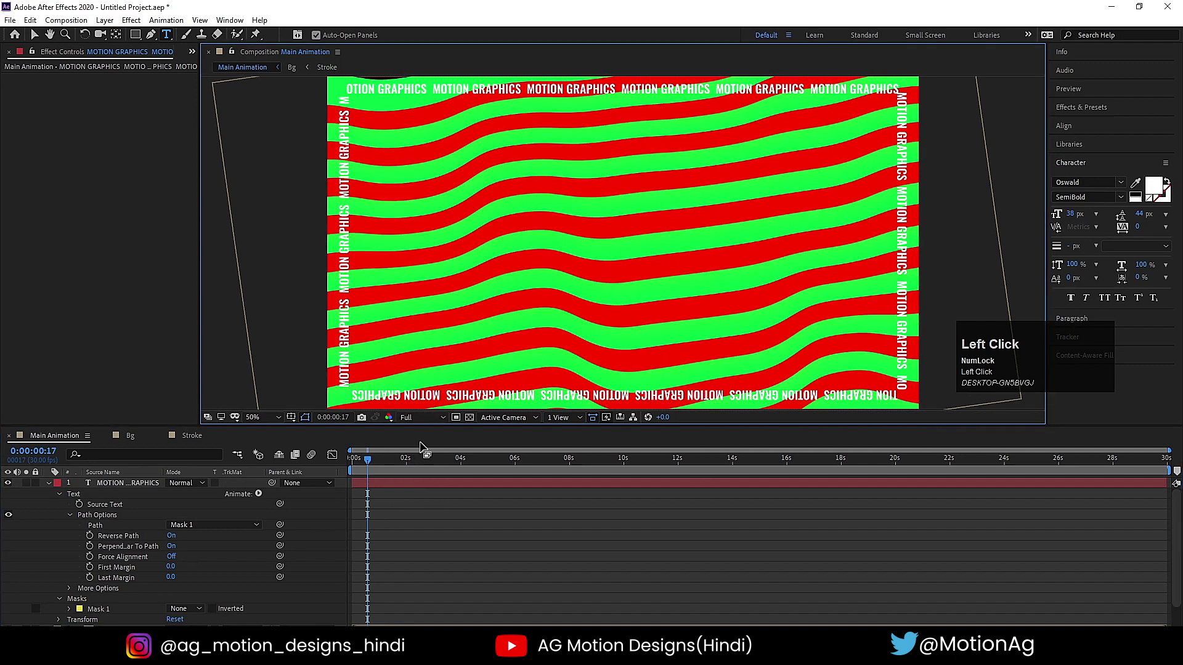
Collapse the MOTION GRAPHICS layer's properties and change the text's fill colour to black.
scroll(69, 499, up, 1)
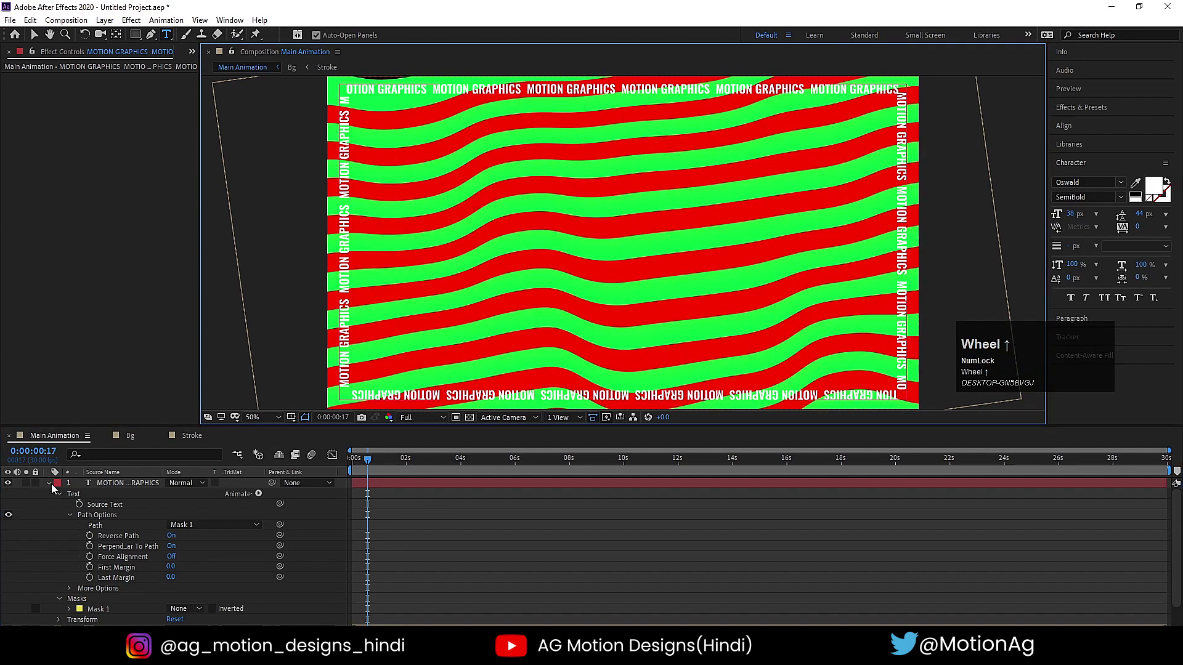
click(49, 483)
click(102, 484)
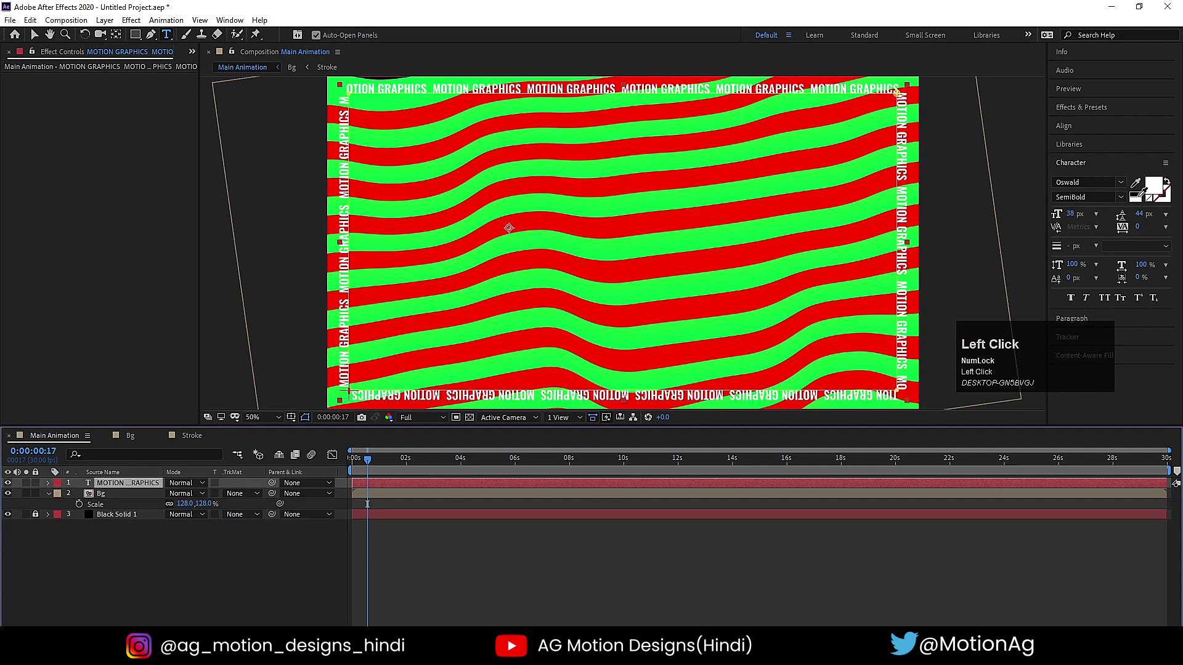
click(1135, 197)
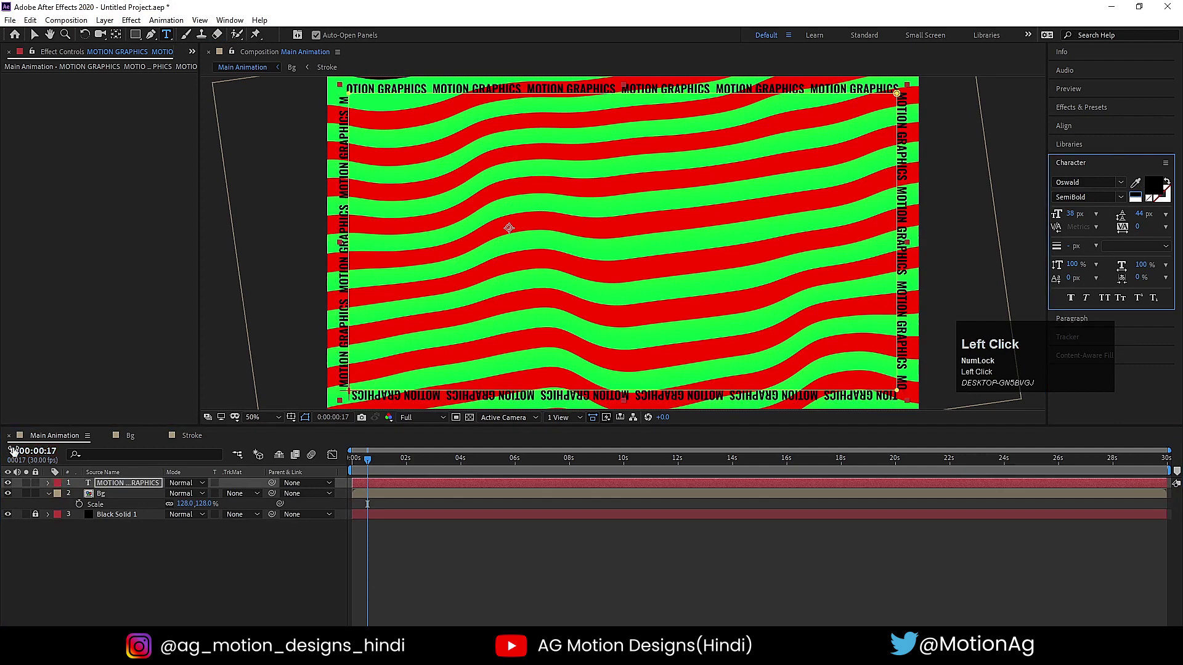
click(84, 549)
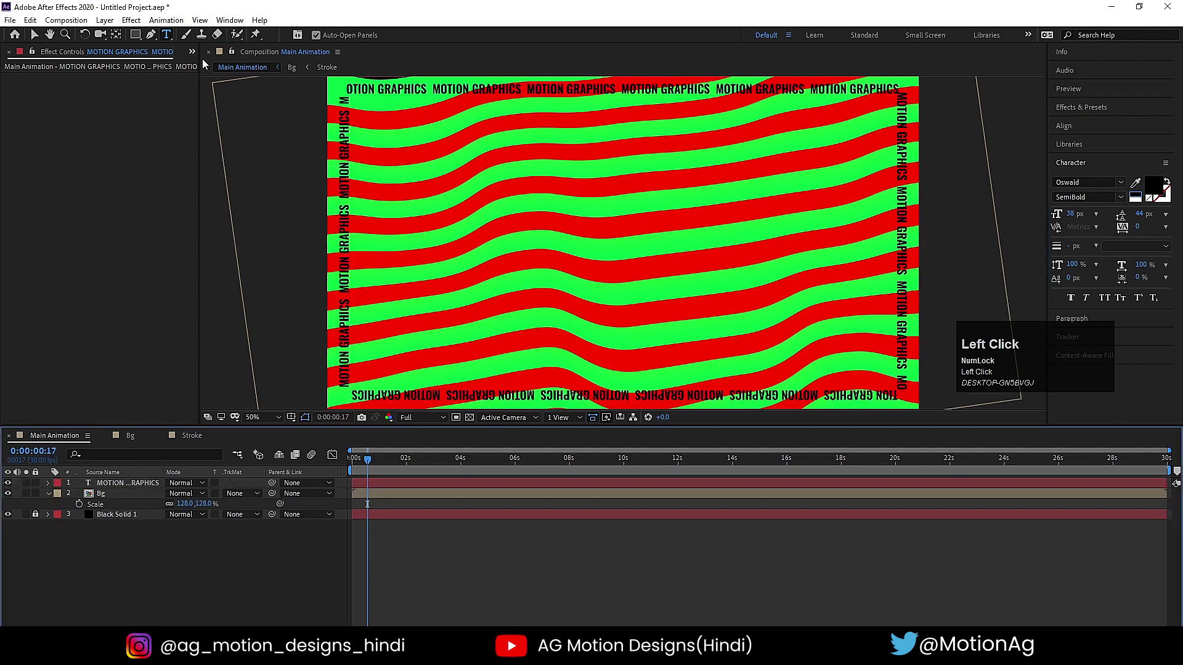
Try out the text path's First Margin, undo that change, and keyframe First Margin at 0 at 0:00:00:00.
click(90, 485)
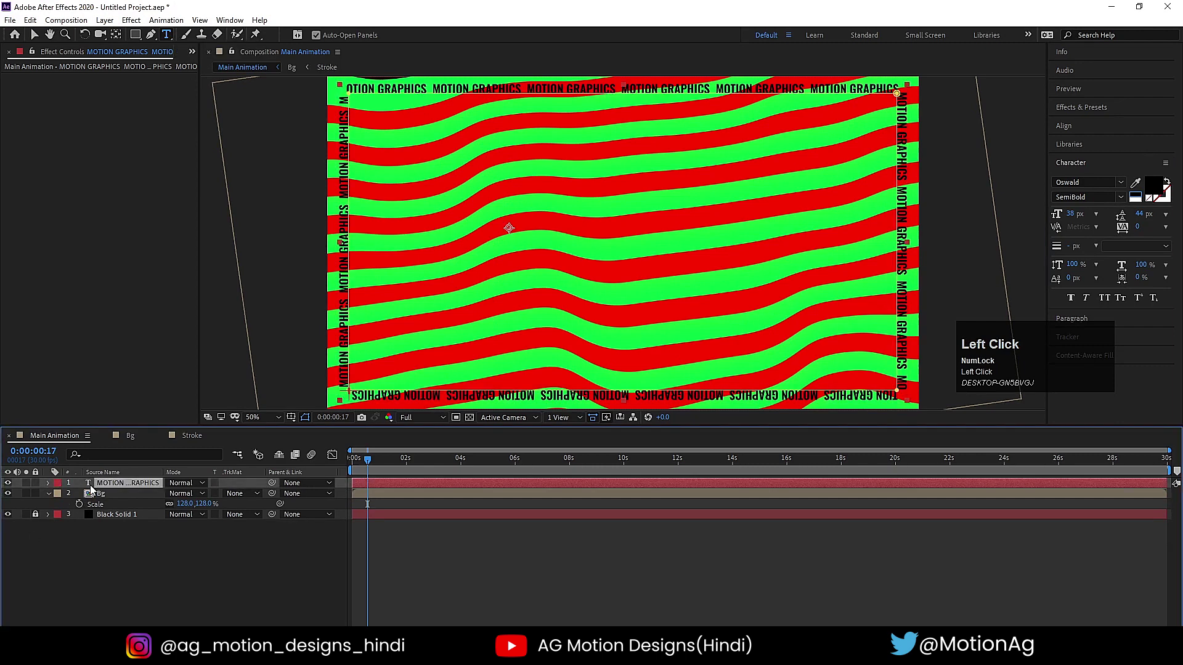
click(48, 483)
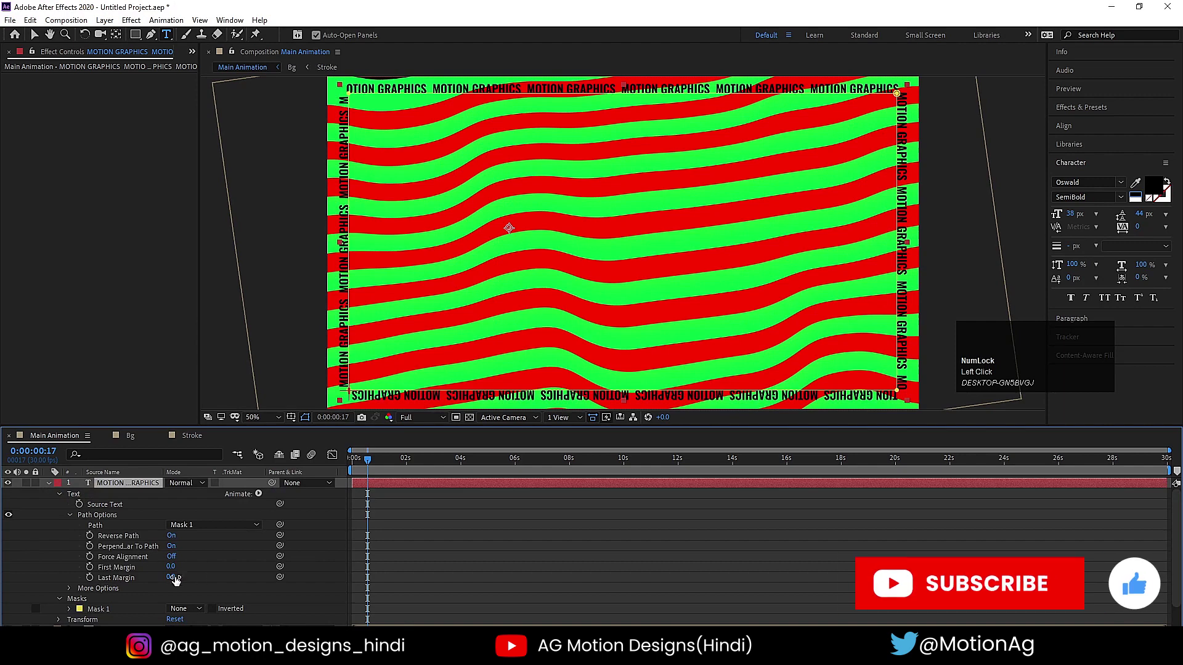
drag(170, 567, 245, 563)
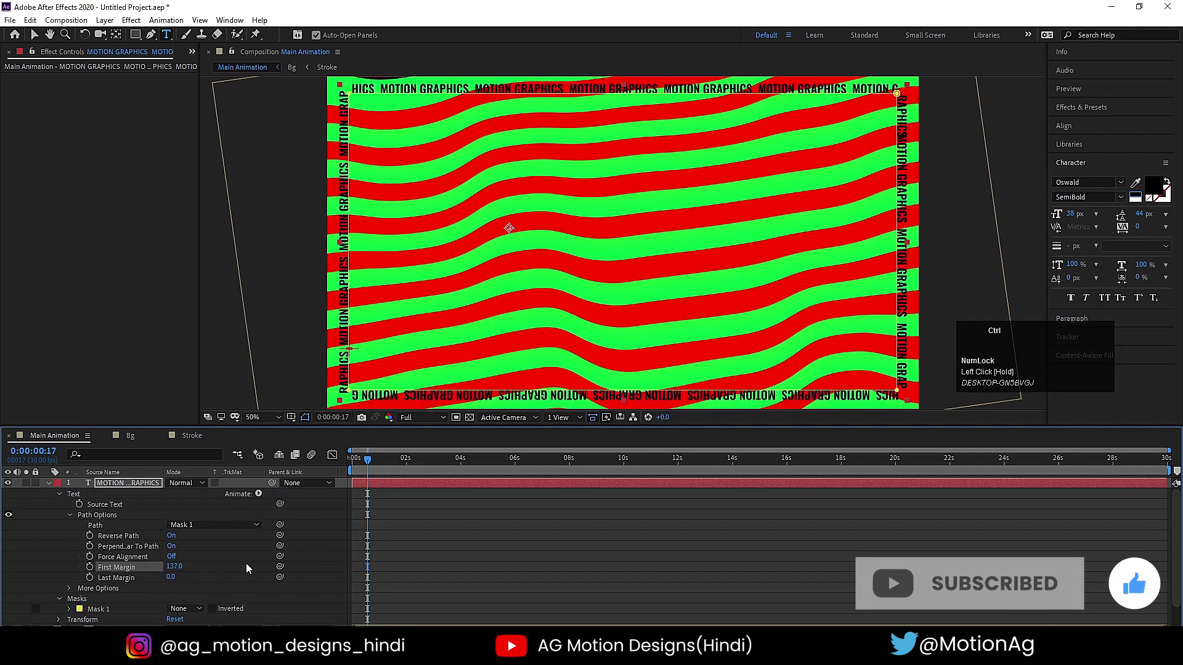
key(ctrl+z)
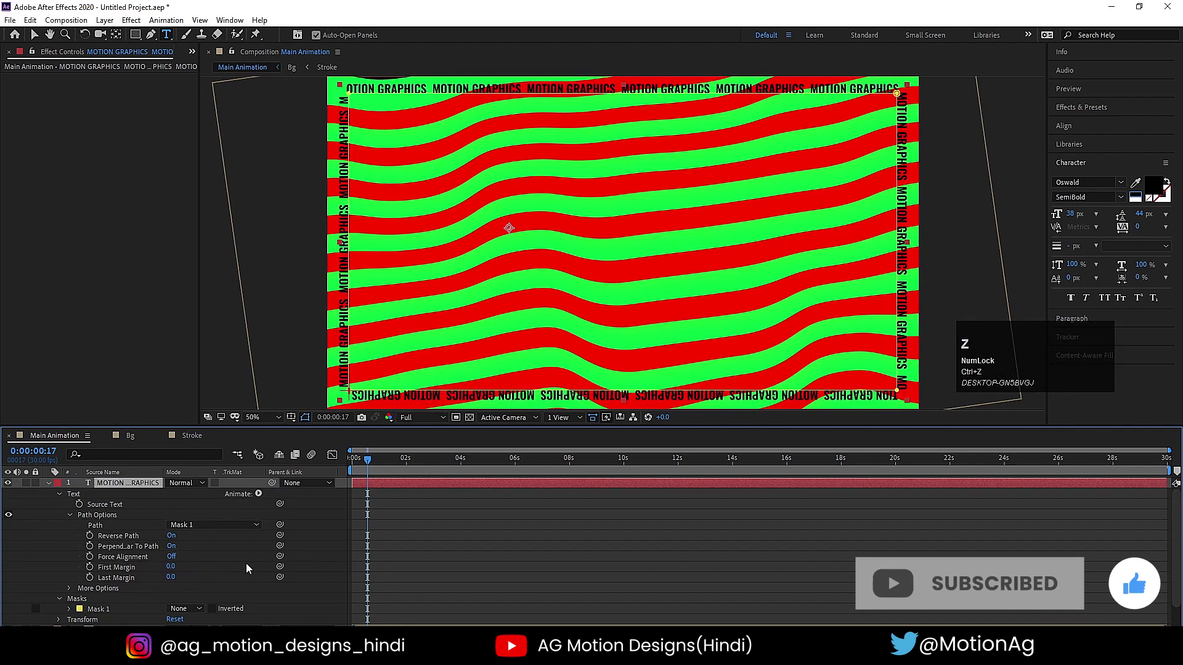
click(90, 567)
key(Home)
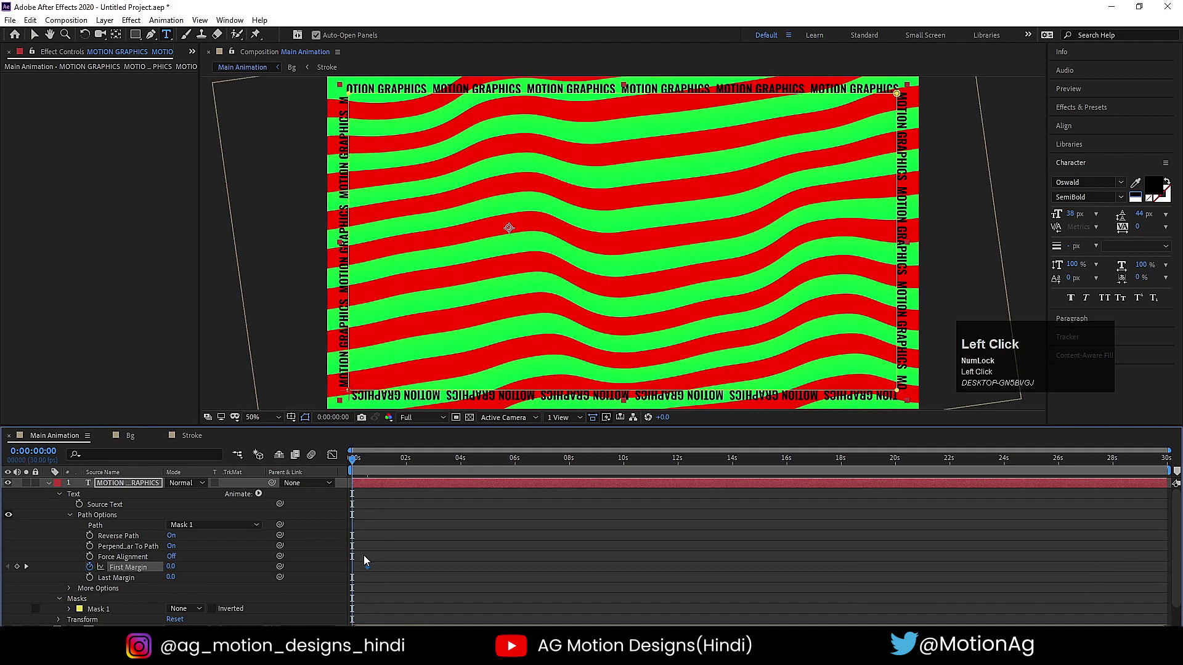
drag(353, 571, 353, 571)
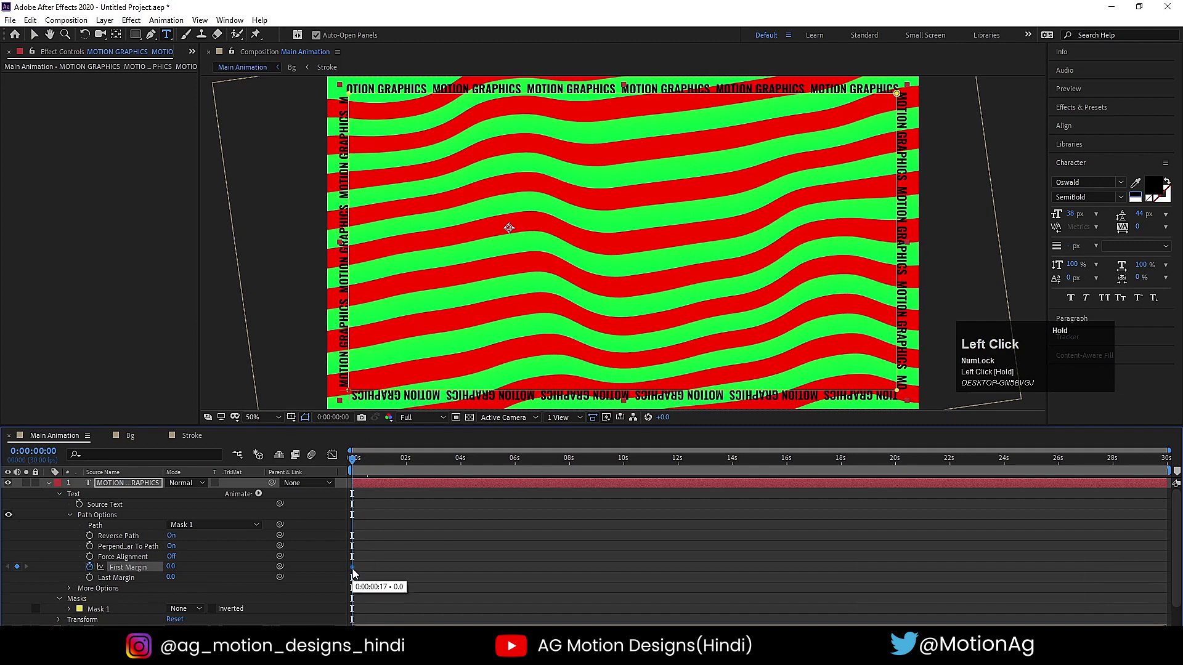
Keyframe the text's First Margin at 315 at 0:00:06:00 and end the work area at that time.
click(514, 460)
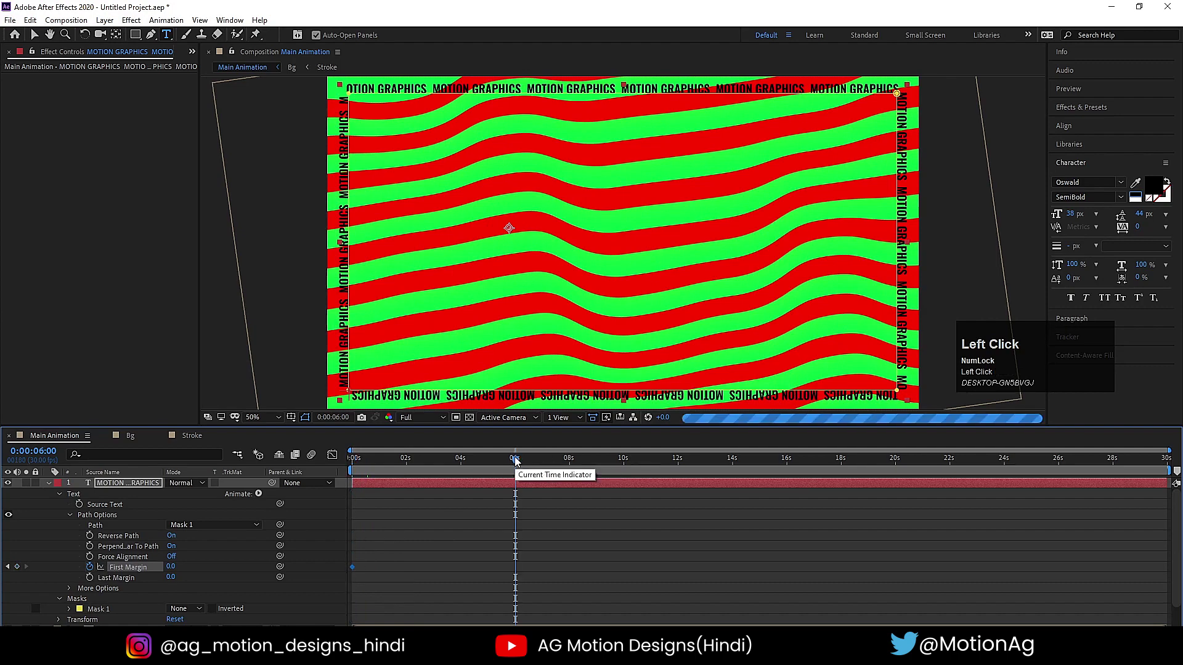
drag(173, 570, 355, 558)
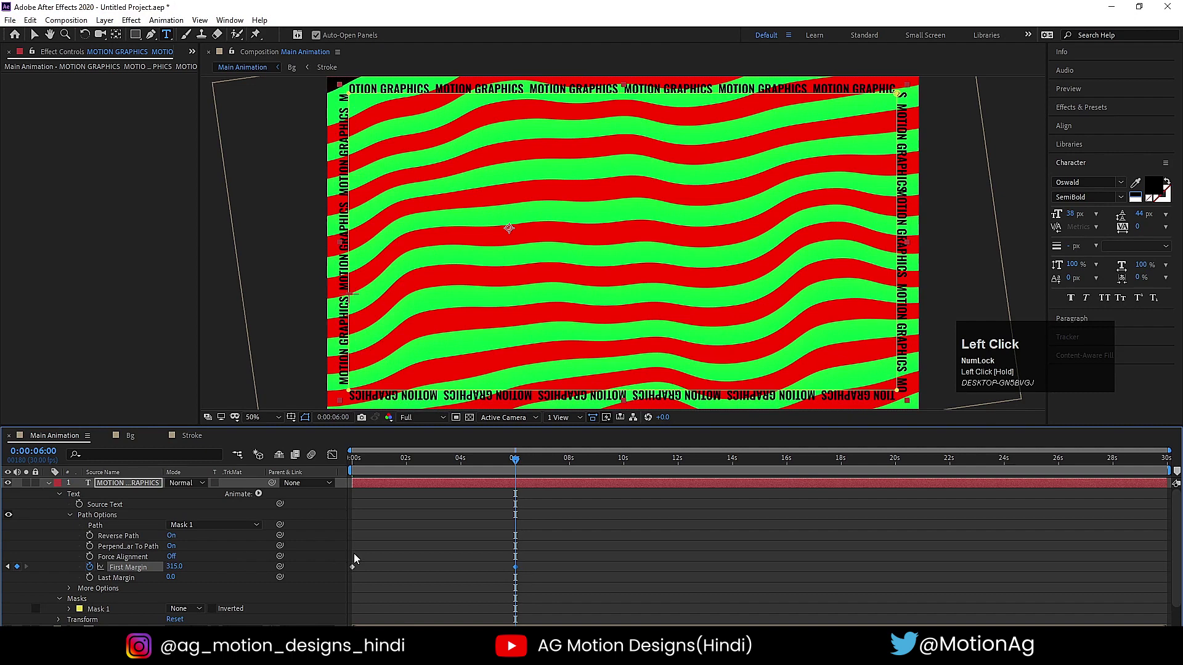
key(u)
click(439, 539)
key(u)
key(u)
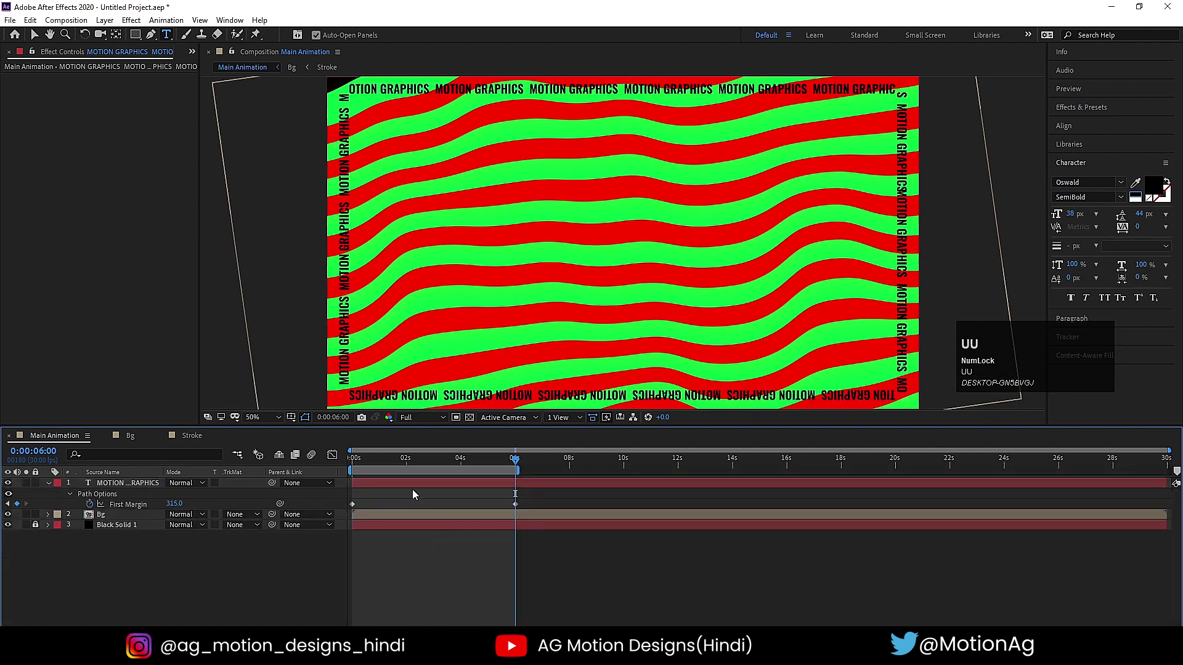
key(u)
Lower the preview resolution to Quarter and play the moving frame text from the start.
click(351, 457)
click(422, 417)
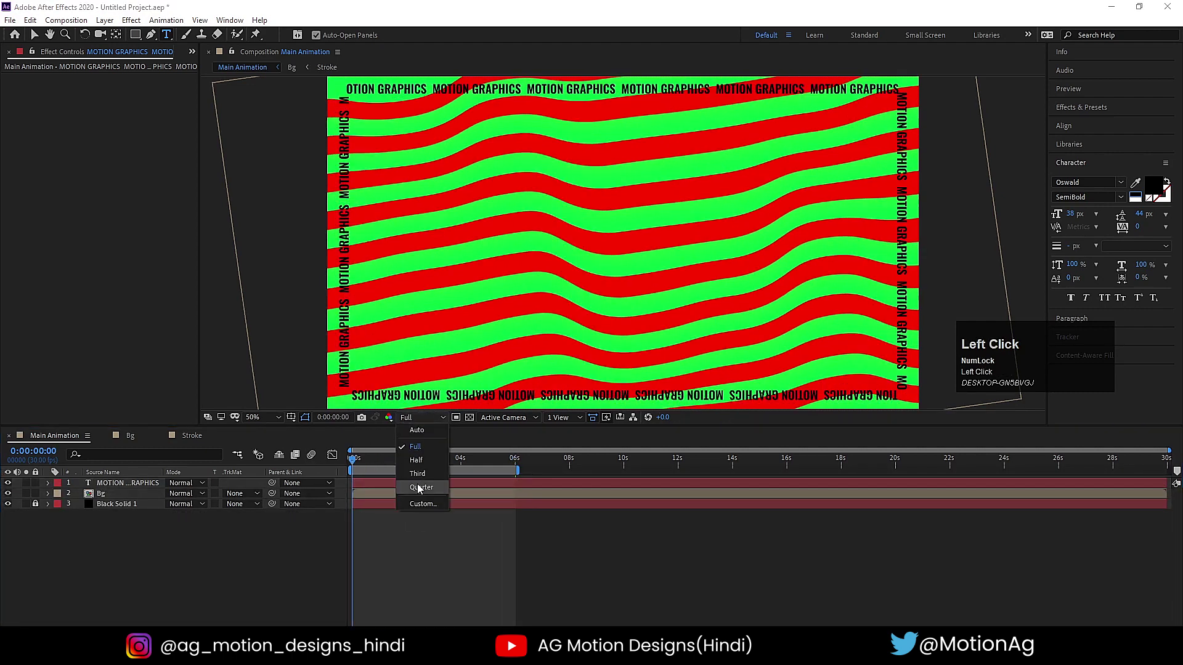
click(421, 487)
key(space)
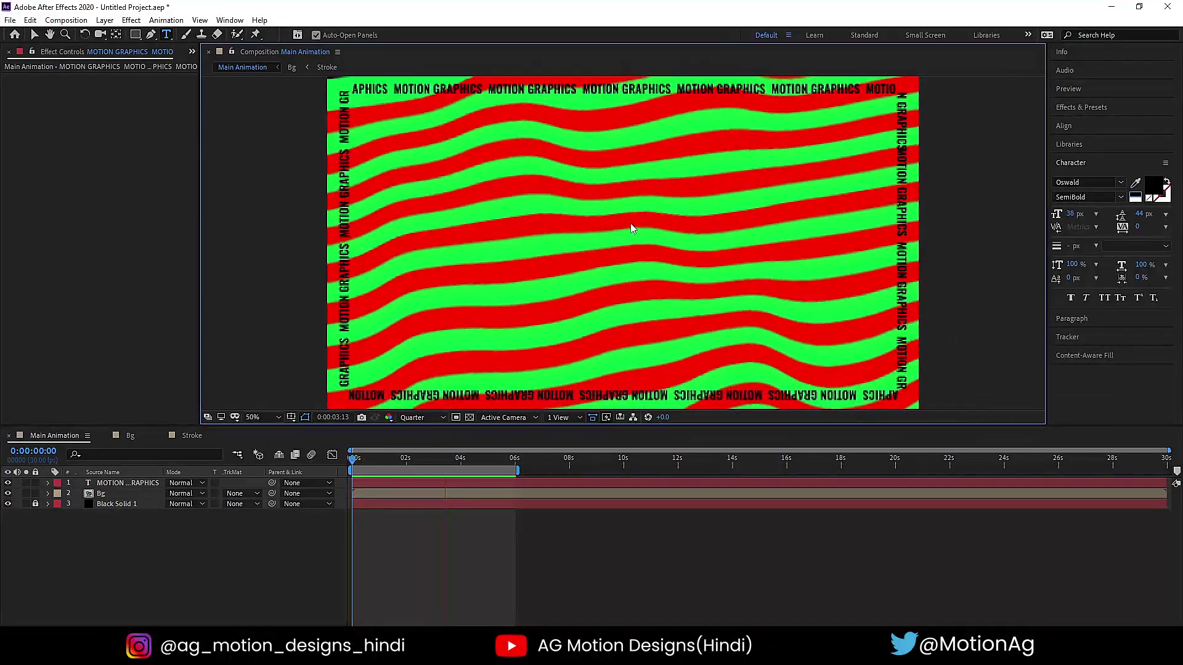
key(space)
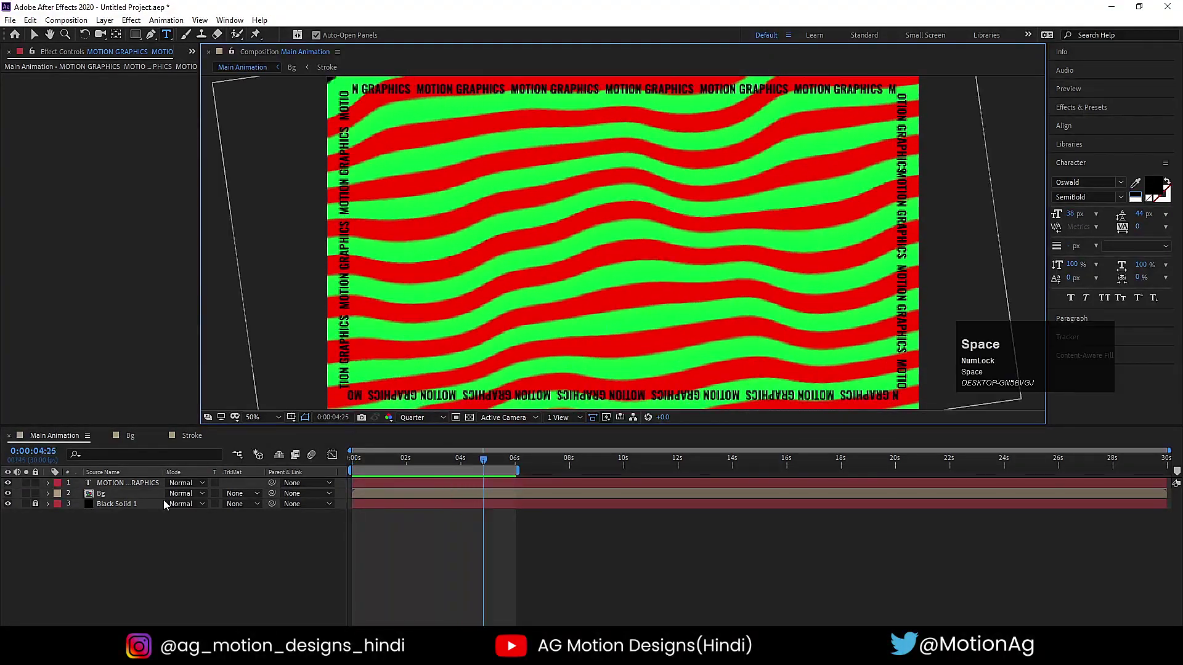
Add a new adjustment layer above all layers in the Main Animation composition.
click(116, 486)
click(131, 573)
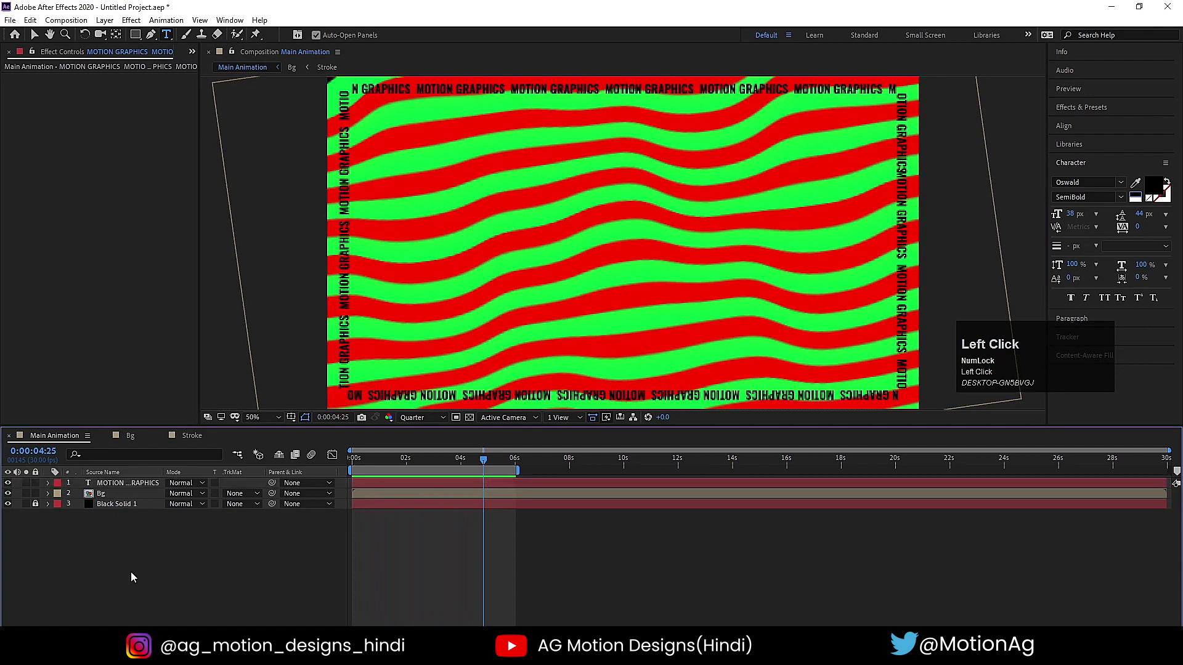
right_click(130, 572)
click(185, 437)
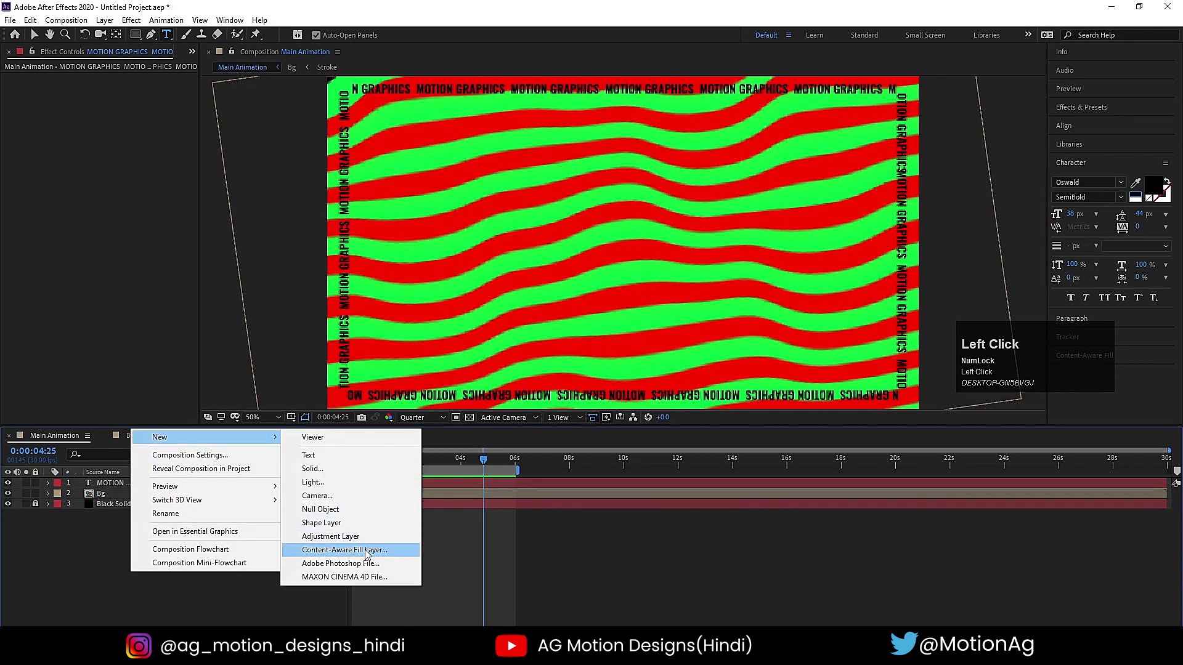
click(351, 536)
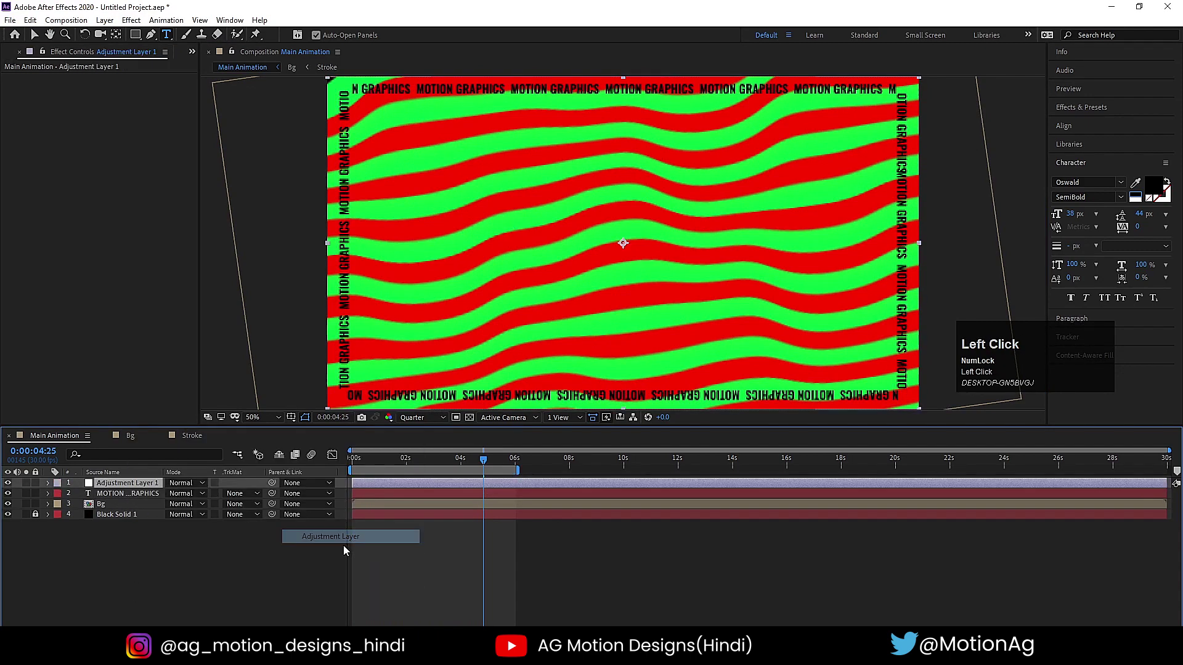
Search the effects for "cc le" and apply CC Lens to the adjustment layer.
click(1057, 109)
click(1094, 122)
key(ctrl+a)
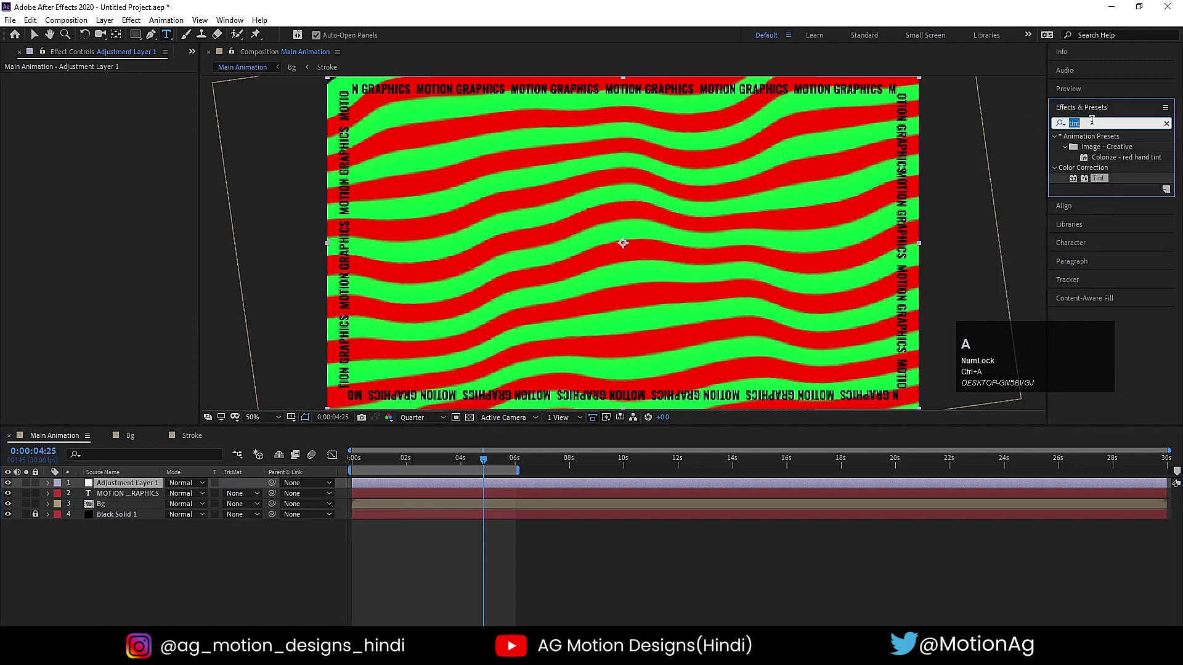
text(ccl)
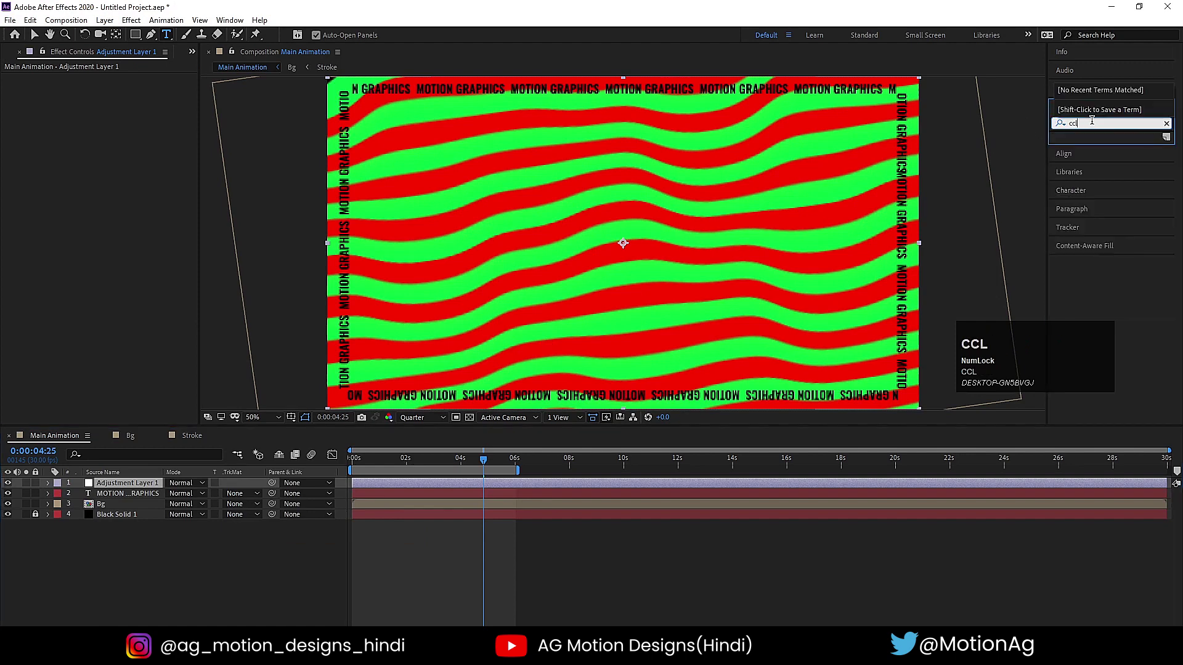
text(n)
key(BackSpace)
key(BackSpace)
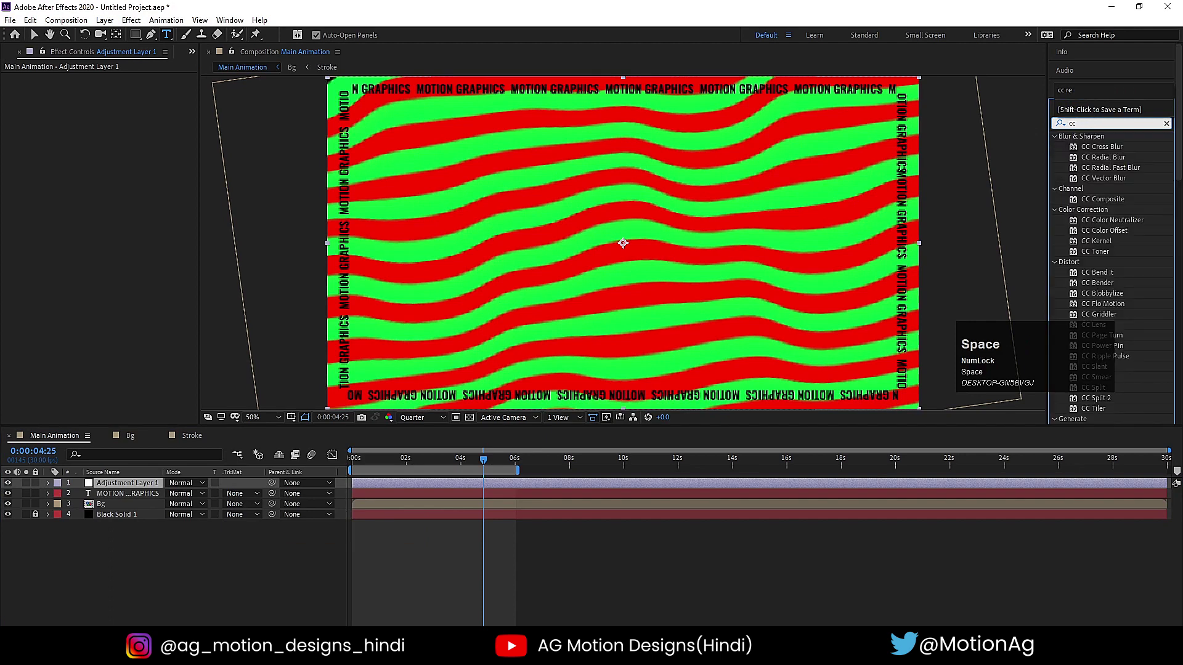
text(le)
double_click(1093, 147)
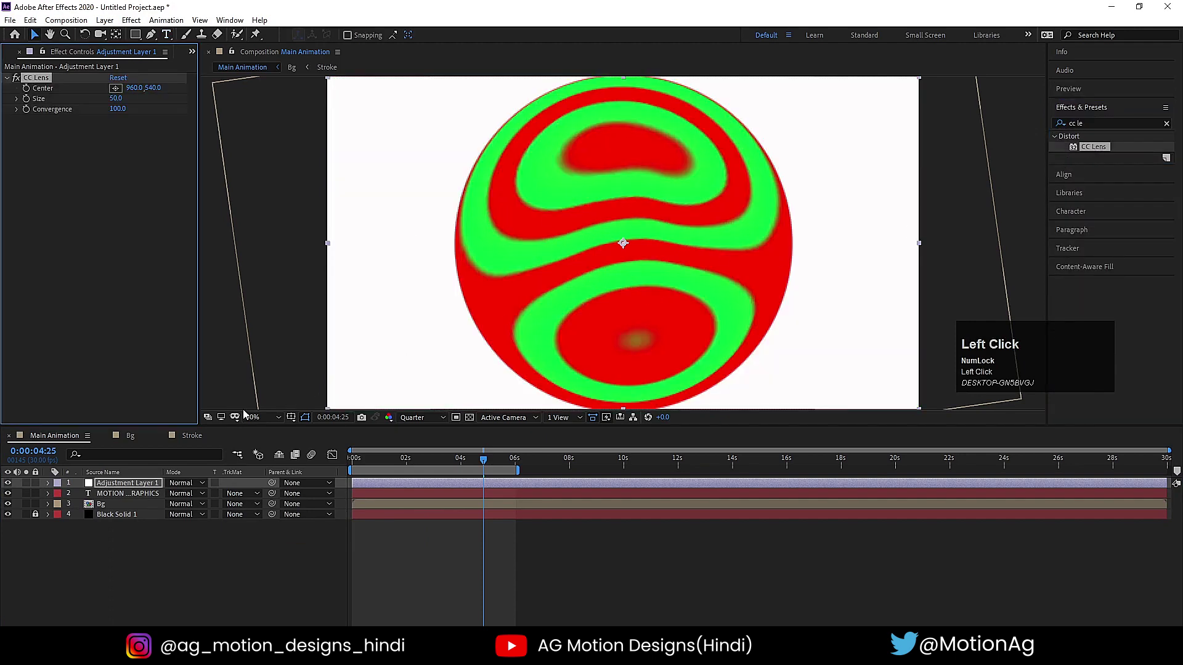
Move the adjustment layer directly below the MOTION GRAPHICS text layer so the lens distorts only the striped background.
click(133, 486)
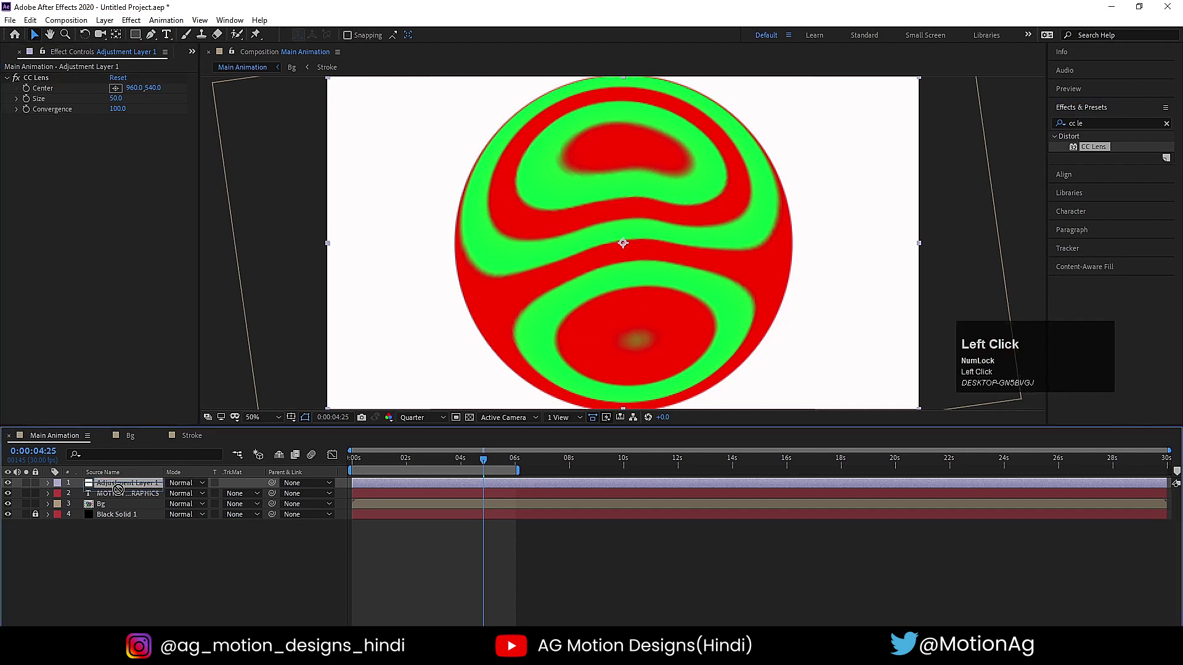
drag(118, 489, 127, 503)
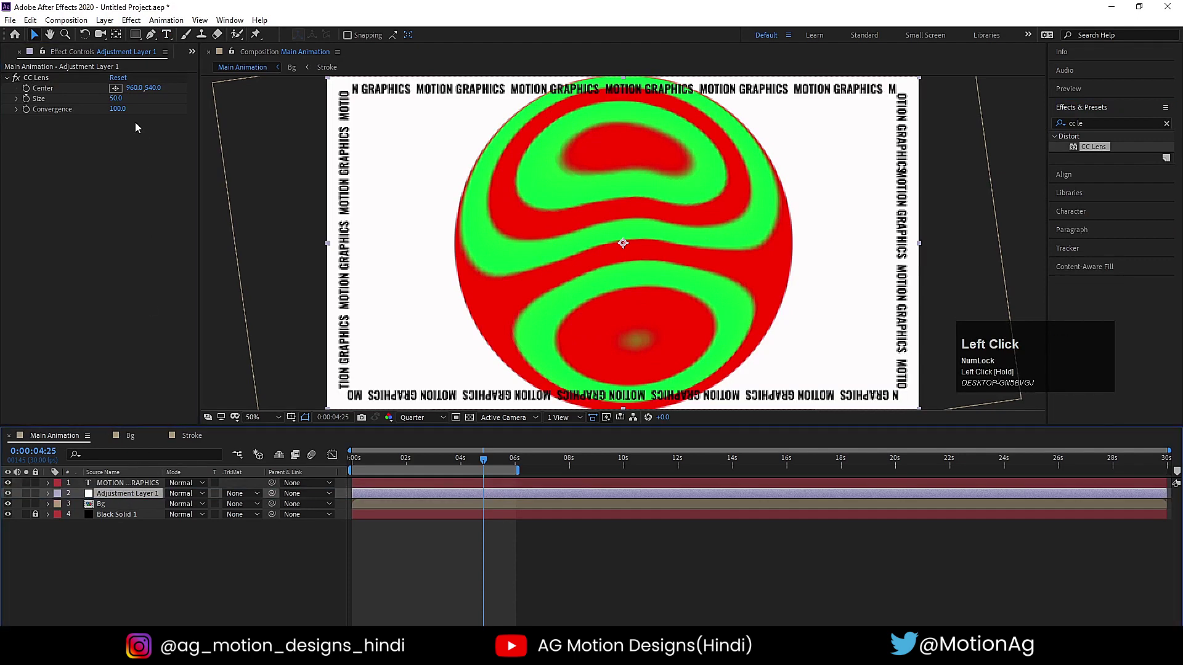
Enlarge the CC Lens distortion on the adjustment layer to a Size of 151, checking the stripes' motion in playback.
drag(114, 100, 162, 109)
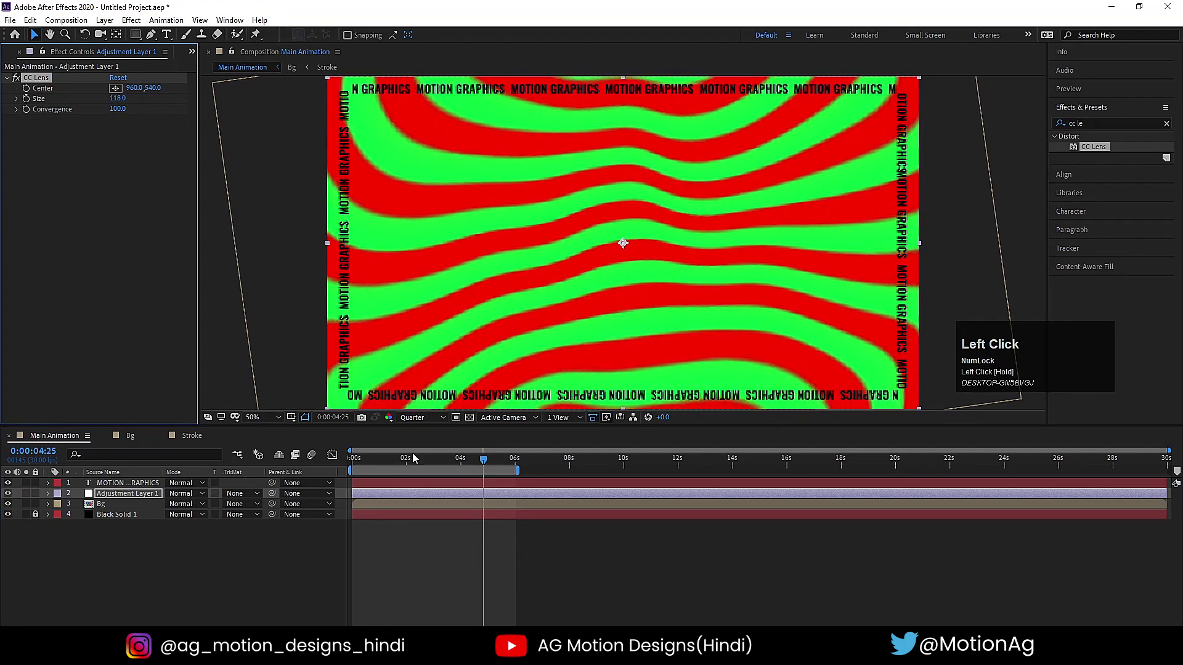
key(space)
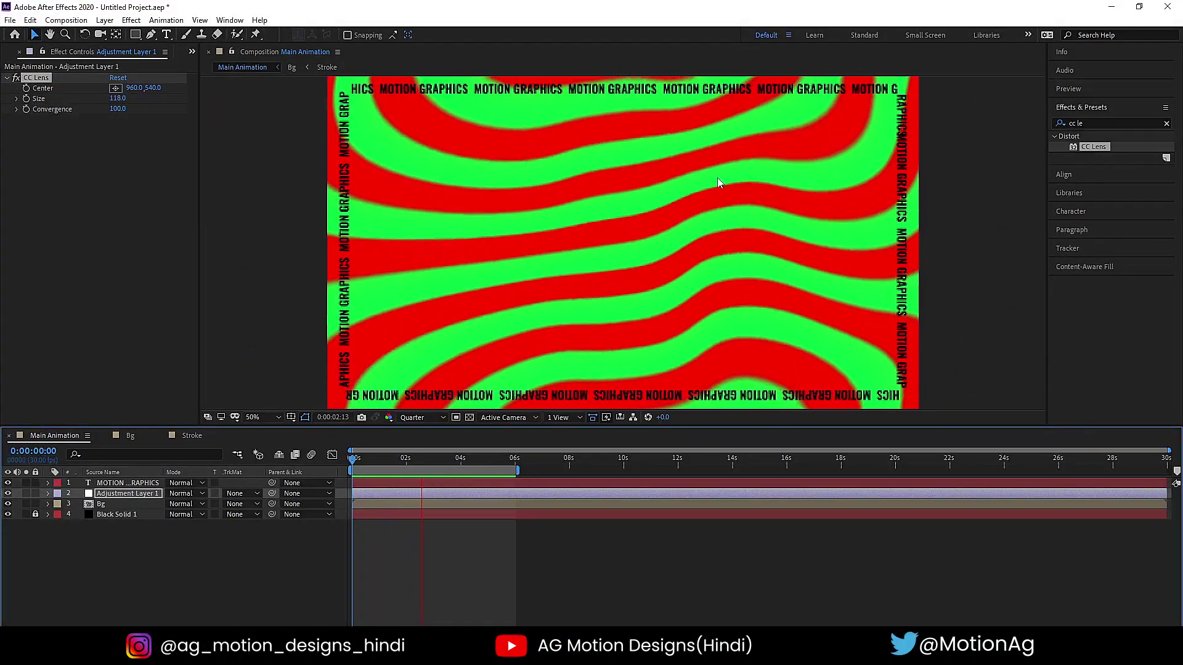
key(space)
drag(117, 98, 134, 98)
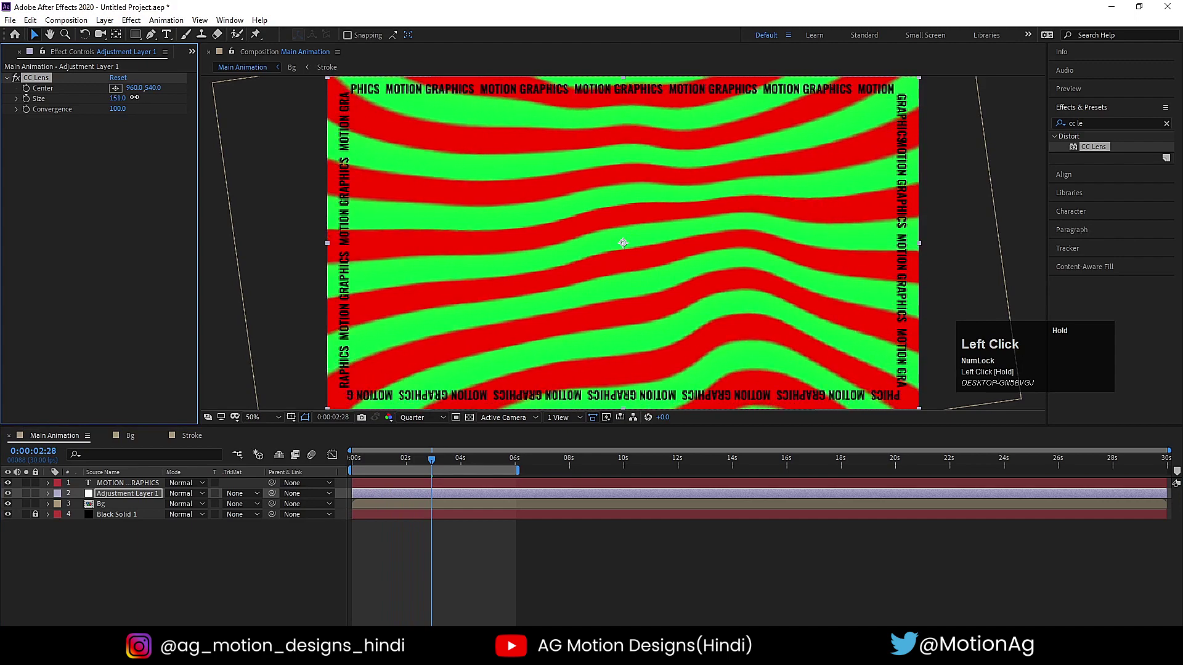
Play the lens-distorted stripes and raise the preview resolution to Full.
key(space)
key(space)
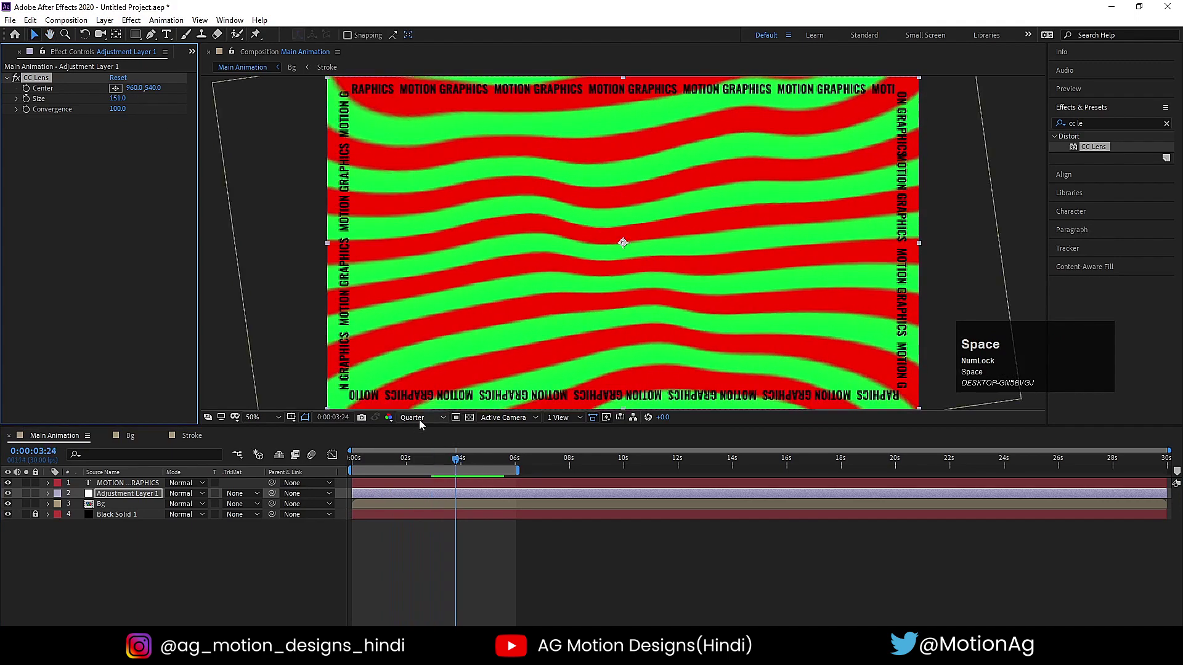
click(421, 418)
click(418, 447)
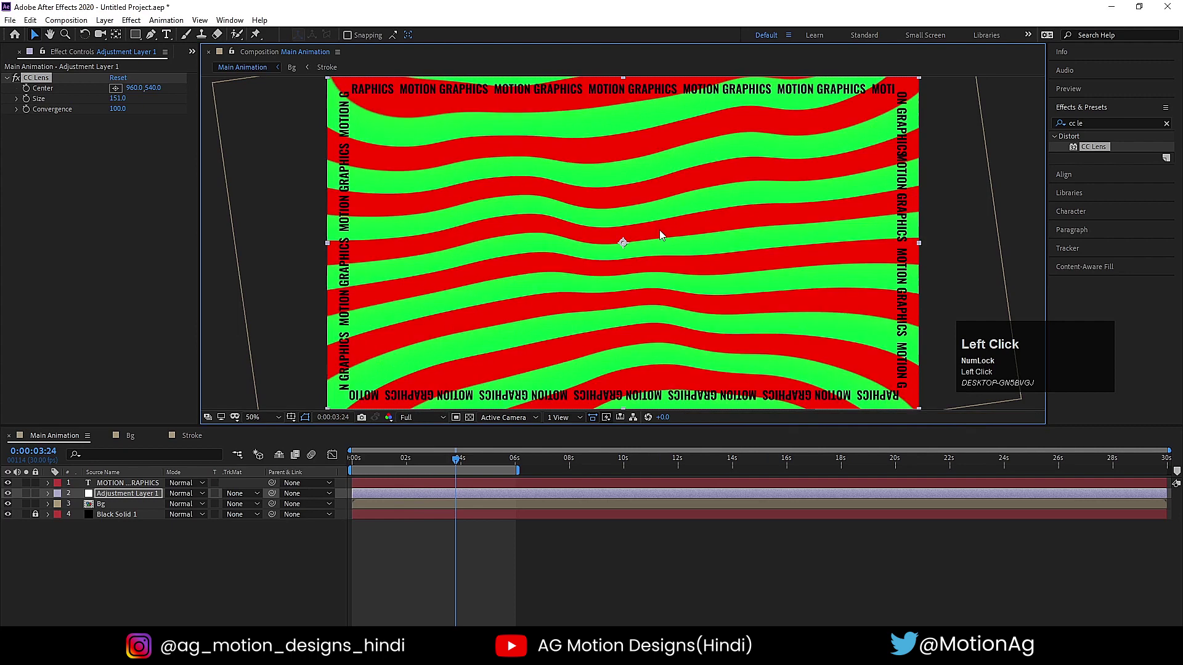
Change the fill color of the MOTION GRAPHICS frame text to white.
click(130, 484)
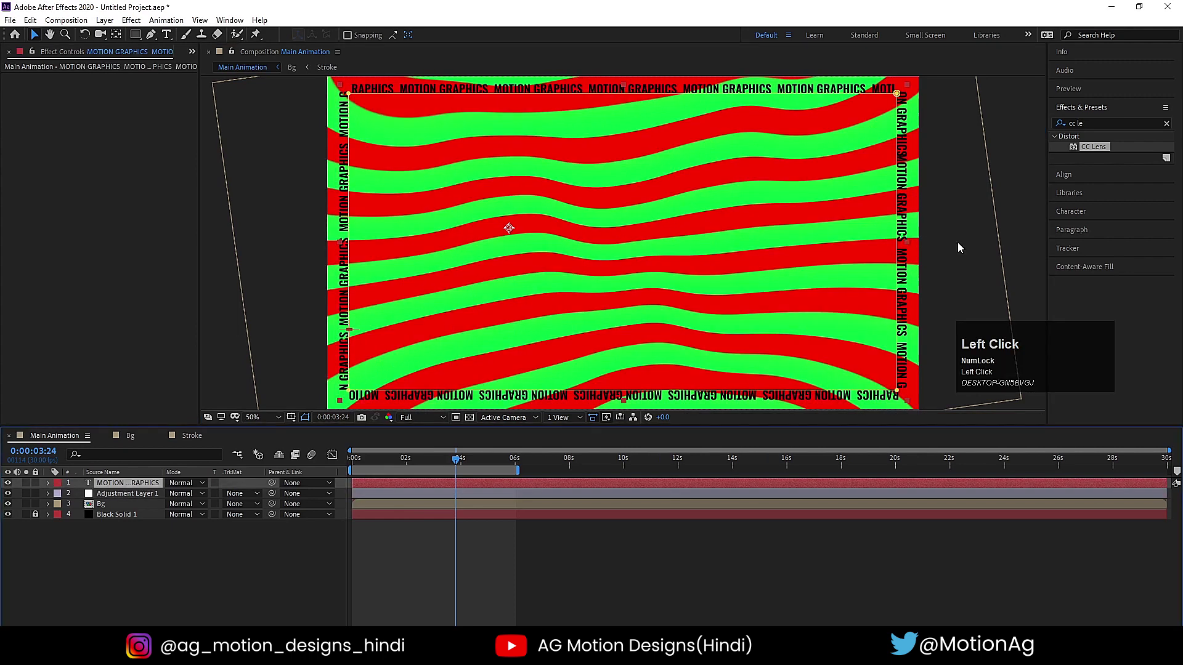
click(1072, 212)
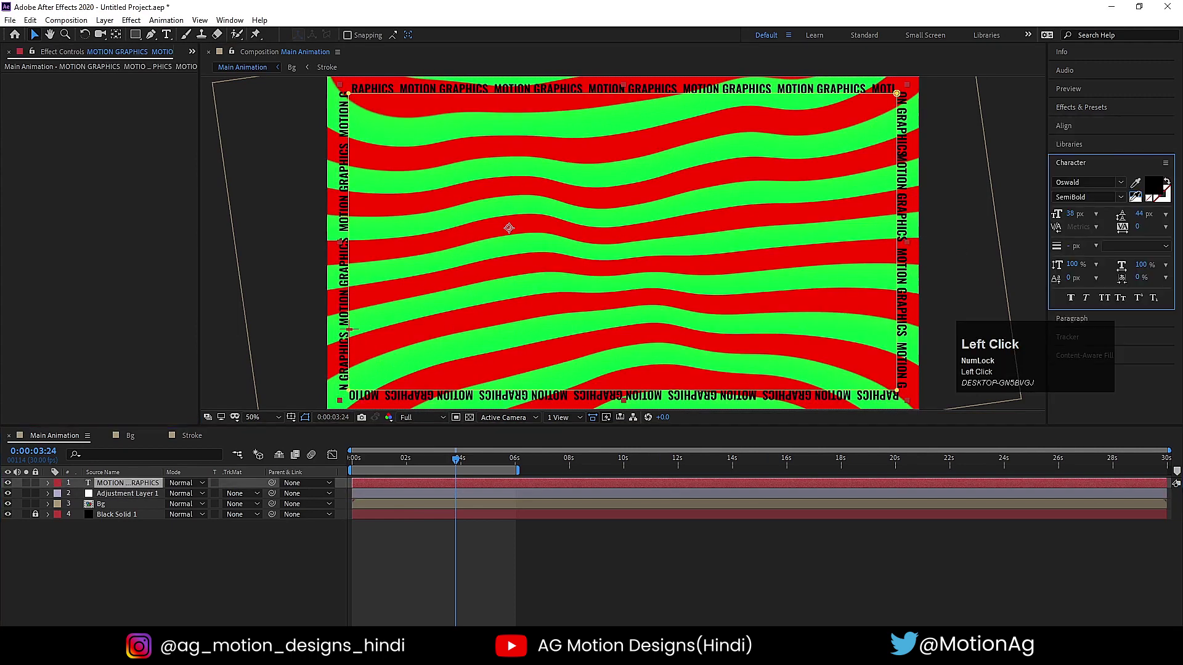
click(1135, 192)
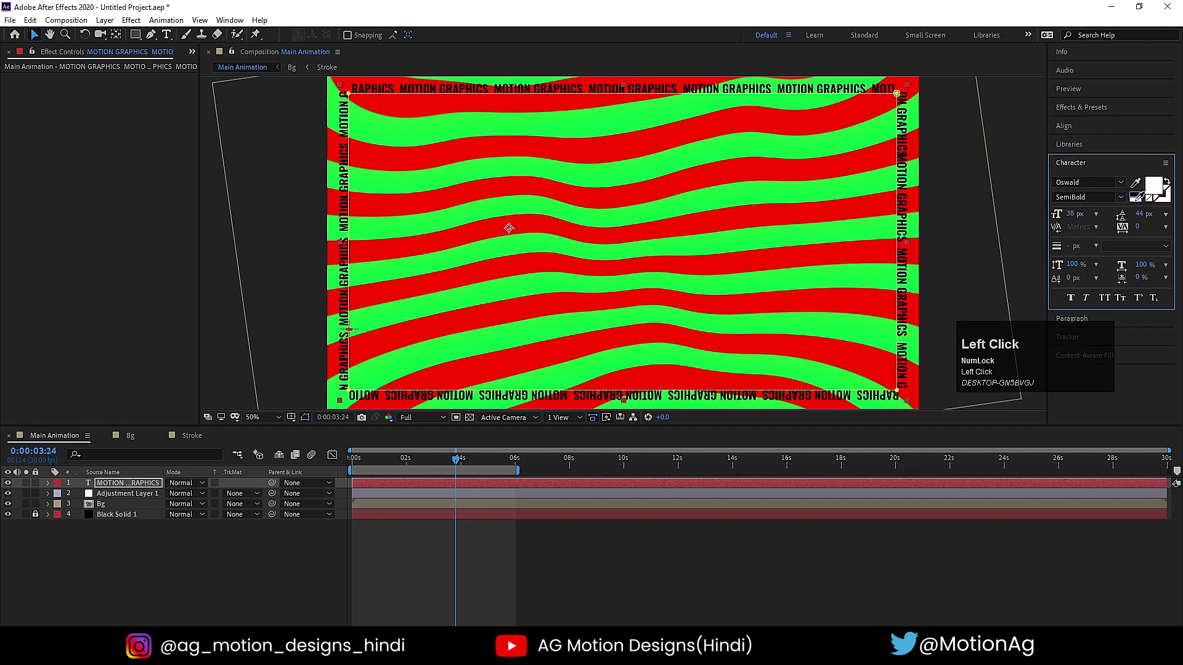
click(169, 583)
Add a white text layer reading "ABSTRACT" near the middle of the composition.
click(165, 35)
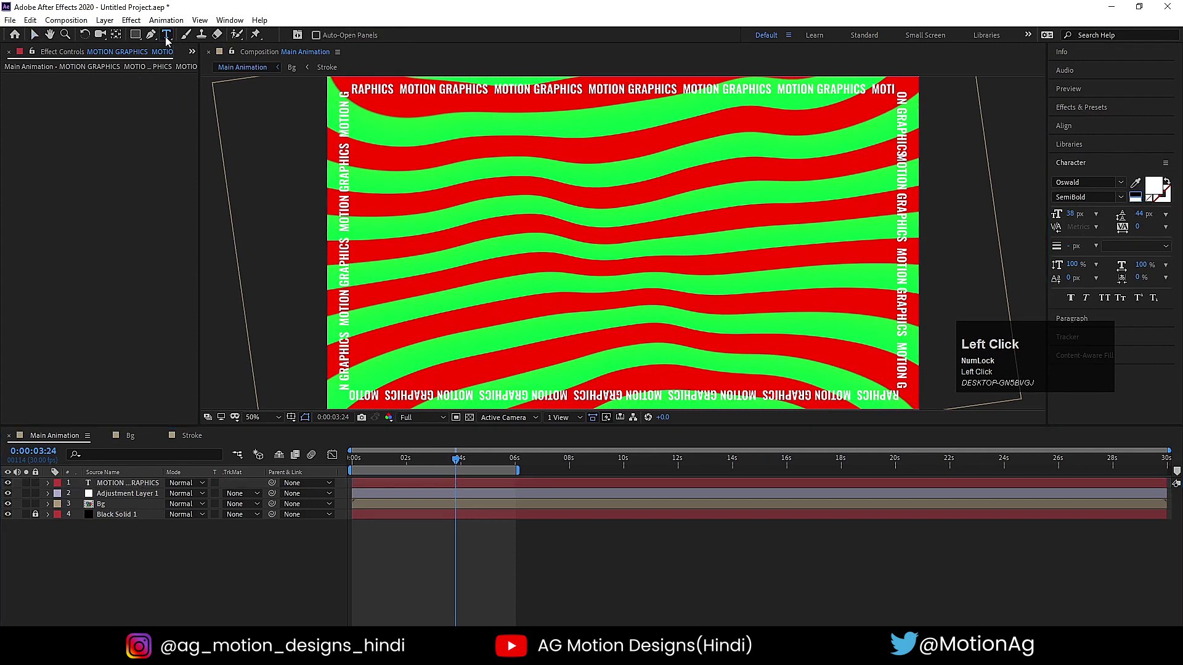
click(533, 267)
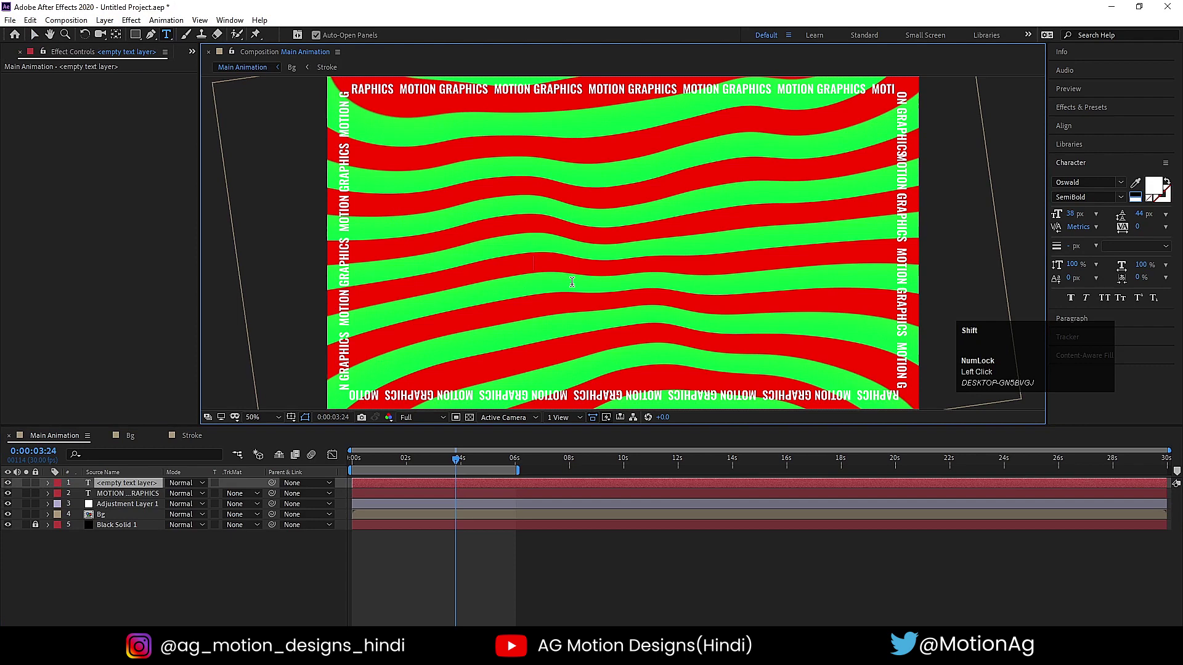
text(ABSTRA)
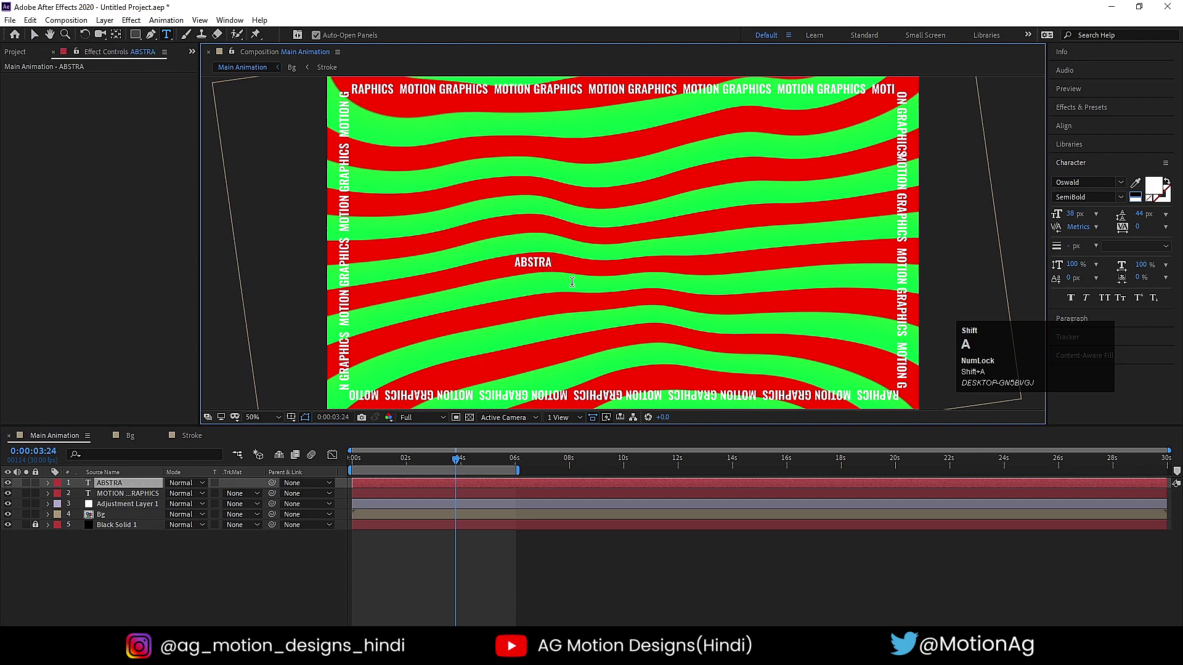
text(CY)
key(BackSpace)
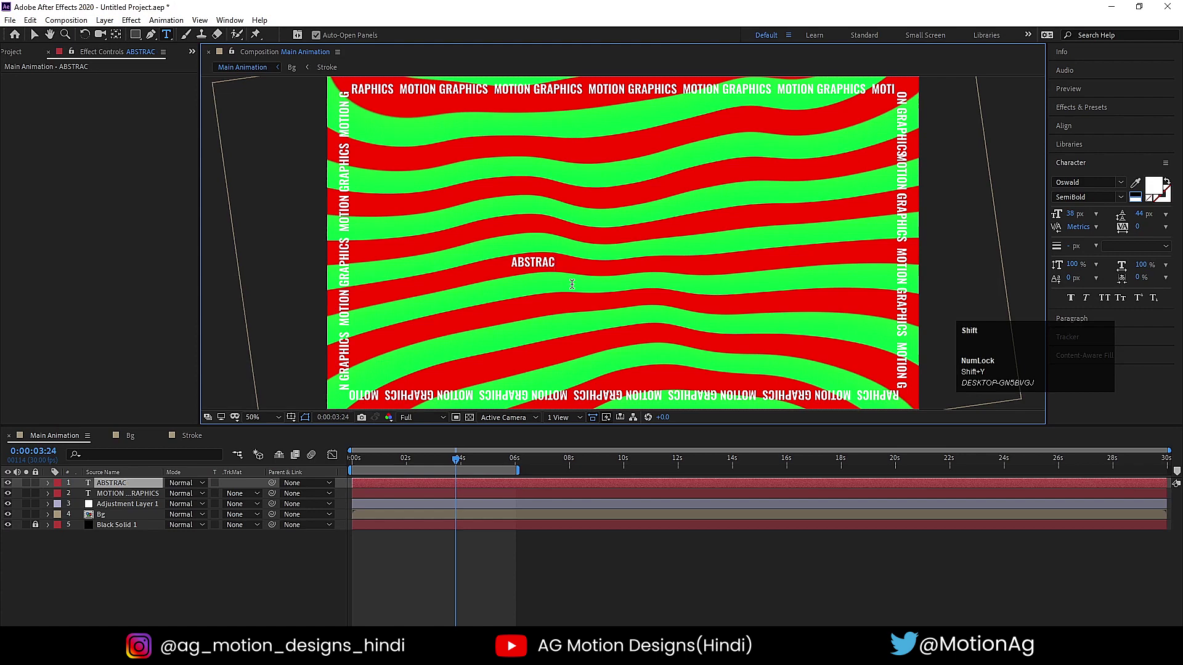
text(T)
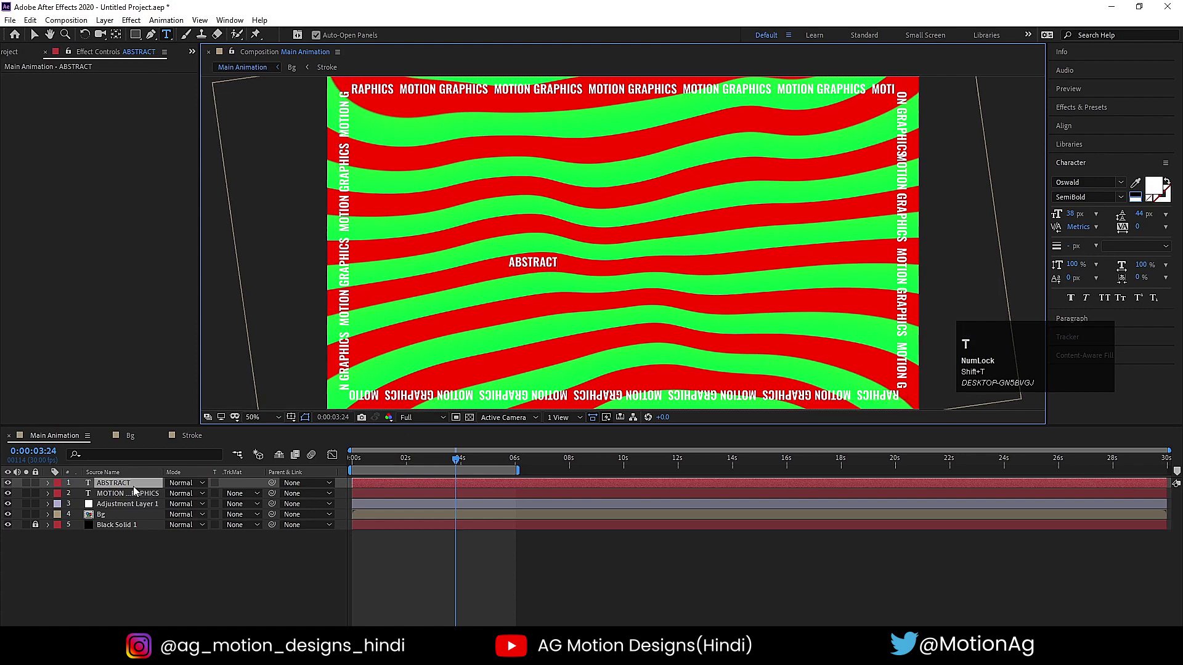
Center the ABSTRACT text's anchor point on the word and align the layer horizontally and vertically to the composition's center.
click(133, 486)
key(ctrl+alt+Home)
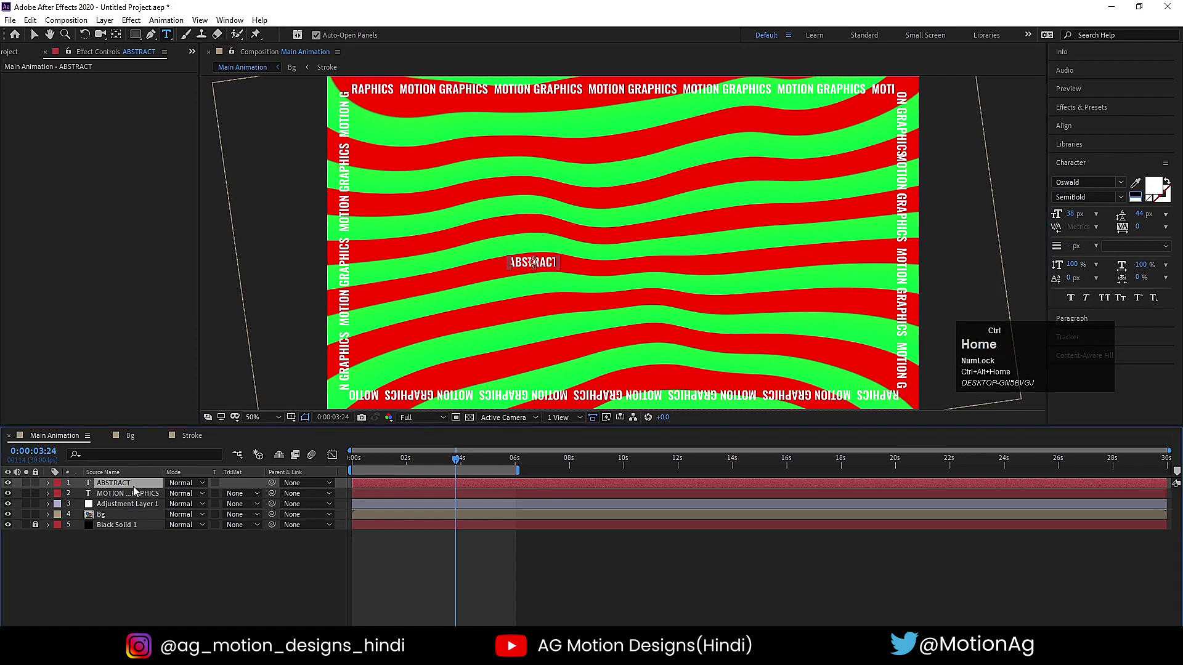
click(1063, 126)
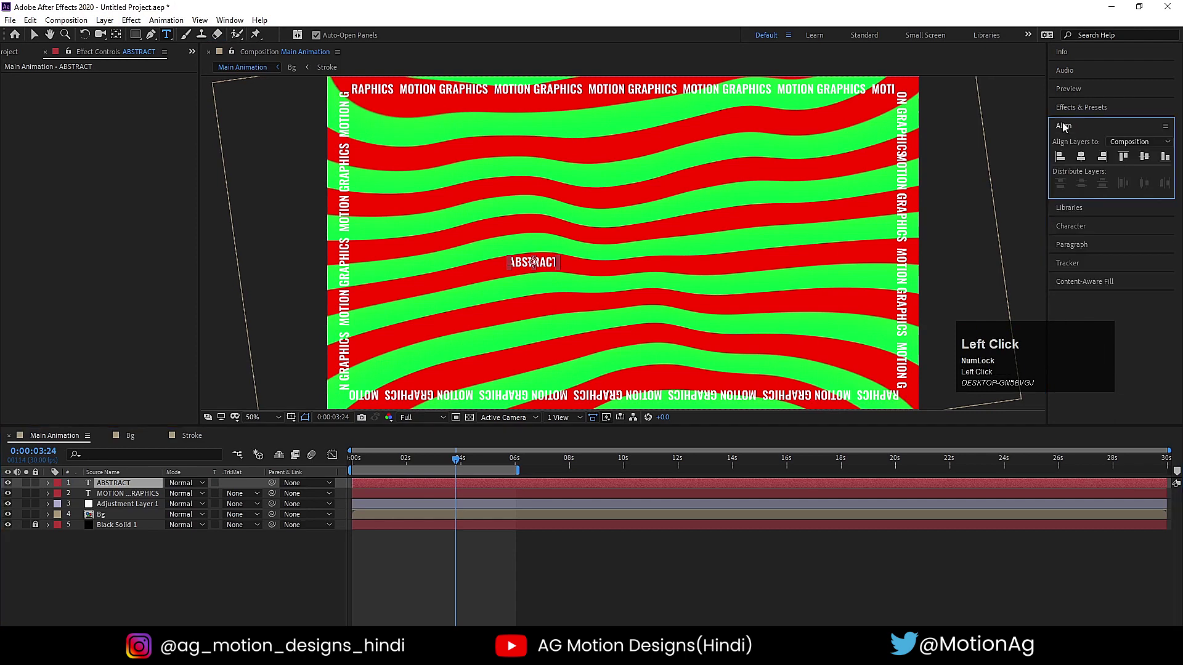
click(1081, 159)
click(1146, 159)
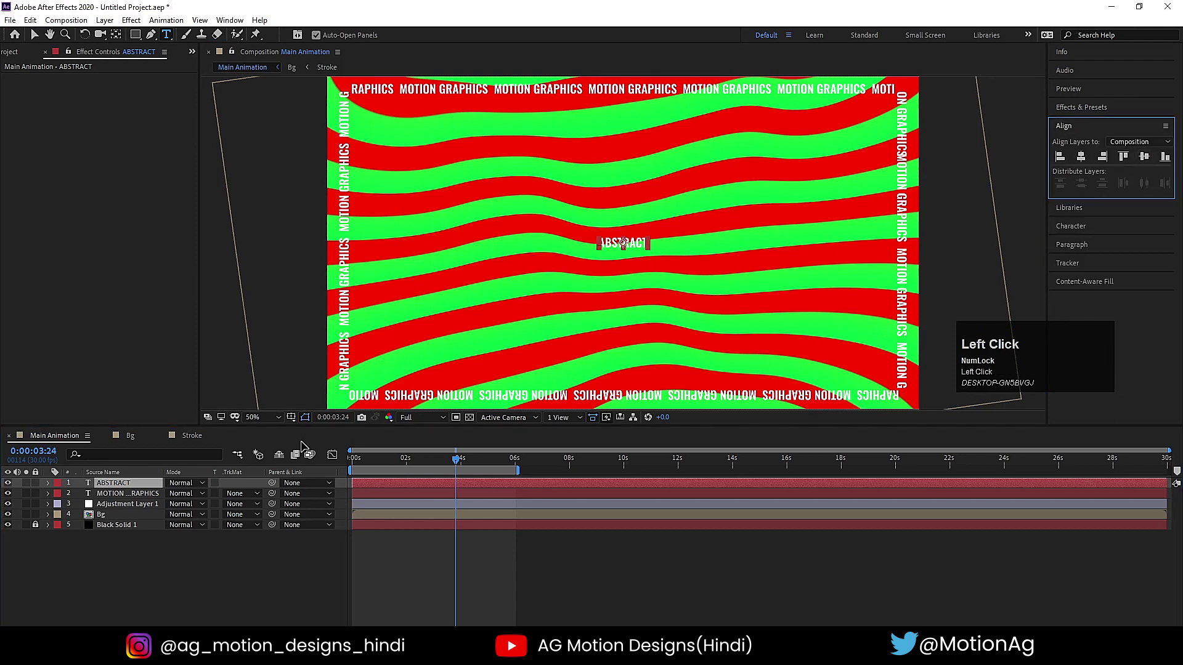
Scale the ABSTRACT text up to 870% and show its character settings.
key(s)
drag(181, 496, 564, 421)
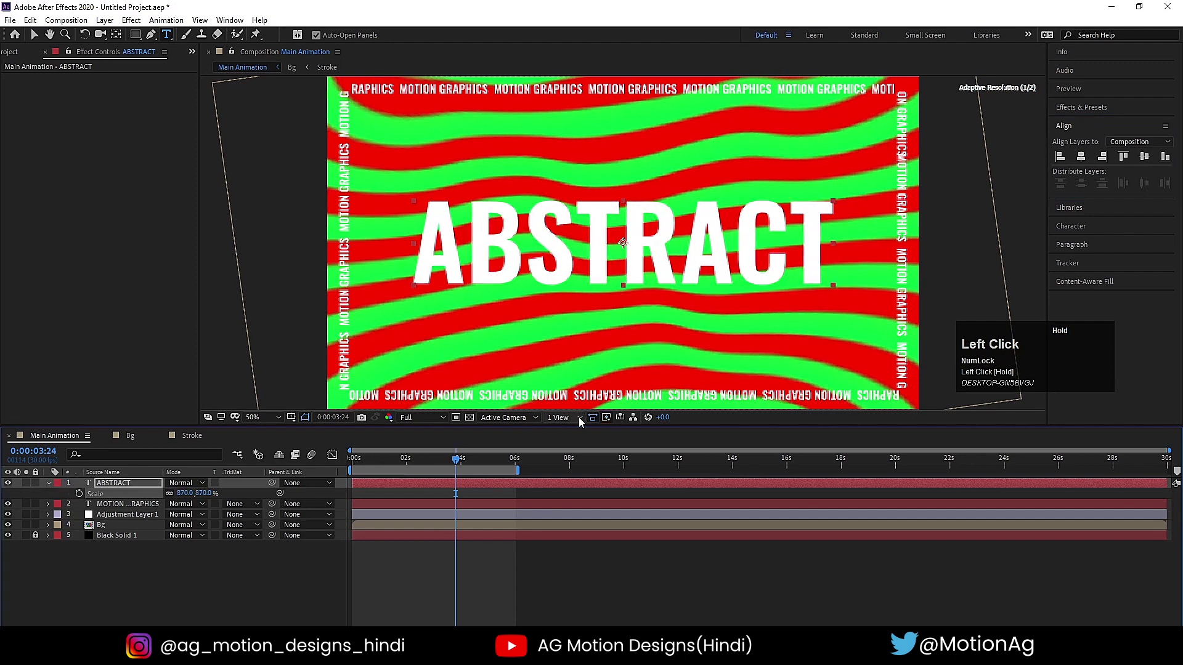
click(1080, 227)
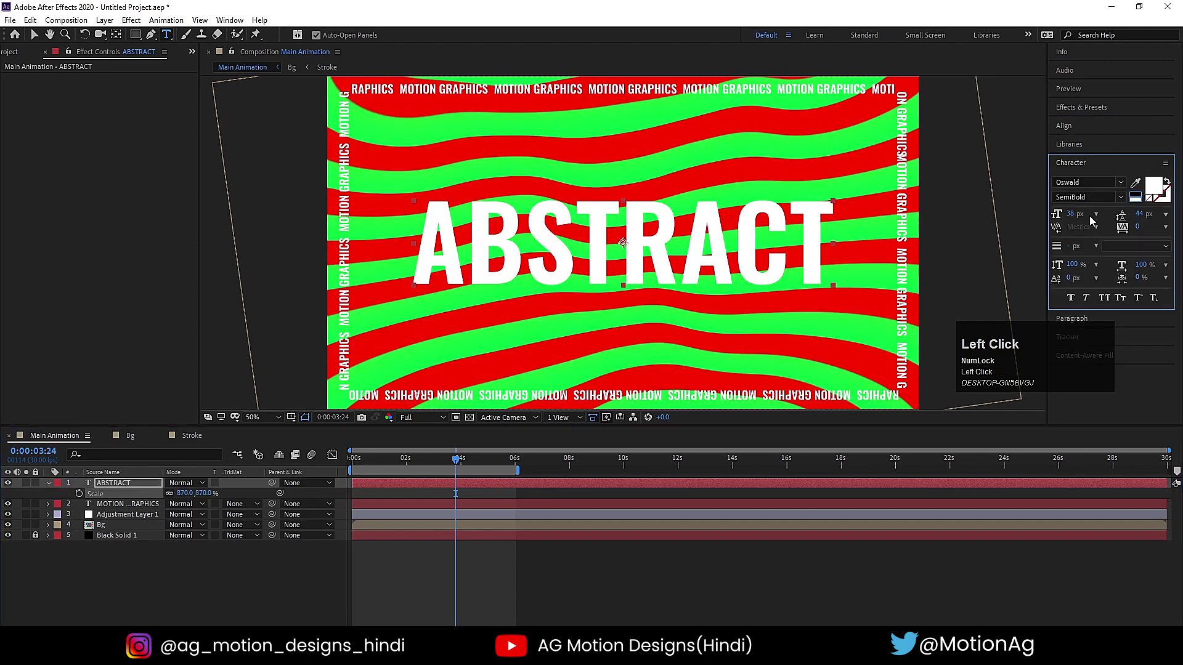
Duplicate the ABSTRACT text layer and give the lower copy a stroke with no fill.
click(121, 483)
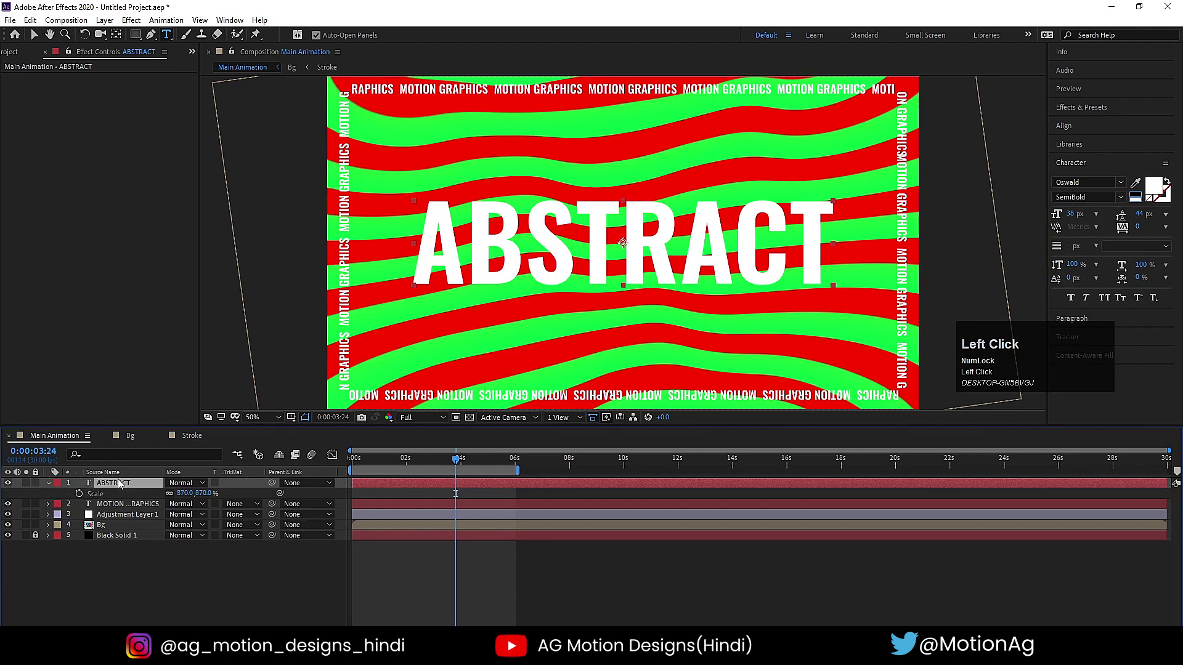
key(ctrl+d)
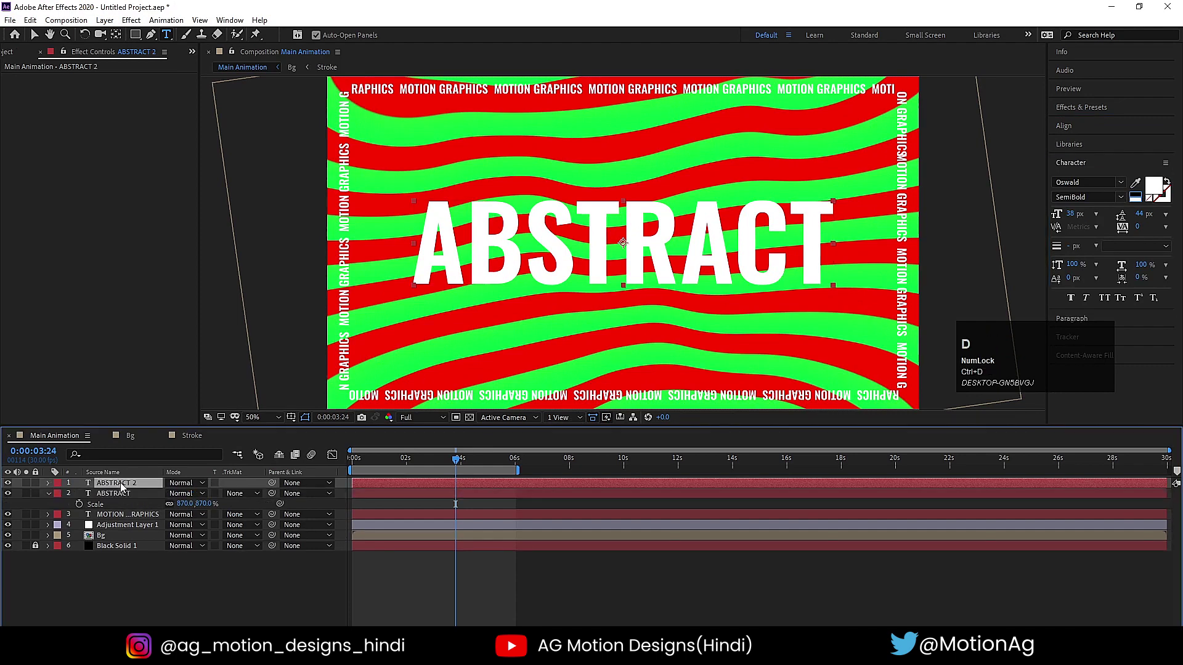
click(123, 498)
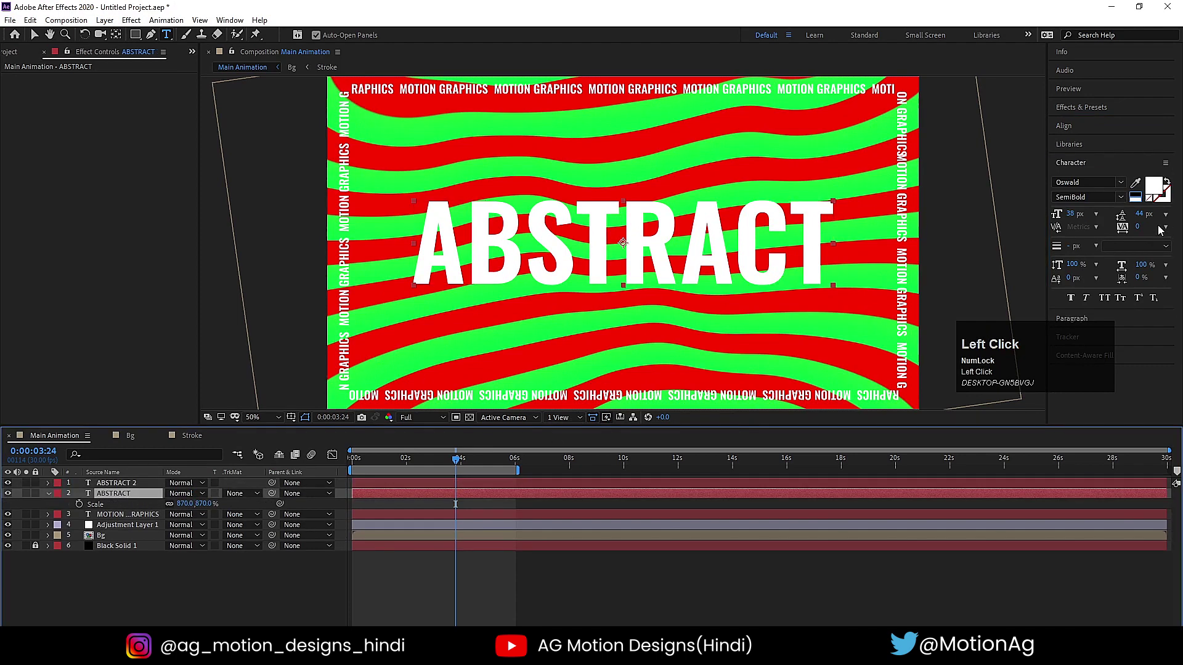
click(1151, 205)
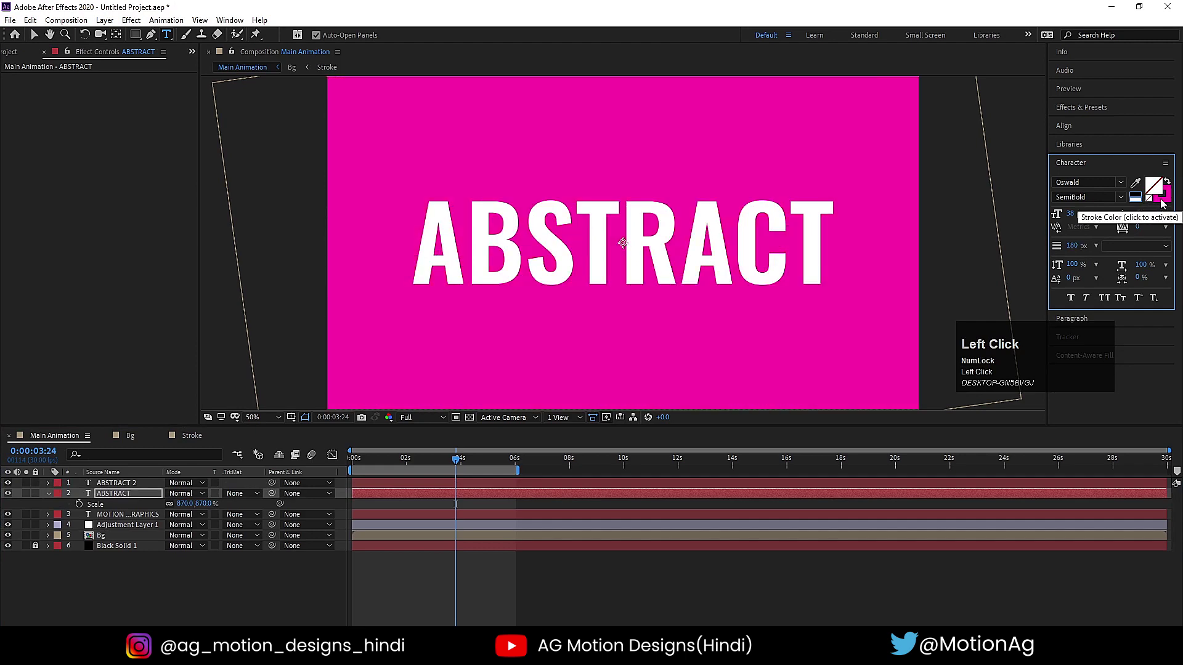
click(1161, 203)
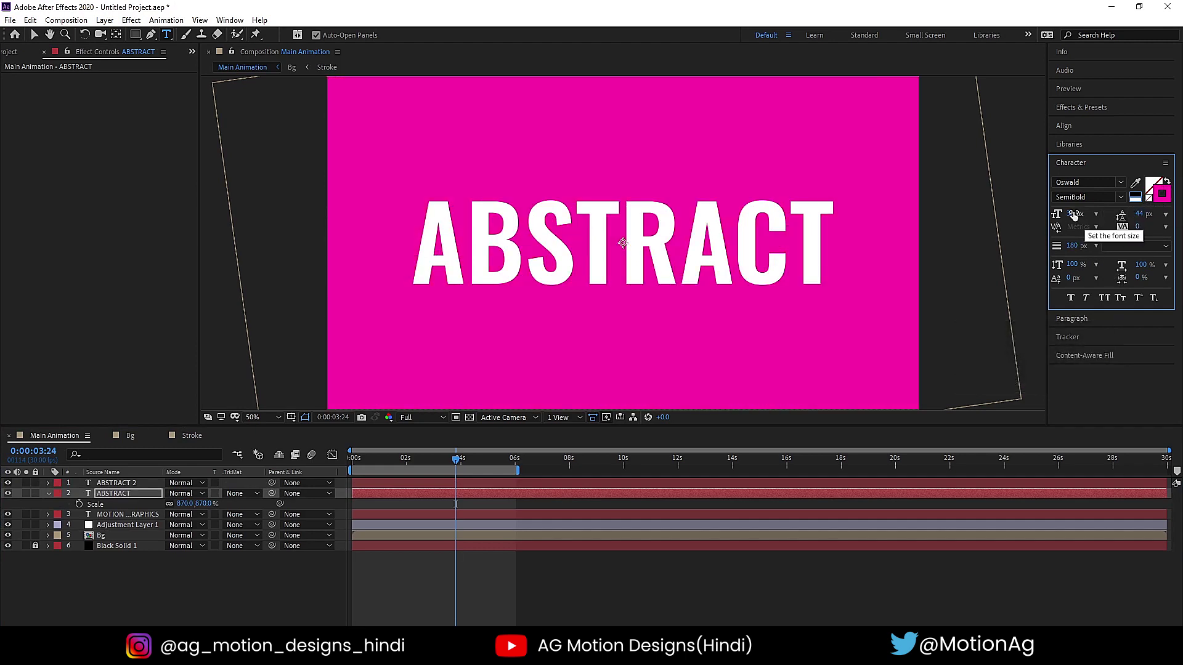
Set the lower ABSTRACT copy's stroke to white with a width of 1 px.
click(1070, 245)
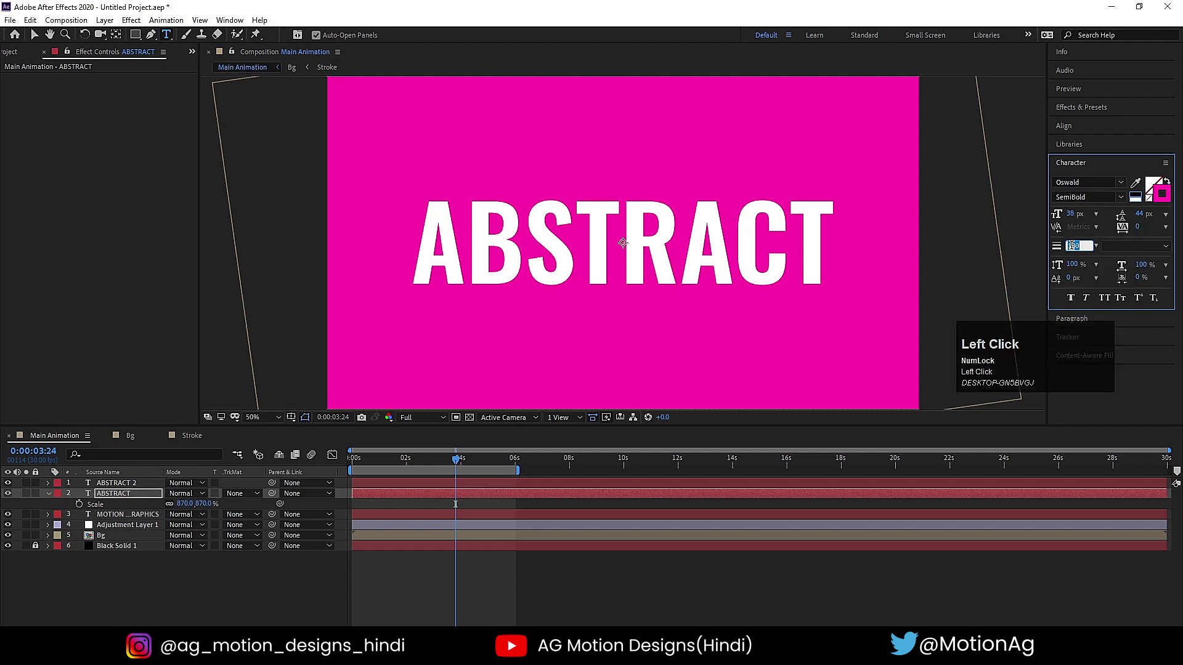
text(2)
key(Return)
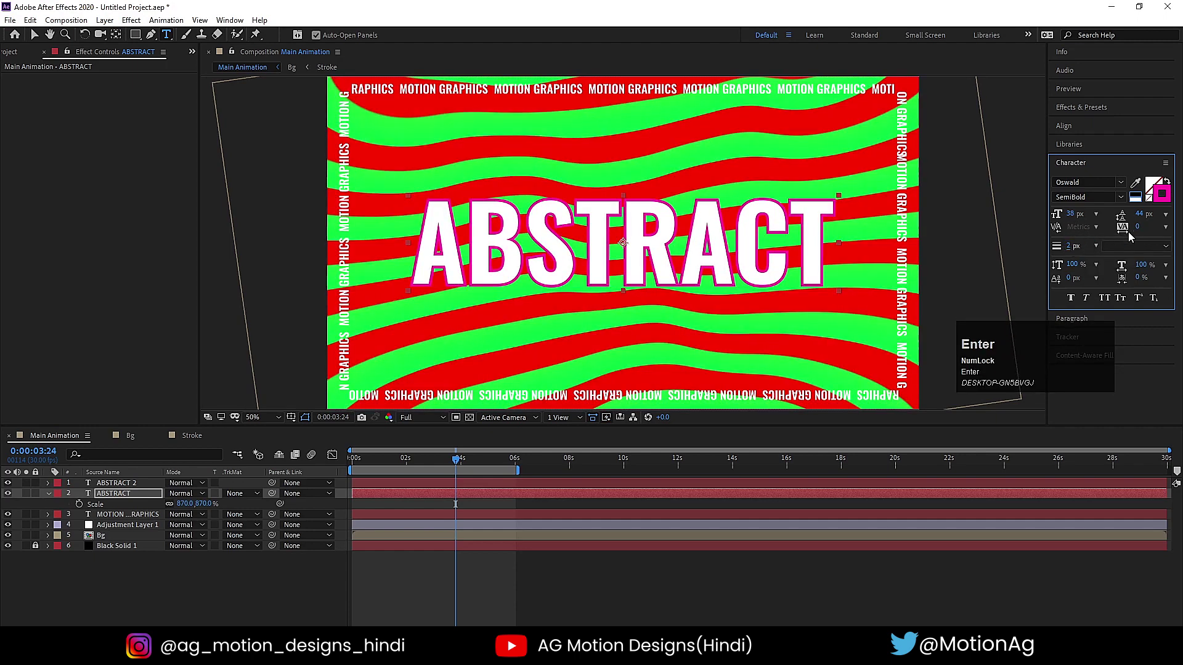
click(1147, 198)
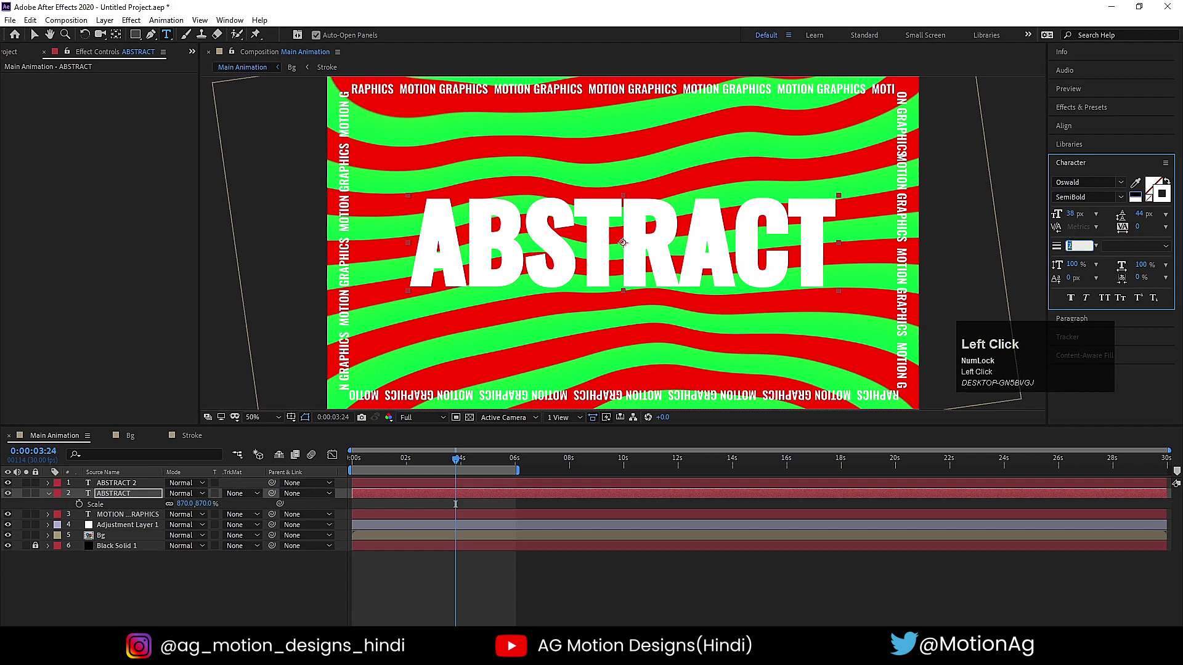
text(1)
key(Return)
Nudge the outlined ABSTRACT copy slightly down and to the right so it sits offset behind the solid text.
click(94, 500)
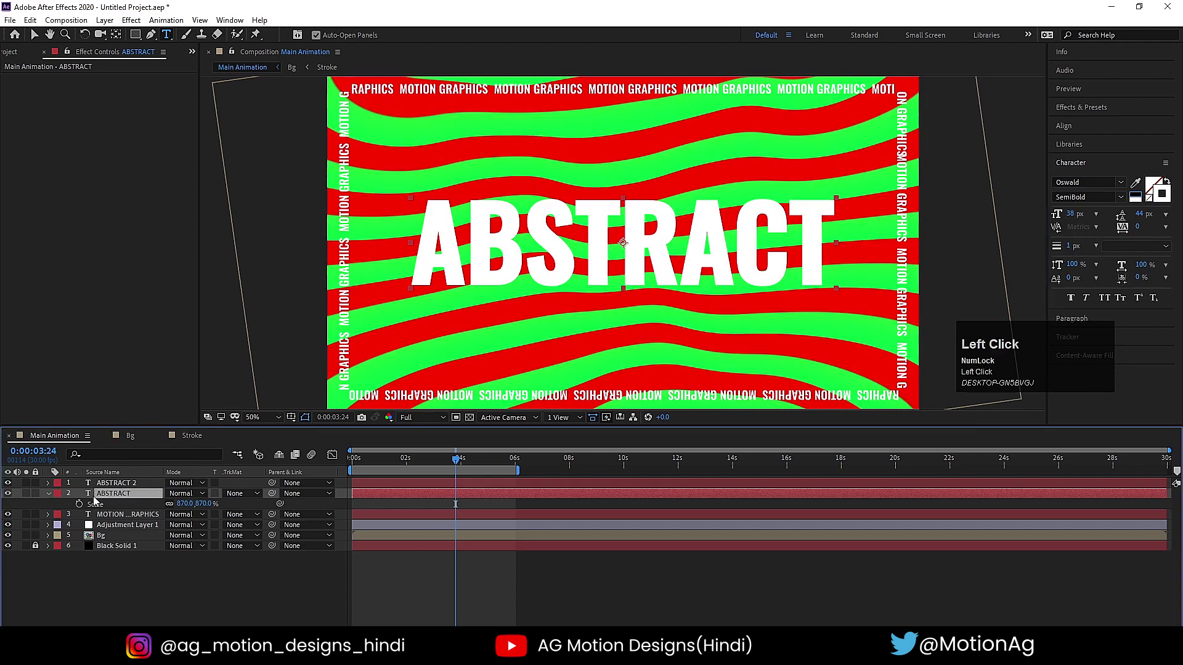
key(Down)
key(Down)
key(Down)
key(Down)
key(Down)
key(Down)
key(Down)
key(Down)
key(Down)
key(Down)
key(Down)
key(Down)
key(Down)
key(Down)
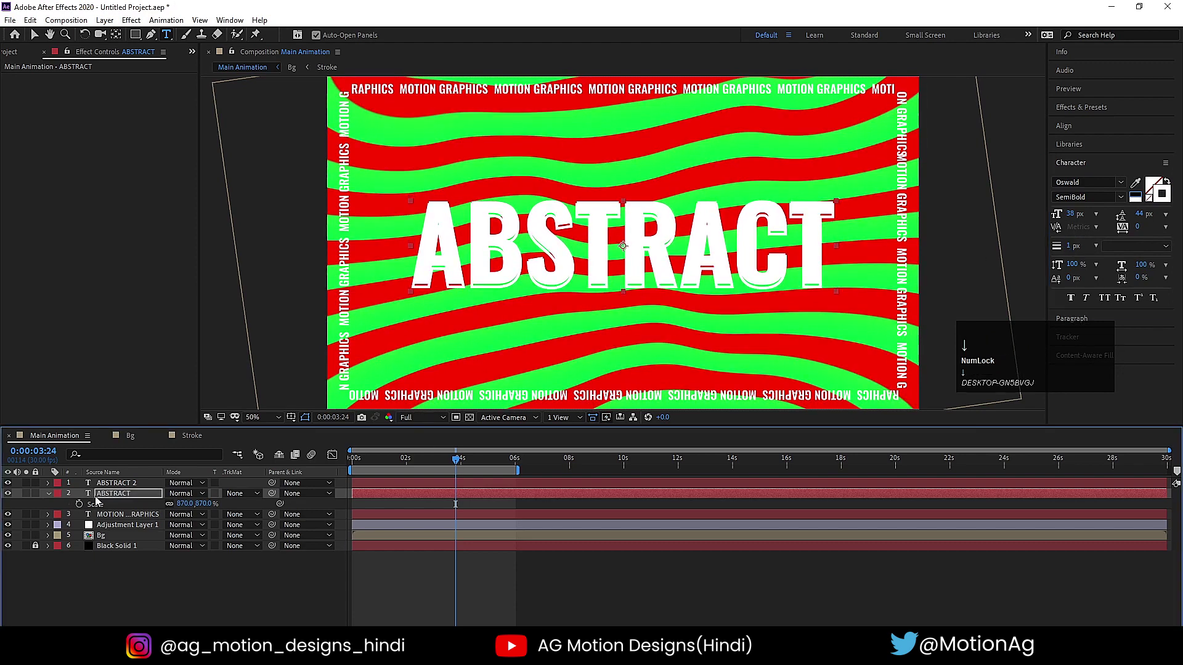
key(Right)
key(Right)
key(Right)
key(Right)
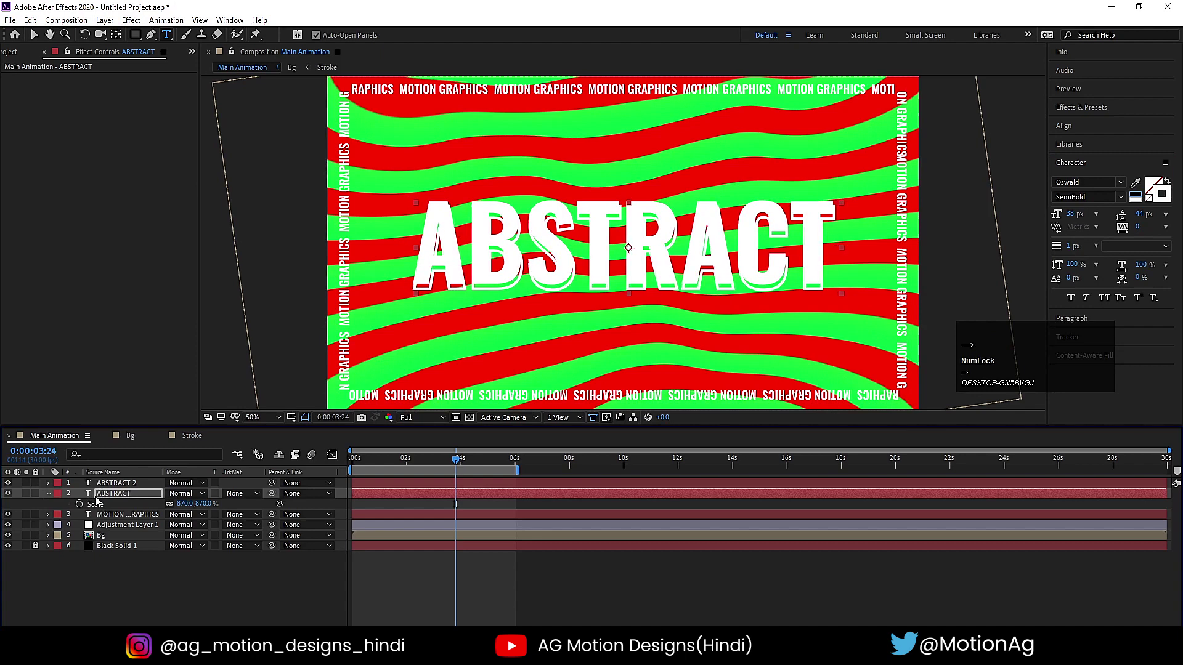
key(Right)
key(Right)
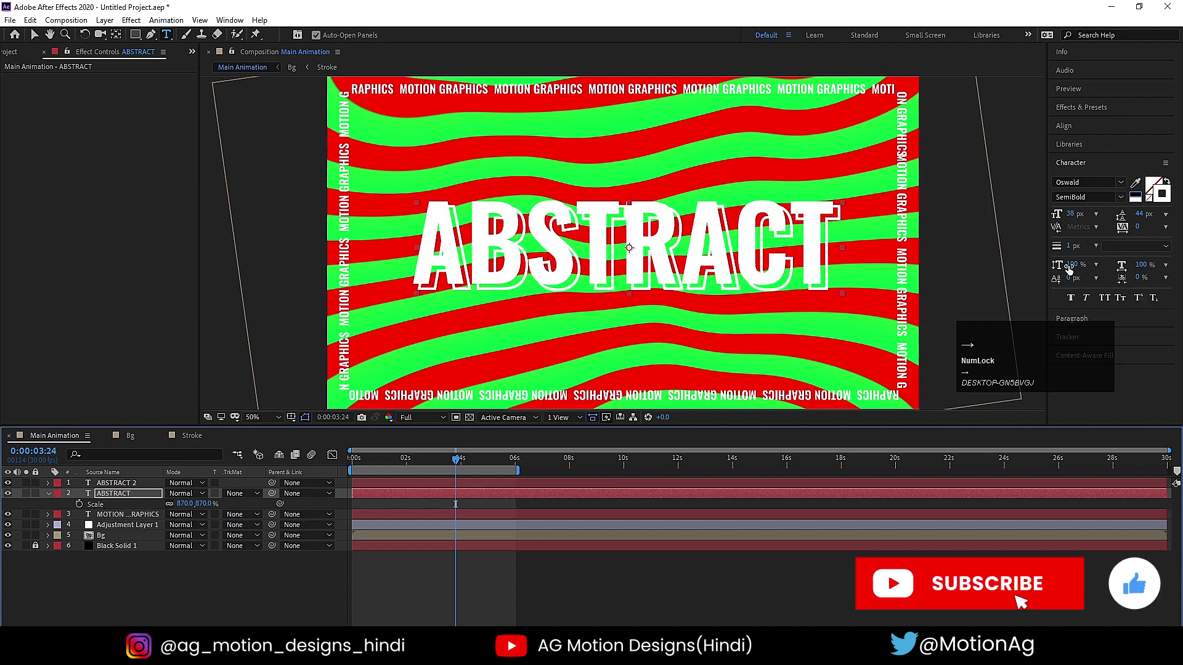
Thin the outlined ABSTRACT copy's stroke to 0.3 px, deselect the layer and preview the animation.
click(1071, 246)
text(0.3)
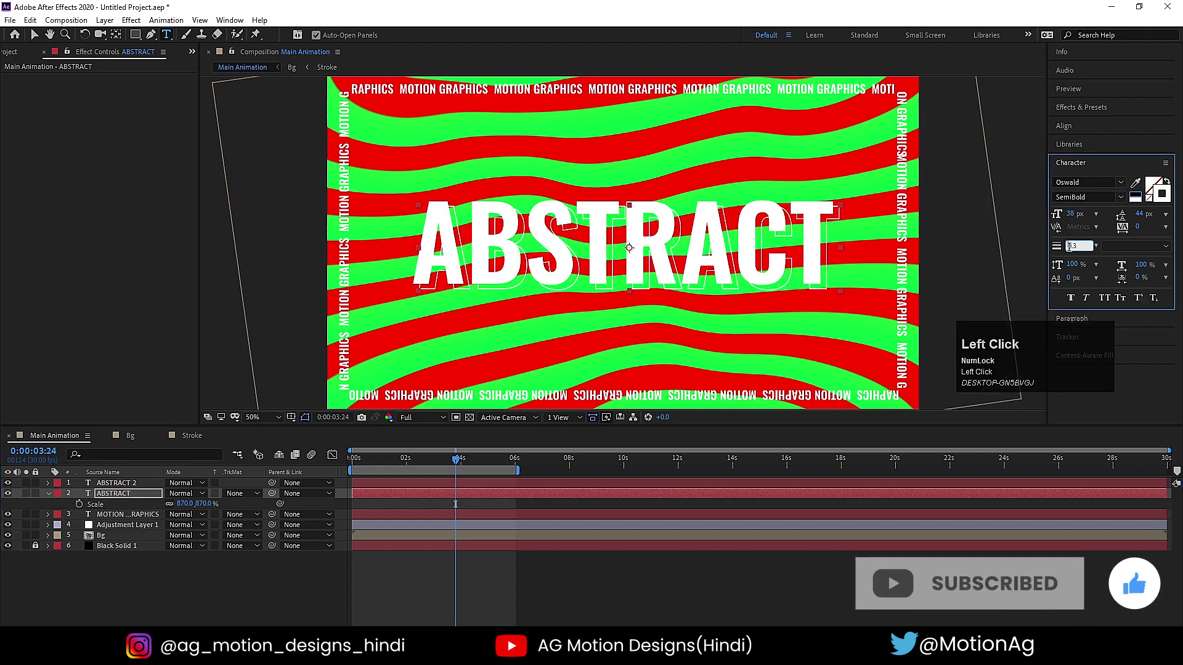
key(Return)
click(177, 572)
key(space)
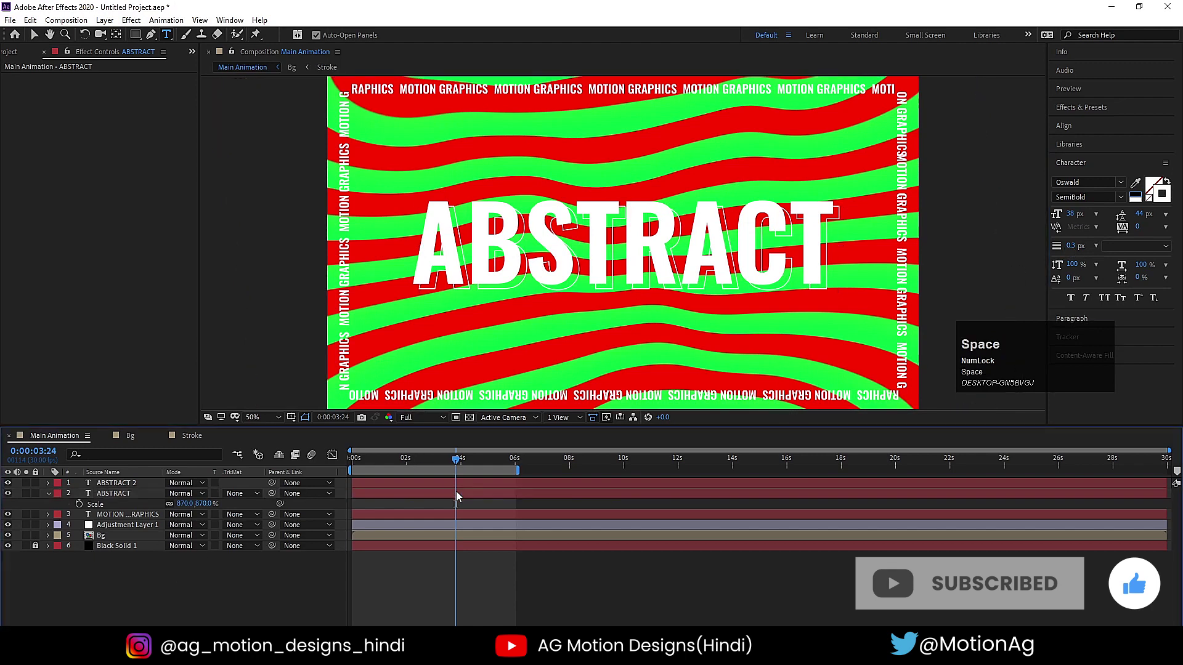
key(space)
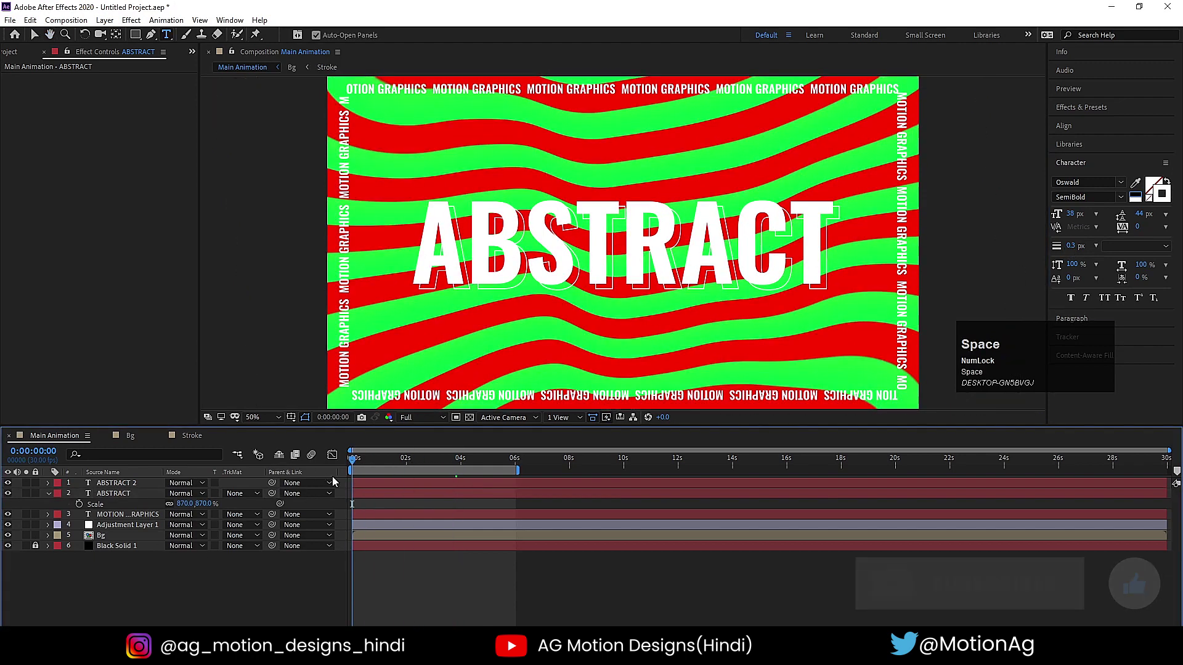
Apply the Drop Shadow effect to the solid ABSTRACT text layer on top.
click(136, 484)
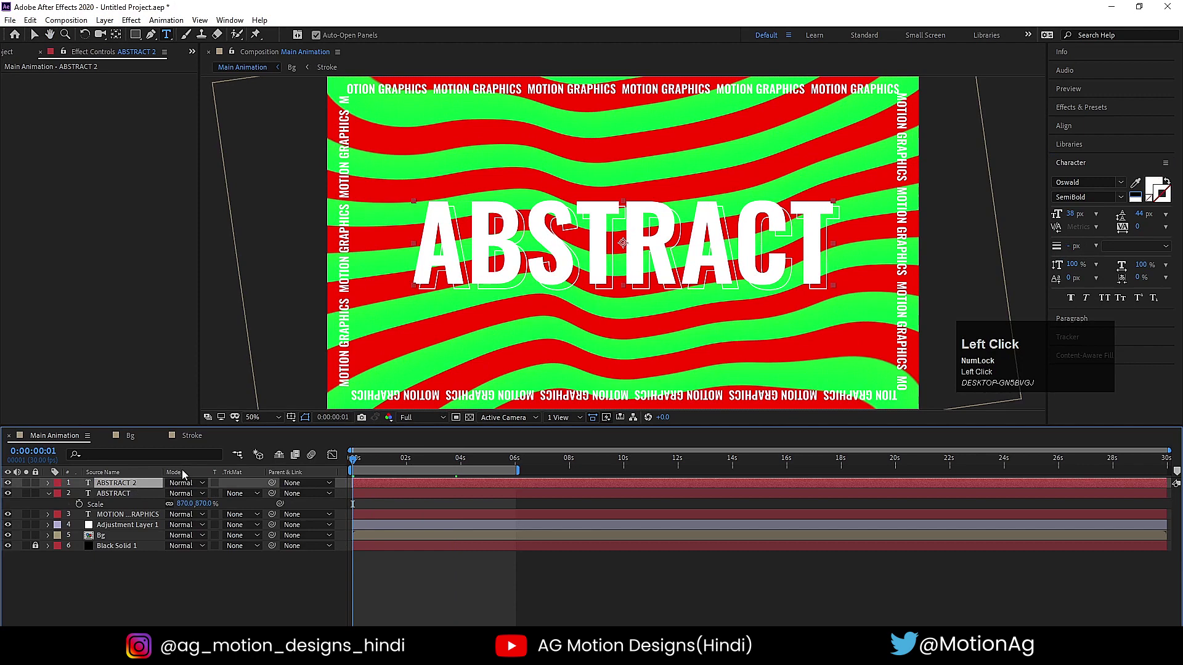
click(1083, 110)
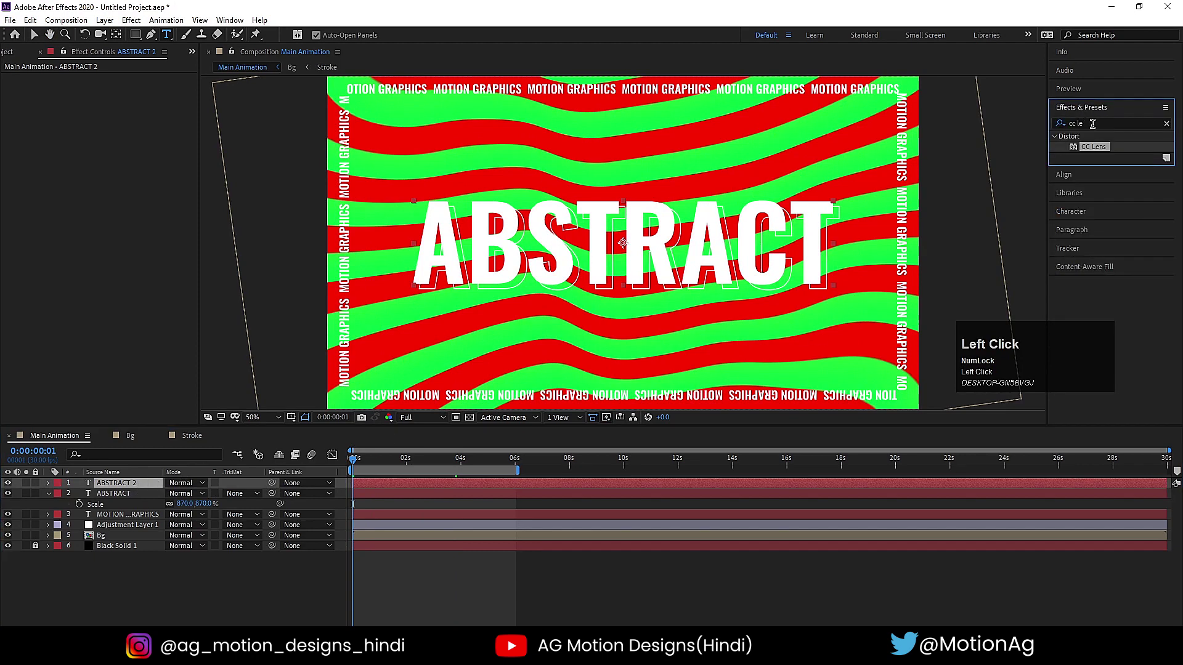
click(1090, 123)
text(drop)
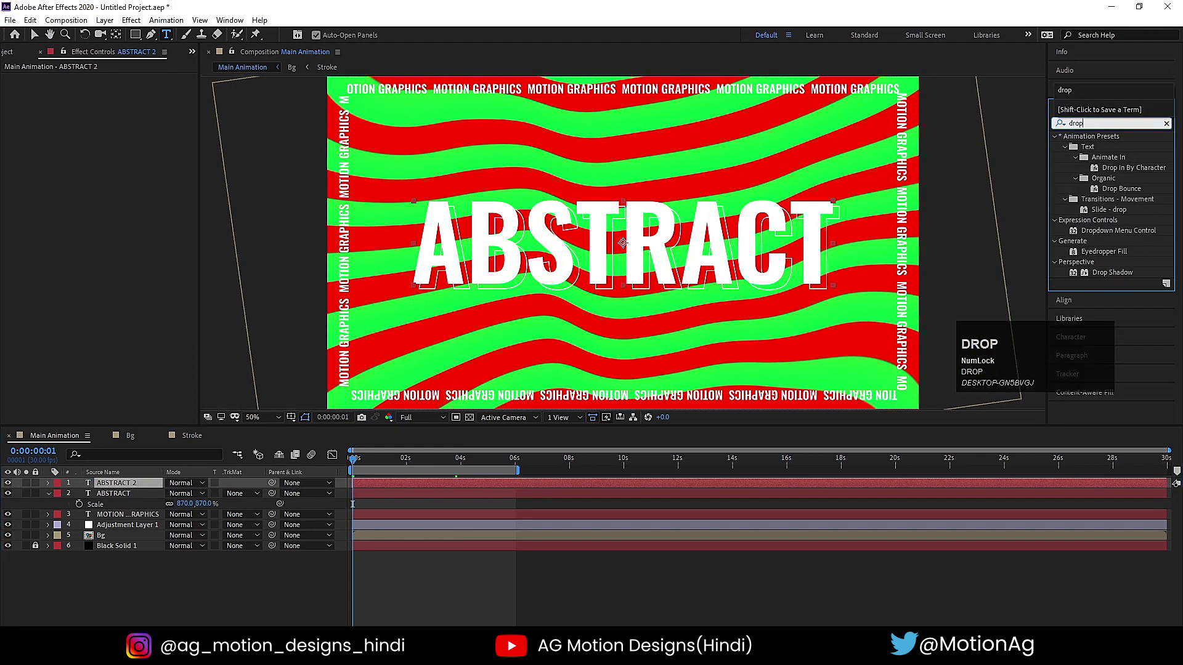
double_click(1106, 273)
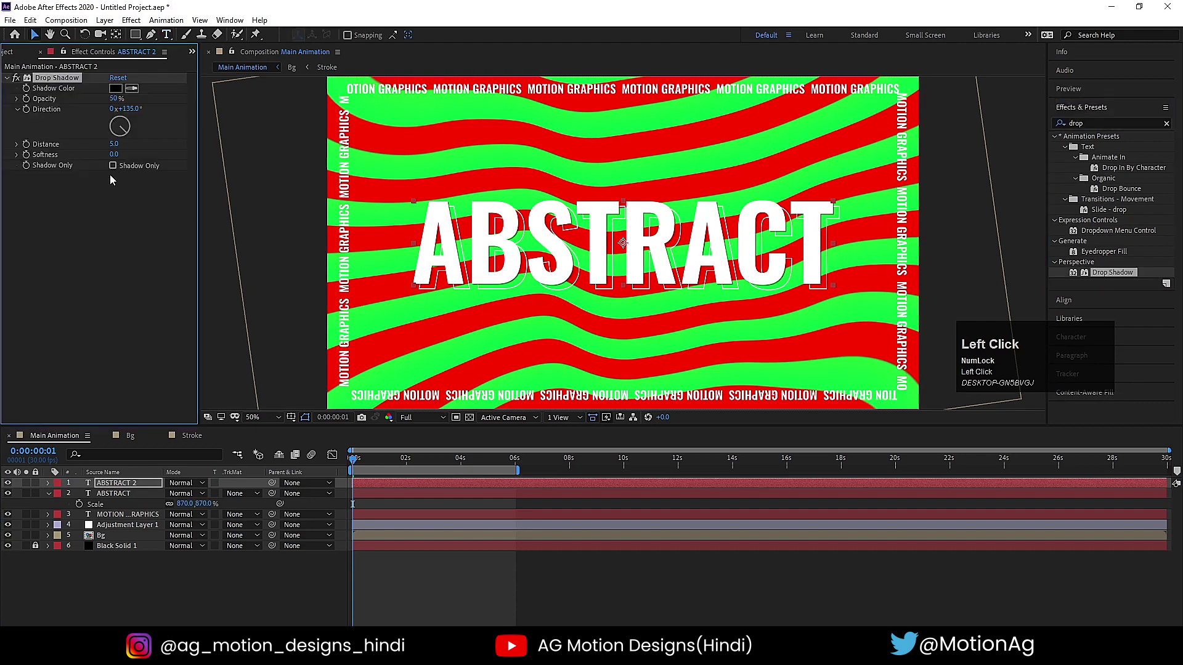
Set the solid ABSTRACT text's drop shadow to softness 81, distance 15 and opacity 20%.
drag(120, 154, 159, 151)
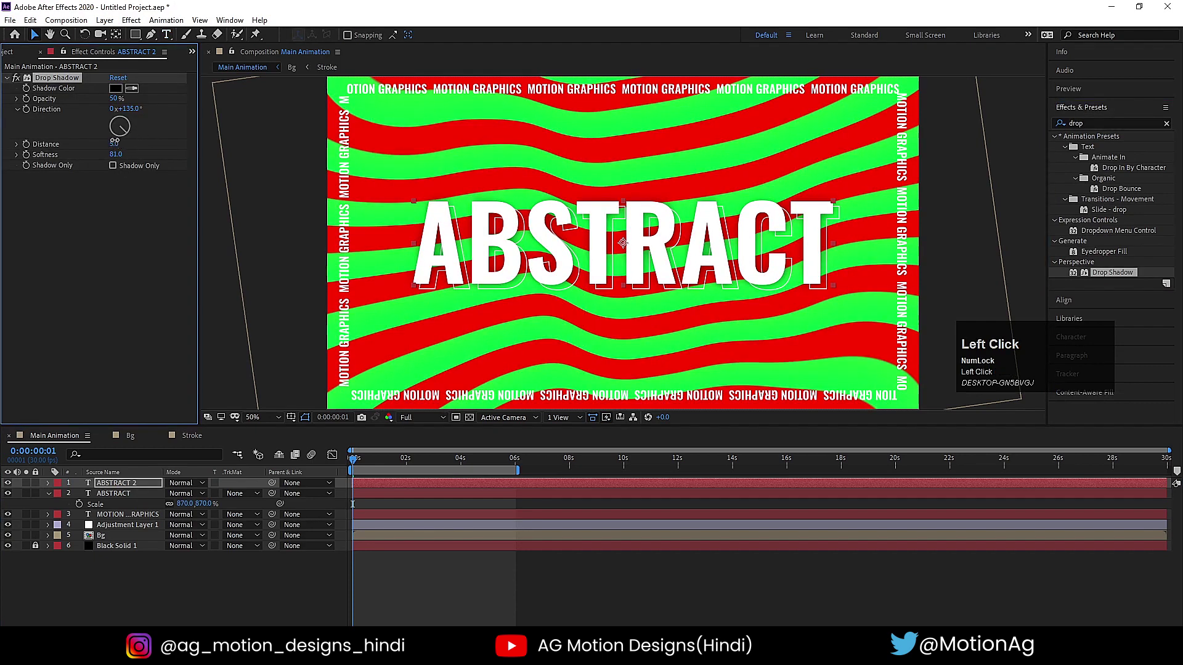
text(15)
key(Return)
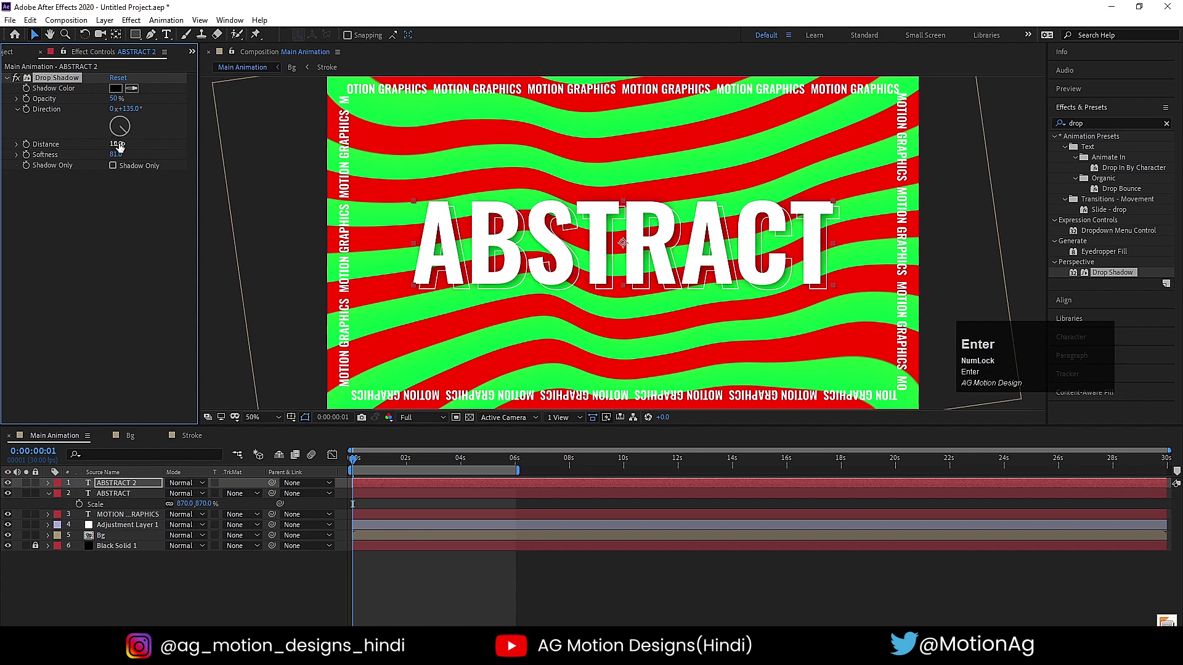
click(116, 99)
text(2)
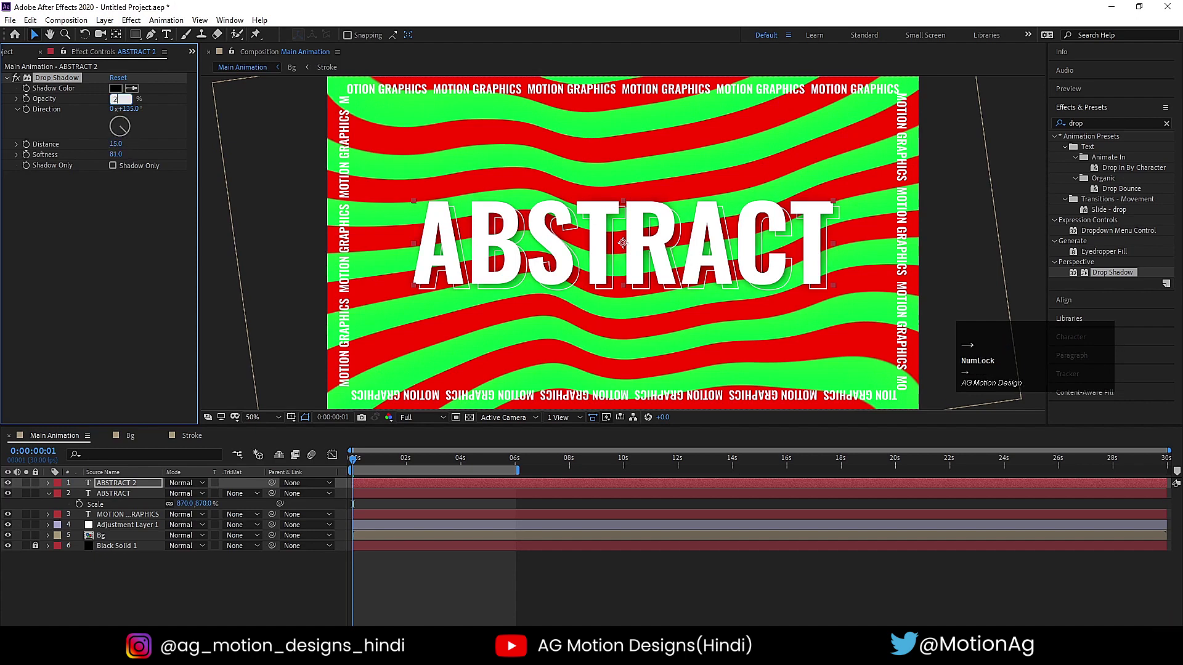
key(Return)
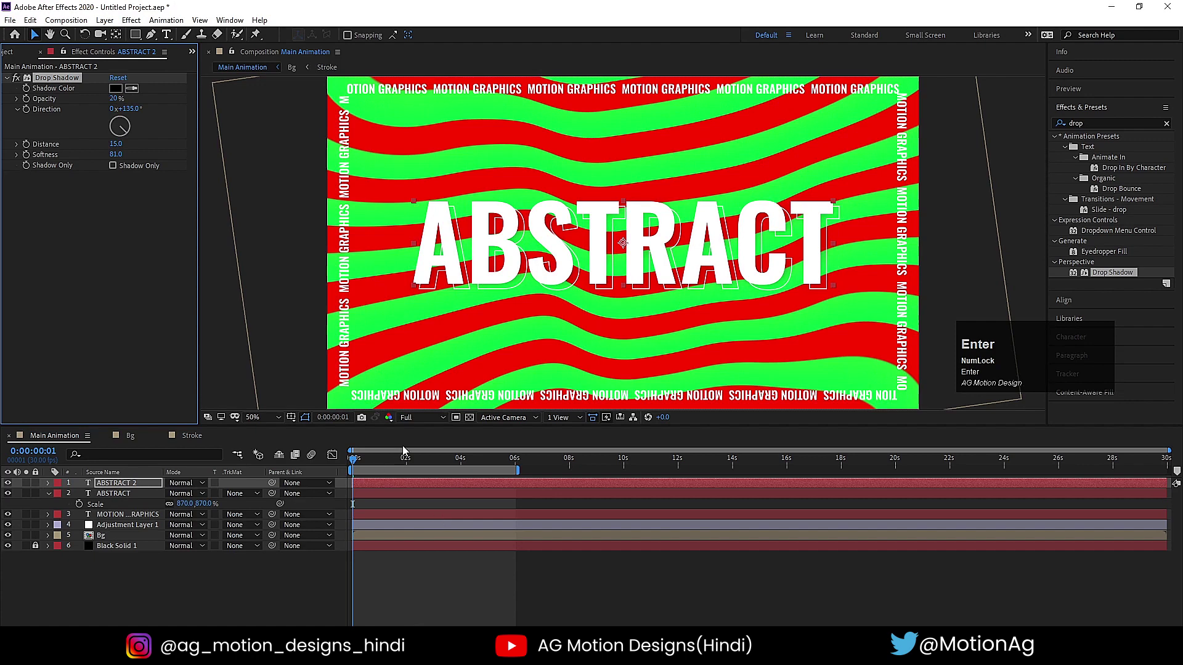
Preview the animation with the shadowed title at several times within the work area.
key(space)
click(386, 464)
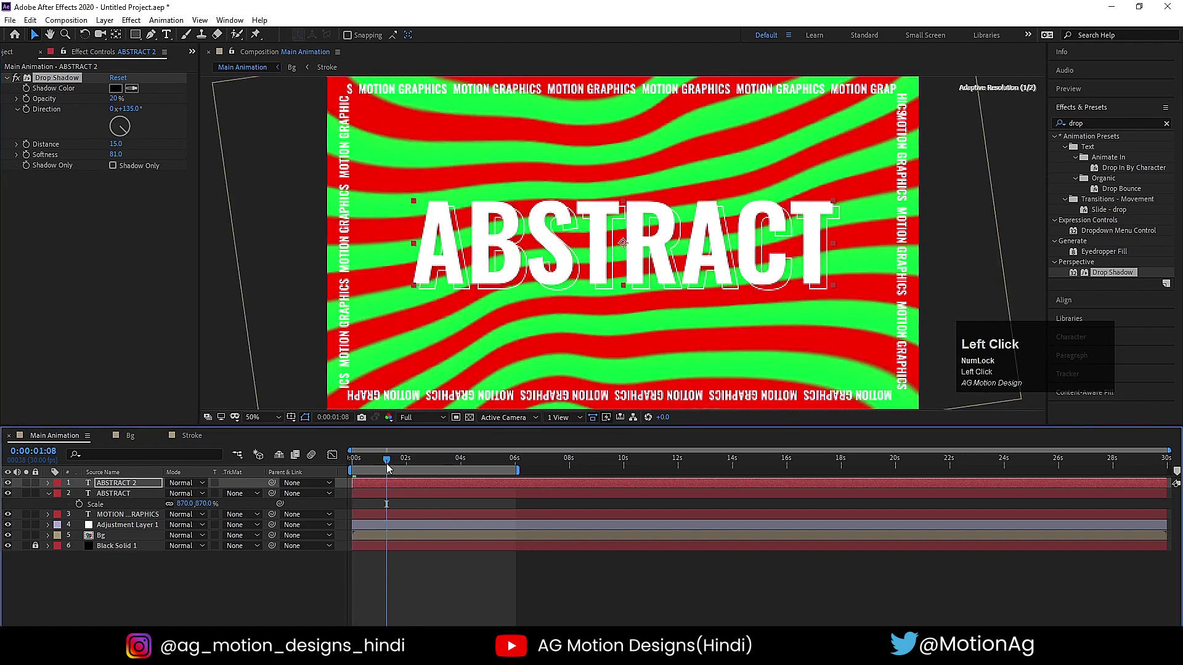
click(433, 463)
key(space)
click(459, 462)
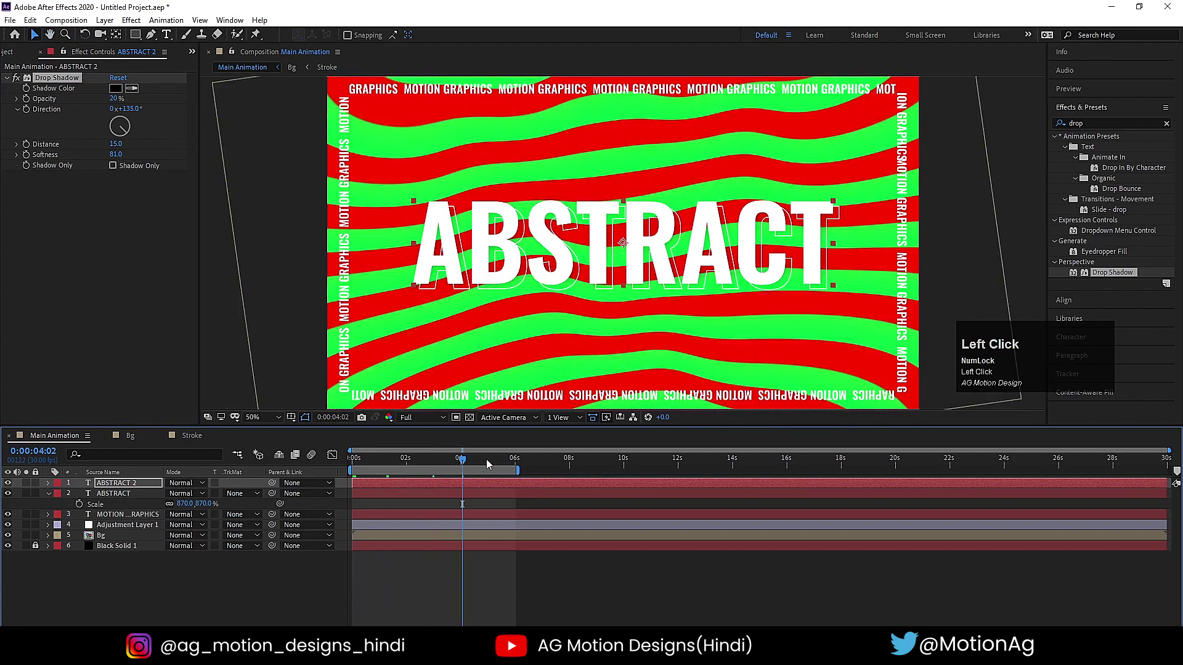
click(486, 464)
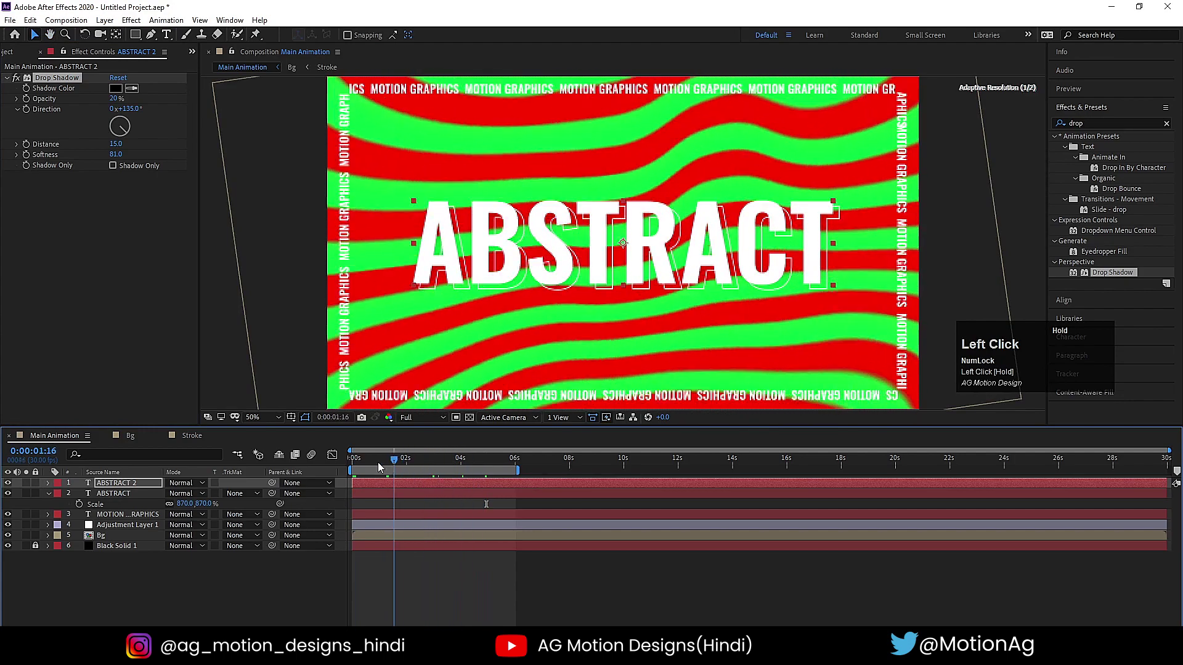